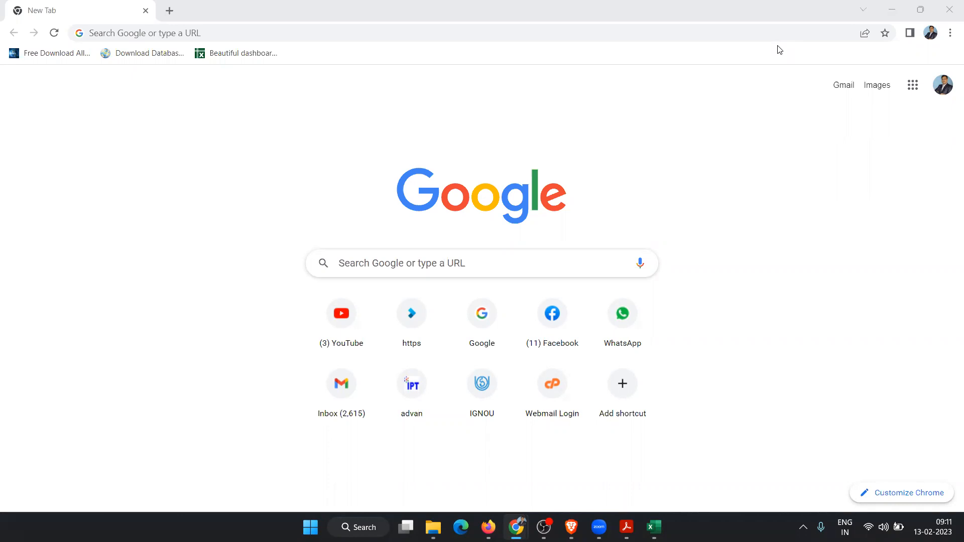
# Step: Launch Excel from Windows search and create a new blank workbook, Book3
pyautogui.press('super')
pyautogui.write('excel')
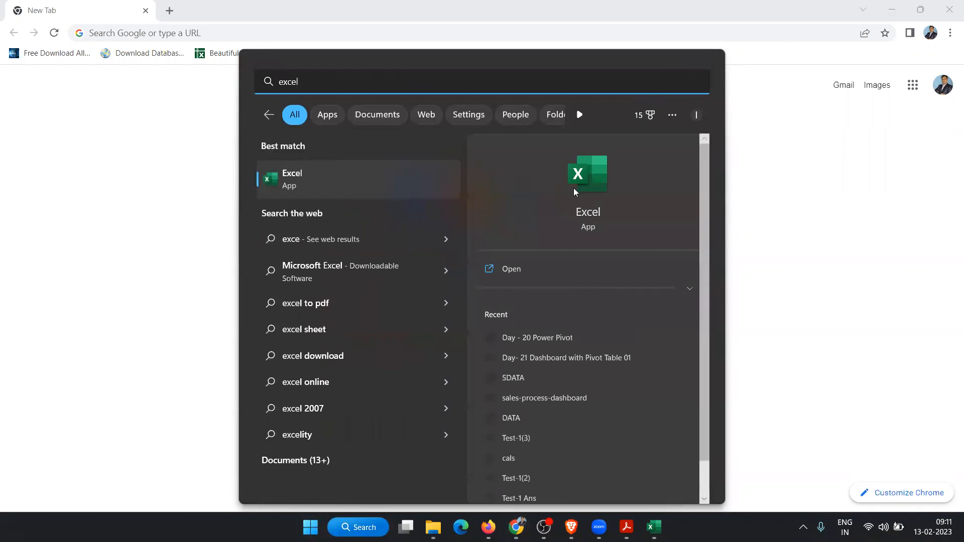
pyautogui.click(574, 187)
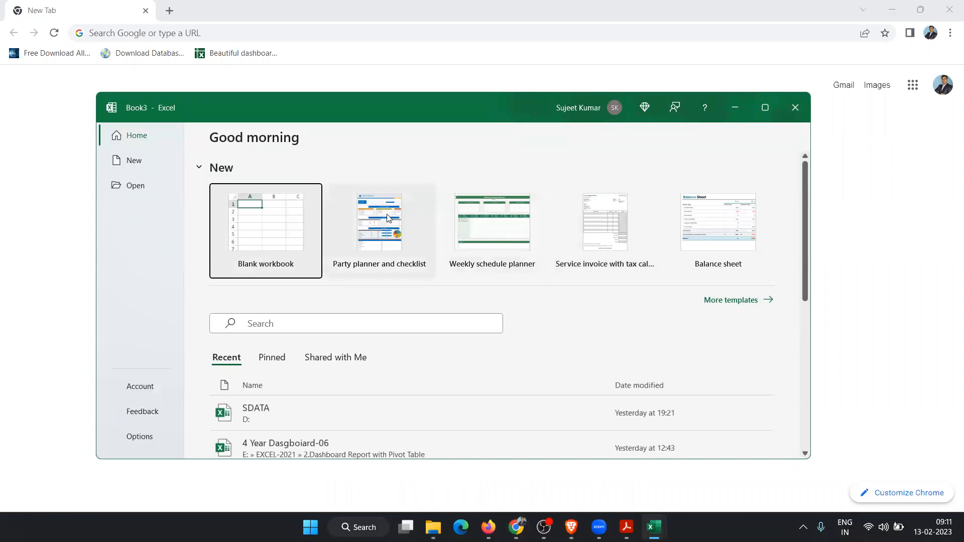
pyautogui.click(276, 220)
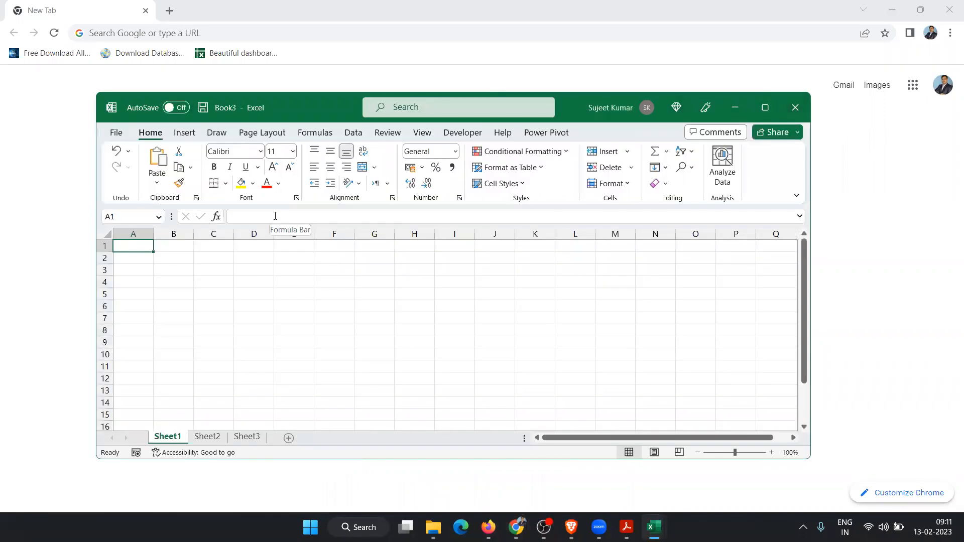
pyautogui.moveTo(217, 285); pyautogui.dragTo(453, 344)
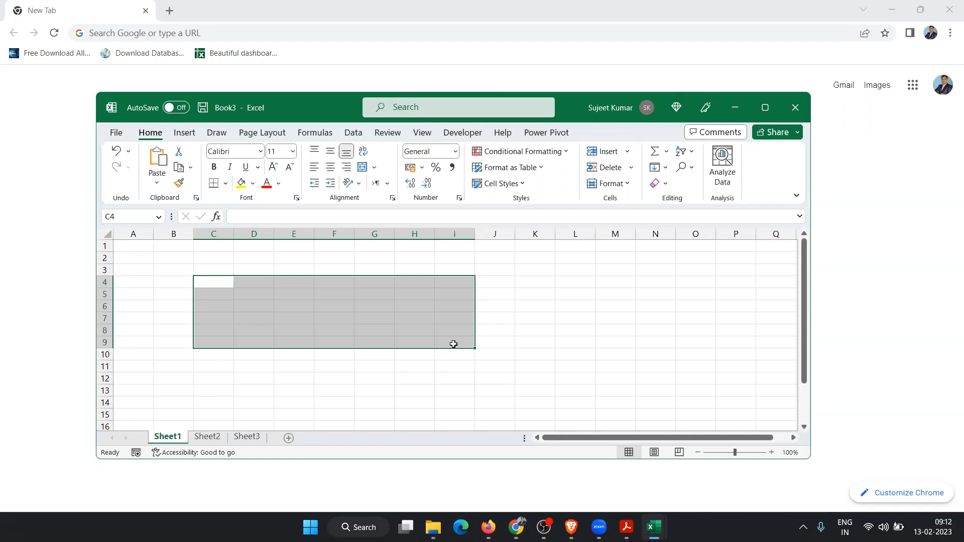
pyautogui.press('BackSpace')
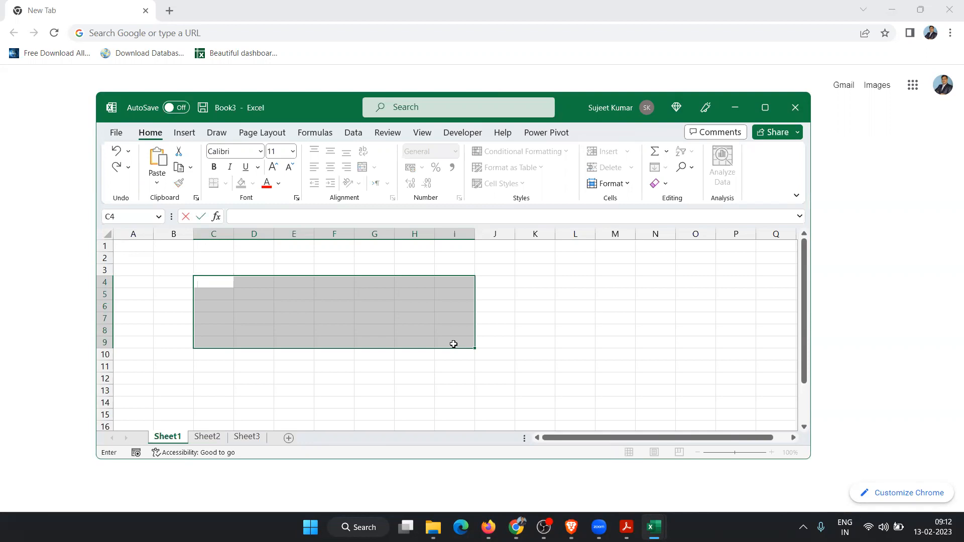
pyautogui.press('Escape')
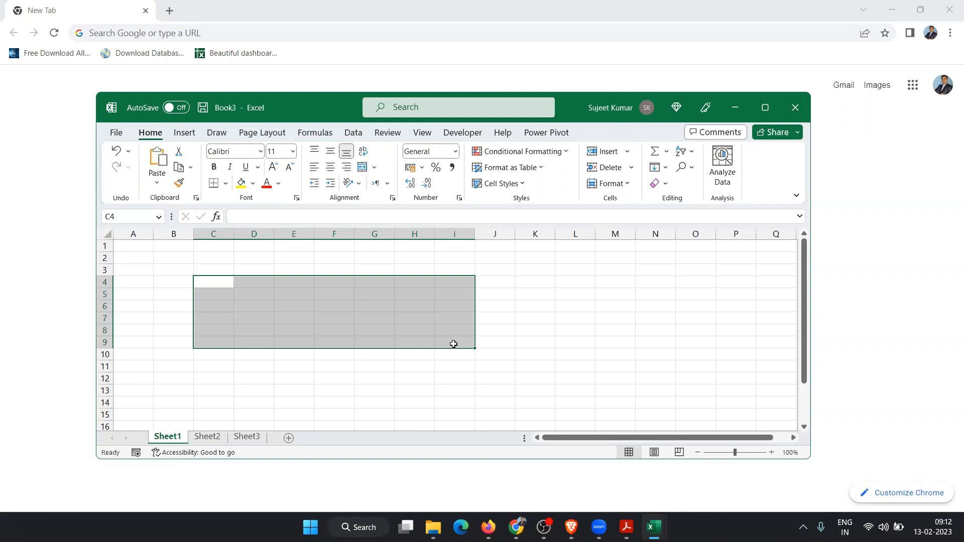
# Step: Close Book3, bring up Book1 with cell O21 selected, then return to Chrome
pyautogui.click(795, 108)
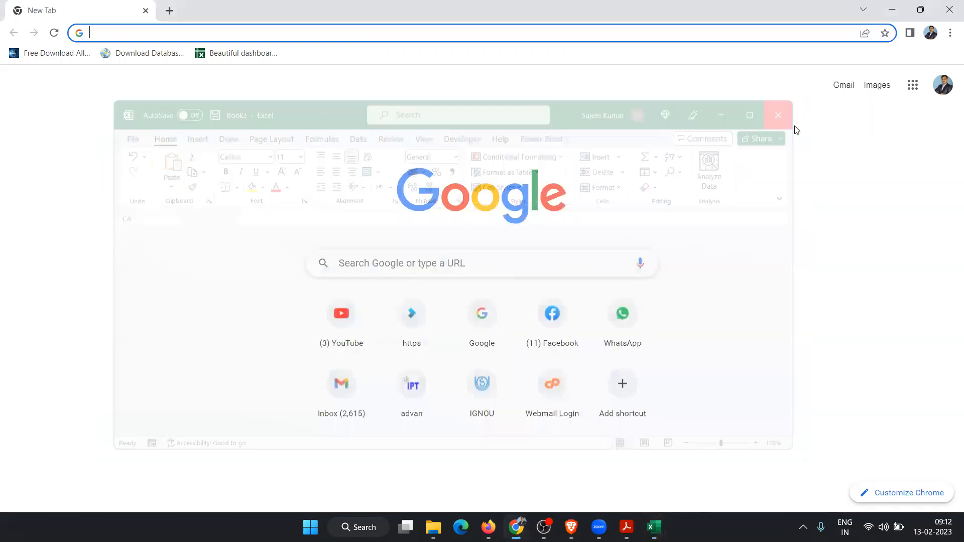
pyautogui.click(309, 201)
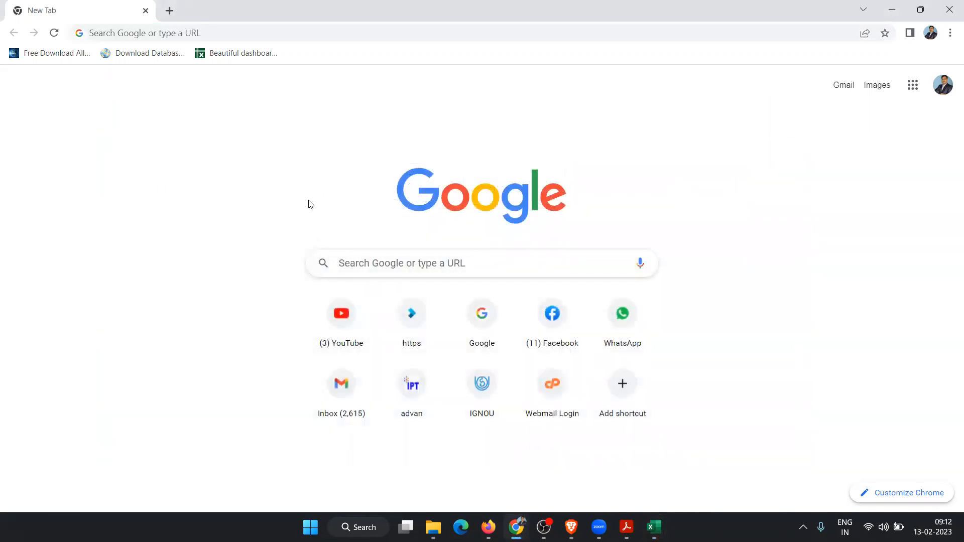
pyautogui.click(655, 517)
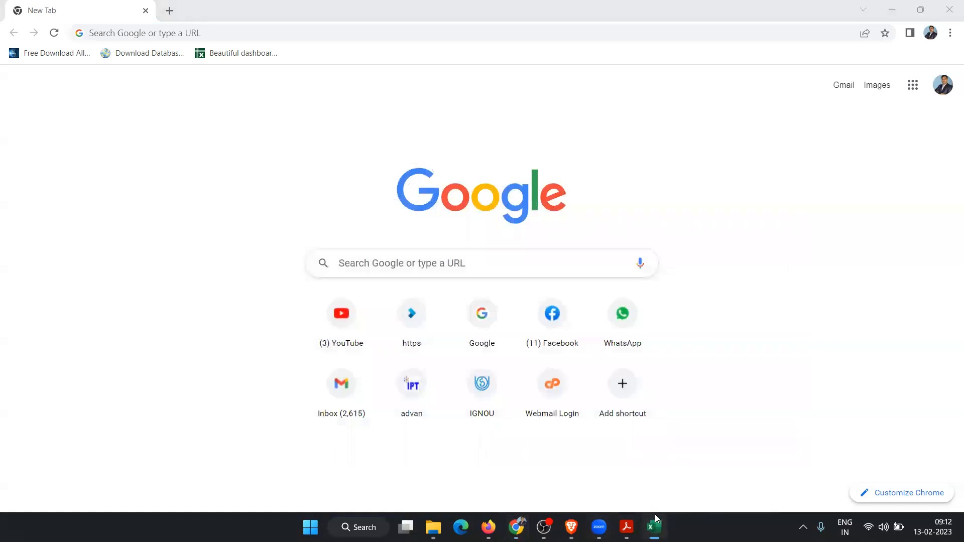
pyautogui.click(580, 395)
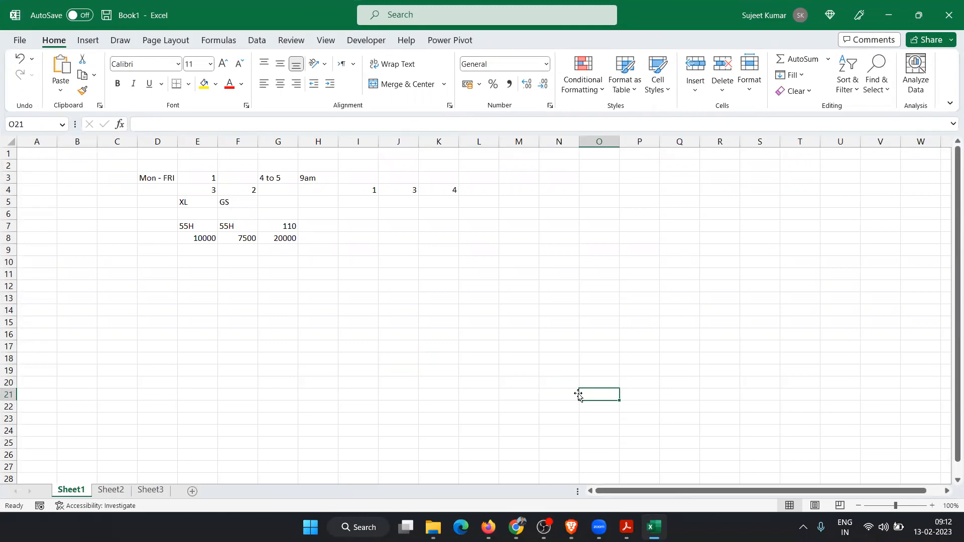
pyautogui.hotkey('alt', 'Tab')
pyautogui.hotkey('alt', 'Tab')
pyautogui.hotkey('alt', 'Tab')
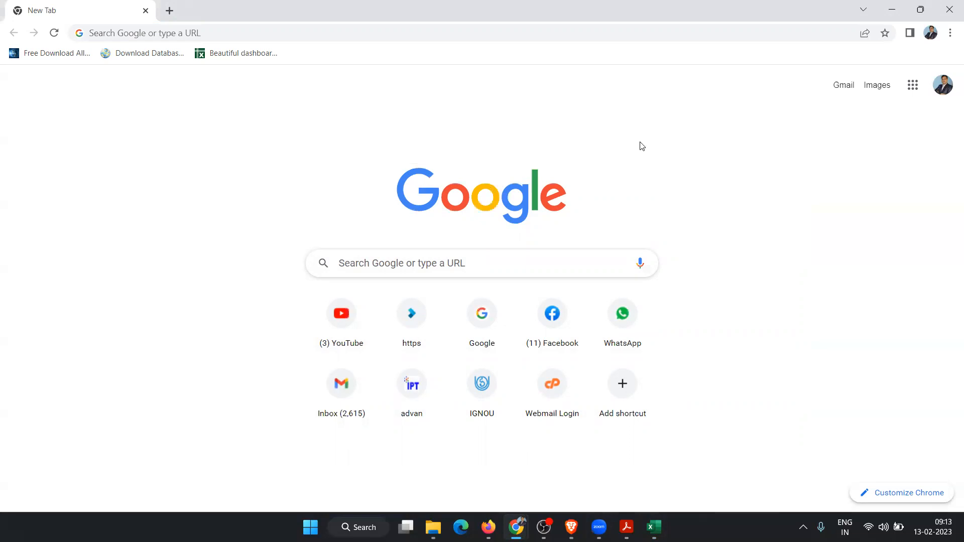
# Step: Open Google Drive from the Google apps grid on the New Tab page
pyautogui.click(917, 90)
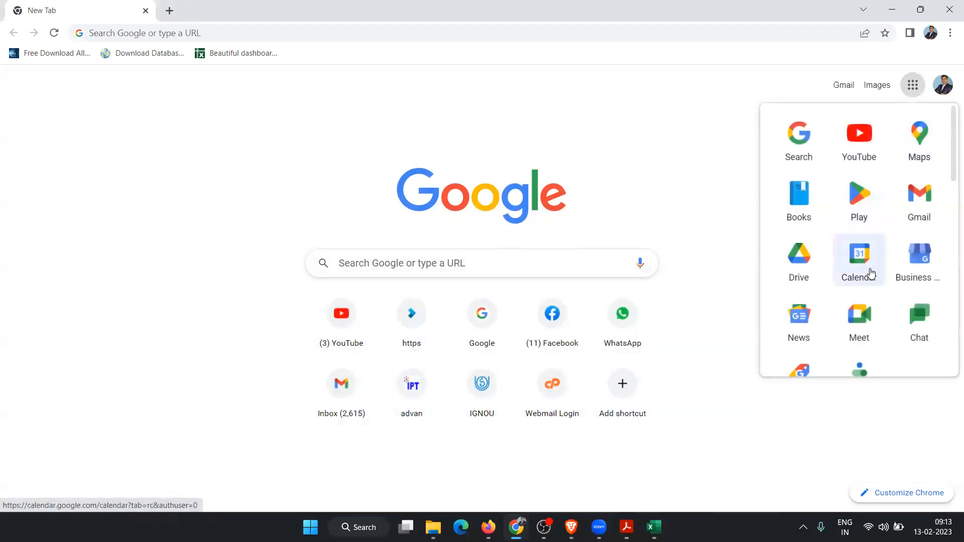
pyautogui.click(790, 273)
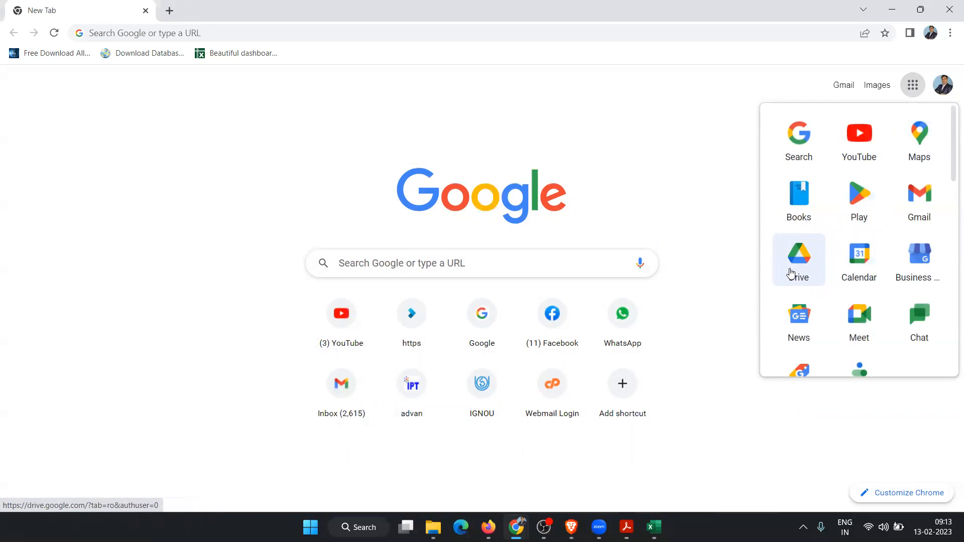
pyautogui.click(790, 274)
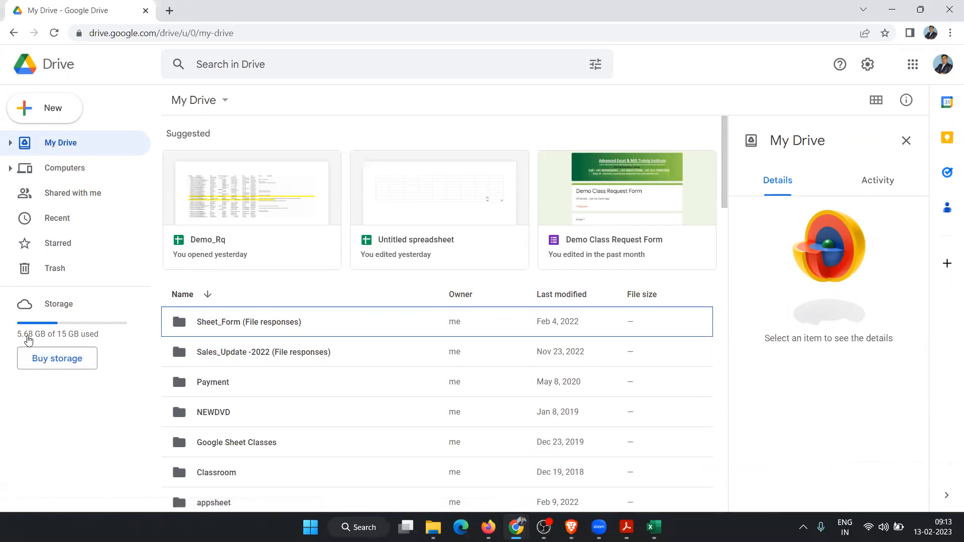
# Step: Load gmail.com in a new tab and scroll through the inbox
pyautogui.click(169, 11)
pyautogui.write('gmail.com')
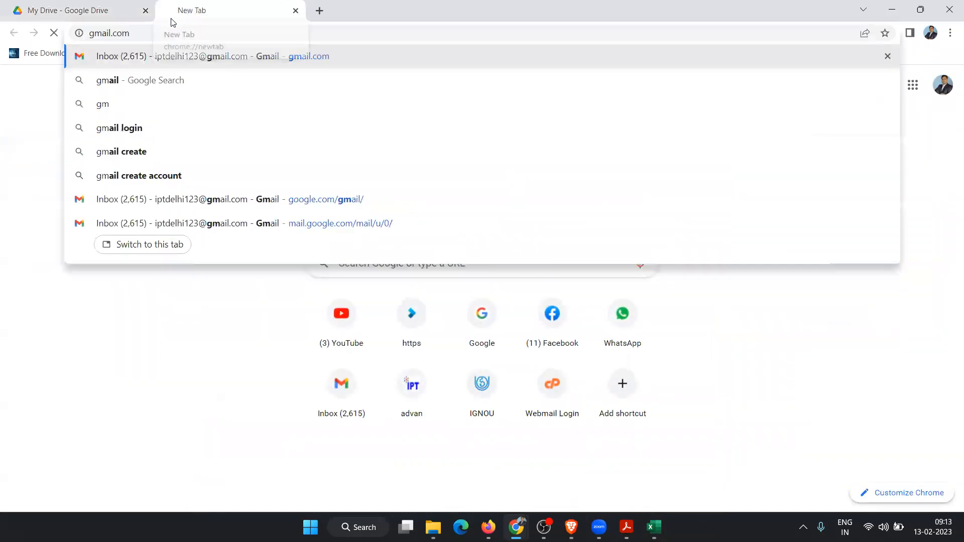
pyautogui.press('Return')
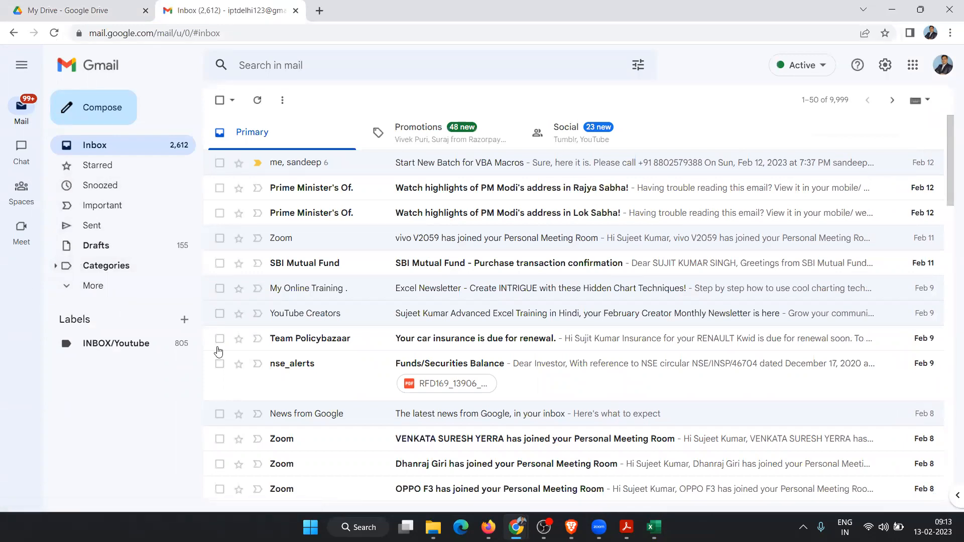
pyautogui.scroll(-8, 301, 226)
pyautogui.scroll(8, 302, 226)
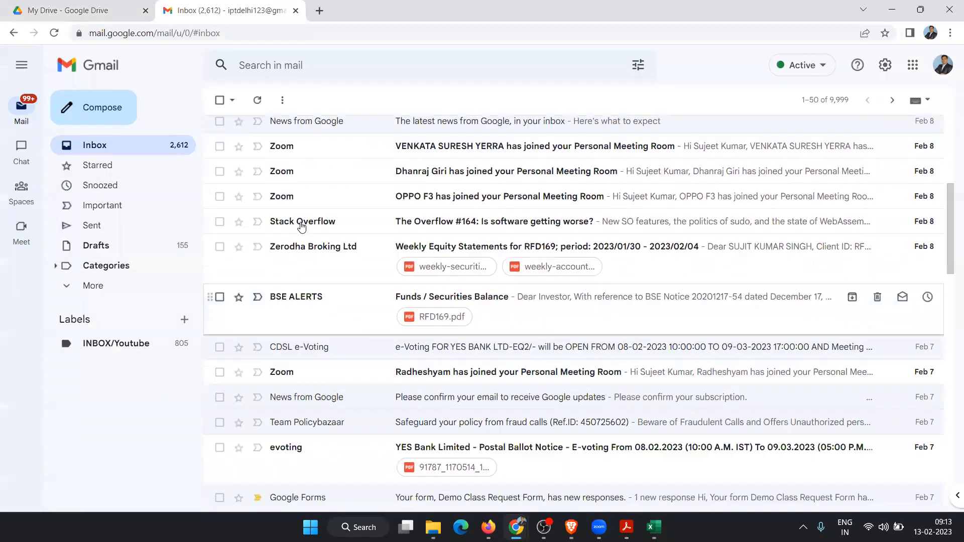
pyautogui.scroll(1, 301, 226)
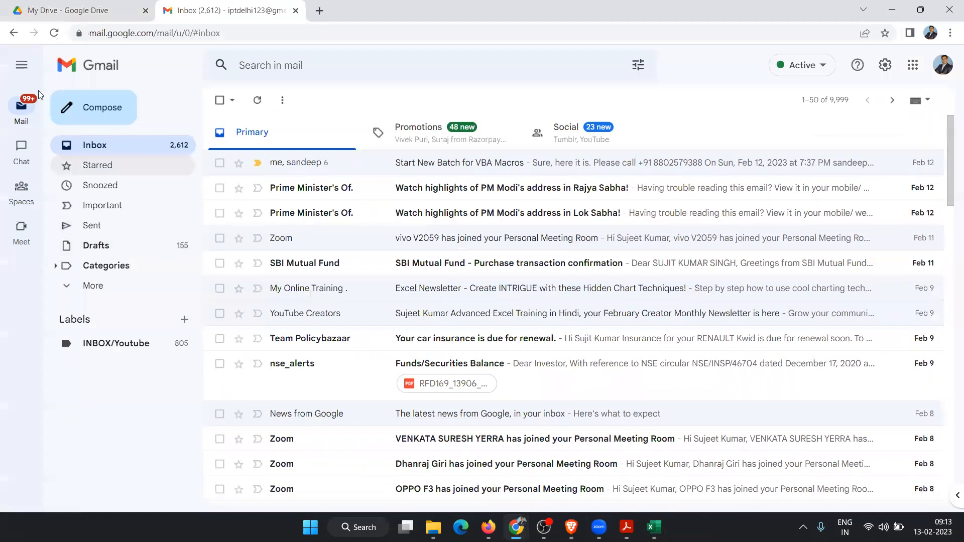
# Step: Collapse and re-expand Gmail's side navigation, then return to the My Drive tab
pyautogui.click(21, 69)
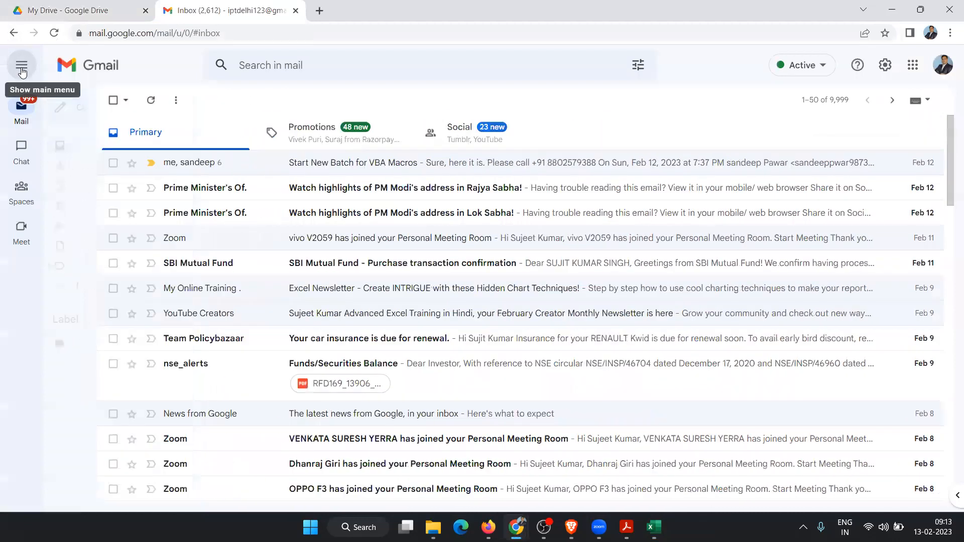
pyautogui.click(21, 70)
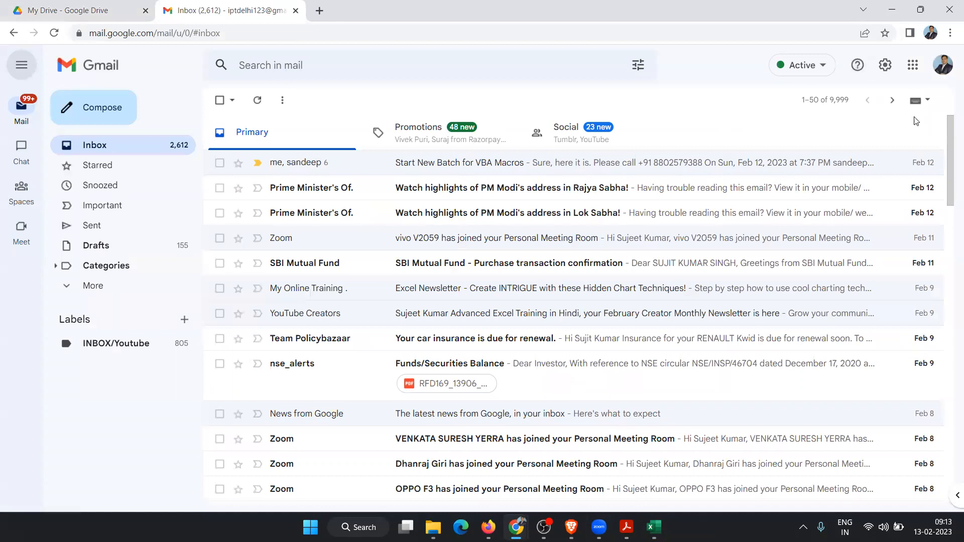
pyautogui.click(80, 10)
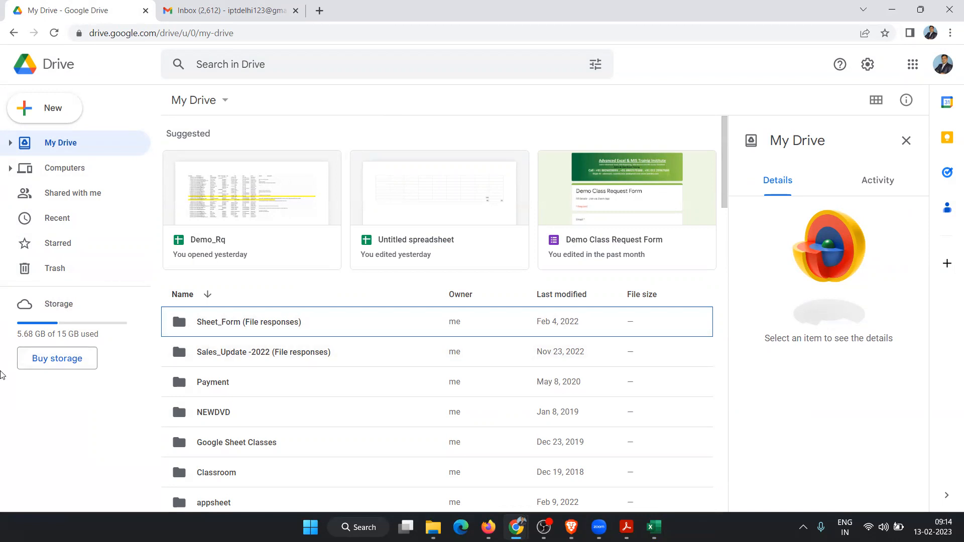
# Step: Open the Google One storage plans page and select the Basic 130 and Standard 210 prices
pyautogui.click(68, 366)
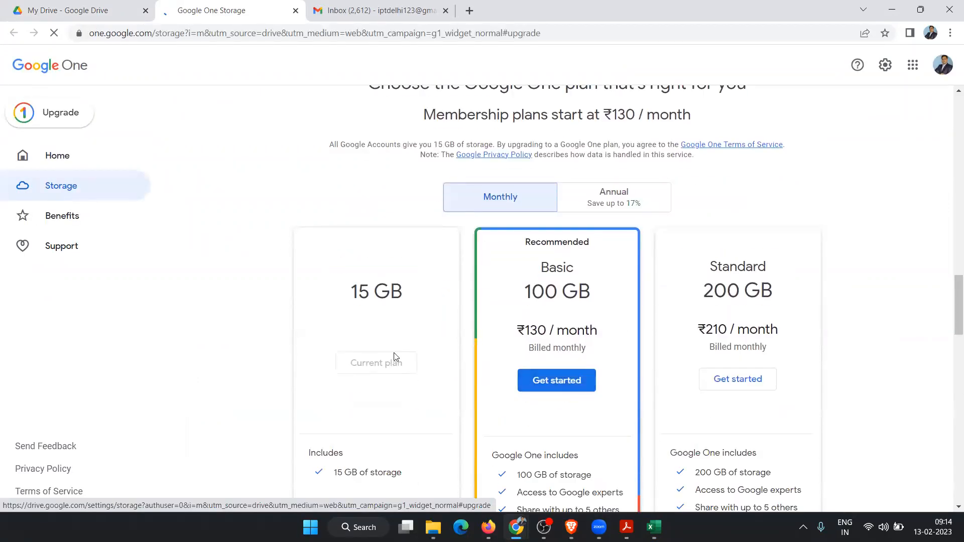
pyautogui.scroll(-2, 442, 323)
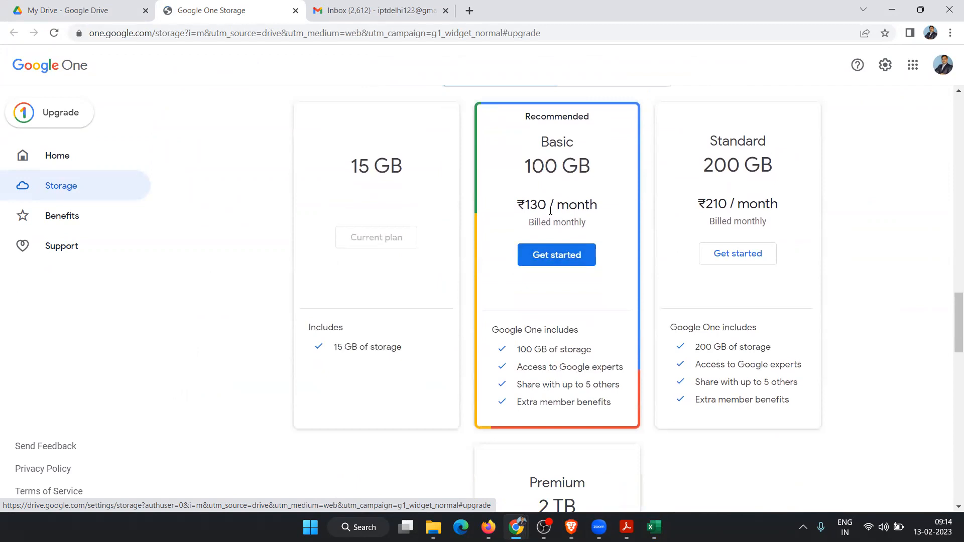
pyautogui.moveTo(550, 204); pyautogui.dragTo(544, 203)
pyautogui.doubleClick(537, 198)
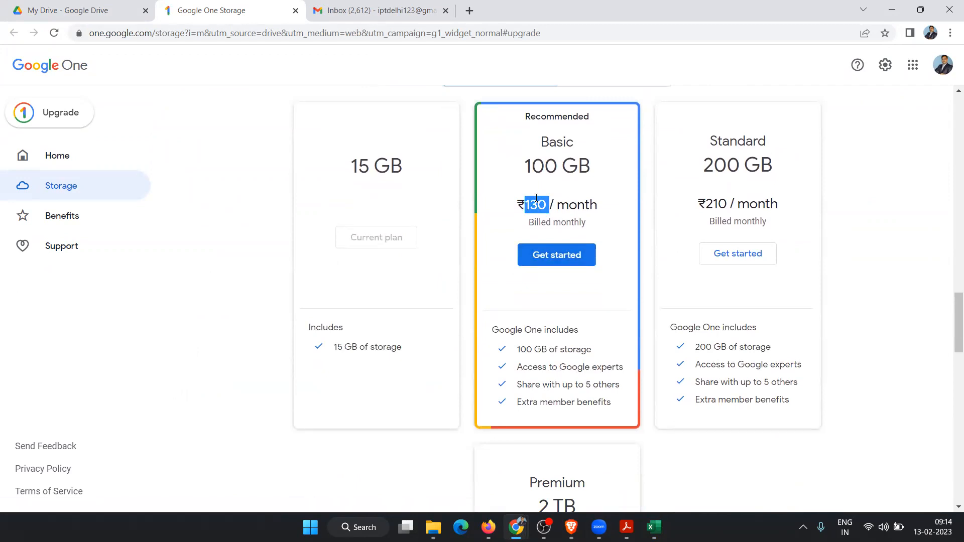
pyautogui.doubleClick(707, 208)
# Step: Select the Premium plan's price 650, then close the storage plans tab
pyautogui.scroll(-5, 636, 213)
pyautogui.scroll(-1, 636, 216)
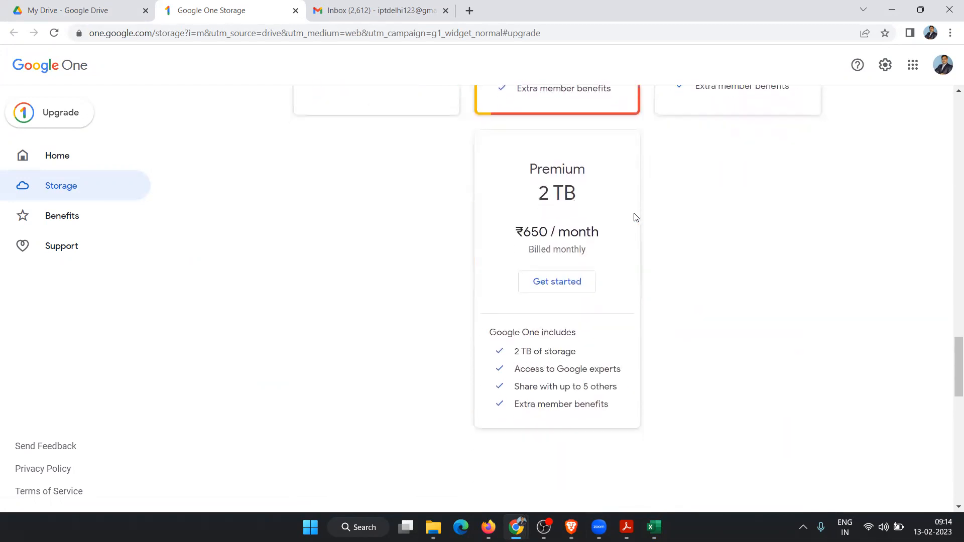
pyautogui.doubleClick(541, 231)
pyautogui.scroll(-6, 779, 359)
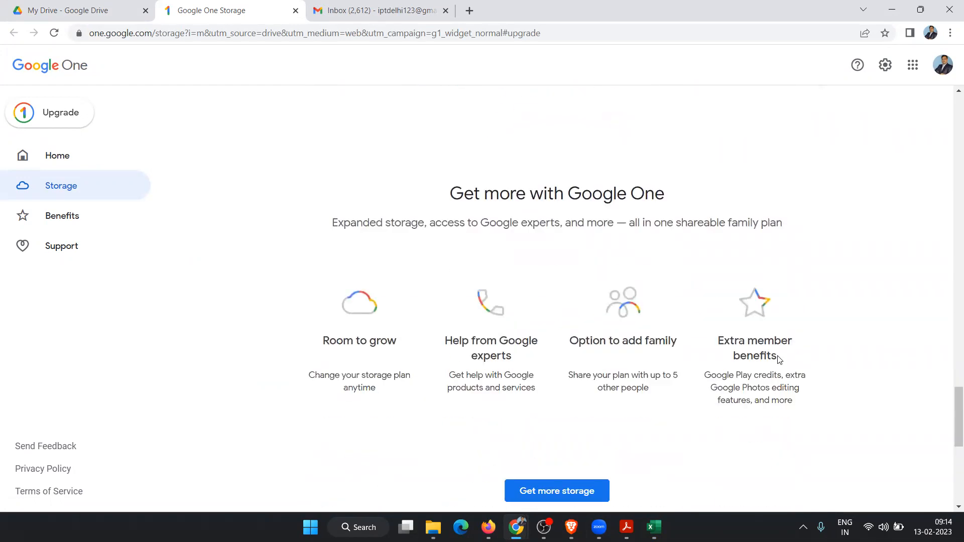
pyautogui.scroll(12, 779, 356)
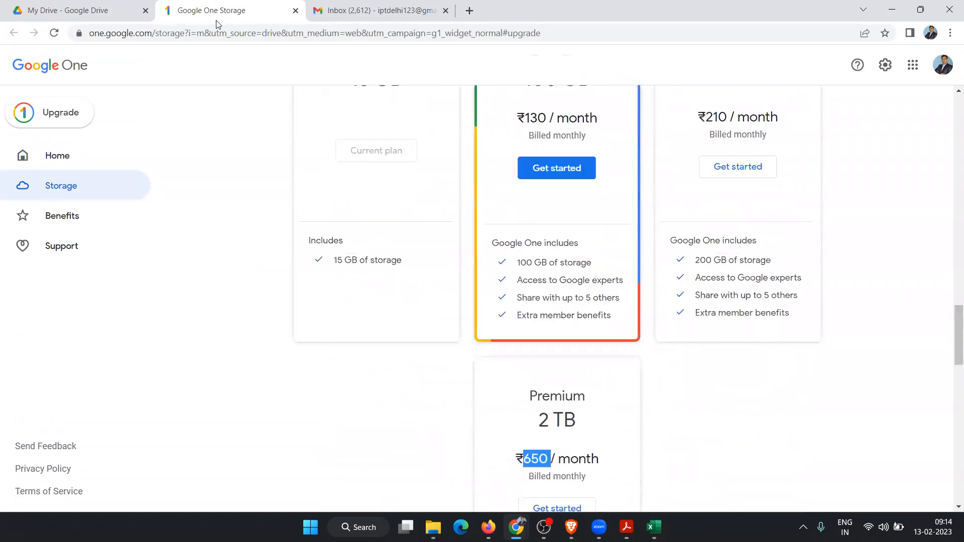
pyautogui.scroll(5, 419, 132)
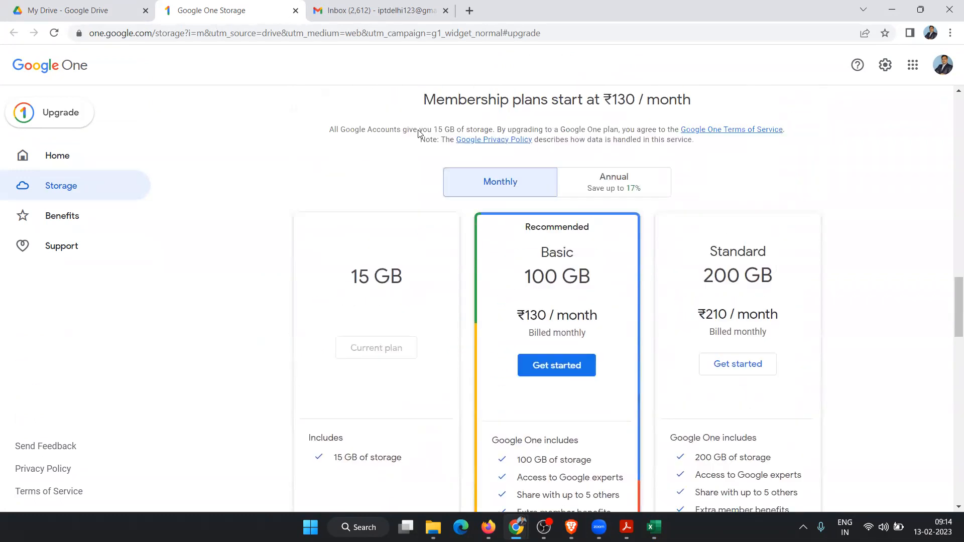
pyautogui.click(296, 10)
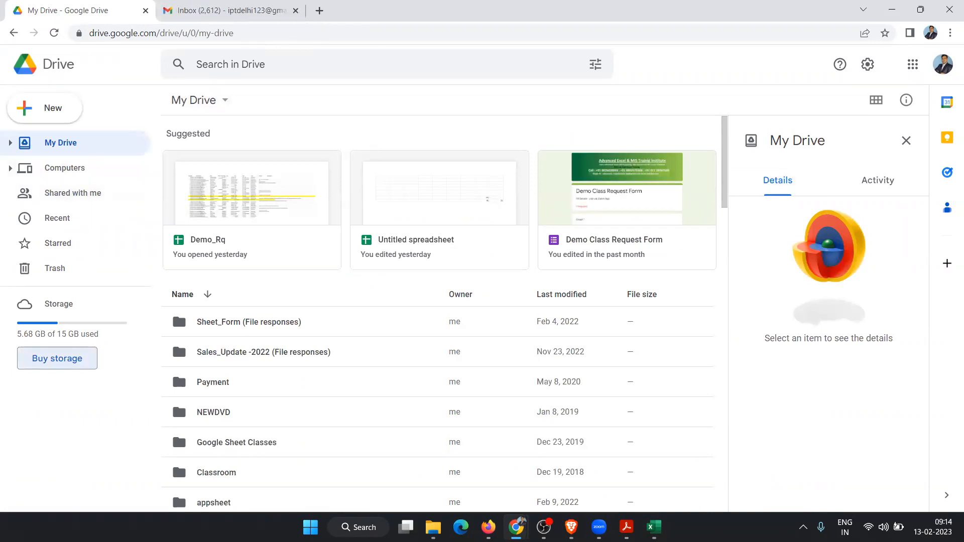
# Step: Open Google One from the apps grid and decline its email updates
pyautogui.click(915, 64)
pyautogui.scroll(-5, 854, 221)
pyautogui.scroll(-5, 851, 273)
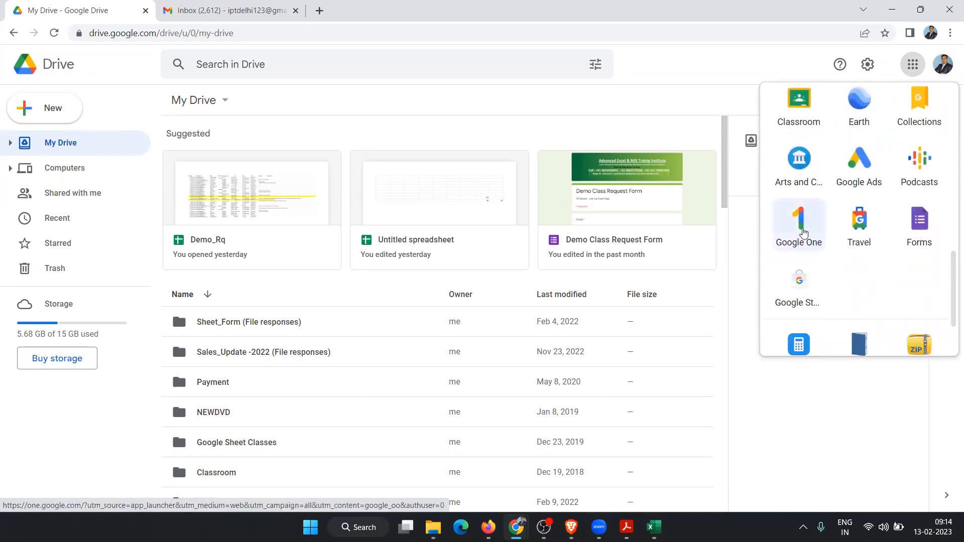
pyautogui.click(803, 232)
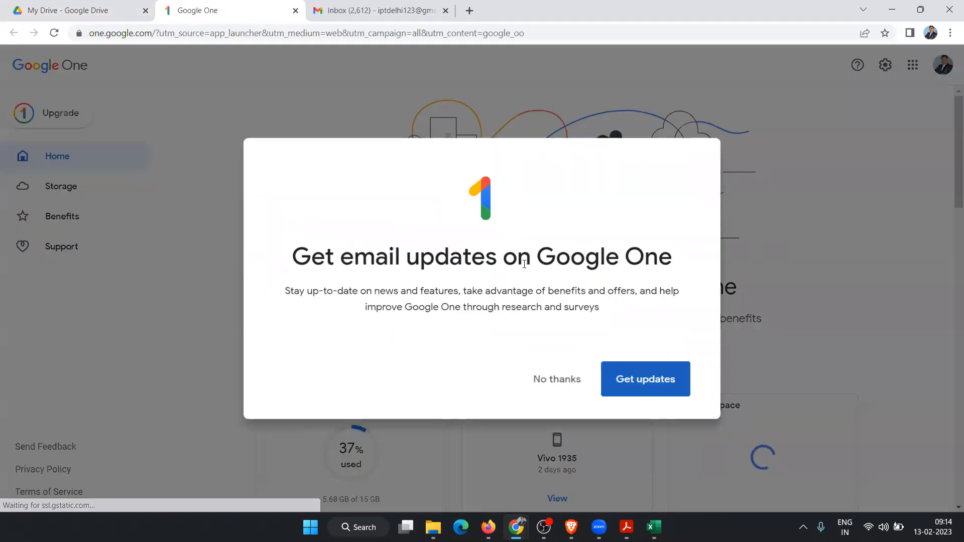
pyautogui.click(571, 383)
# Step: Scroll through the Google One home page, then close its tab with Ctrl+W
pyautogui.scroll(-6, 590, 302)
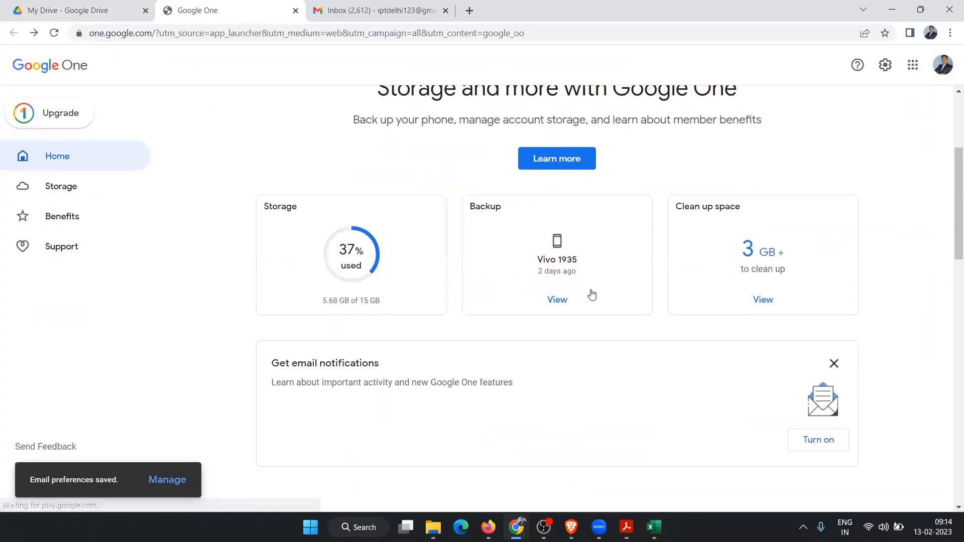
pyautogui.scroll(-11, 595, 290)
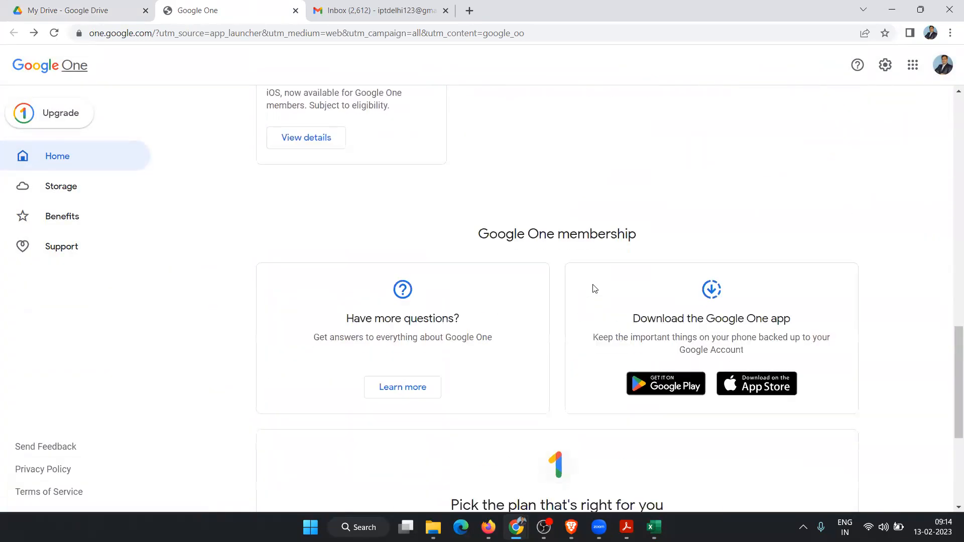
pyautogui.scroll(-5, 595, 288)
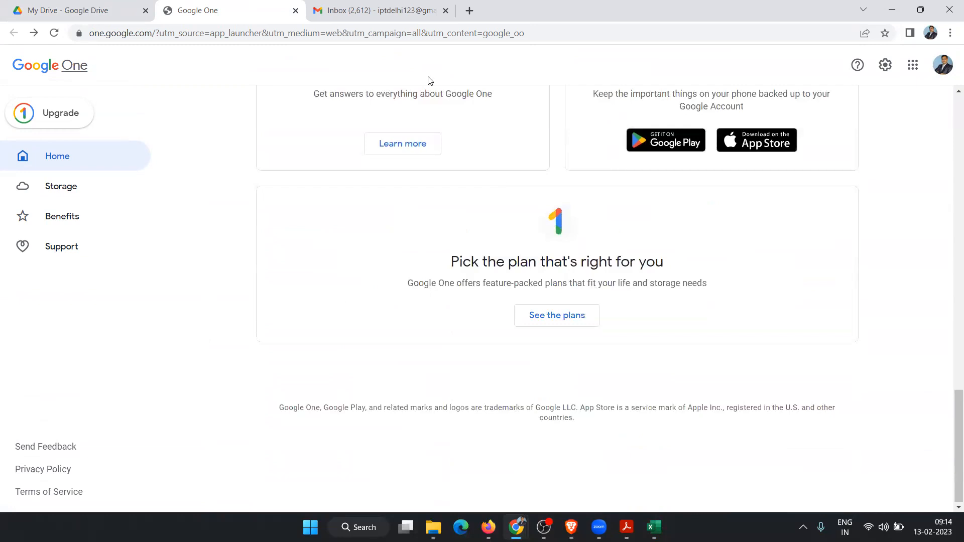
pyautogui.hotkey('ctrl', 'w')
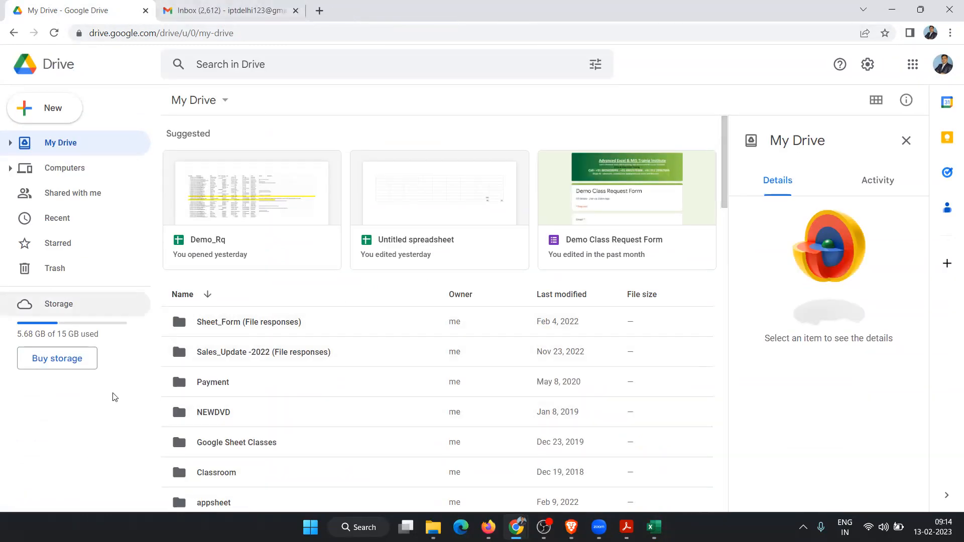
# Step: Show Drive's New menu with folder, upload, Docs, Sheets, Slides and Forms options
pyautogui.scroll(-5, 312, 384)
pyautogui.scroll(5, 313, 385)
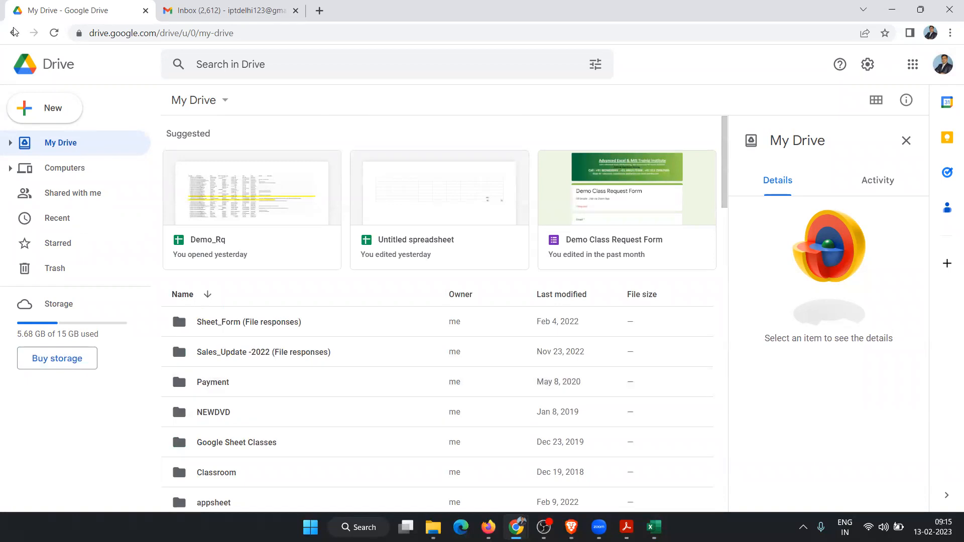
pyautogui.click(35, 114)
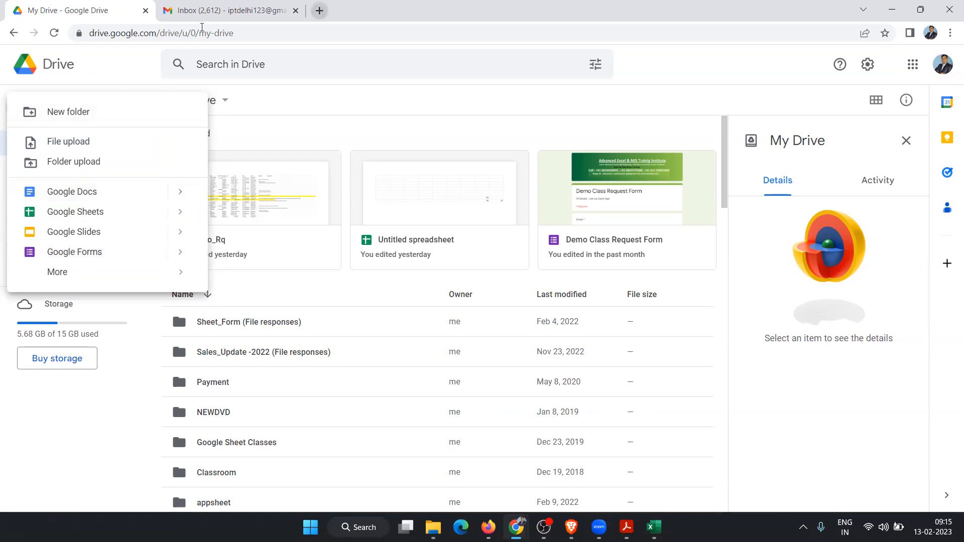
# Step: Load the iptindia.com site in a new tab and scroll its homepage
pyautogui.click(320, 11)
pyautogui.write('iptindia.com')
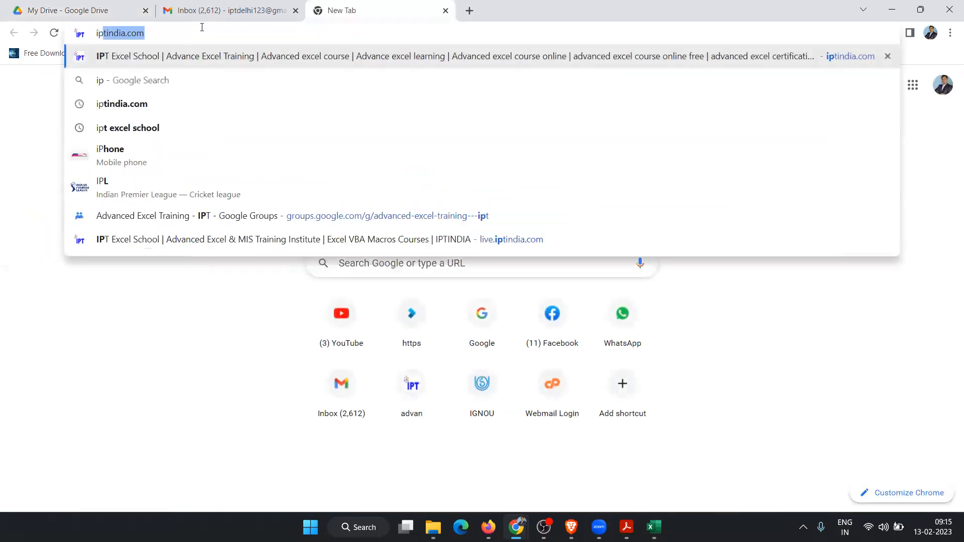
pyautogui.press('Return')
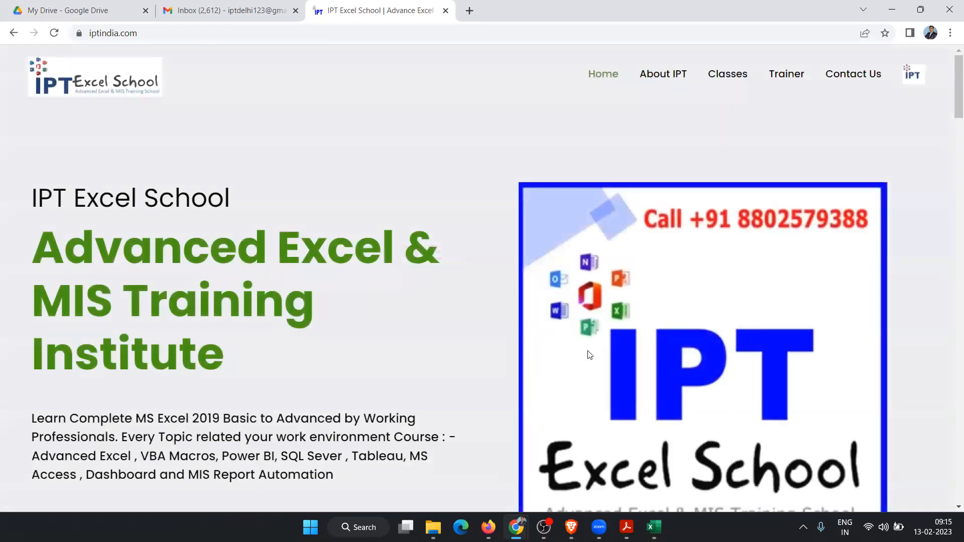
pyautogui.scroll(-6, 478, 314)
pyautogui.scroll(-10, 186, 316)
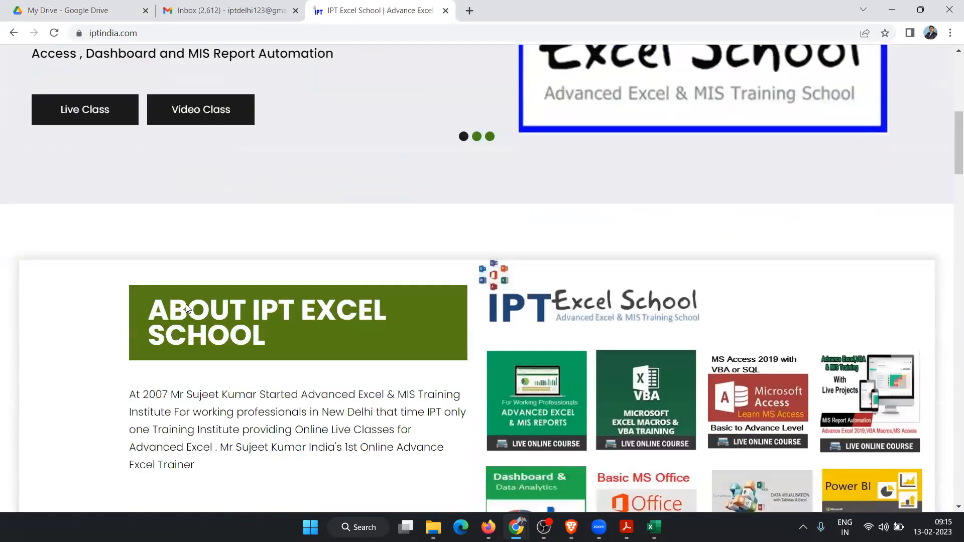
# Step: Open the IPT Demo Class Request Form page, look it over, then return to My Drive
pyautogui.click(196, 239)
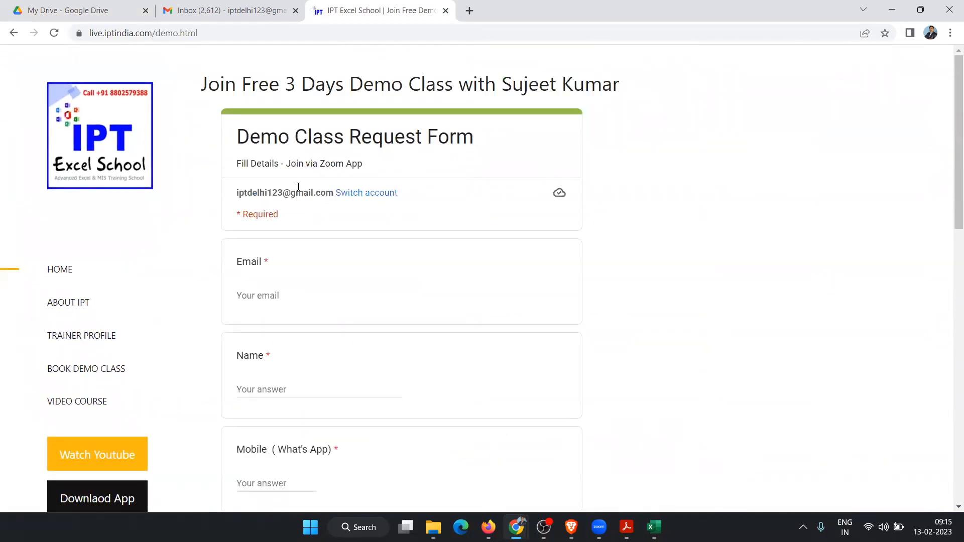
pyautogui.scroll(-8, 419, 282)
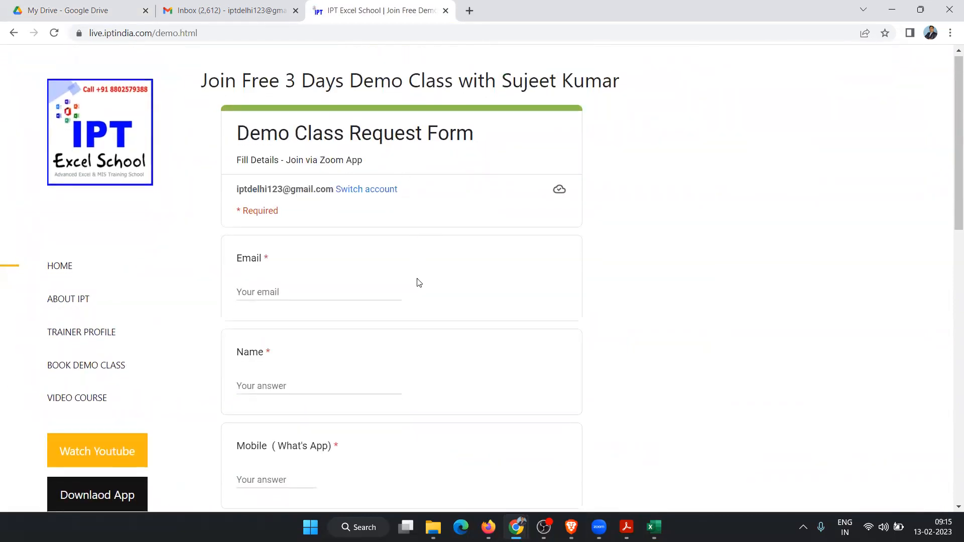
pyautogui.scroll(-5, 419, 283)
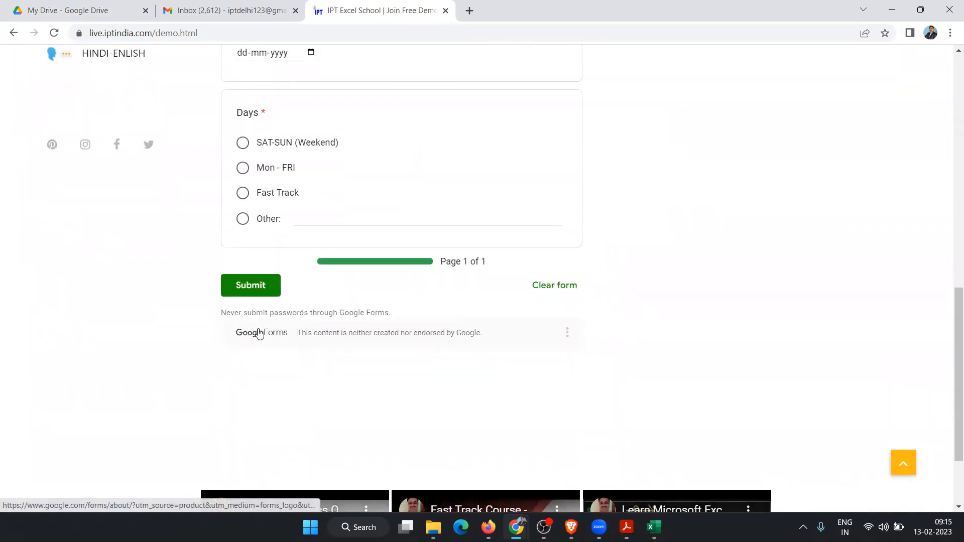
pyautogui.scroll(12, 325, 153)
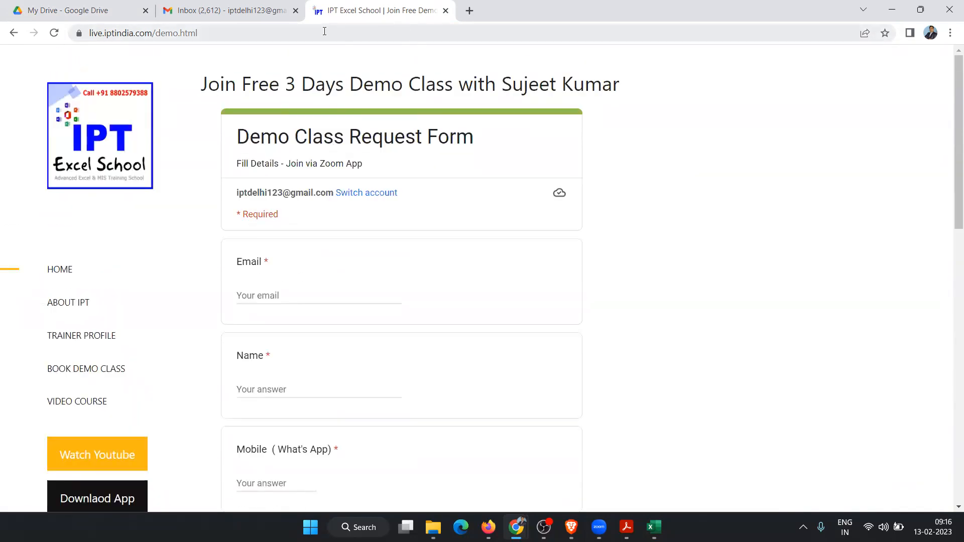
pyautogui.click(60, 15)
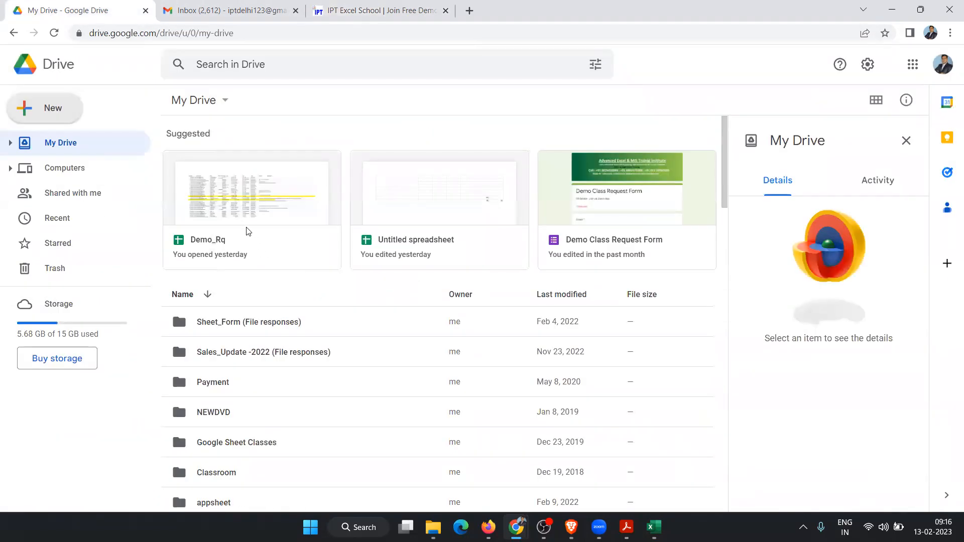
pyautogui.click(248, 210)
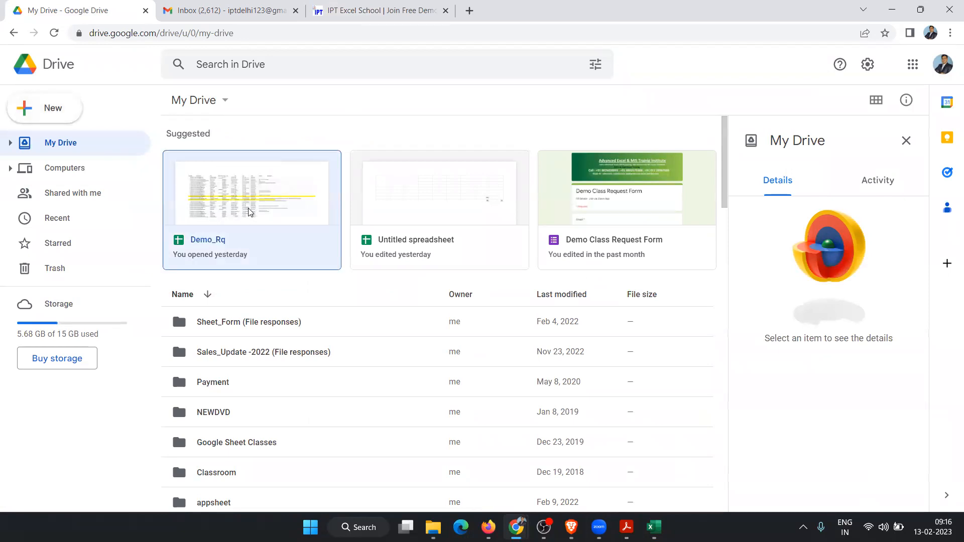
pyautogui.doubleClick(249, 211)
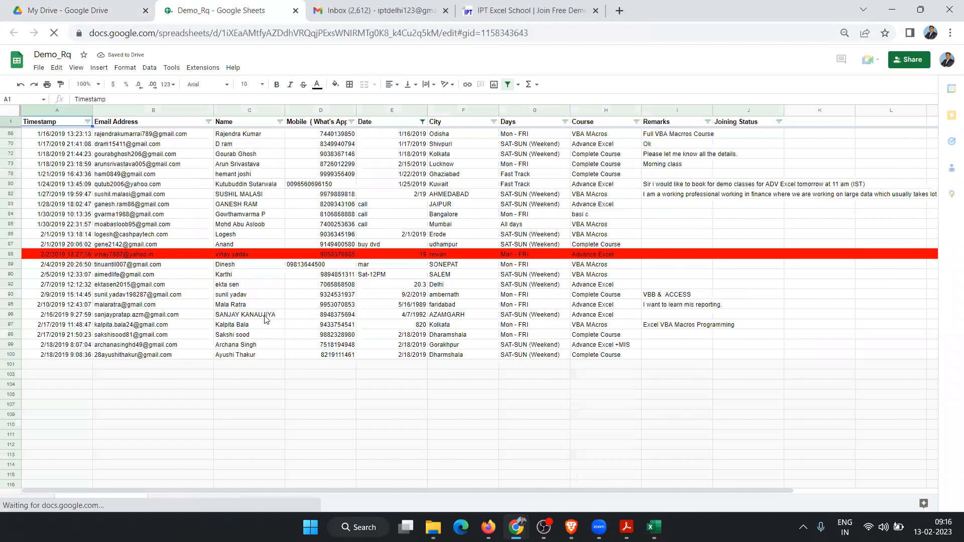
pyautogui.scroll(-20, 266, 320)
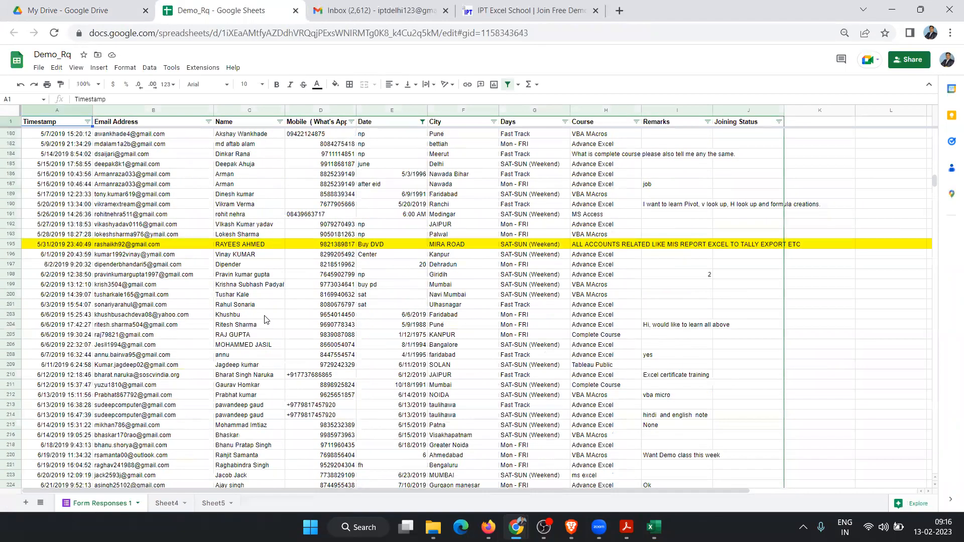
pyautogui.scroll(-6, 266, 320)
pyautogui.scroll(-20, 266, 320)
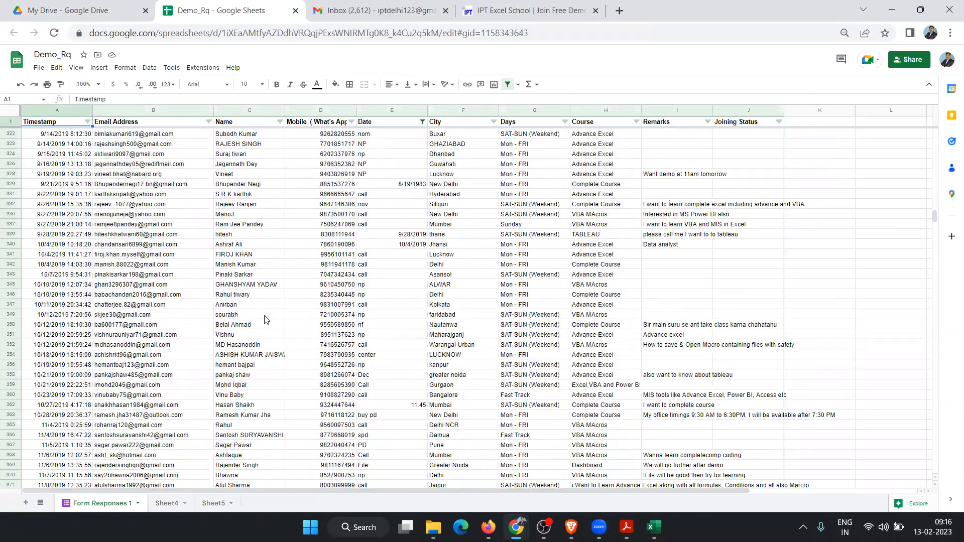
pyautogui.scroll(-5, 266, 320)
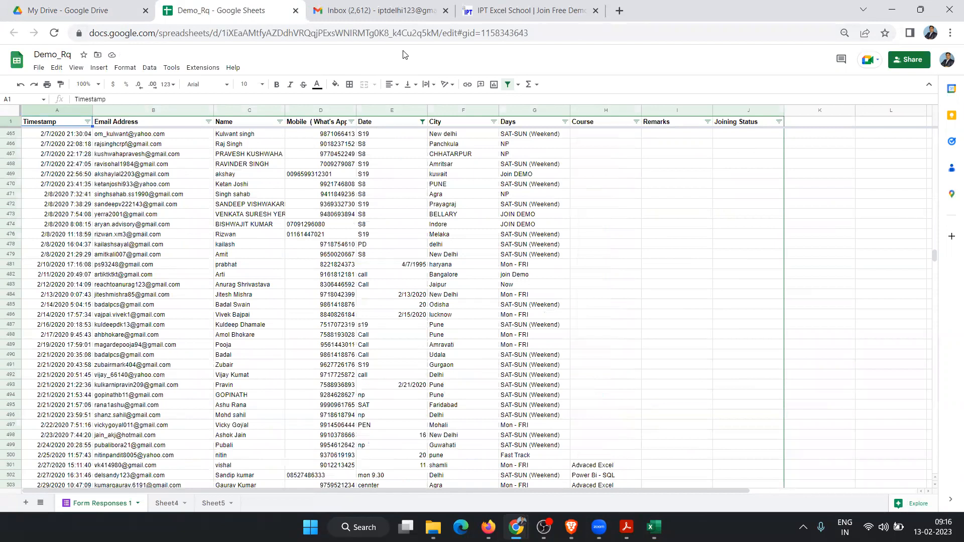
# Step: Close the Demo_Rq spreadsheet and IPT Excel School demo page tabs, then go back to My Drive
pyautogui.click(294, 11)
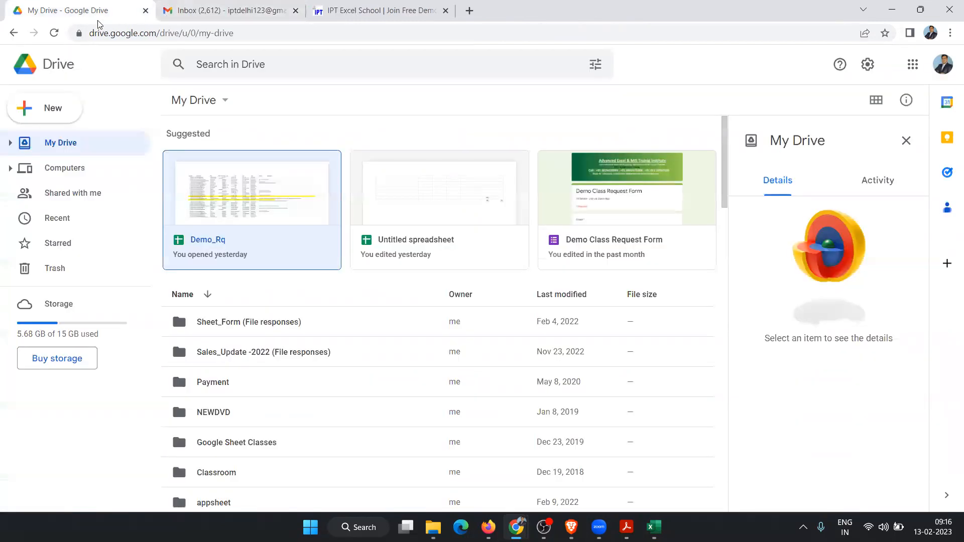
pyautogui.click(380, 12)
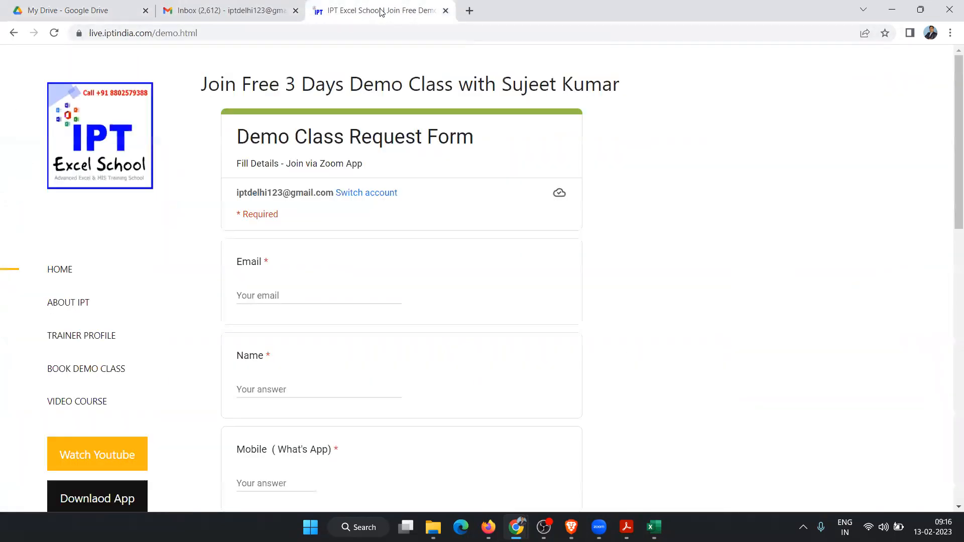
pyautogui.click(447, 11)
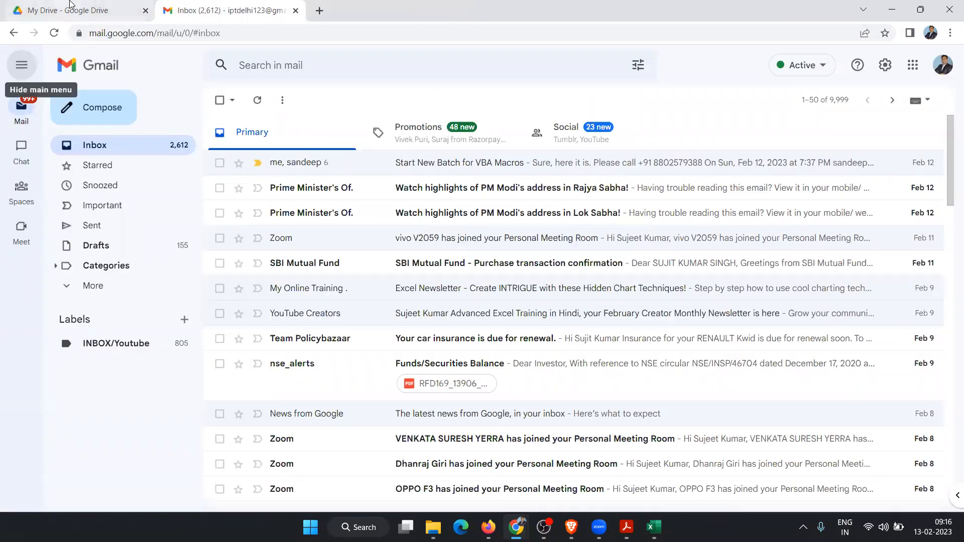
pyautogui.click(75, 11)
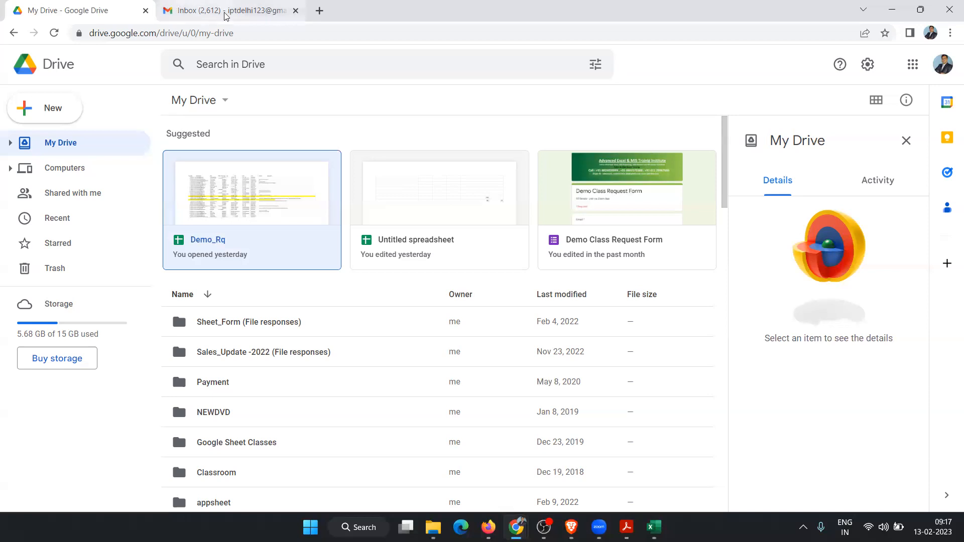
# Step: Load iptindia.com in a new tab and select its full address
pyautogui.click(319, 11)
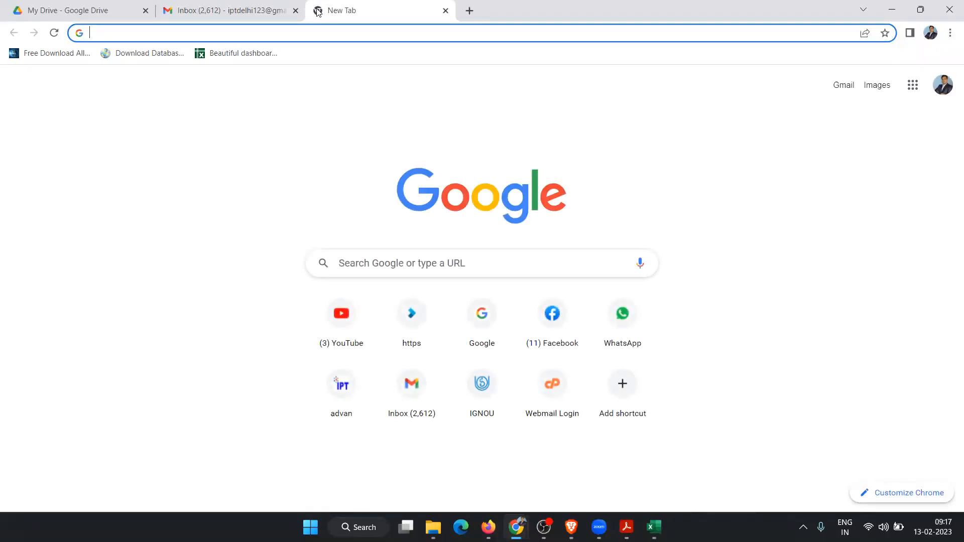
pyautogui.write('iptindia.com')
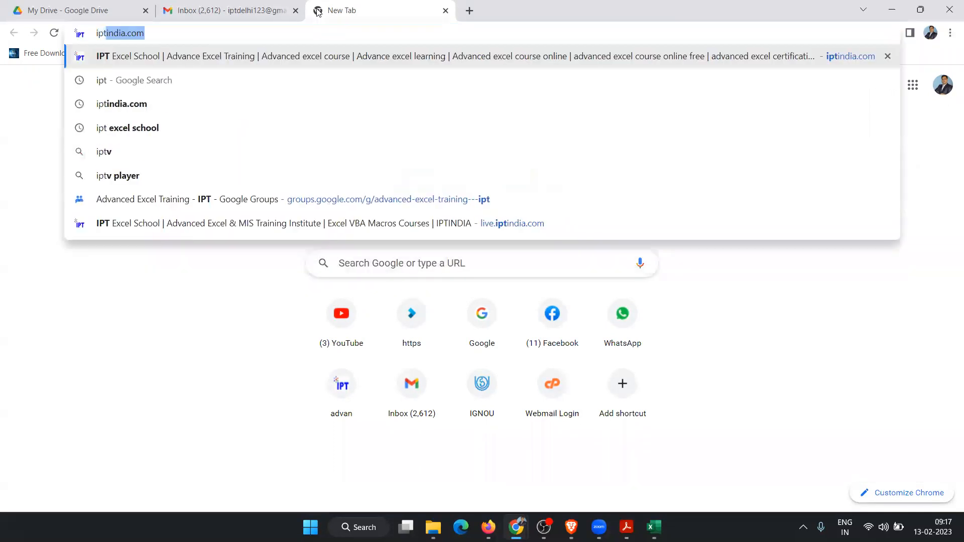
pyautogui.press('Return')
pyautogui.click(282, 34)
pyautogui.hotkey('ctrl', 'a')
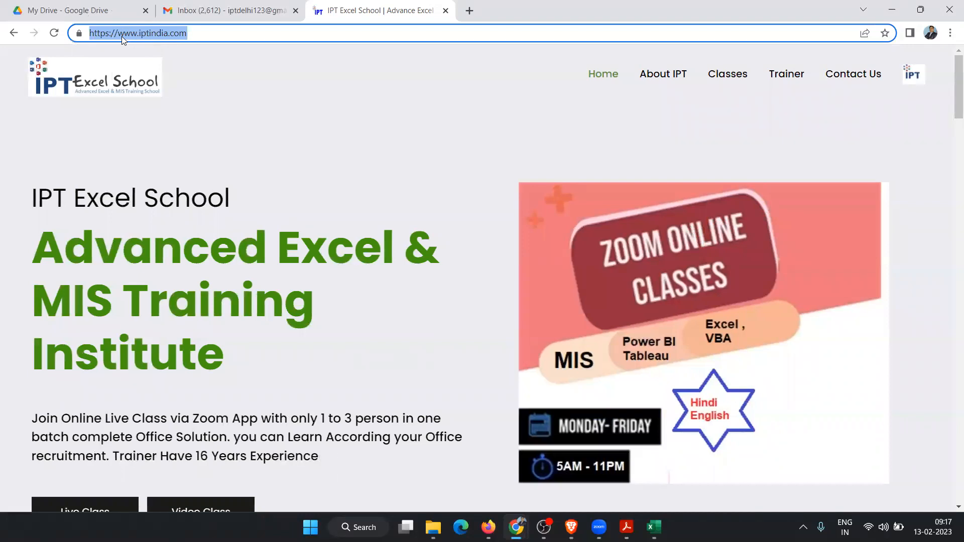
# Step: Browse the IPT homepage and open the free Demo Class Request Form
pyautogui.scroll(-6, 476, 176)
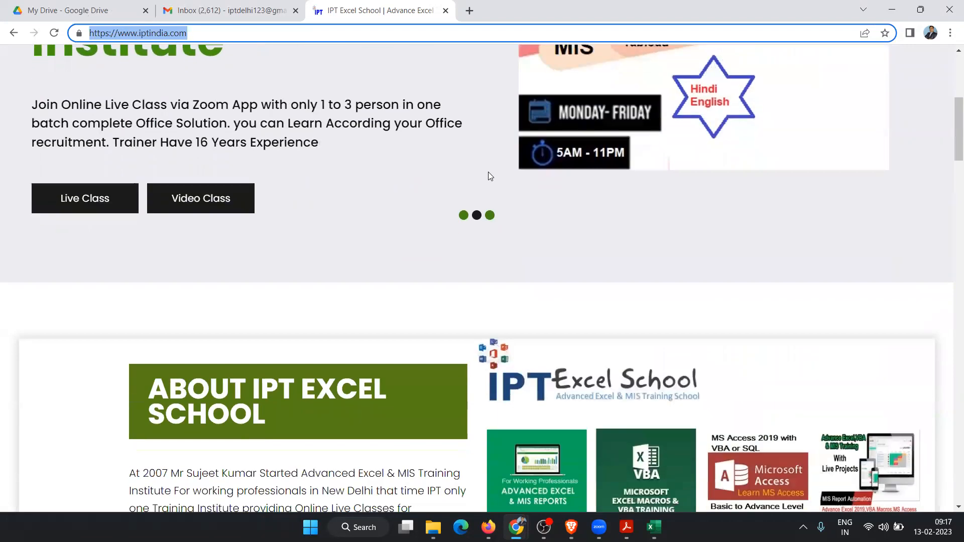
pyautogui.scroll(-18, 488, 172)
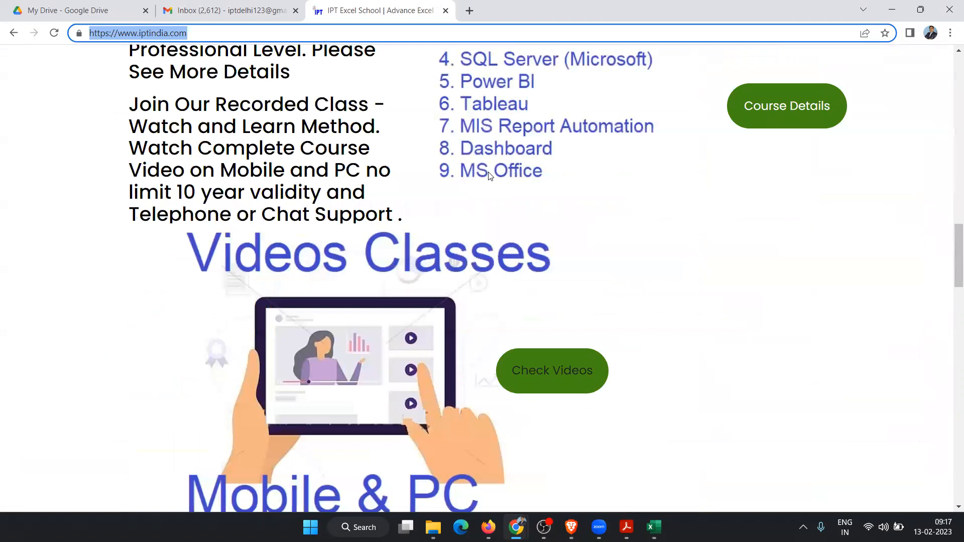
pyautogui.scroll(-12, 489, 175)
pyautogui.scroll(8, 489, 176)
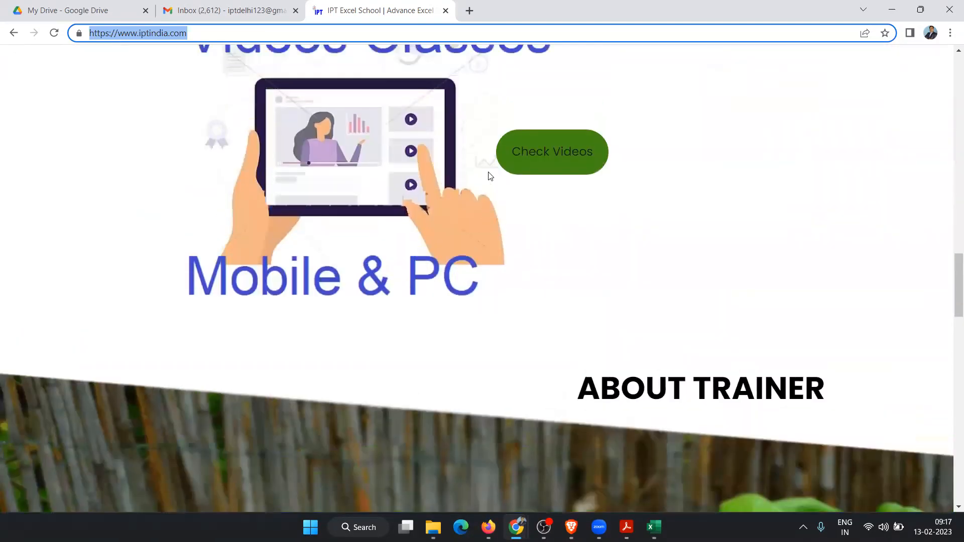
pyautogui.scroll(7, 489, 175)
pyautogui.scroll(6, 489, 174)
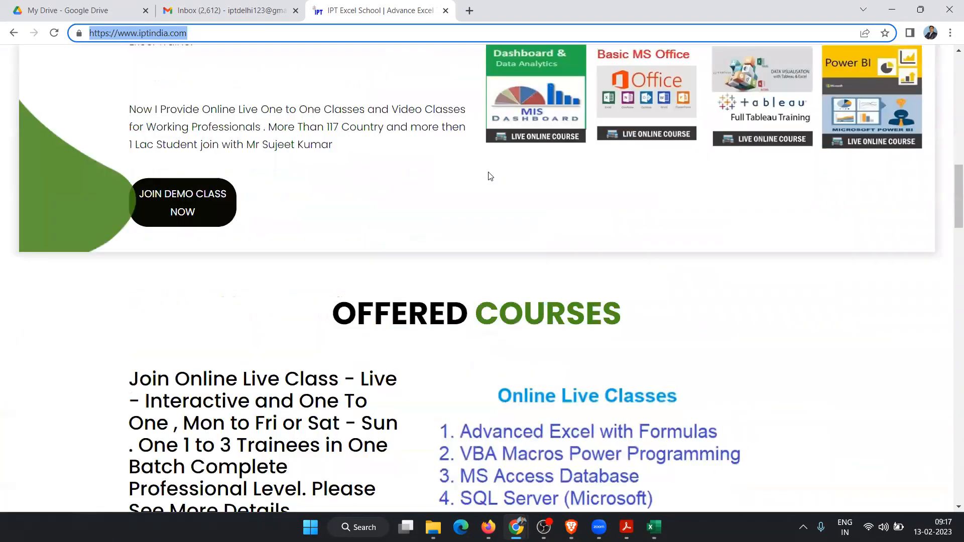
pyautogui.scroll(9, 489, 176)
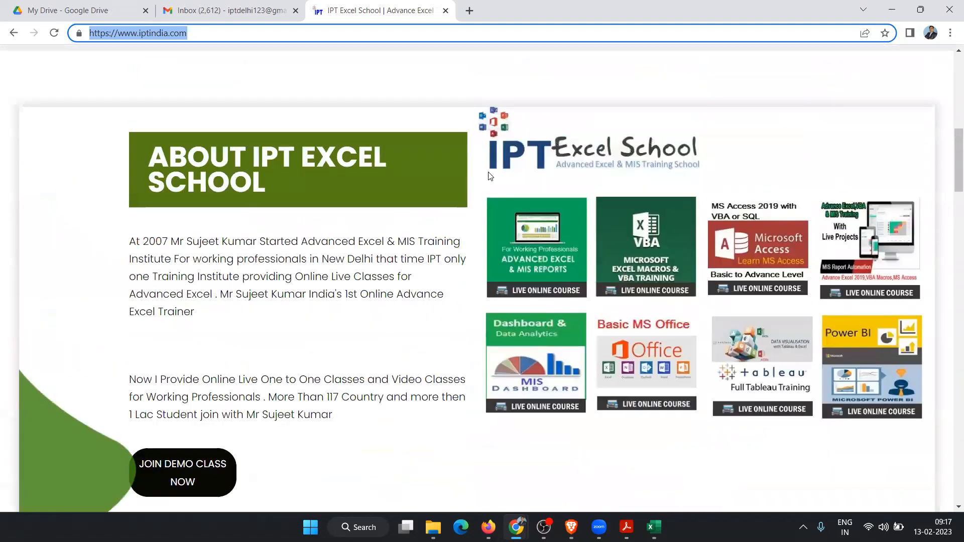
pyautogui.scroll(7, 489, 176)
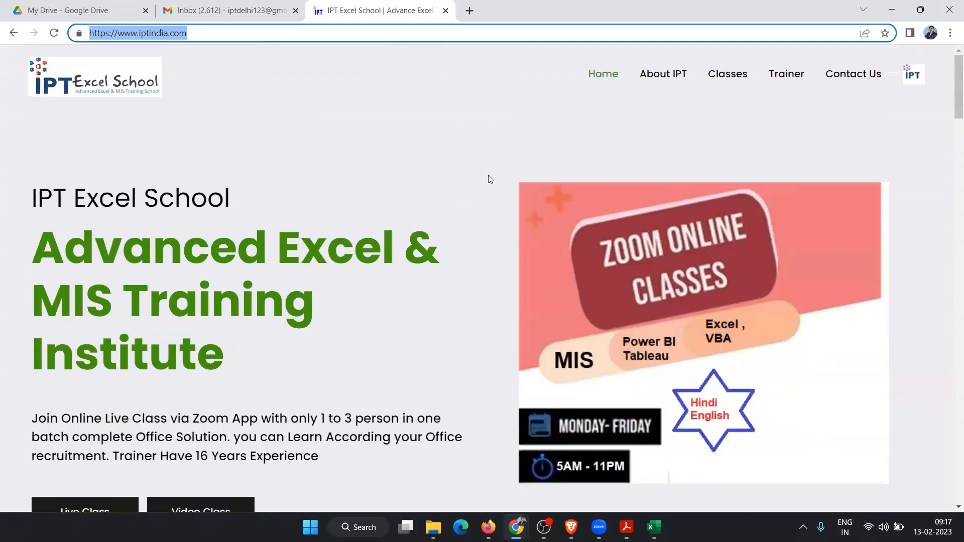
pyautogui.scroll(-3, 488, 175)
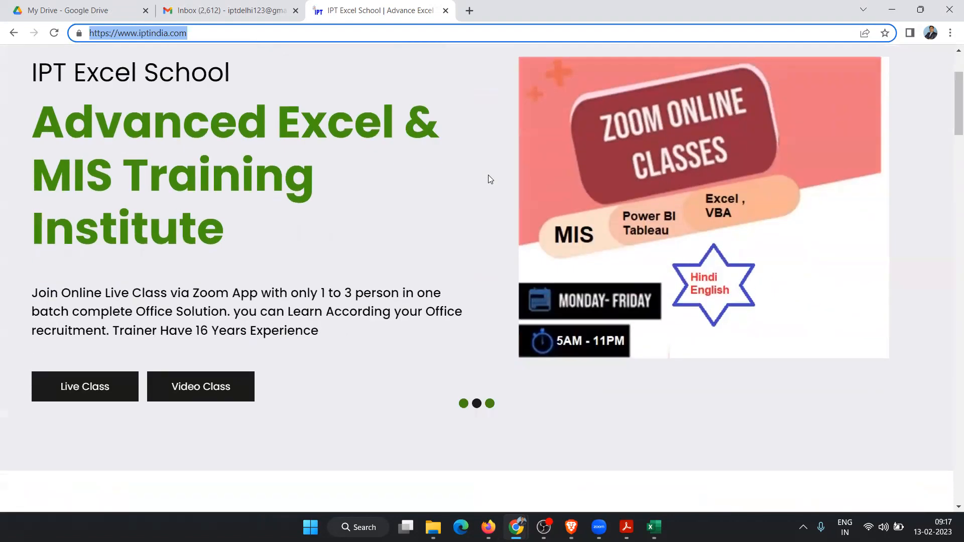
pyautogui.scroll(3, 488, 174)
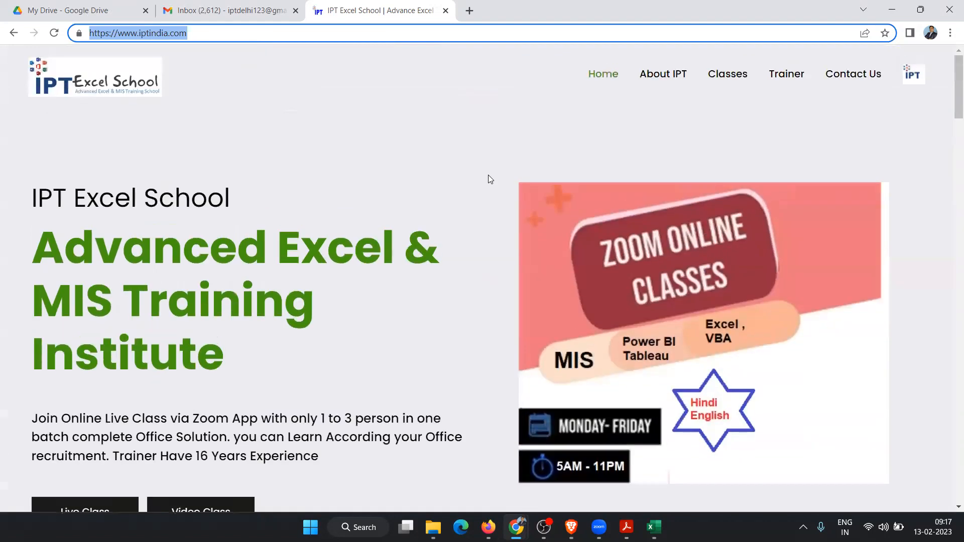
pyautogui.scroll(-4, 490, 180)
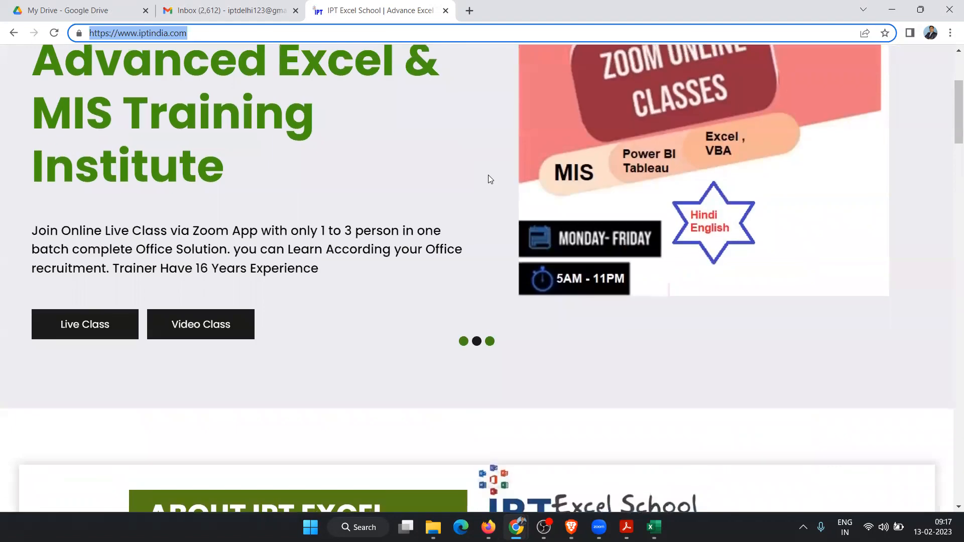
pyautogui.scroll(-2, 490, 179)
pyautogui.scroll(-2, 490, 180)
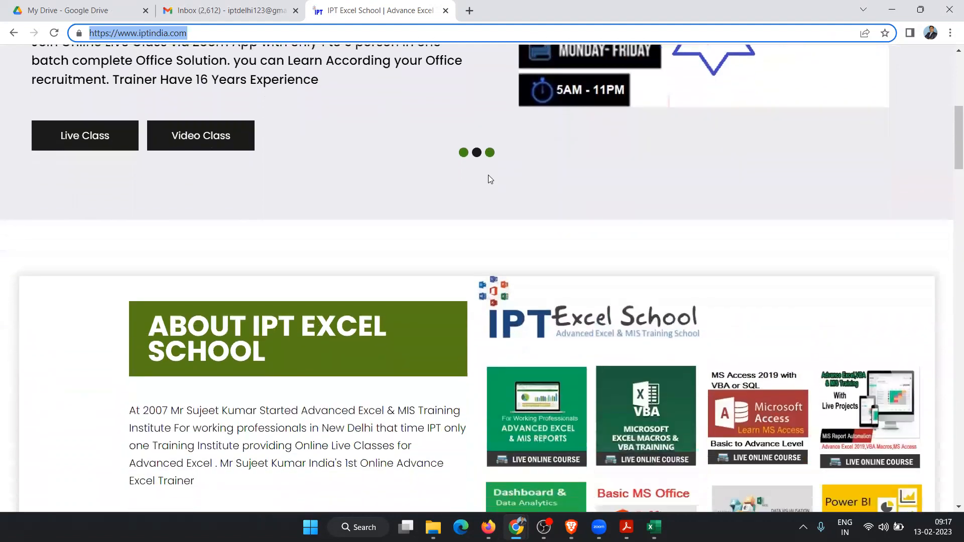
pyautogui.scroll(6, 491, 180)
pyautogui.scroll(-3, 490, 180)
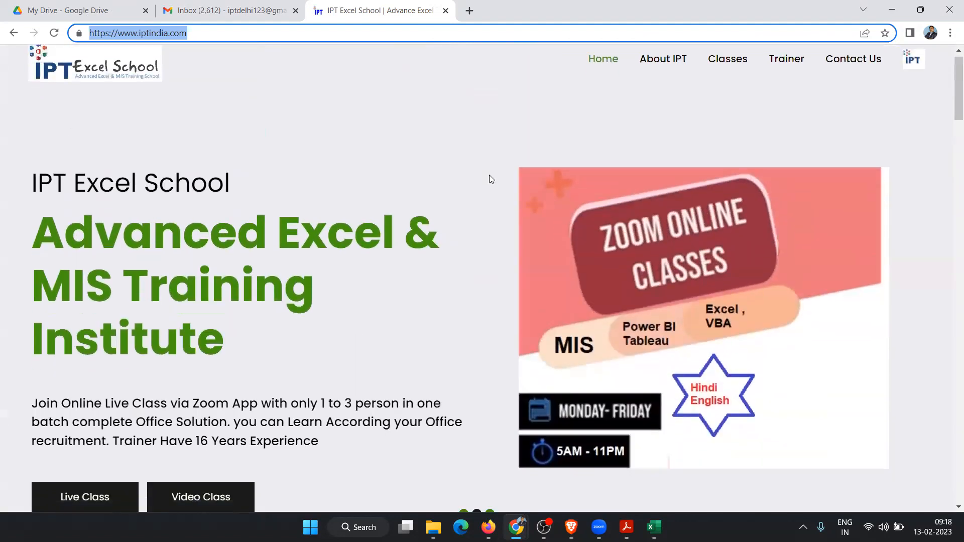
pyautogui.scroll(-12, 426, 221)
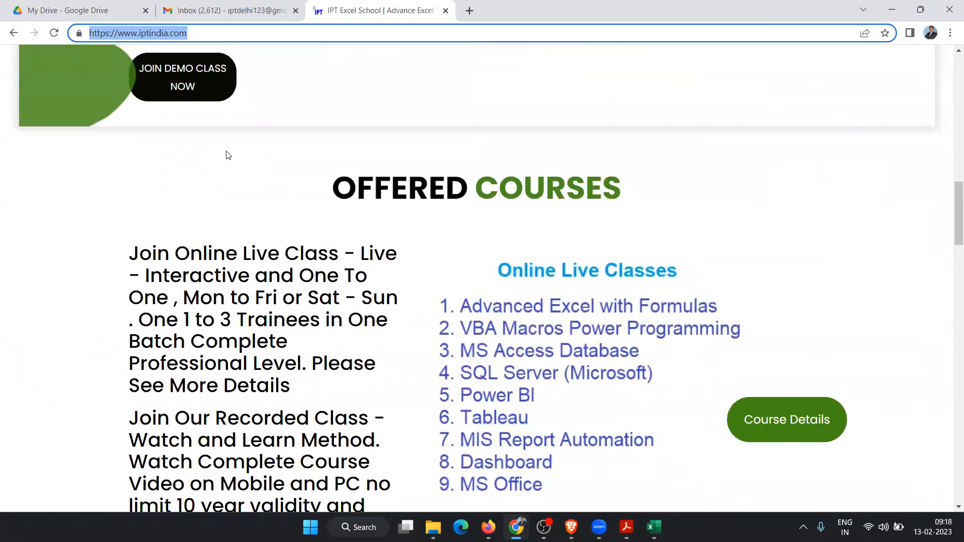
pyautogui.click(203, 97)
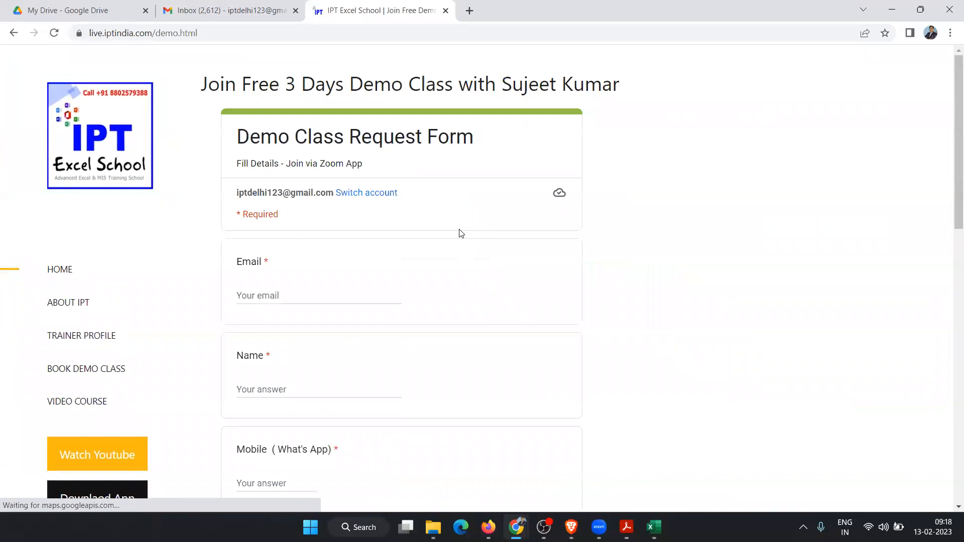
# Step: Look over the demo request form, then switch to the Gmail inbox tab
pyautogui.scroll(-10, 461, 233)
pyautogui.scroll(-1, 450, 217)
pyautogui.scroll(4, 450, 218)
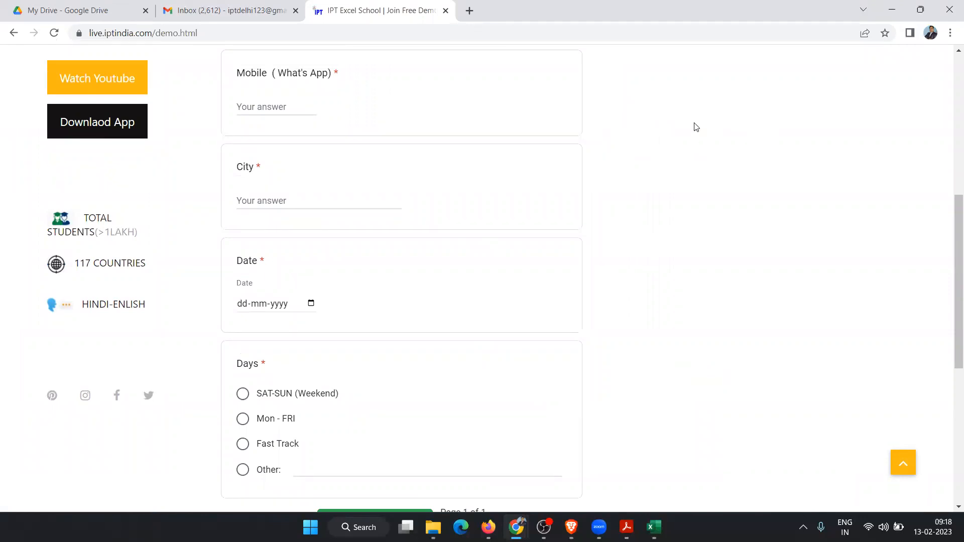
pyautogui.click(219, 15)
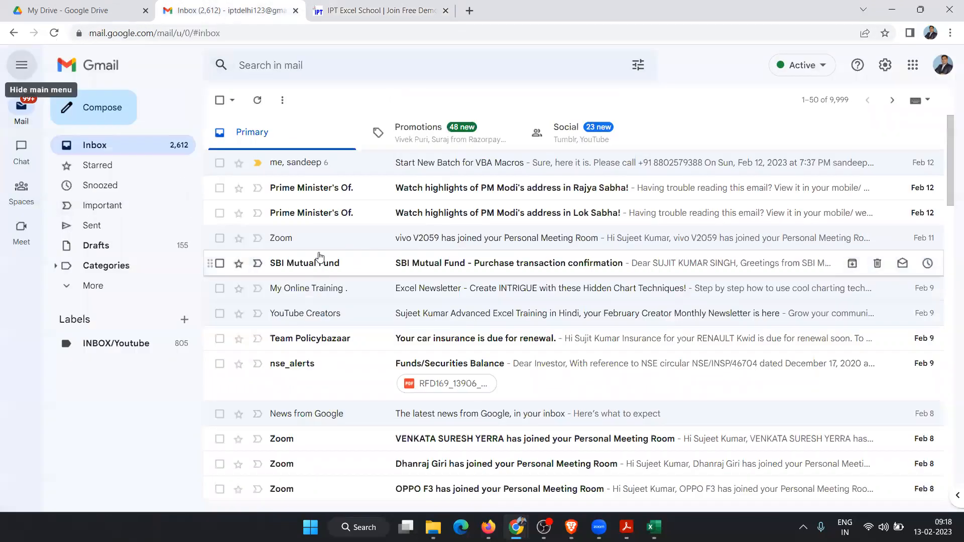
# Step: Read the Google Forms Demo Class Request Form notification in Gmail, then return to the IPT form page
pyautogui.scroll(-5, 345, 280)
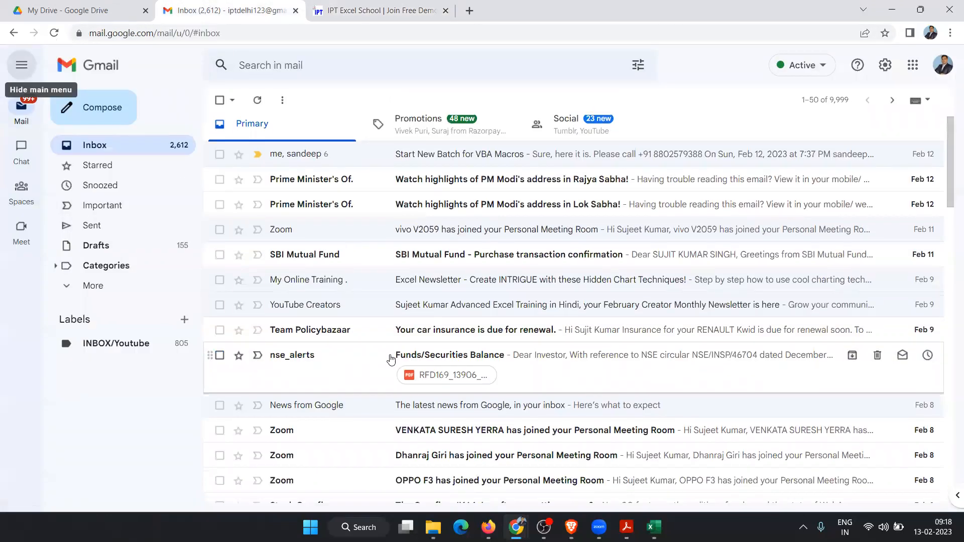
pyautogui.scroll(-5, 381, 411)
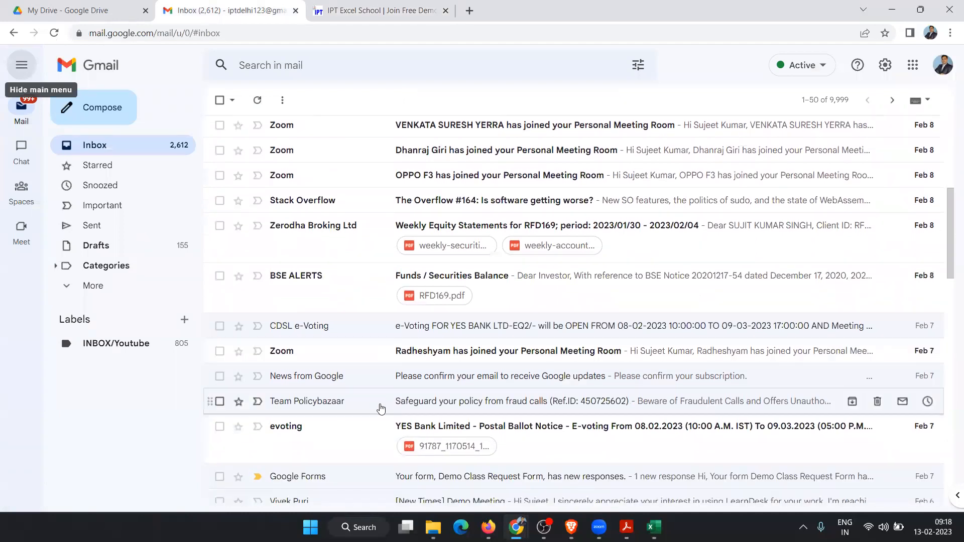
pyautogui.click(332, 287)
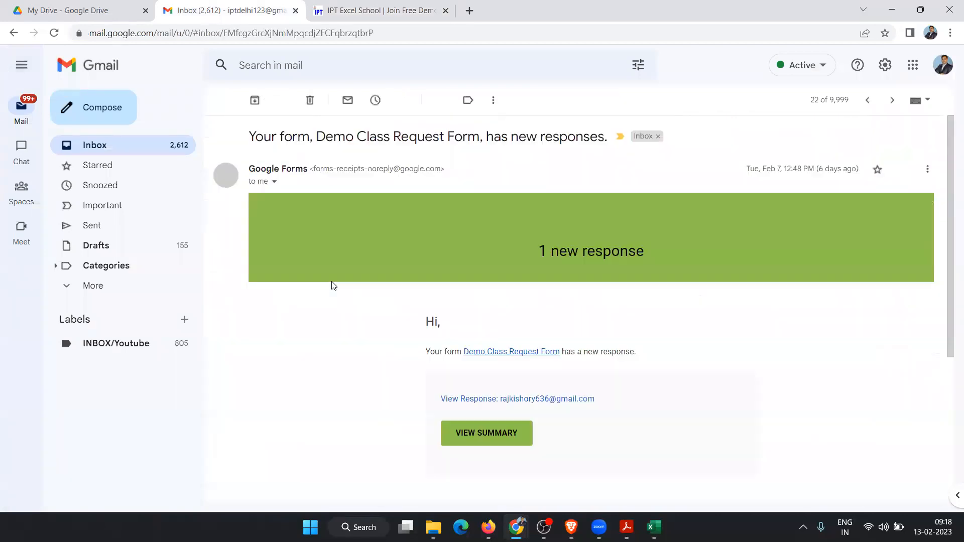
pyautogui.scroll(-4, 454, 297)
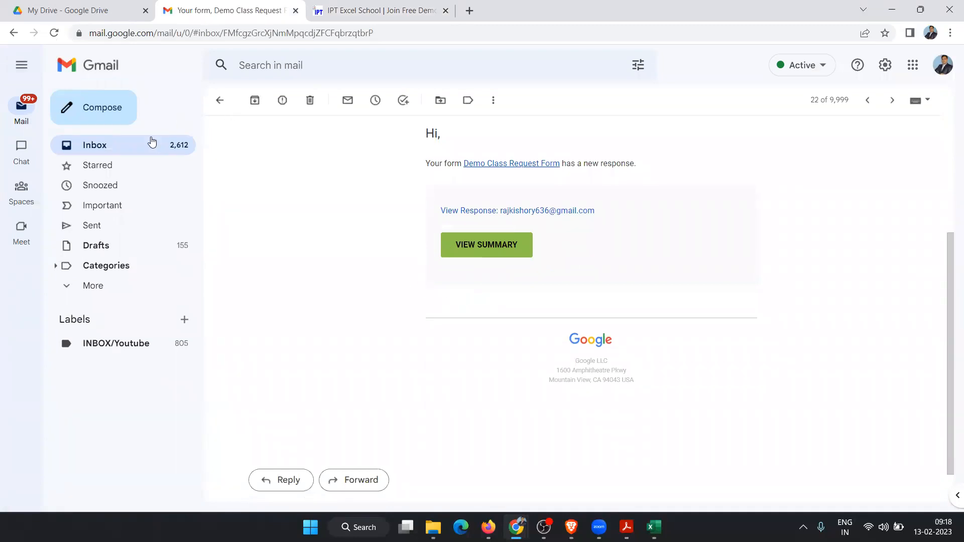
pyautogui.click(152, 142)
pyautogui.click(361, 18)
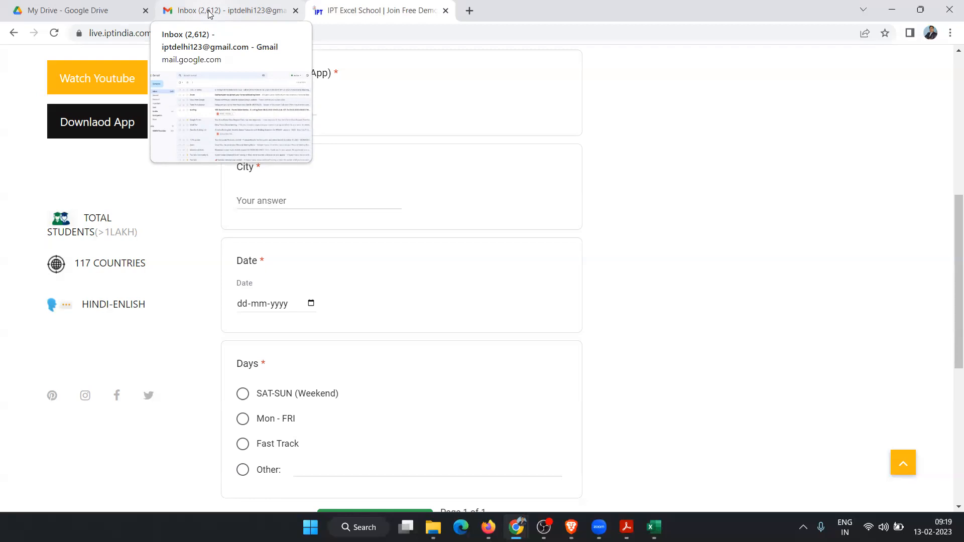
# Step: Open My Drive's New menu listing folder, upload, Docs, Sheets, Slides and Forms options
pyautogui.click(90, 12)
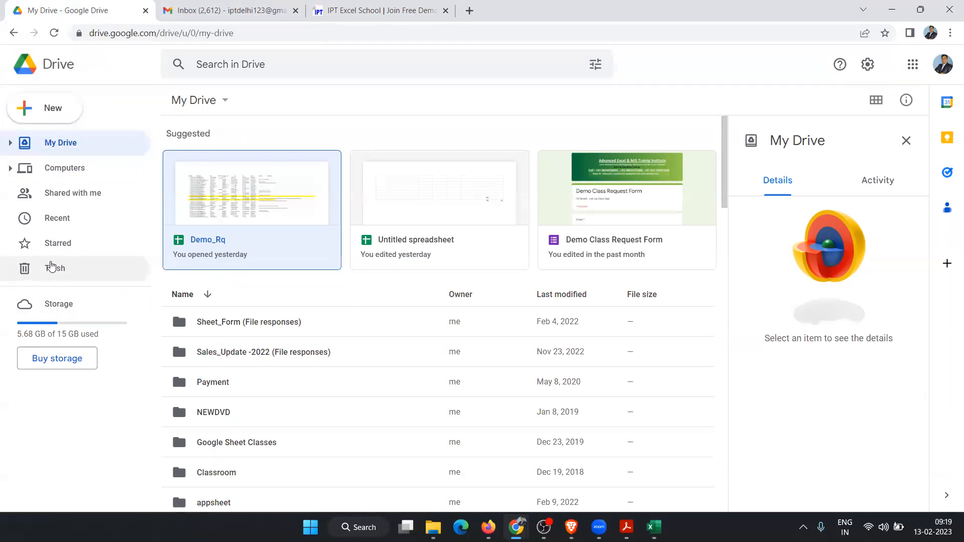
pyautogui.click(52, 111)
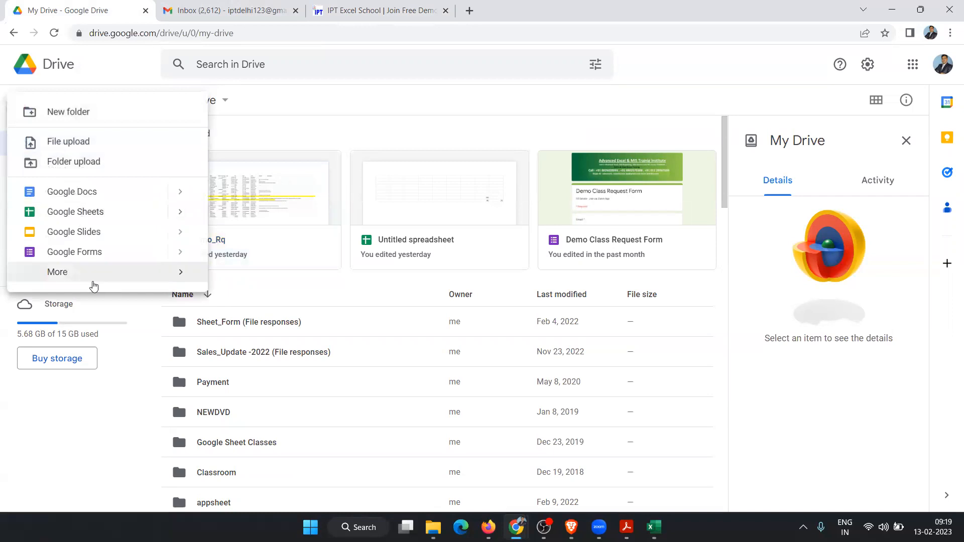
pyautogui.moveTo(97, 271)
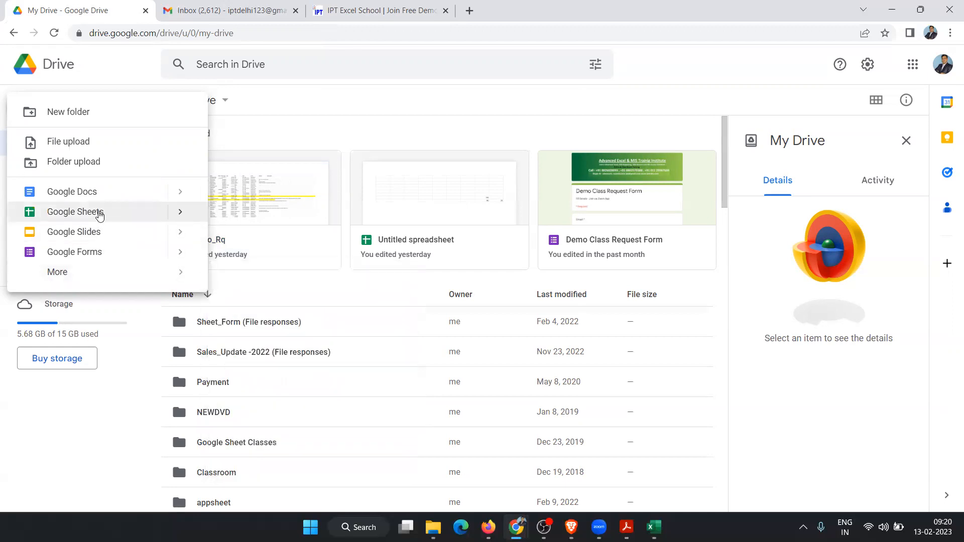
# Step: Create a new Untitled Google Sheets spreadsheet, then reopen My Drive's New > Google Sheets submenu
pyautogui.click(100, 217)
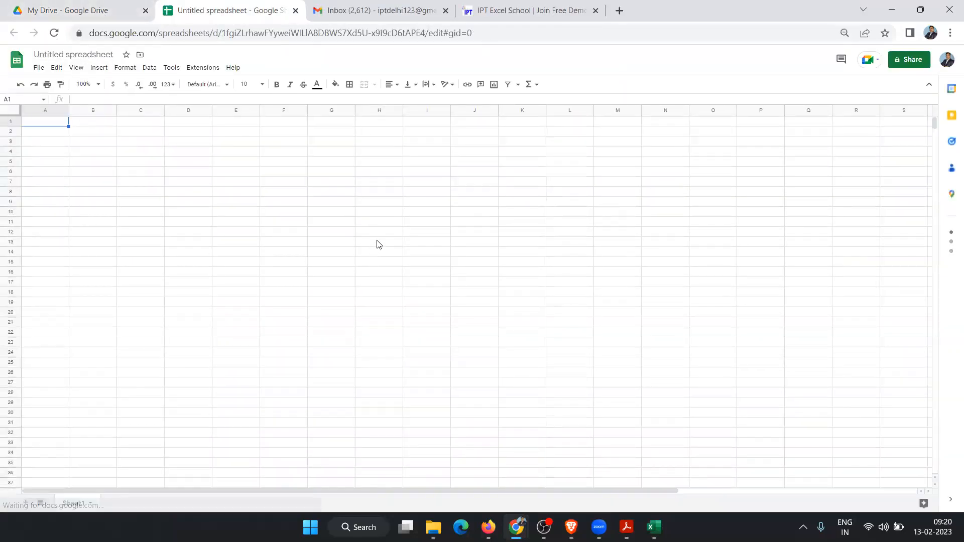
pyautogui.click(57, 9)
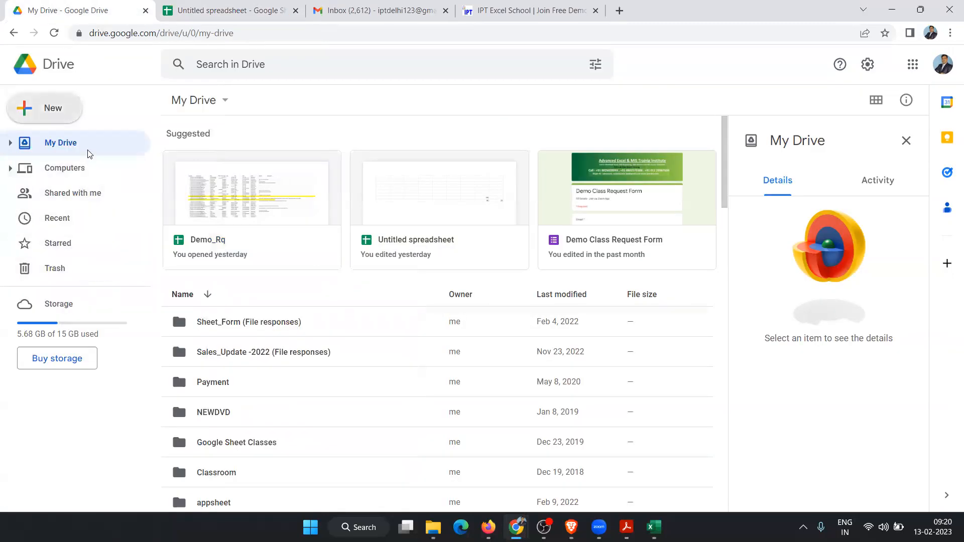
pyautogui.click(60, 120)
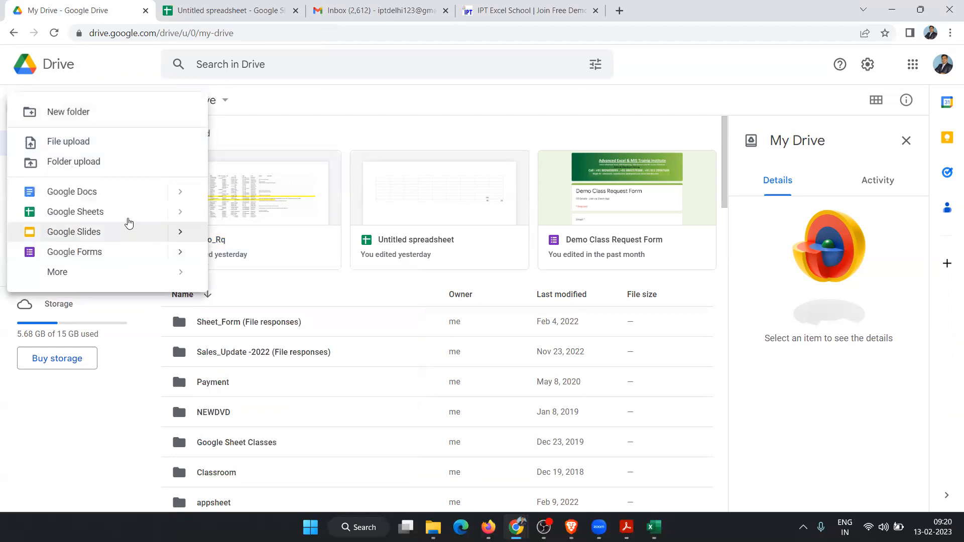
pyautogui.moveTo(184, 218)
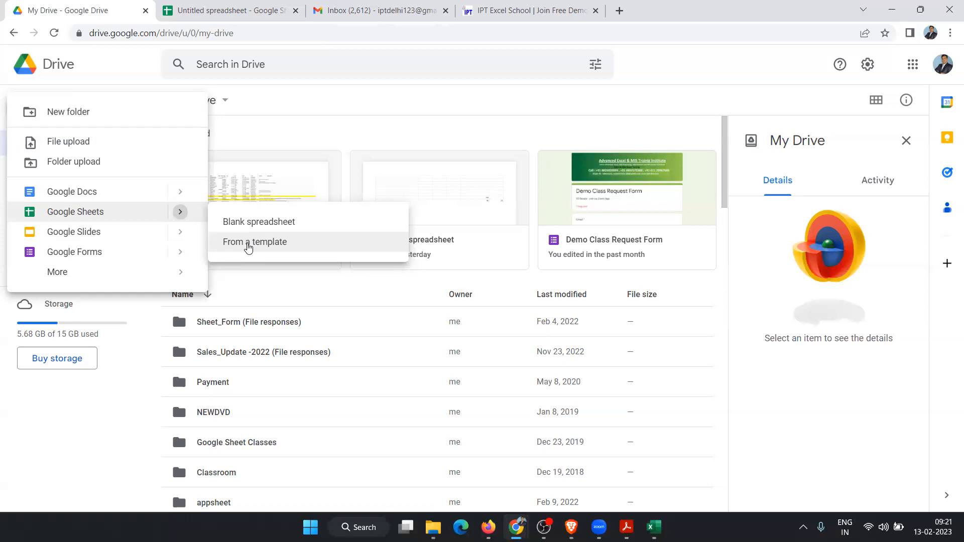
pyautogui.click(248, 243)
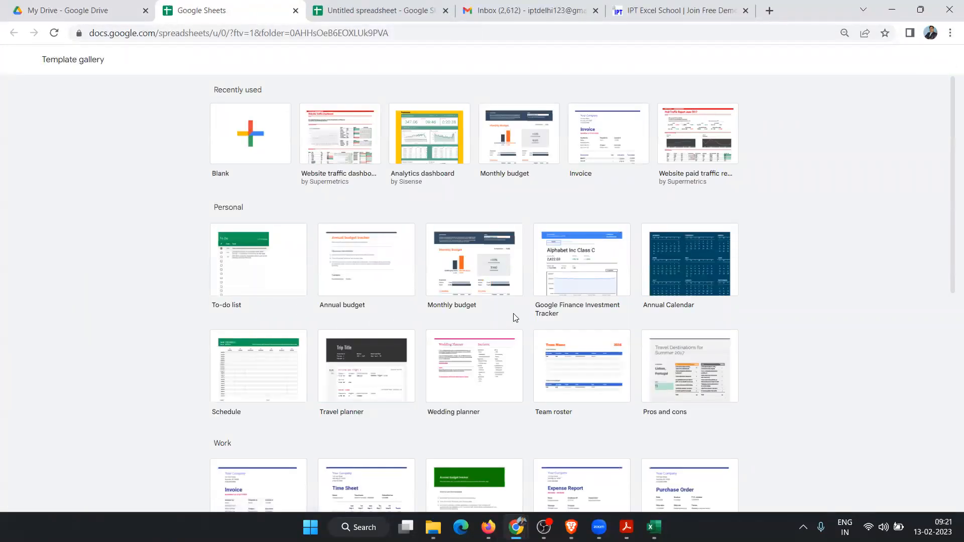
pyautogui.scroll(-3, 515, 318)
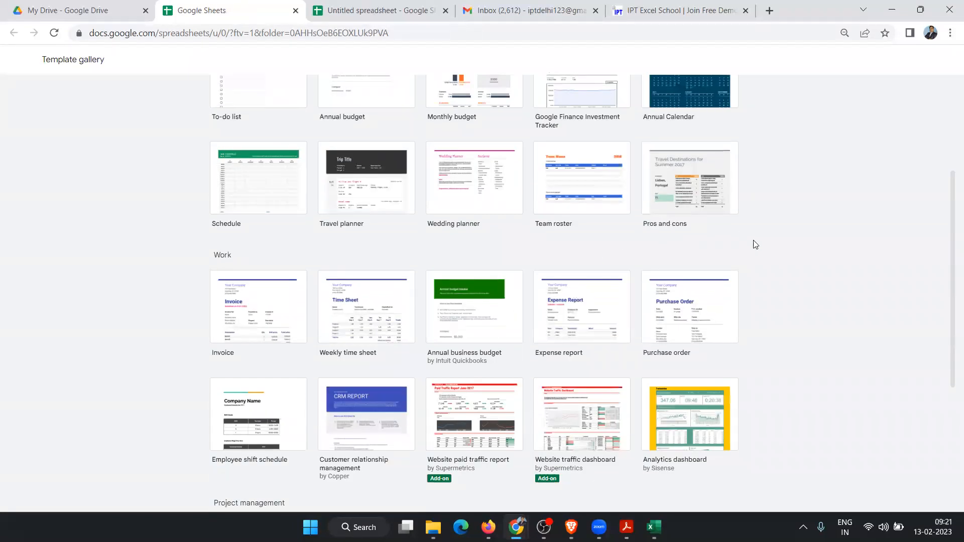
pyautogui.scroll(-2, 651, 255)
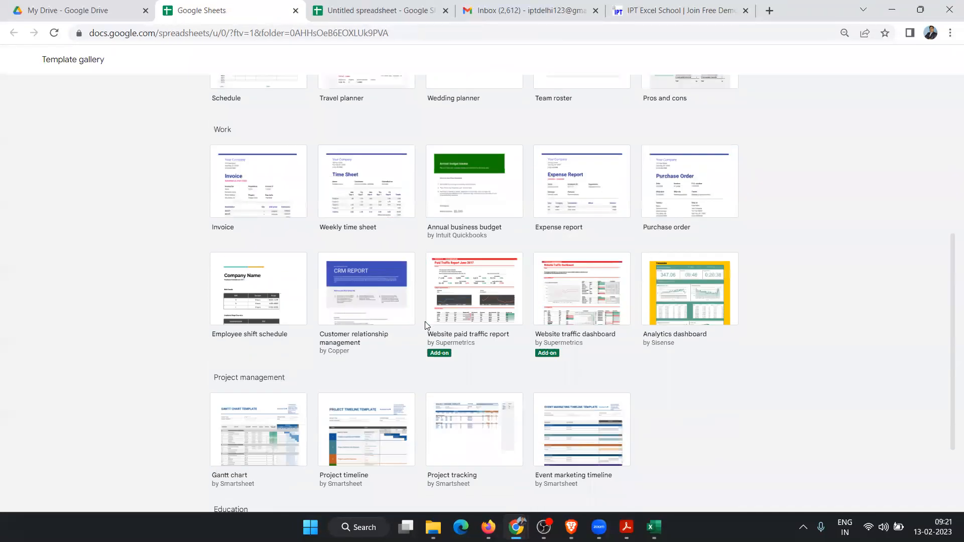
pyautogui.scroll(-2, 432, 311)
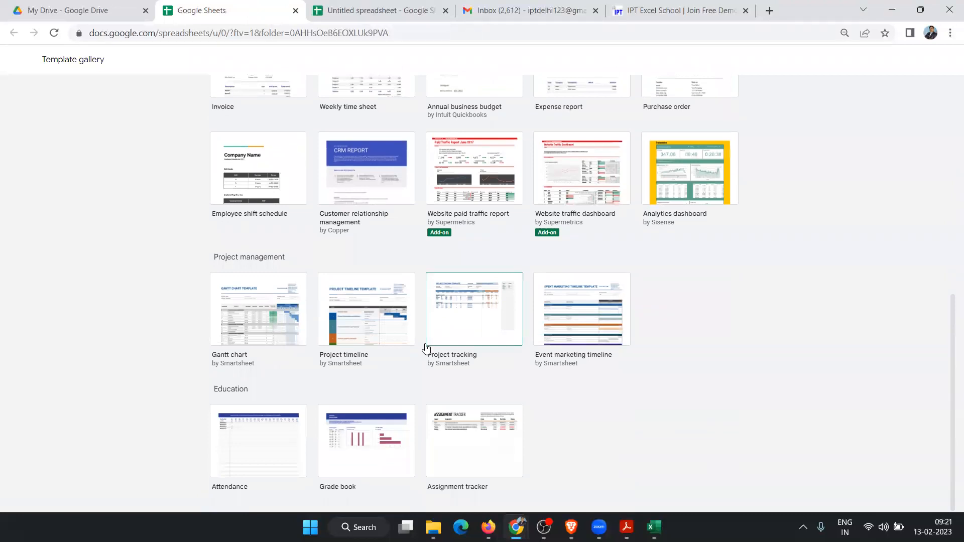
pyautogui.scroll(1, 384, 375)
pyautogui.scroll(6, 385, 374)
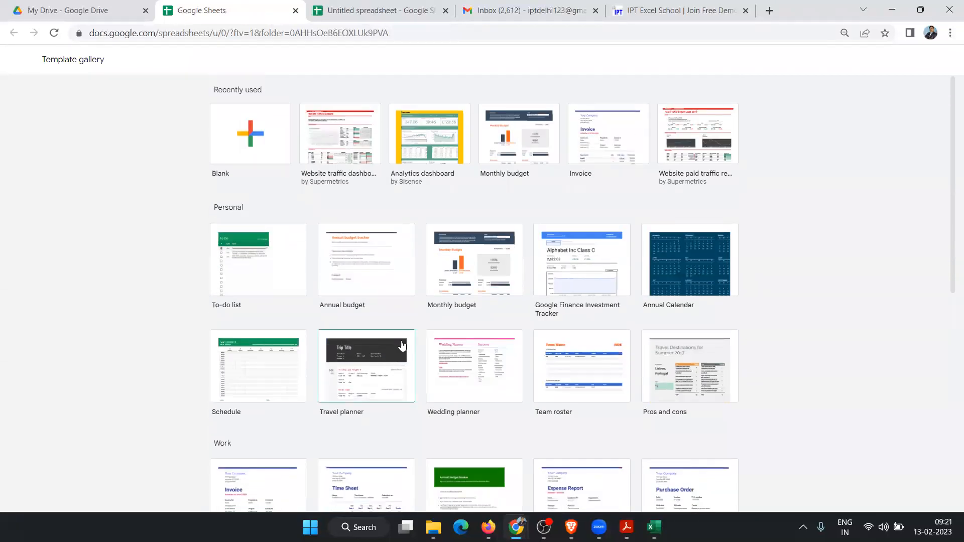
pyautogui.scroll(-1, 402, 345)
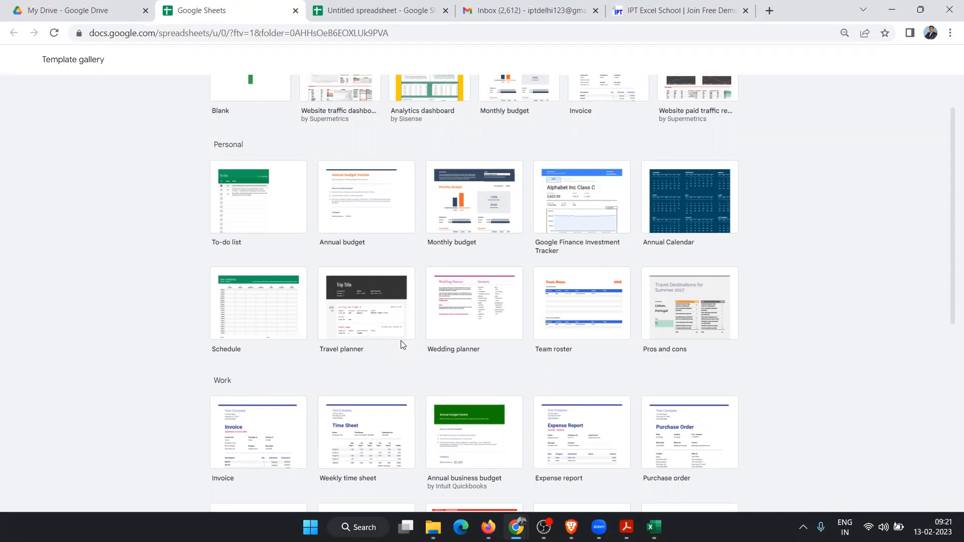
pyautogui.scroll(1, 772, 349)
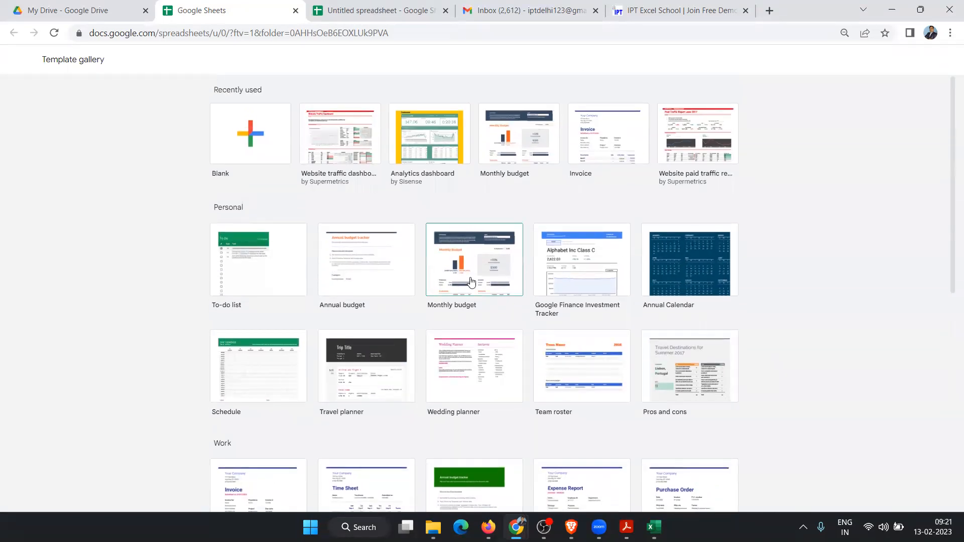
# Step: Create a Monthly budget spreadsheet and inspect its Summary cells, including the Paycheck actual amount
pyautogui.click(471, 282)
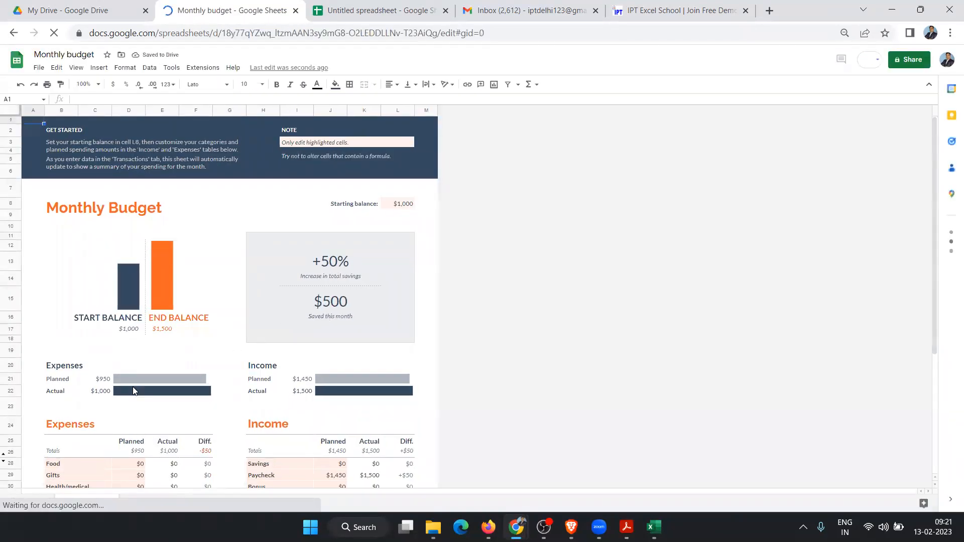
pyautogui.scroll(-4, 132, 386)
pyautogui.click(173, 334)
pyautogui.click(374, 321)
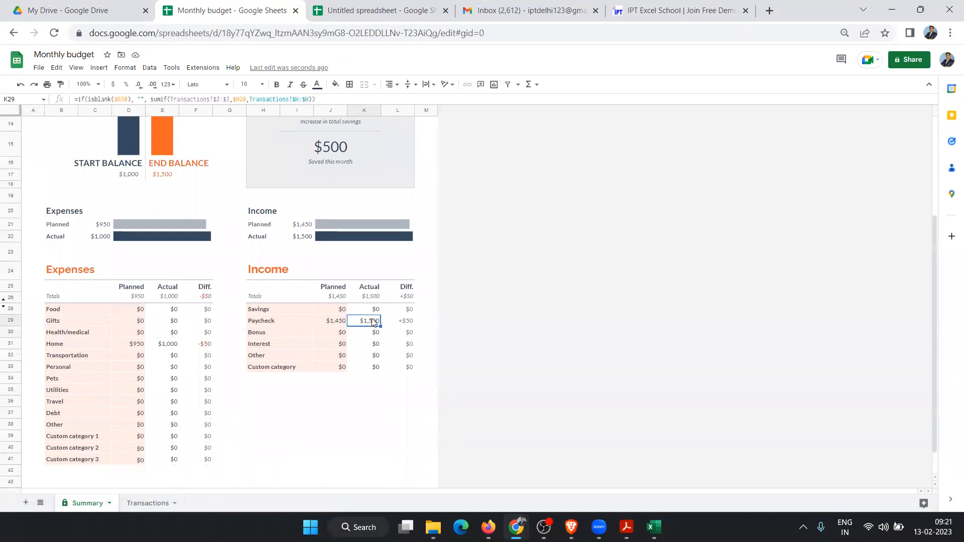
pyautogui.scroll(3, 76, 269)
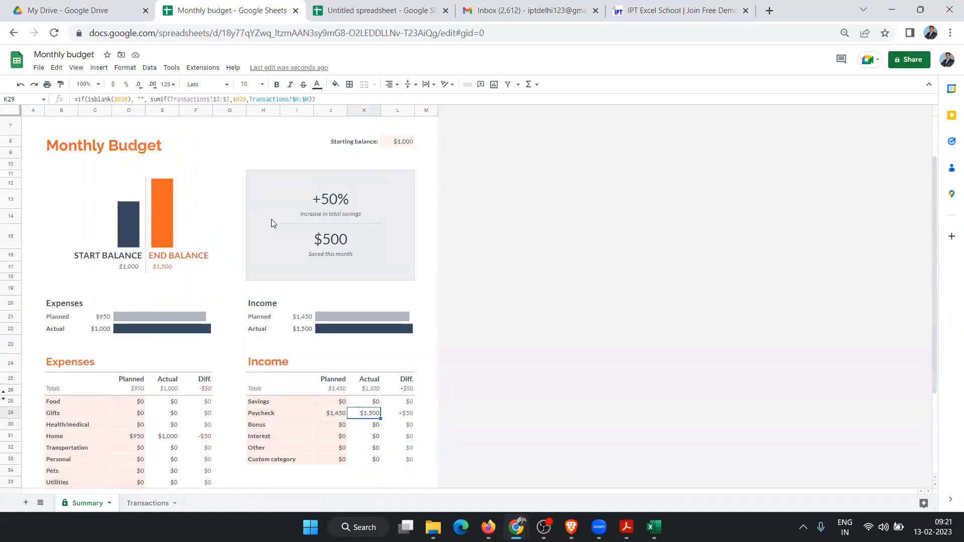
pyautogui.scroll(-3, 409, 253)
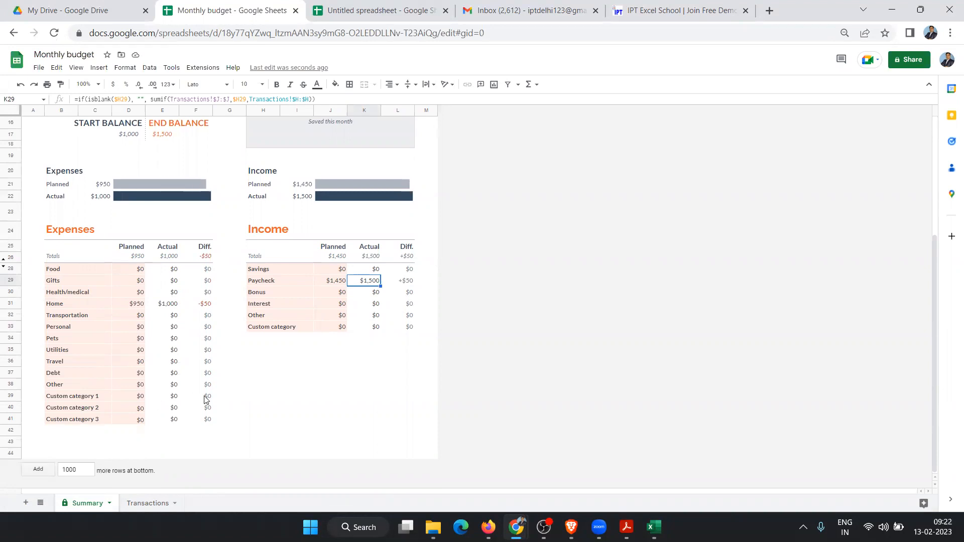
pyautogui.scroll(4, 204, 400)
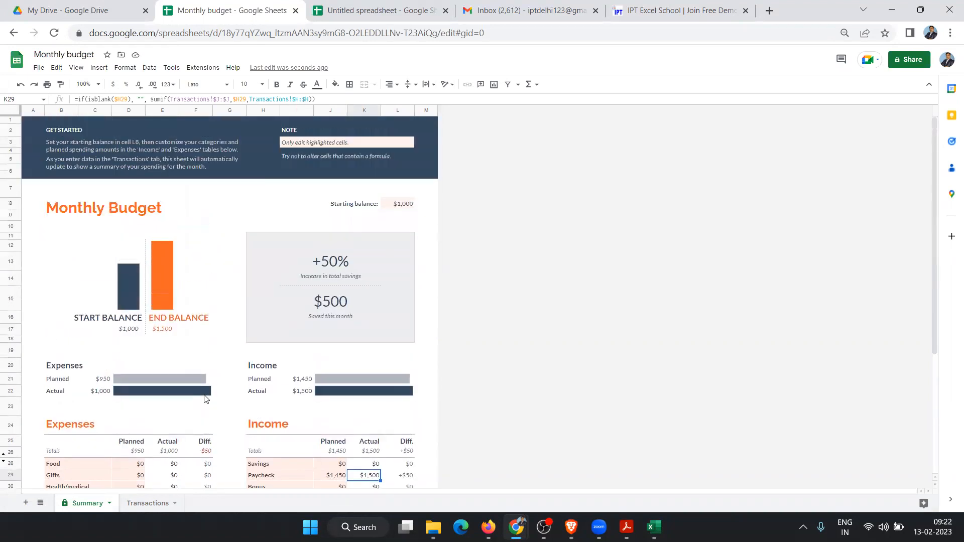
# Step: Close the Monthly budget tab and browse the Sheets From a template gallery's Work templates
pyautogui.click(296, 10)
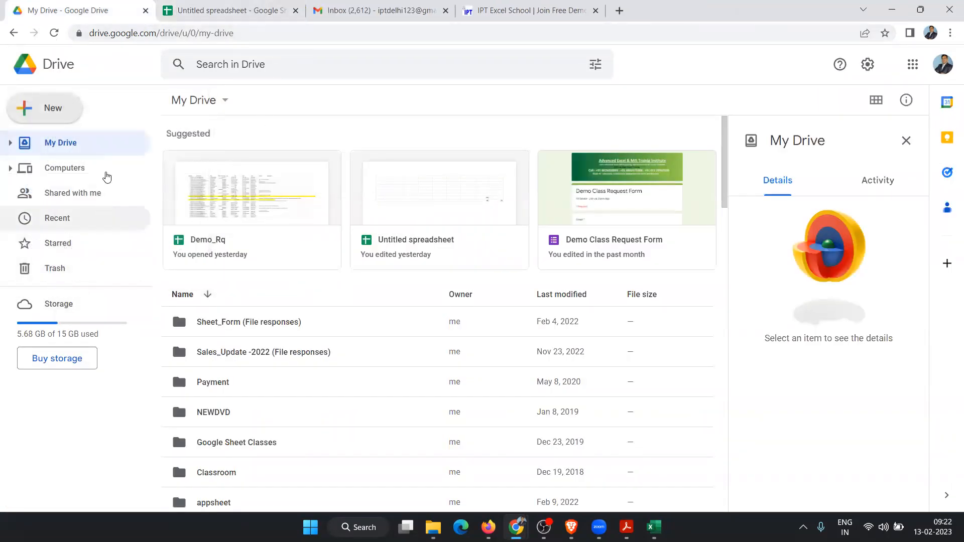
pyautogui.click(65, 118)
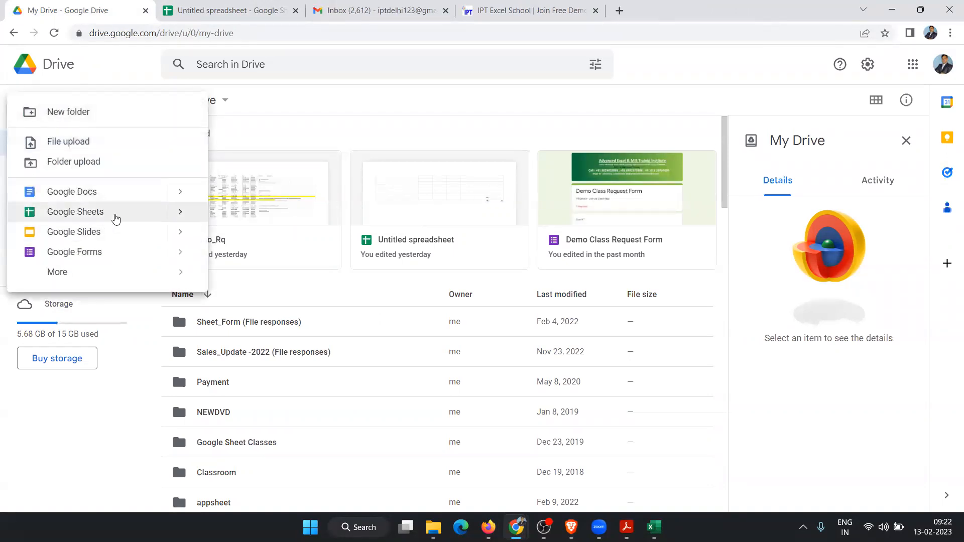
pyautogui.click(181, 214)
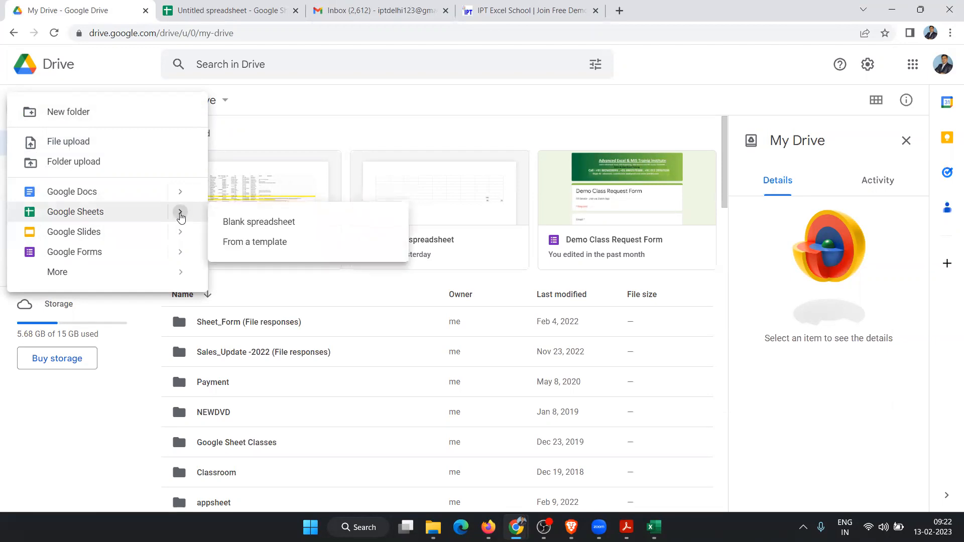
pyautogui.click(255, 244)
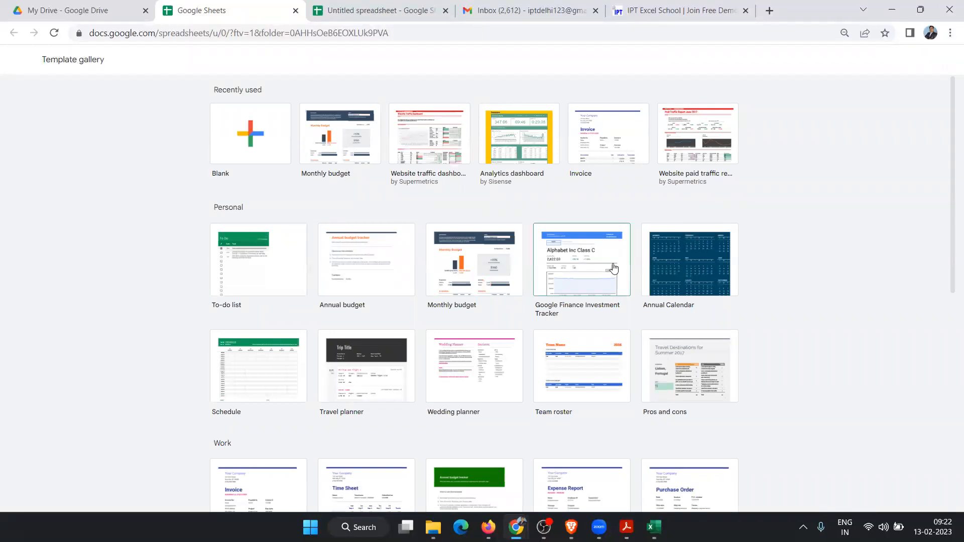
pyautogui.scroll(-9, 634, 241)
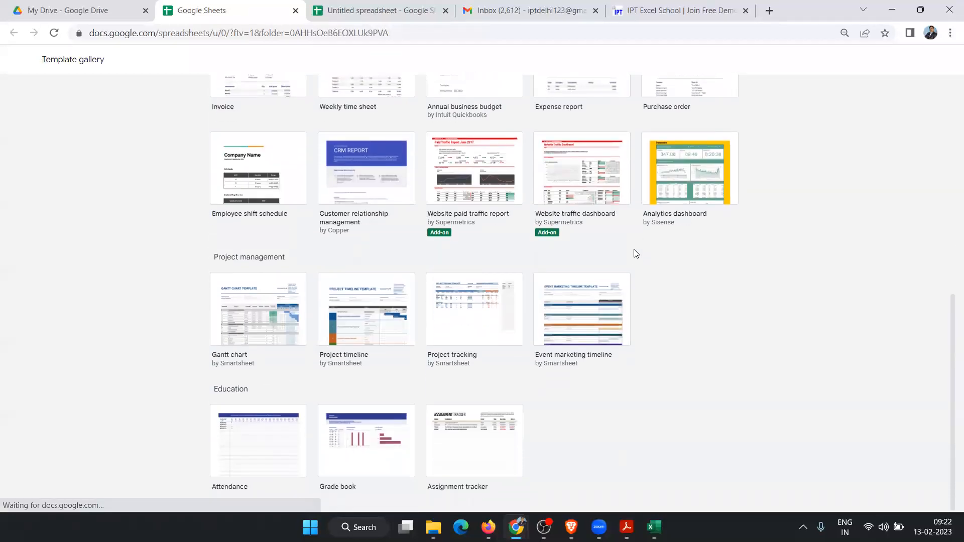
pyautogui.scroll(9, 634, 251)
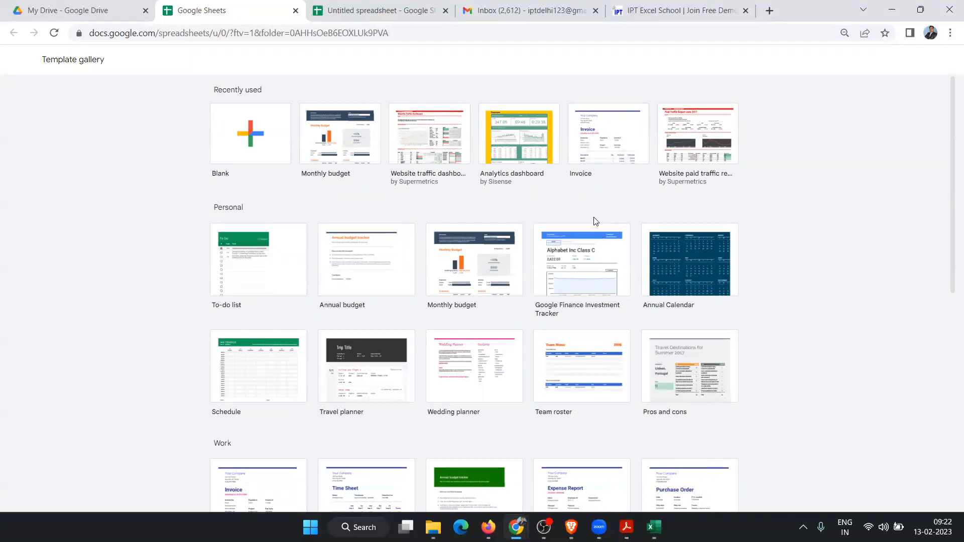
pyautogui.scroll(-8, 624, 221)
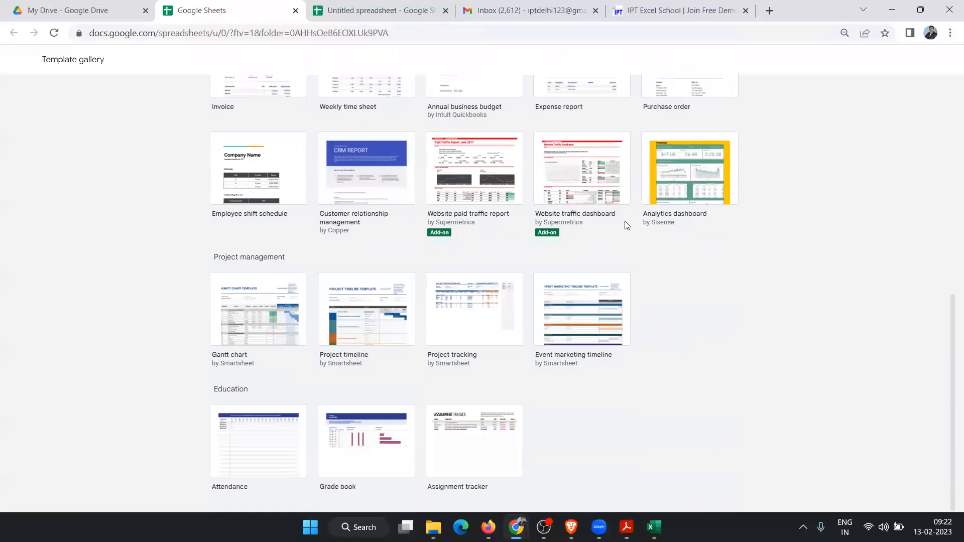
pyautogui.scroll(1, 610, 319)
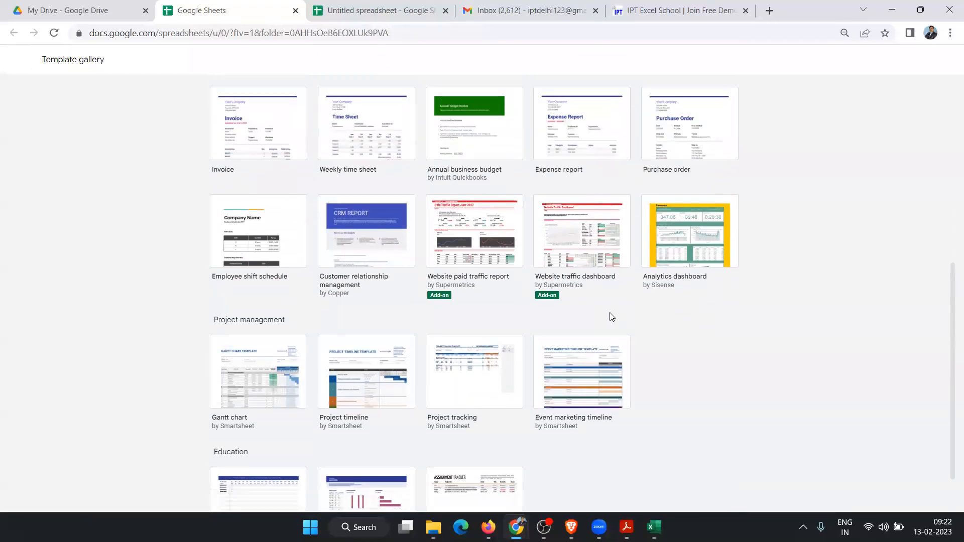
pyautogui.scroll(1, 611, 317)
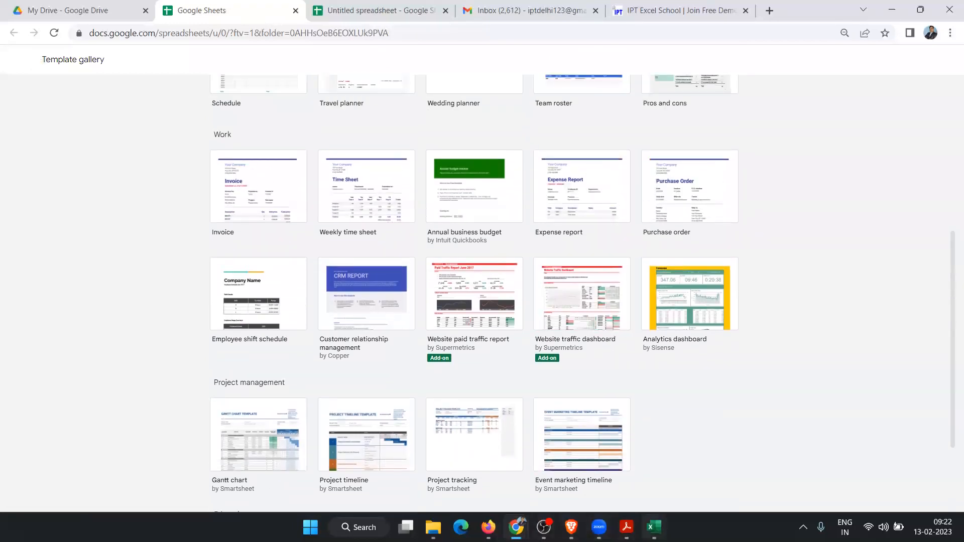
pyautogui.click(653, 527)
# Step: Search Excel's online new-workbook templates for 'bill'
pyautogui.click(19, 39)
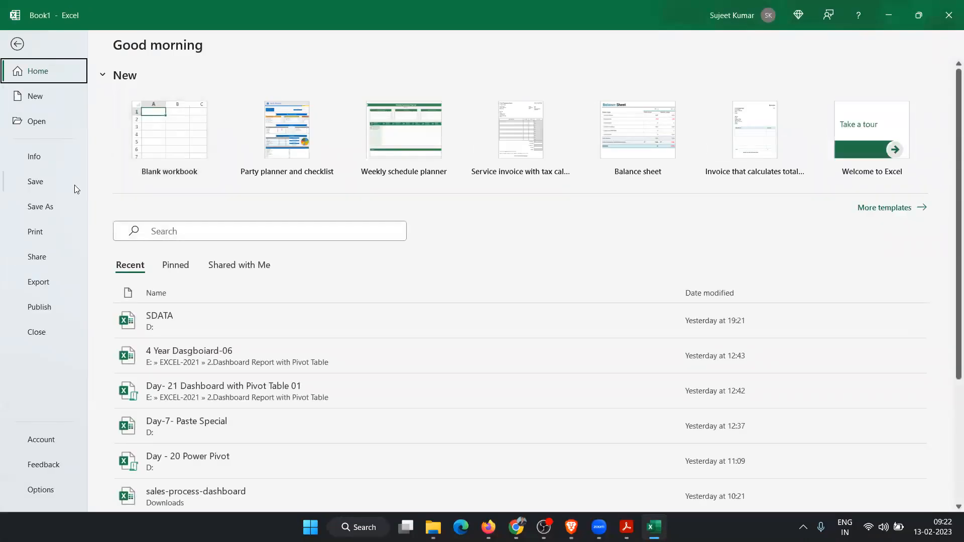
pyautogui.click(58, 98)
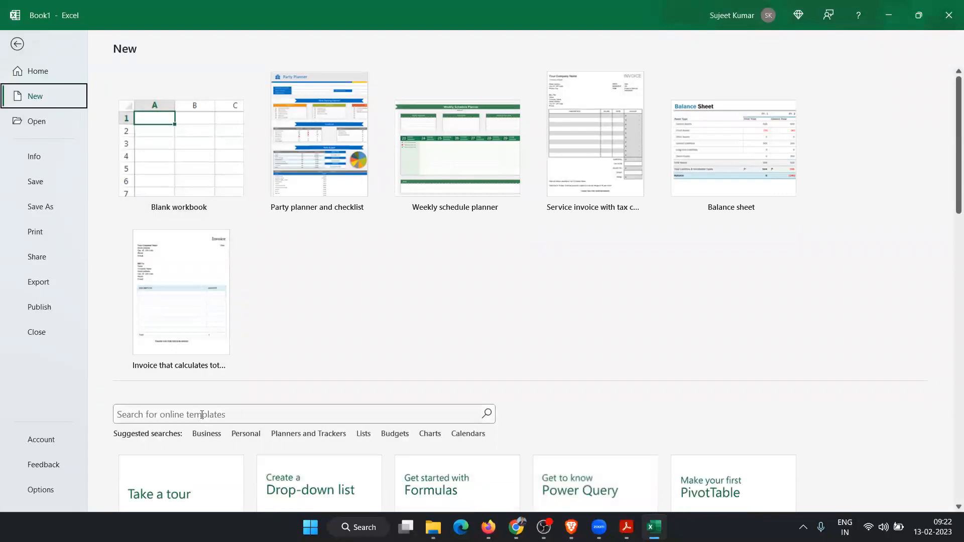
pyautogui.click(202, 415)
pyautogui.write('bill')
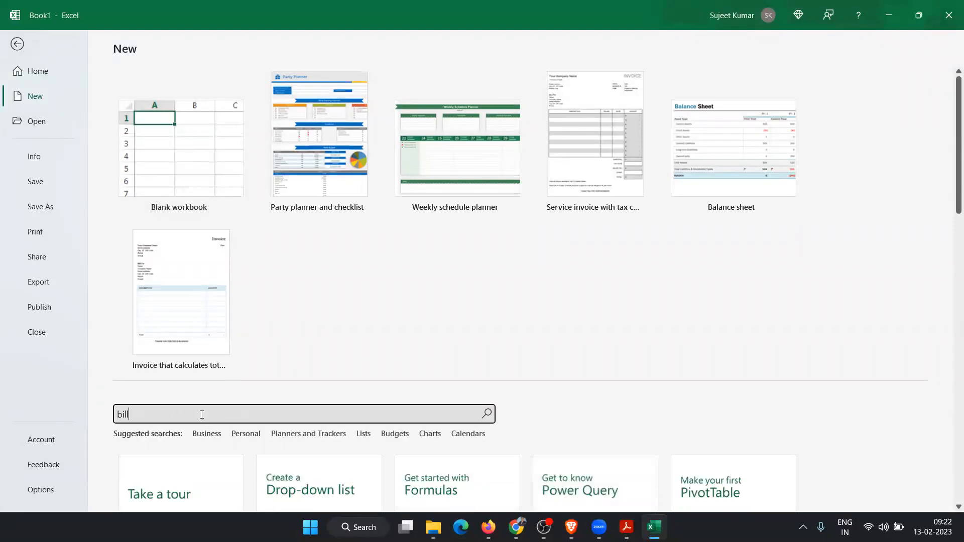
pyautogui.press('Return')
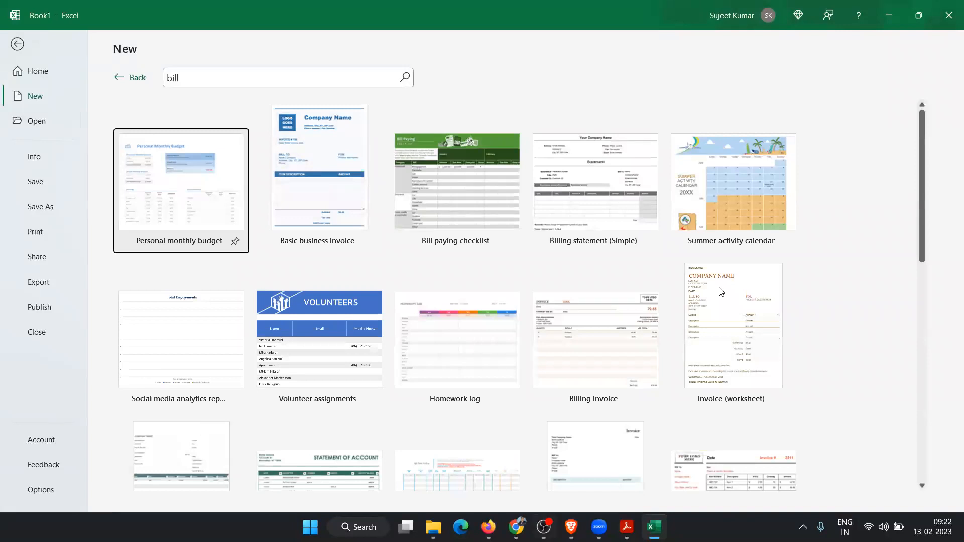
pyautogui.scroll(-10, 724, 286)
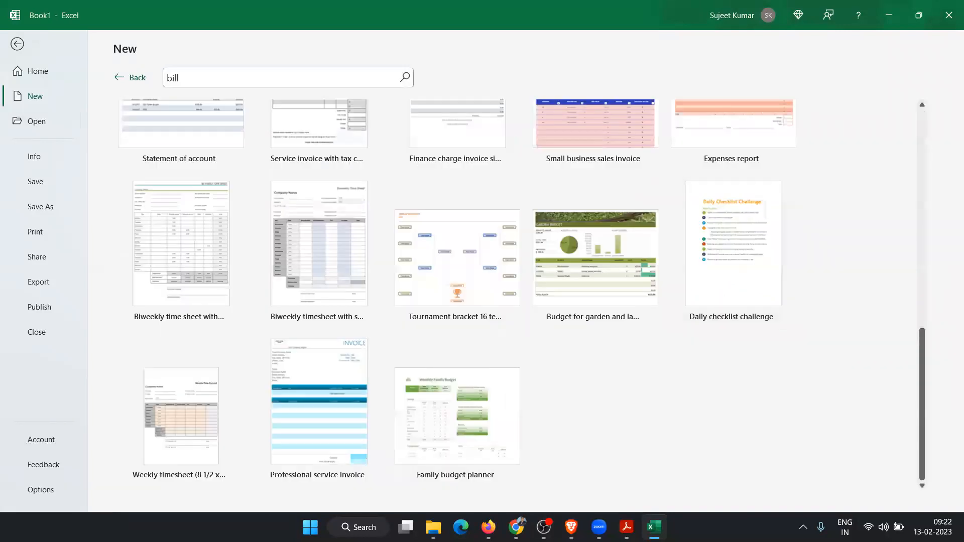
# Step: Compare the Excel bill results with the Sheets template gallery, leaving Excel minimized
pyautogui.click(897, 12)
pyautogui.scroll(-1, 712, 274)
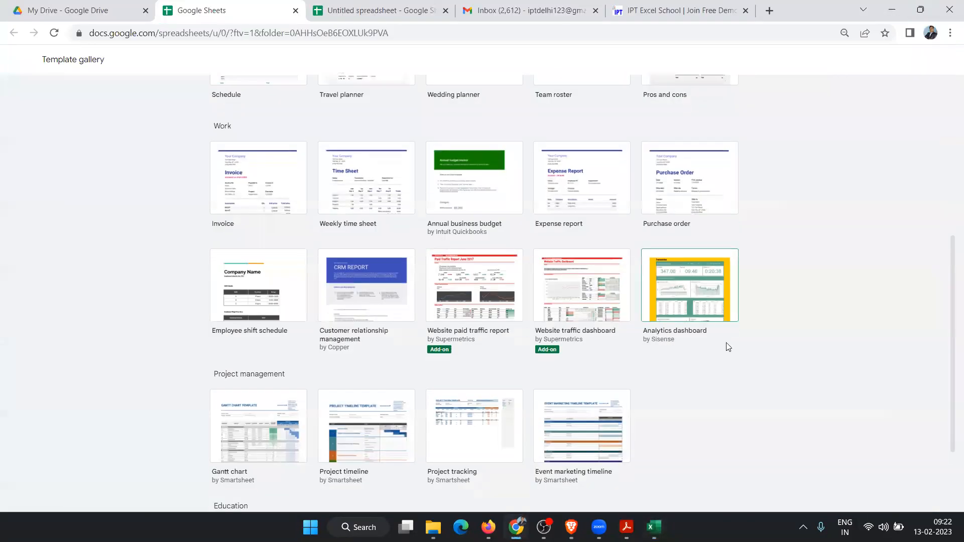
pyautogui.scroll(5, 726, 343)
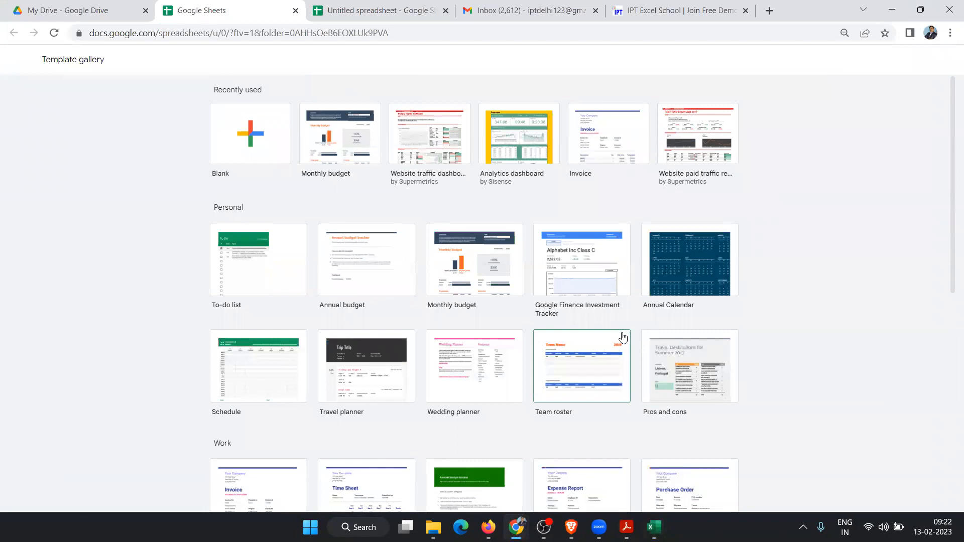
pyautogui.hotkey('alt', 'Tab')
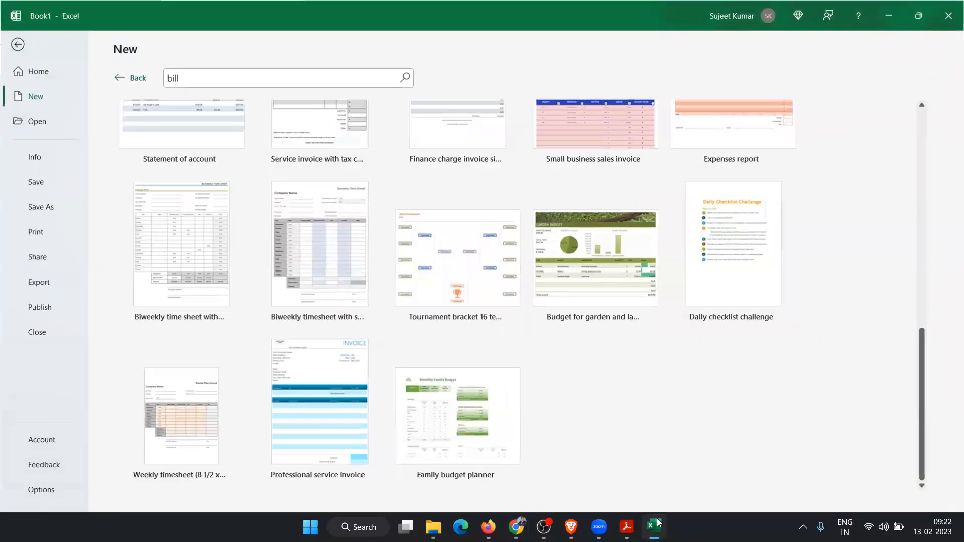
pyautogui.scroll(5, 520, 257)
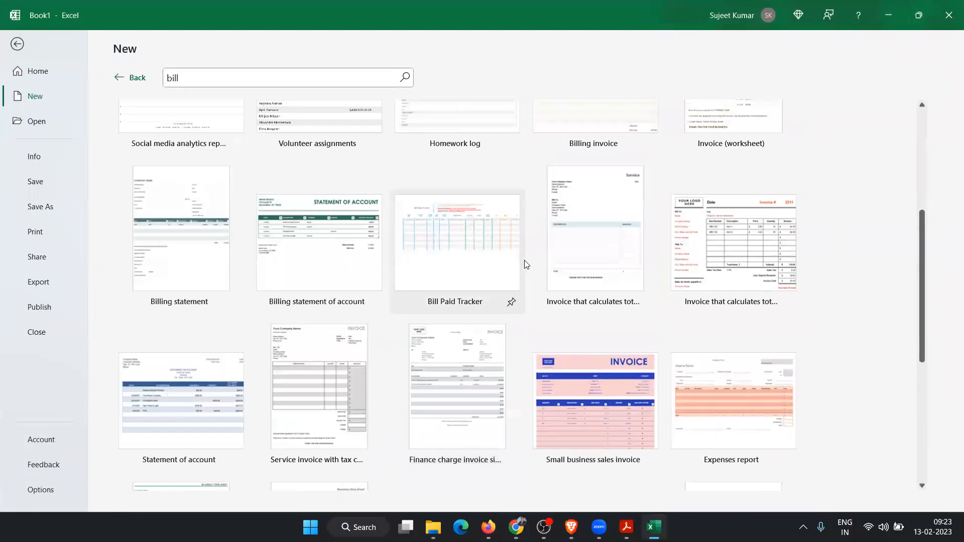
pyautogui.scroll(3, 523, 263)
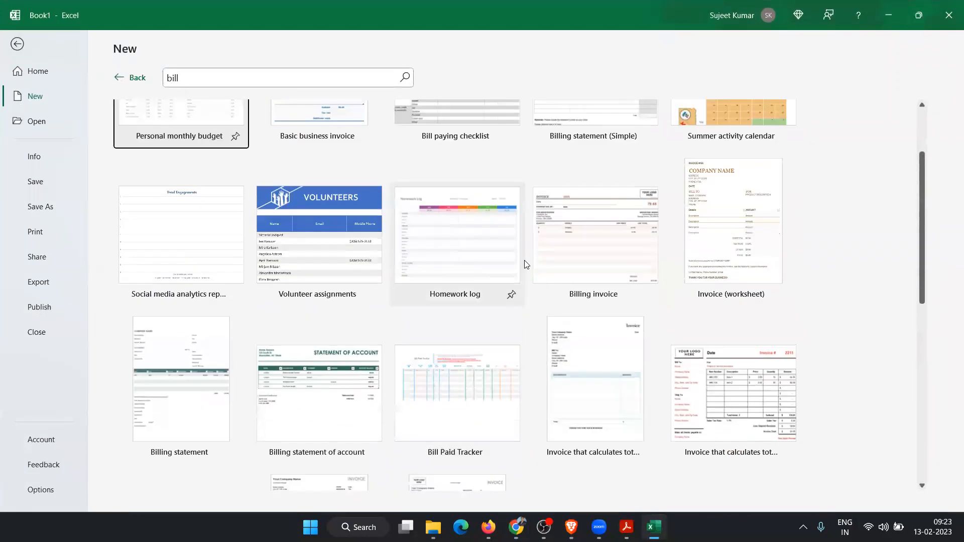
pyautogui.click(892, 13)
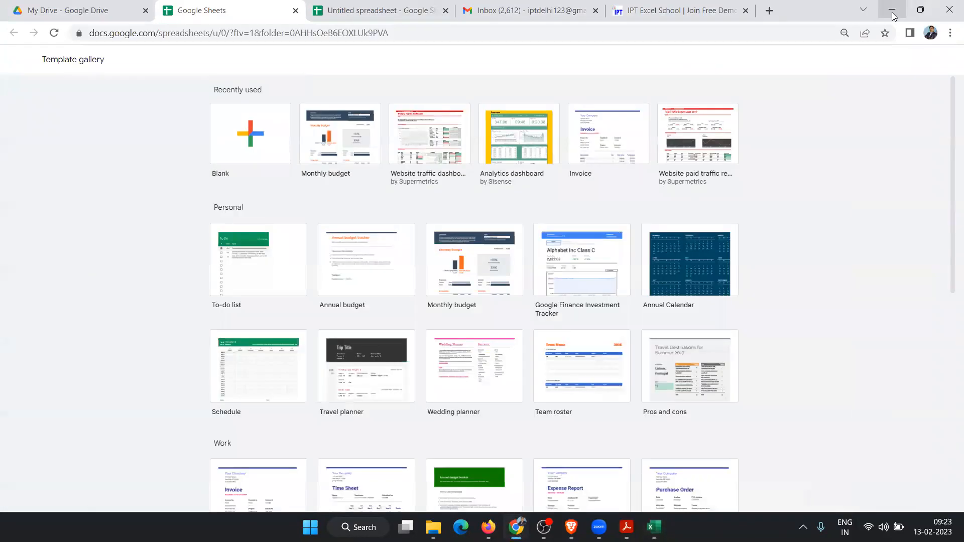
pyautogui.scroll(-4, 485, 433)
pyautogui.scroll(-5, 484, 432)
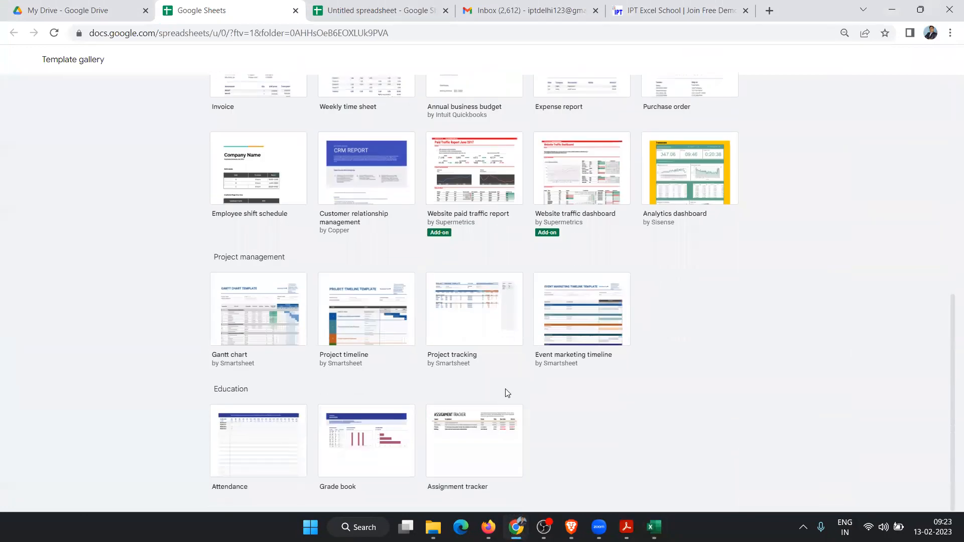
pyautogui.scroll(8, 506, 367)
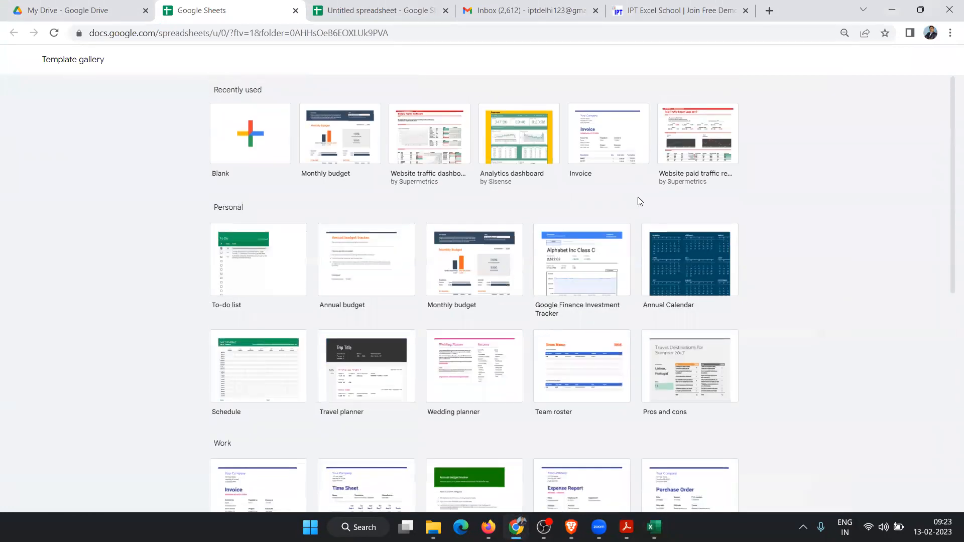
# Step: Create an Invoice spreadsheet from the template gallery, then return to the My Drive list
pyautogui.click(622, 153)
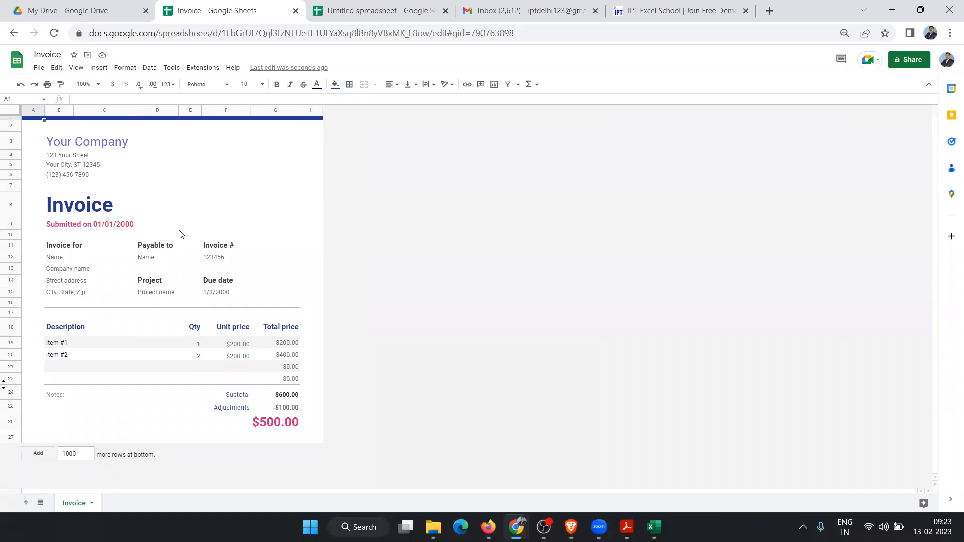
pyautogui.click(75, 10)
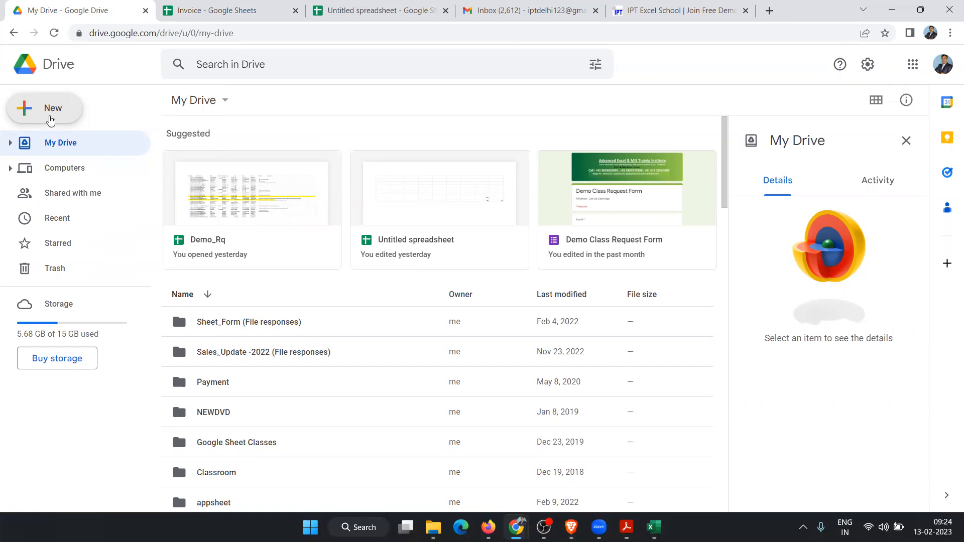
# Step: Open the Sheets template gallery through New > Google Sheets > From a template
pyautogui.click(50, 121)
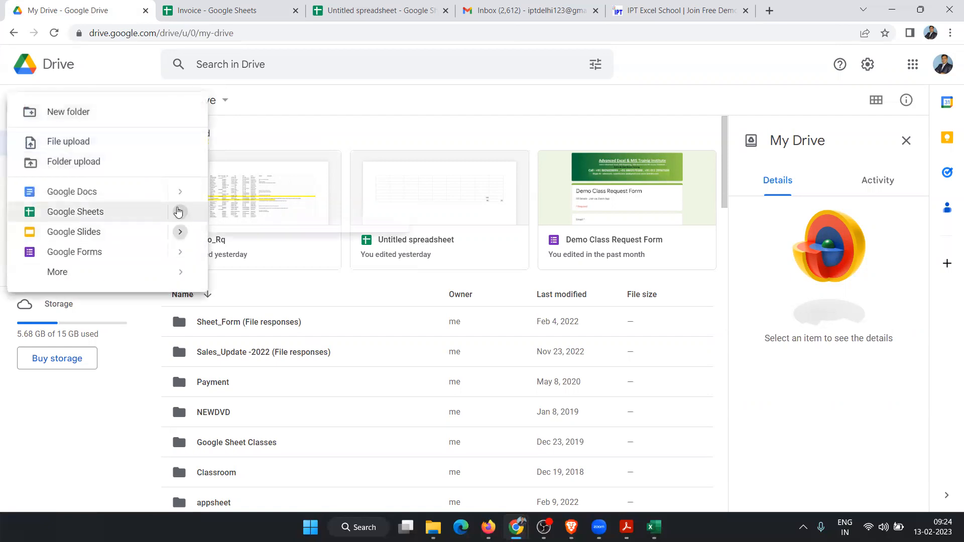
pyautogui.moveTo(188, 215)
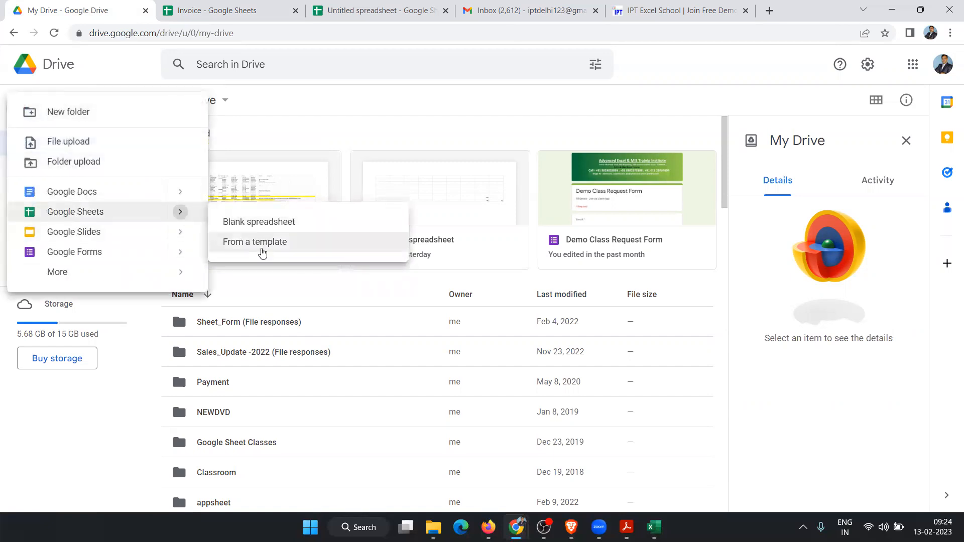
pyautogui.click(263, 245)
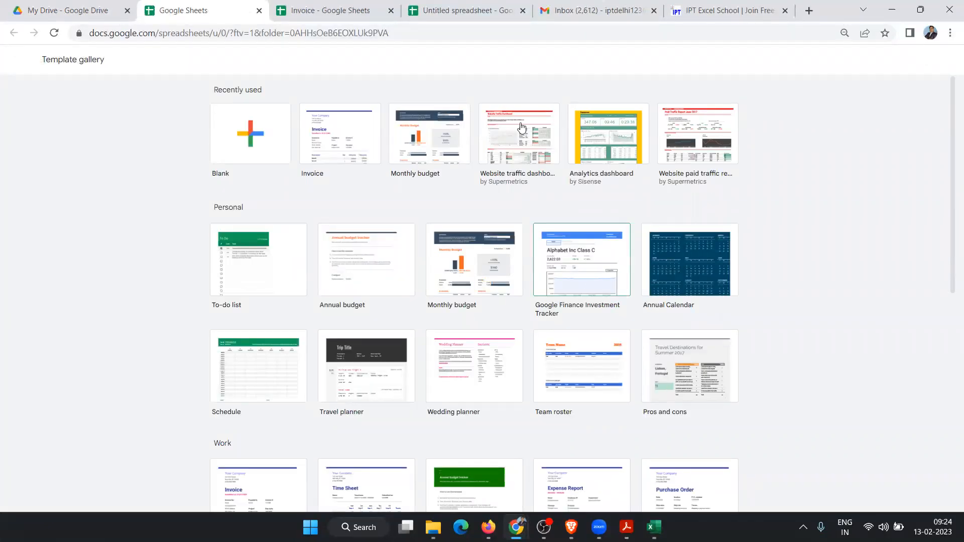
# Step: Review the Invoice's quantities, unit prices and totals in rows 19-21, then close it
pyautogui.click(329, 15)
pyautogui.click(127, 292)
pyautogui.click(149, 334)
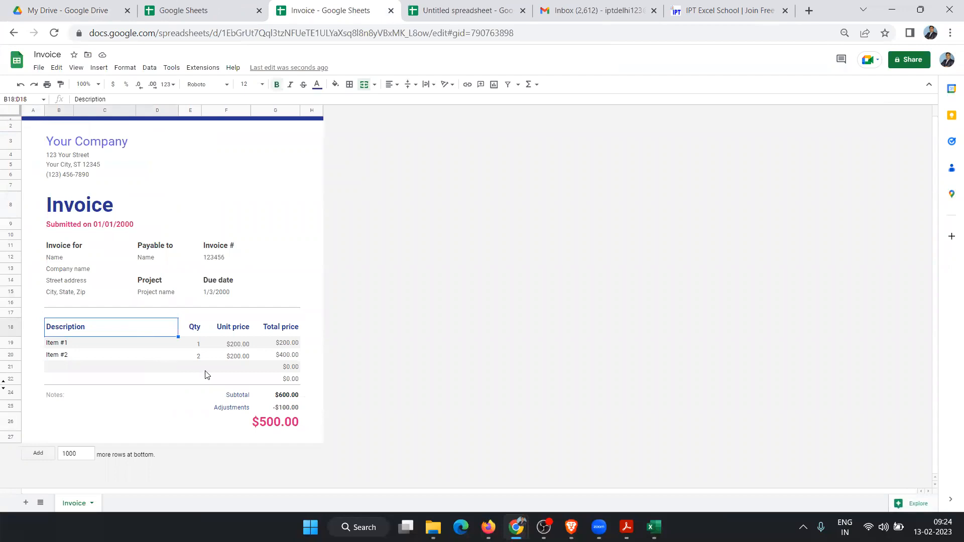
pyautogui.click(222, 371)
pyautogui.click(295, 369)
pyautogui.click(293, 357)
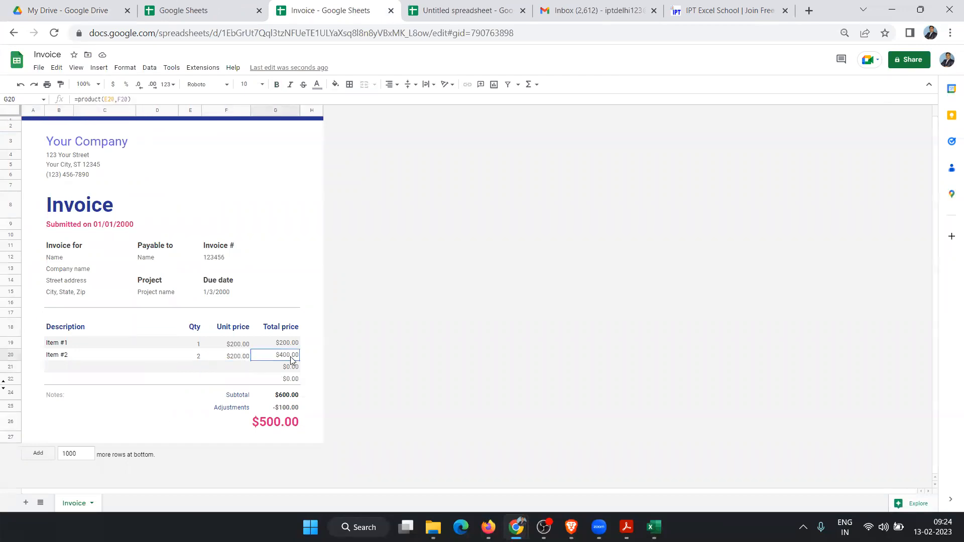
pyautogui.click(243, 357)
pyautogui.click(235, 346)
pyautogui.click(196, 345)
pyautogui.click(189, 355)
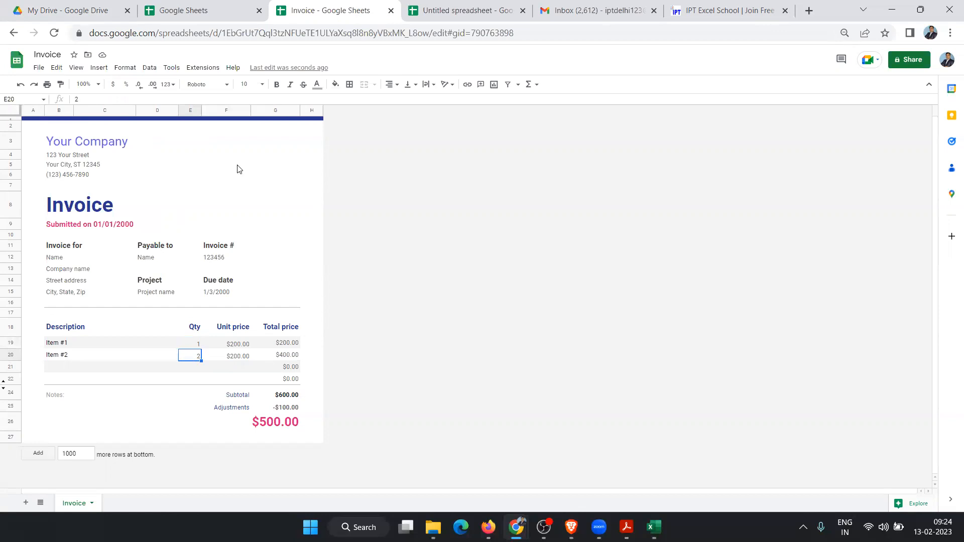
pyautogui.click(390, 11)
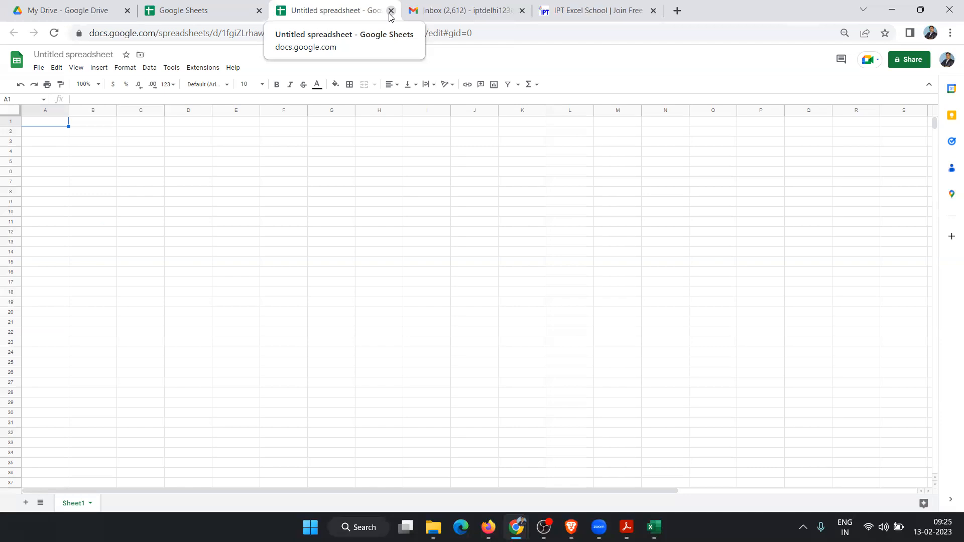
# Step: Create a new Monthly budget spreadsheet from the template gallery
pyautogui.click(294, 204)
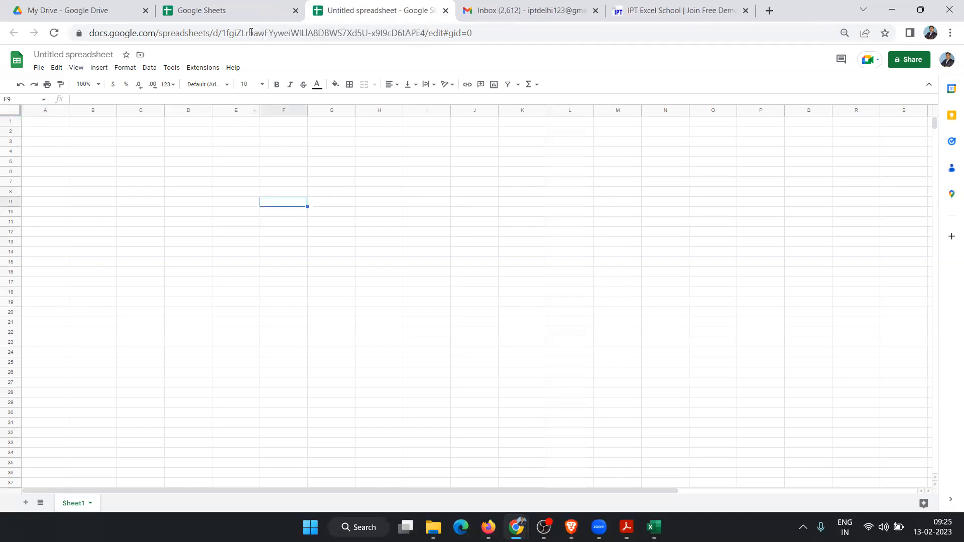
pyautogui.click(243, 16)
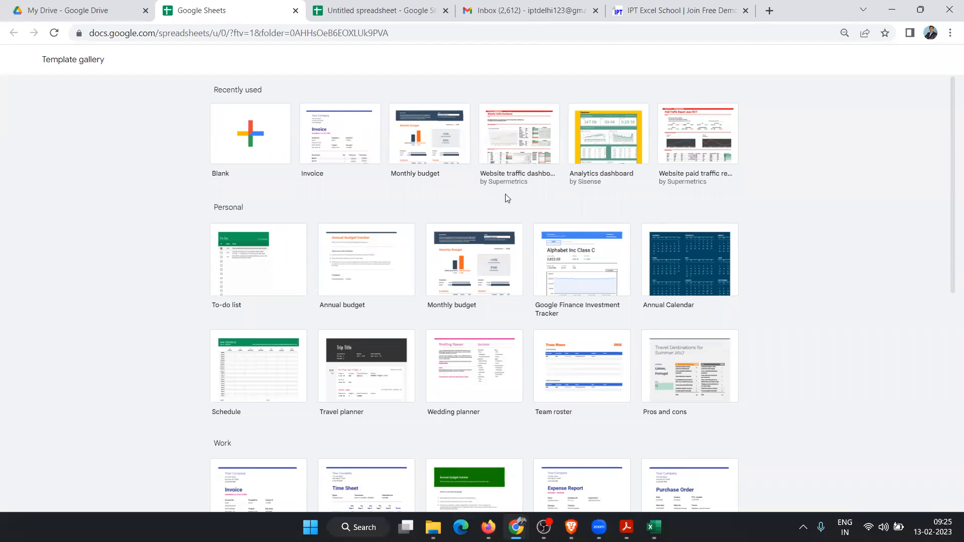
pyautogui.click(426, 165)
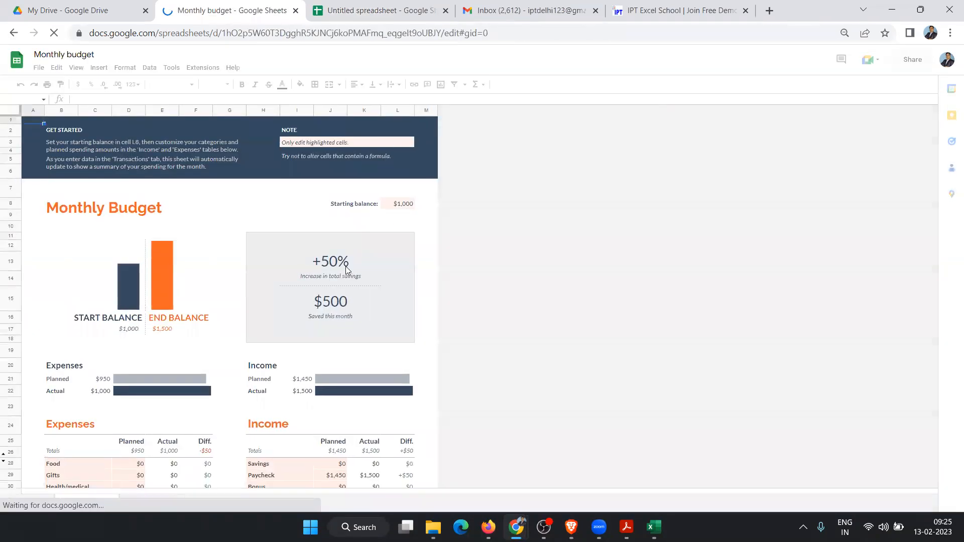
# Step: Inspect the +50% savings formula and balance sparklines, then close the budget and return to My Drive
pyautogui.click(345, 267)
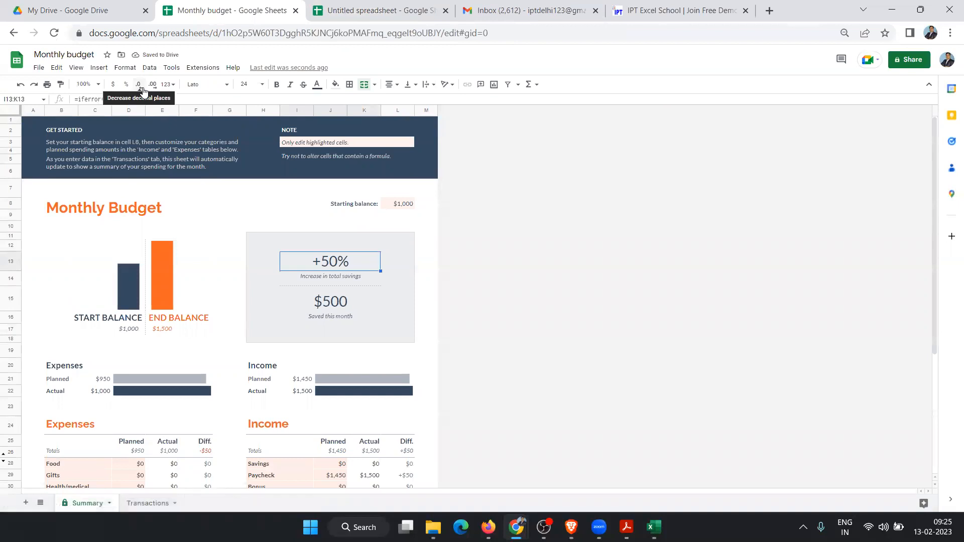
pyautogui.press('F2')
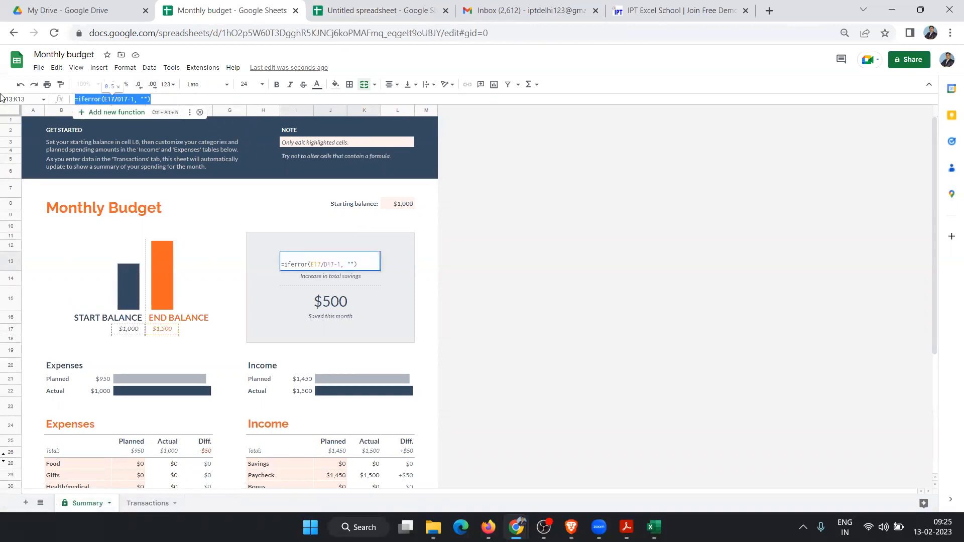
pyautogui.click(121, 282)
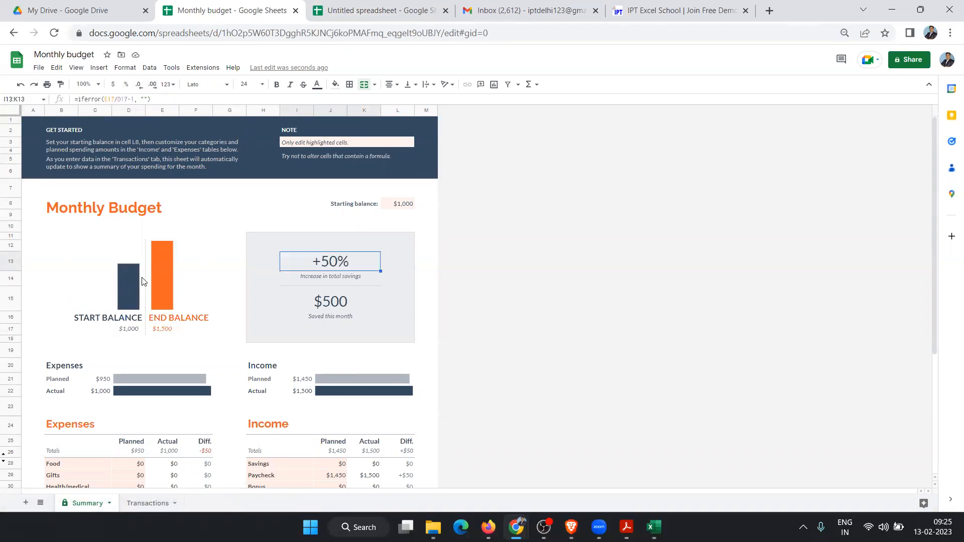
pyautogui.click(165, 287)
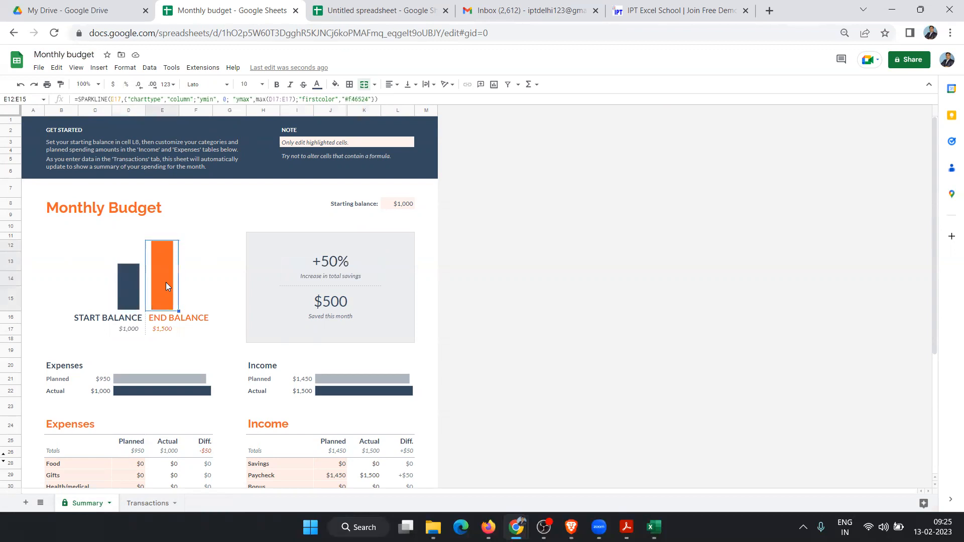
pyautogui.click(185, 99)
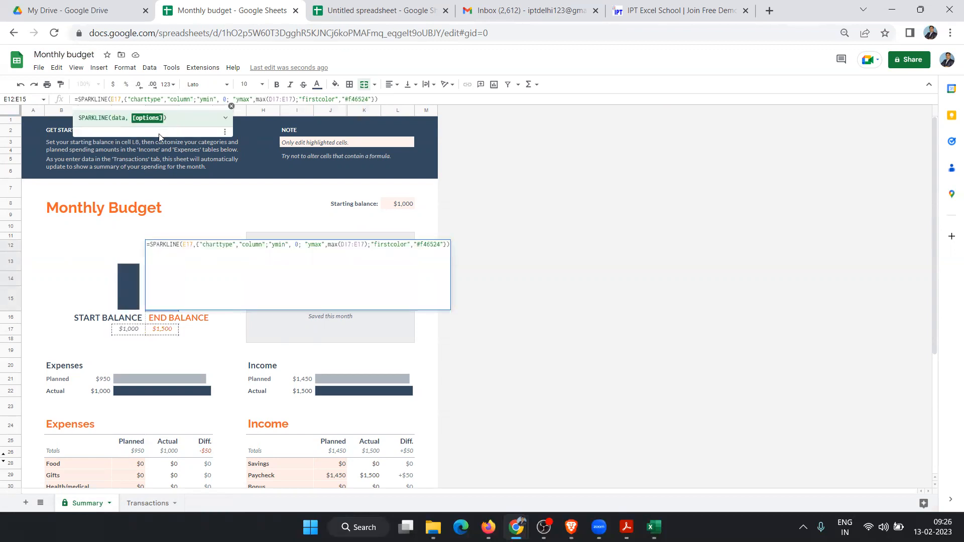
pyautogui.press('Escape')
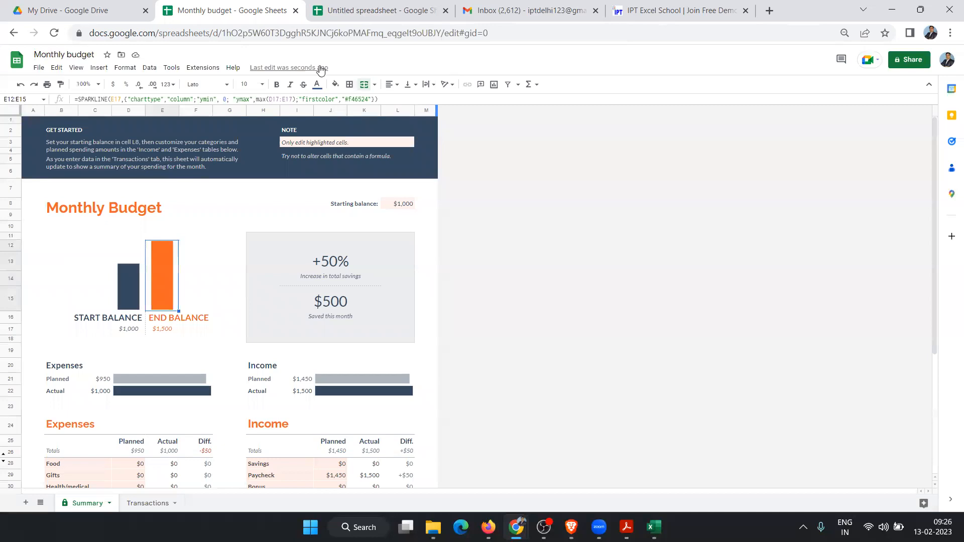
pyautogui.click(295, 11)
pyautogui.click(100, 4)
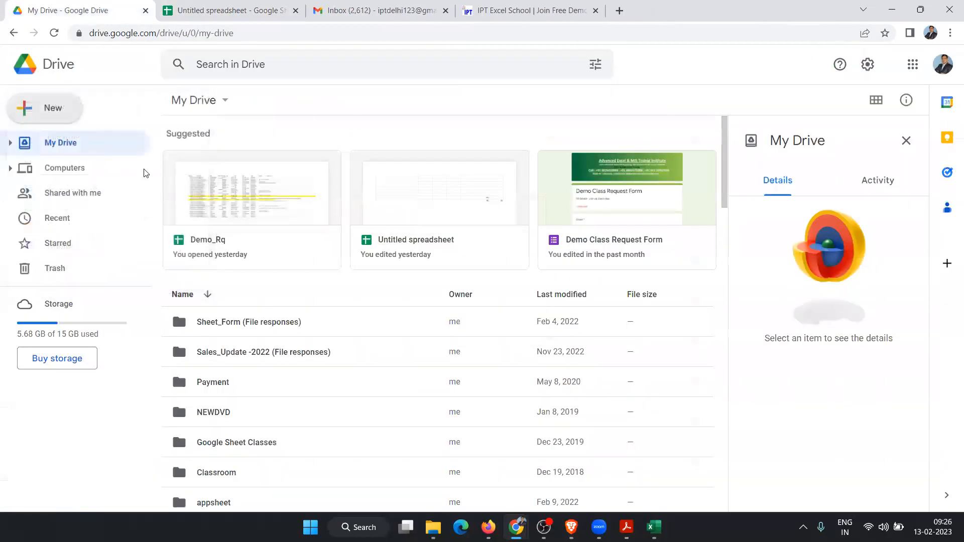
# Step: Close the old untitled spreadsheet and create a fresh blank spreadsheet from My Drive
pyautogui.click(271, 11)
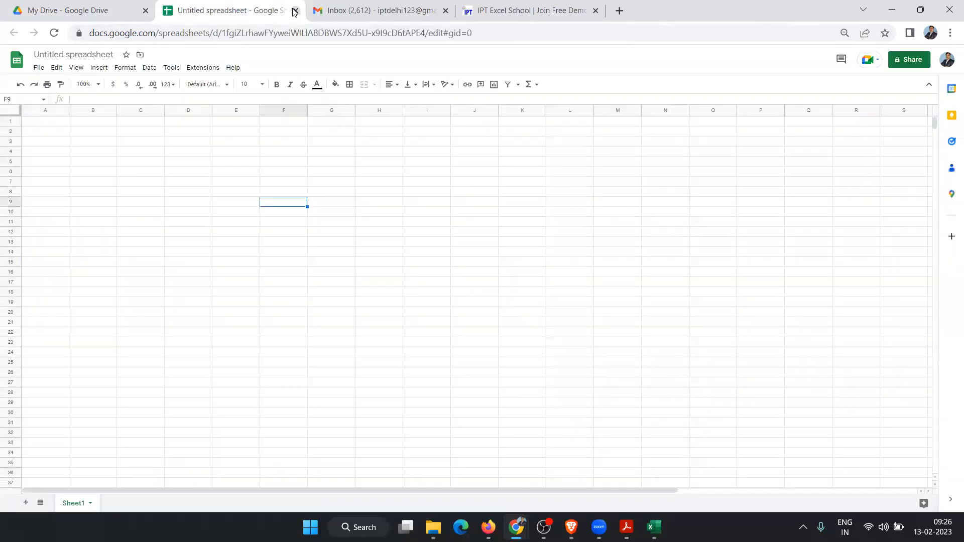
pyautogui.click(295, 10)
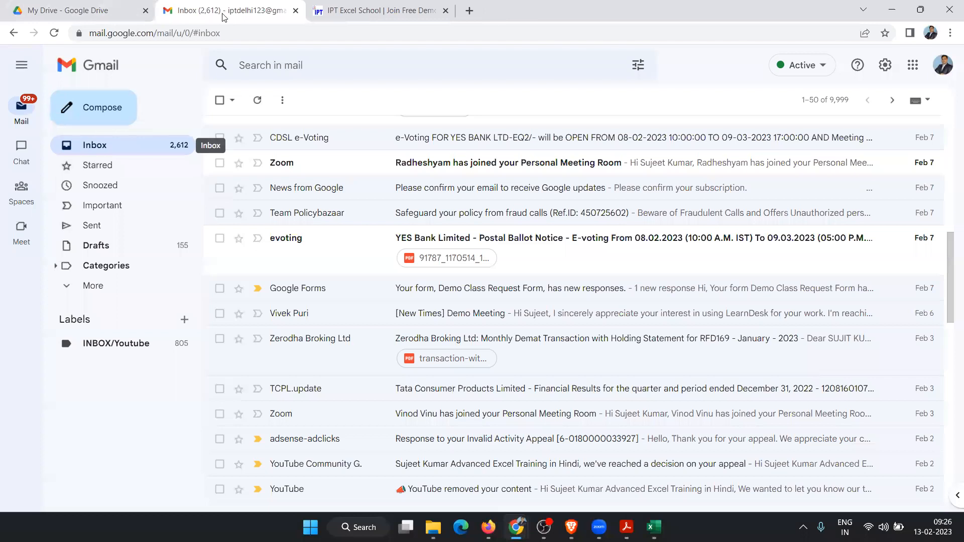
pyautogui.click(99, 14)
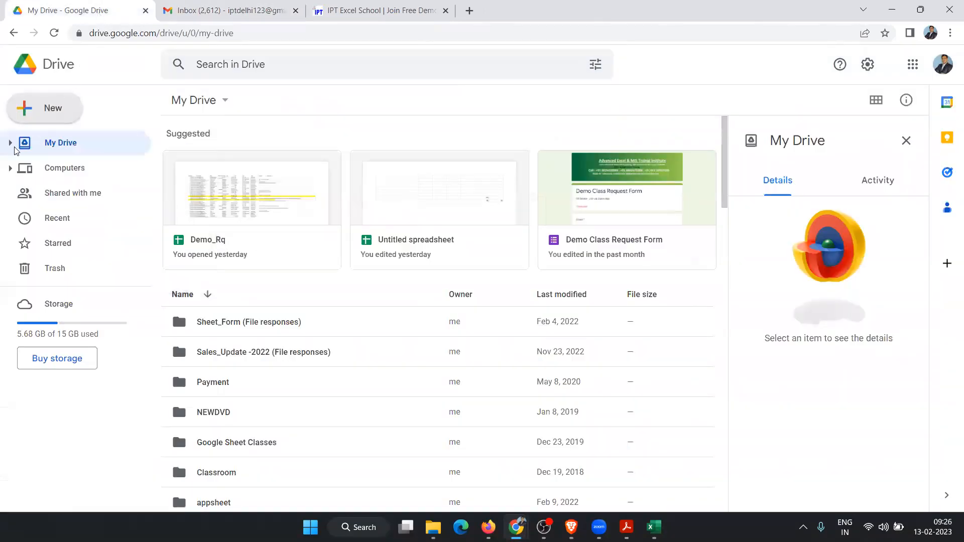
pyautogui.click(36, 106)
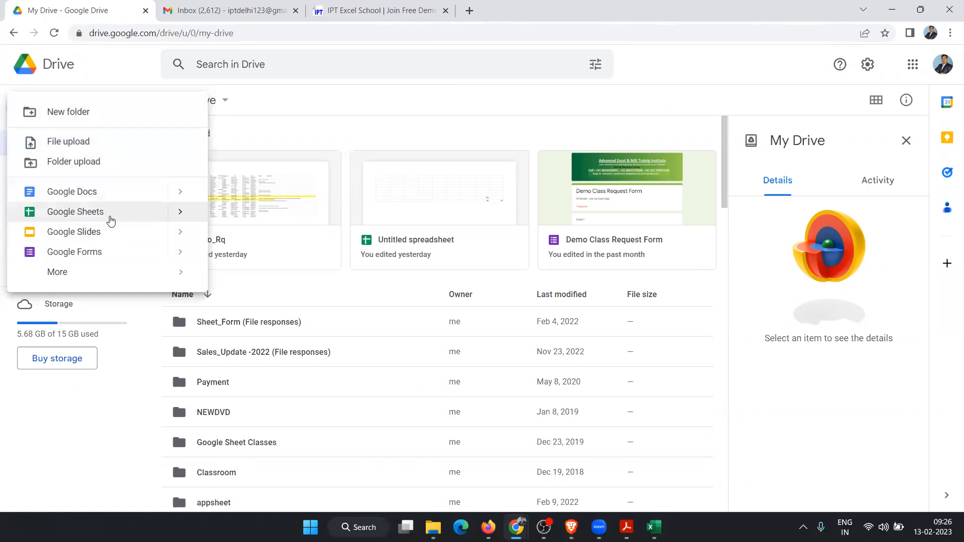
pyautogui.moveTo(177, 216)
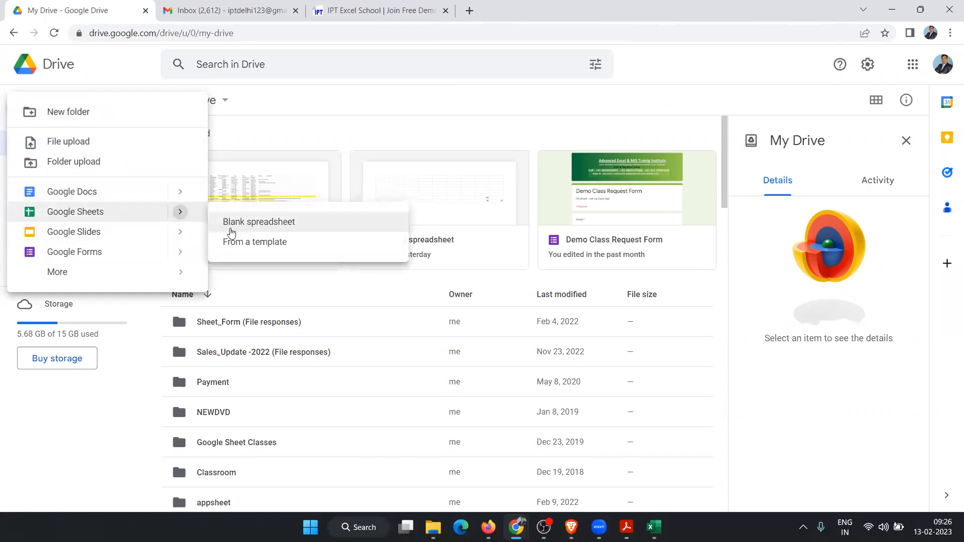
pyautogui.click(238, 224)
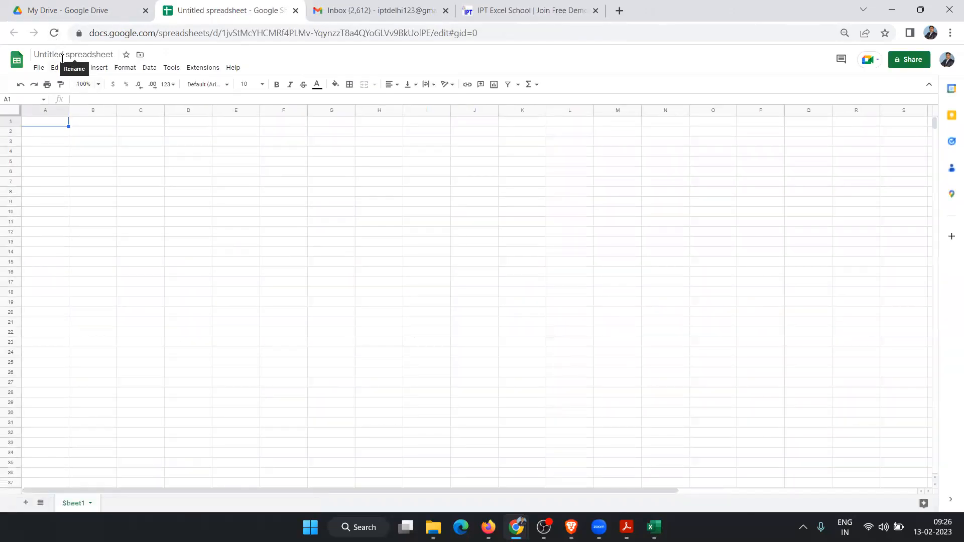
# Step: Rename the new spreadsheet to '9DATA' and return to My Drive
pyautogui.click(62, 57)
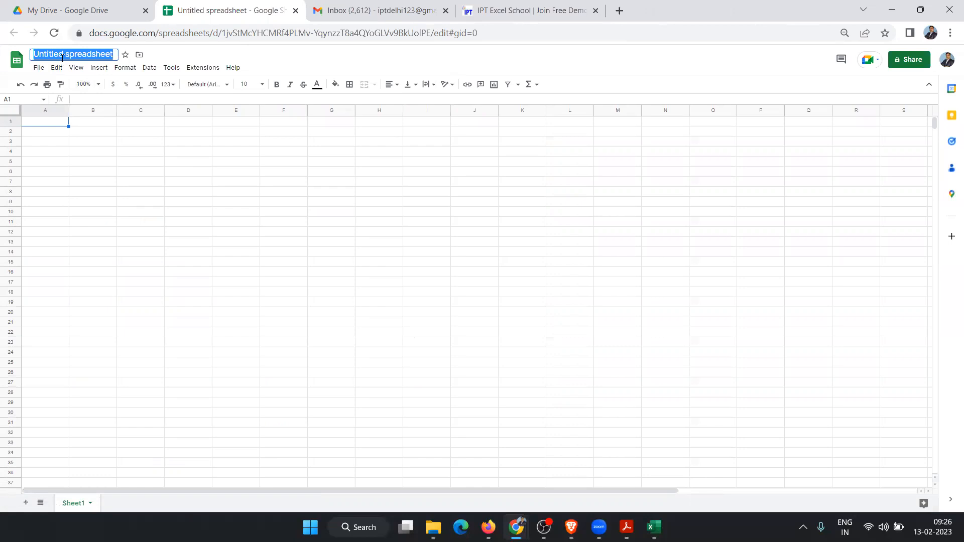
pyautogui.write('9DATA')
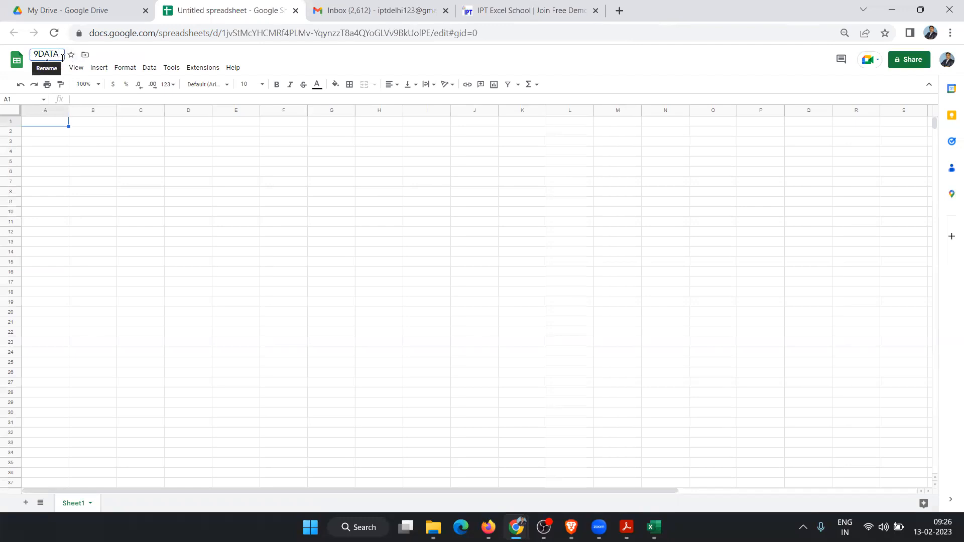
pyautogui.press('Return')
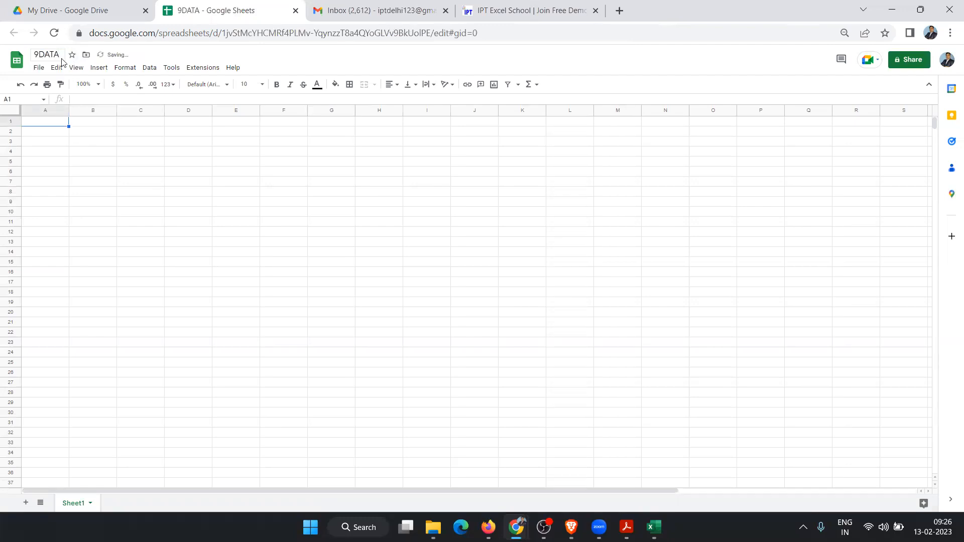
pyautogui.click(122, 10)
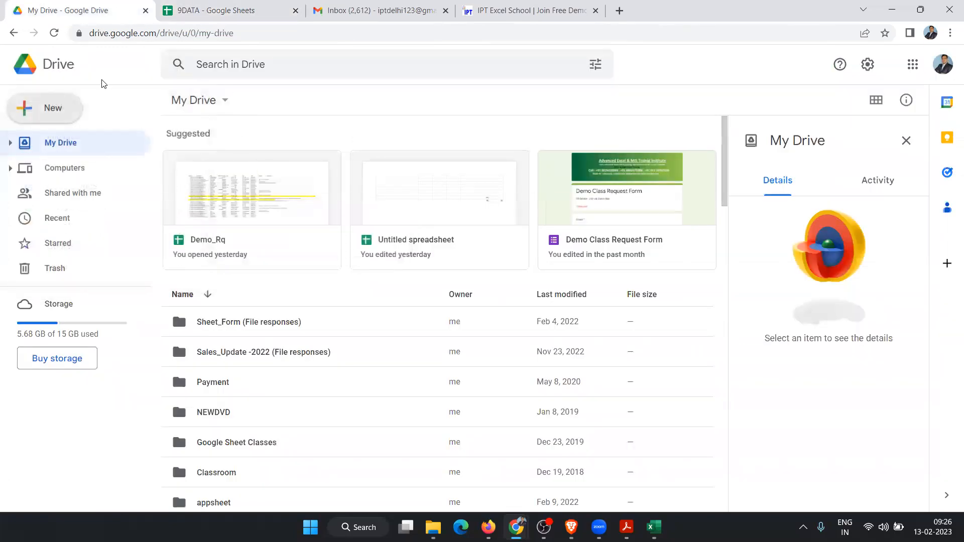
# Step: Refresh My Drive and search it for 9DATA
pyautogui.click(55, 34)
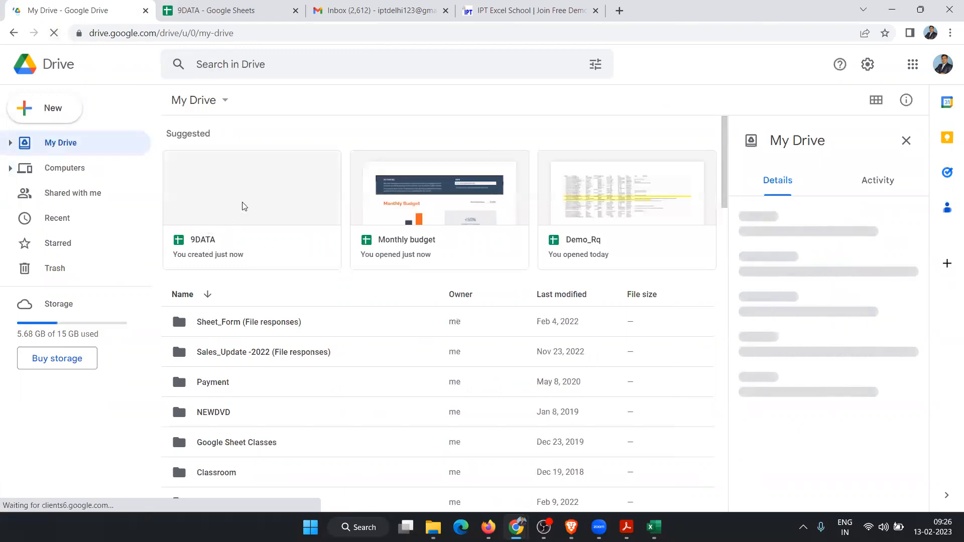
pyautogui.scroll(-5, 260, 295)
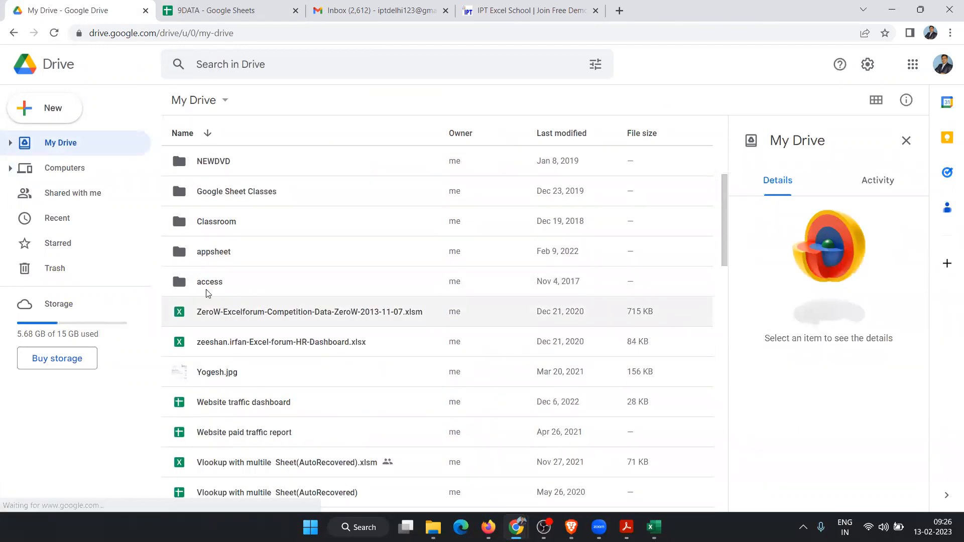
pyautogui.scroll(-2, 302, 360)
pyautogui.scroll(7, 302, 361)
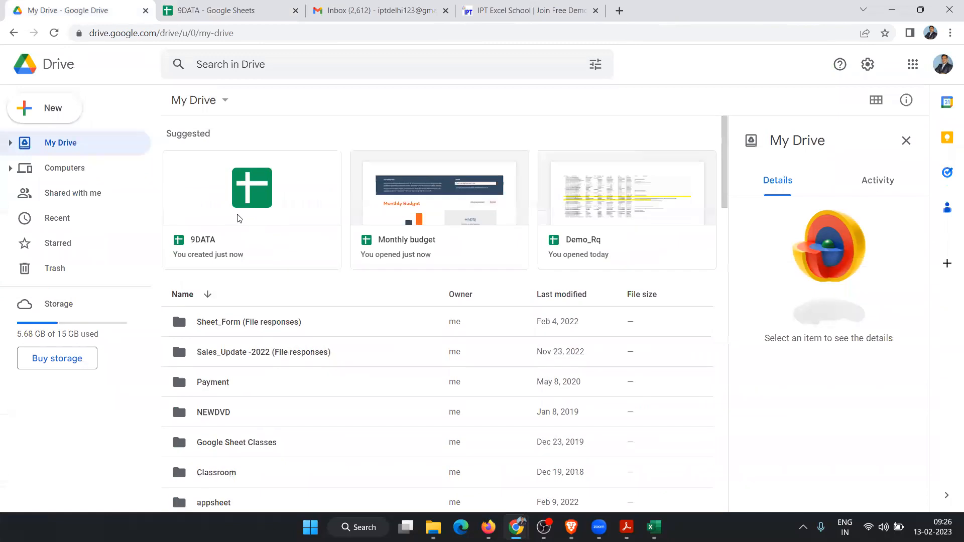
pyautogui.click(231, 56)
pyautogui.write('9DATA')
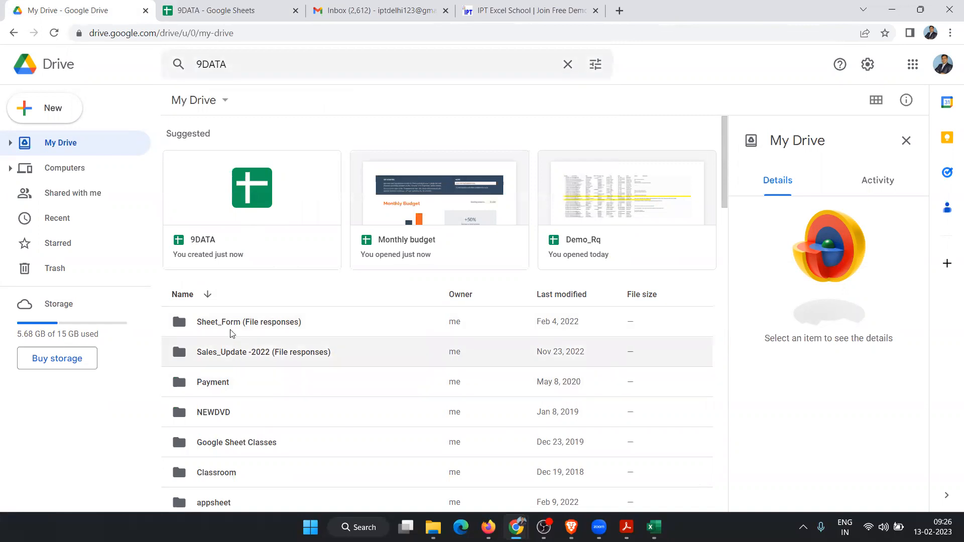
pyautogui.scroll(-2, 233, 337)
pyautogui.scroll(-5, 235, 337)
pyautogui.scroll(6, 233, 247)
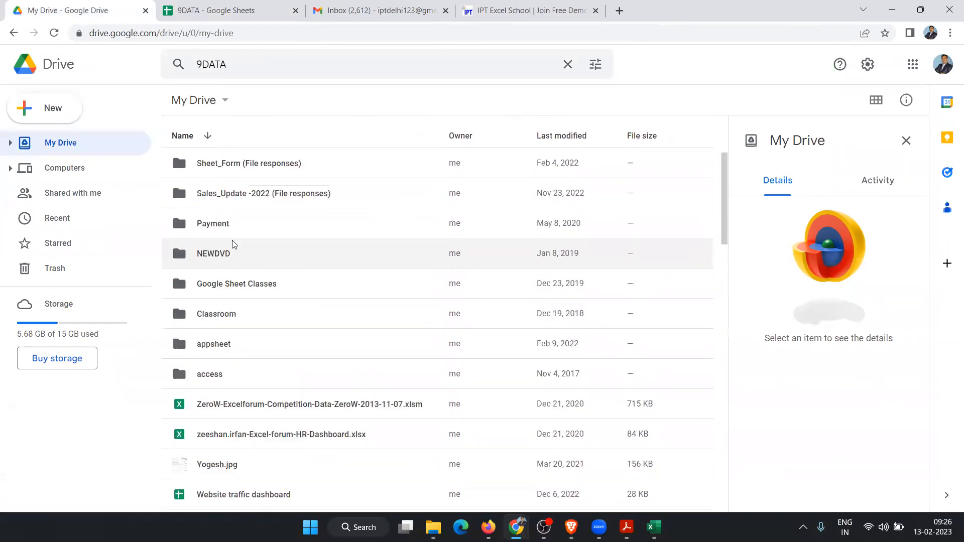
# Step: Create a new folder named 9DATA, then return to the 9DATA spreadsheet
pyautogui.click(65, 118)
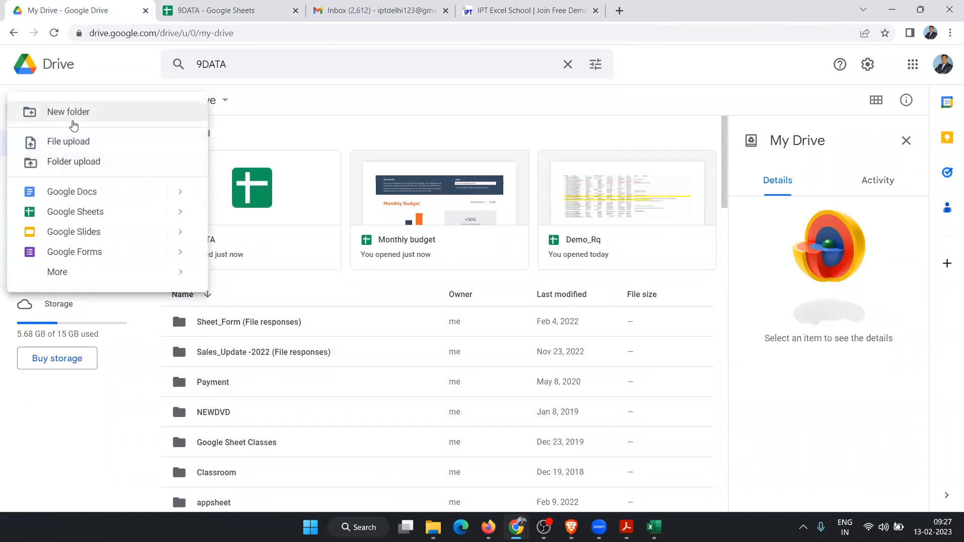
pyautogui.click(74, 125)
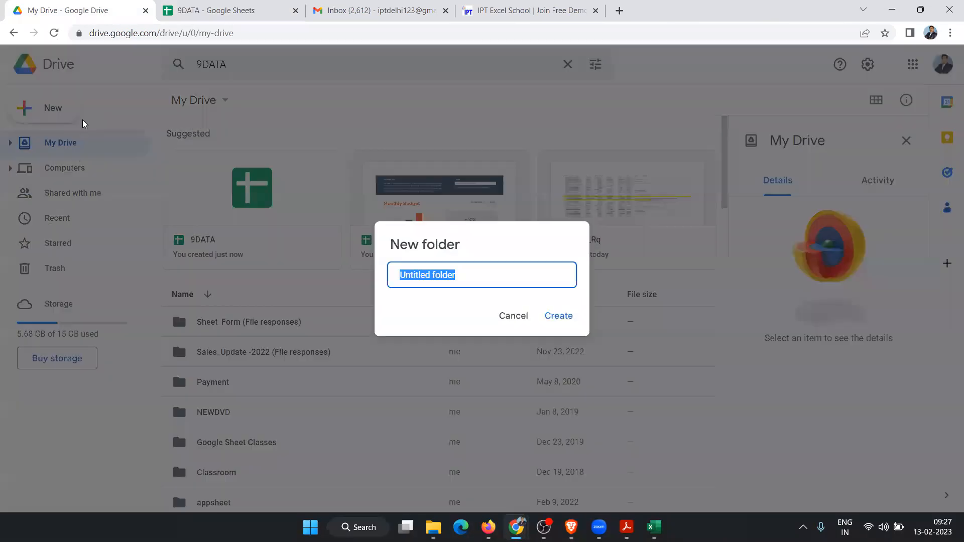
pyautogui.write('9DAT')
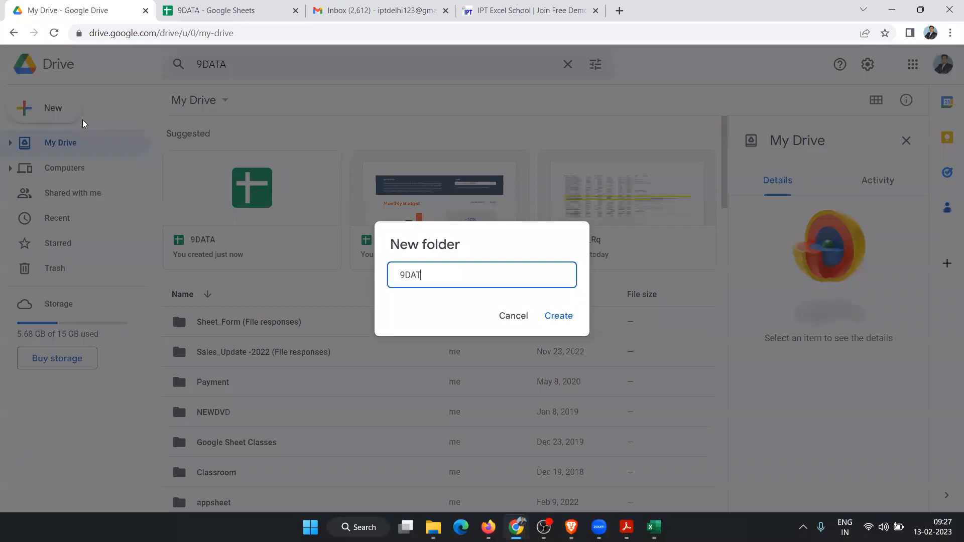
pyautogui.write('A')
pyautogui.click(559, 319)
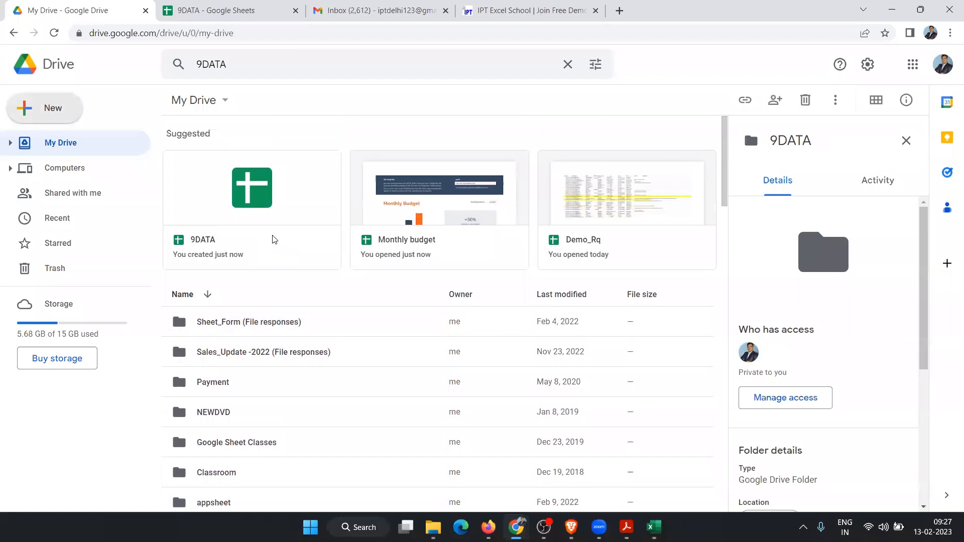
pyautogui.click(208, 10)
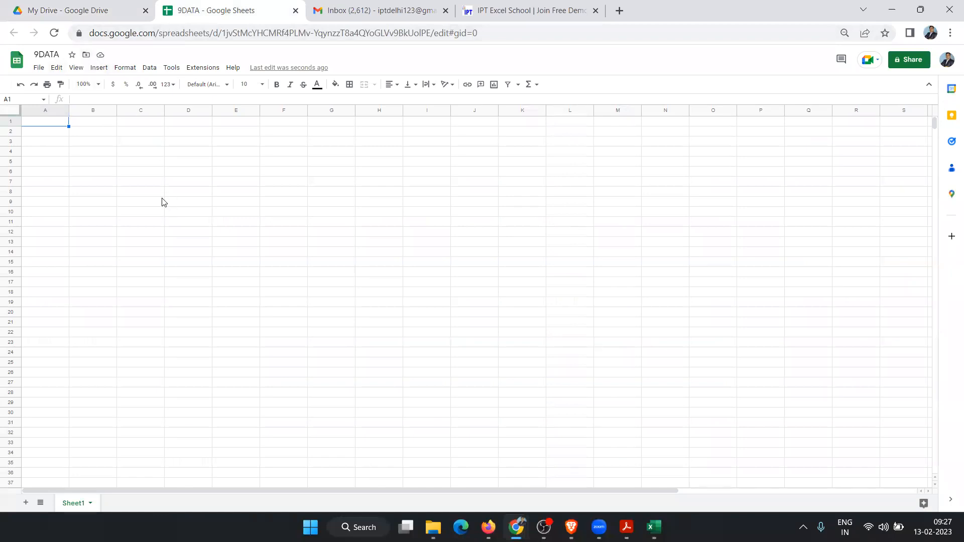
# Step: Use the Move icon beside the title to put the 9DATA spreadsheet in the 9DATA folder
pyautogui.click(146, 145)
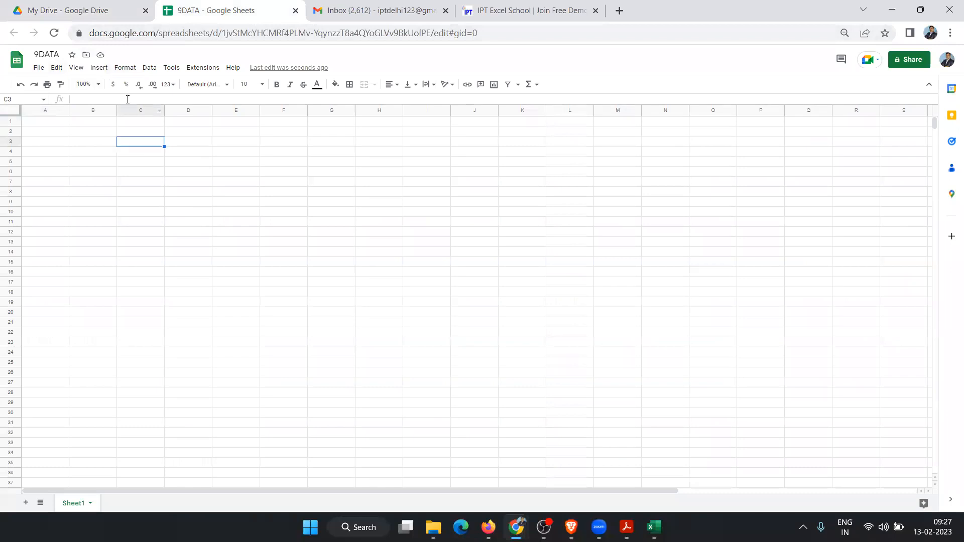
pyautogui.click(87, 55)
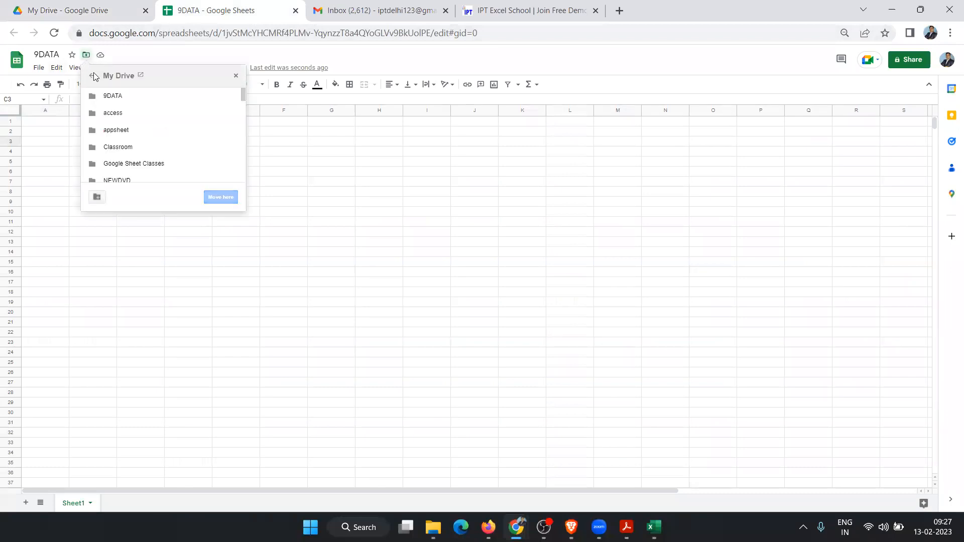
pyautogui.click(109, 96)
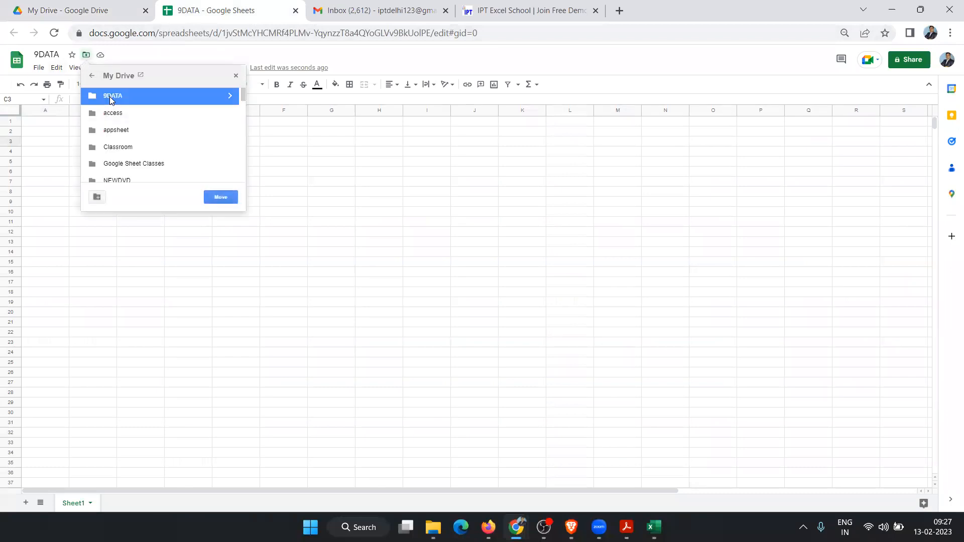
pyautogui.click(224, 201)
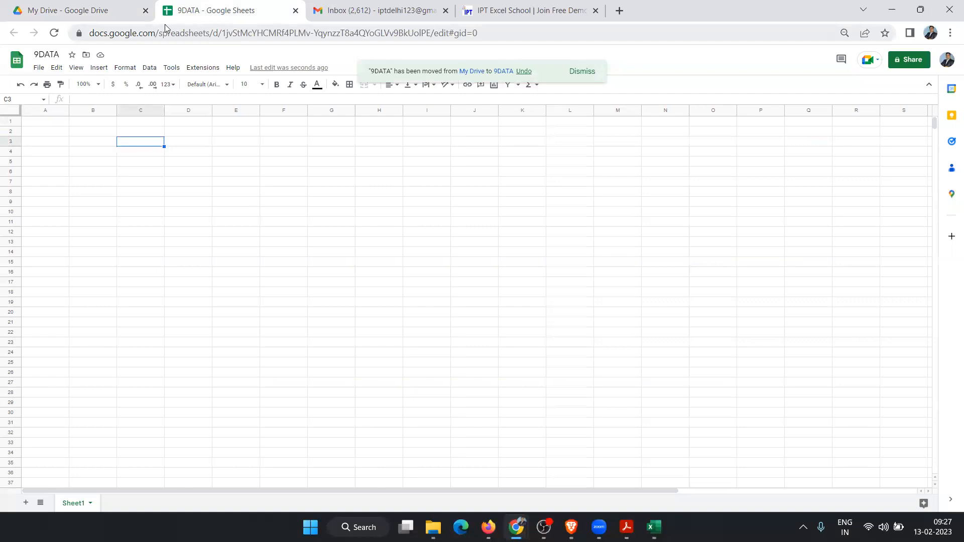
pyautogui.click(106, 12)
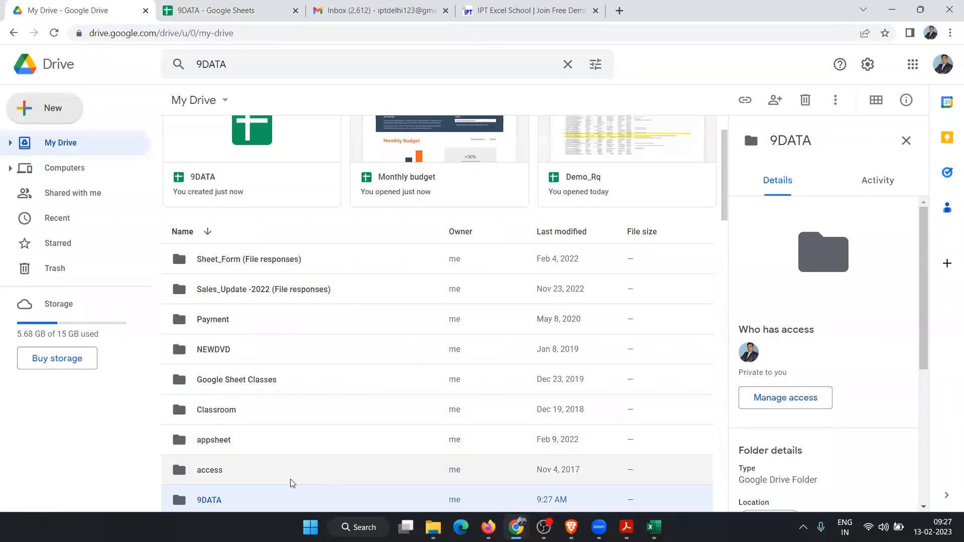
# Step: Open the 9DATA folder and upload 7.xlsx from D:\Data into it
pyautogui.scroll(-1, 292, 484)
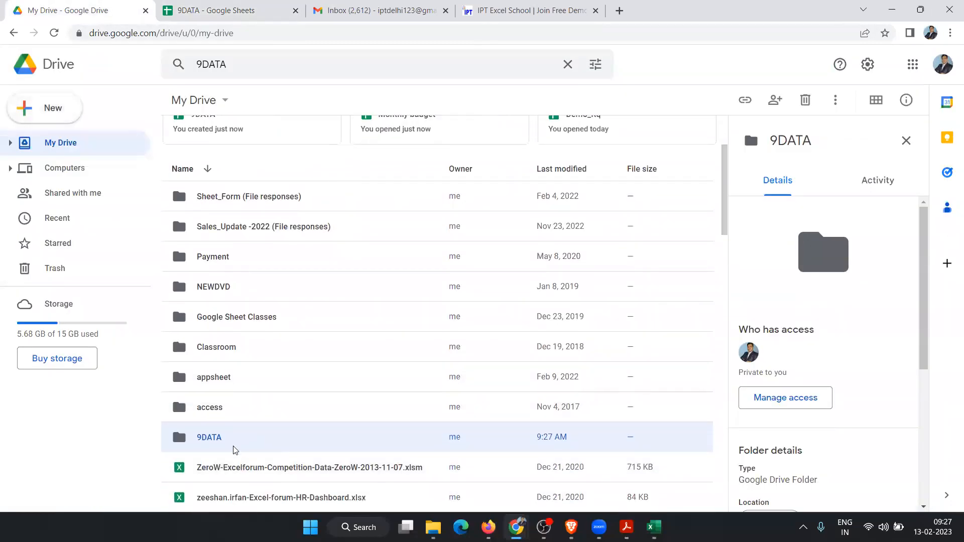
pyautogui.doubleClick(232, 447)
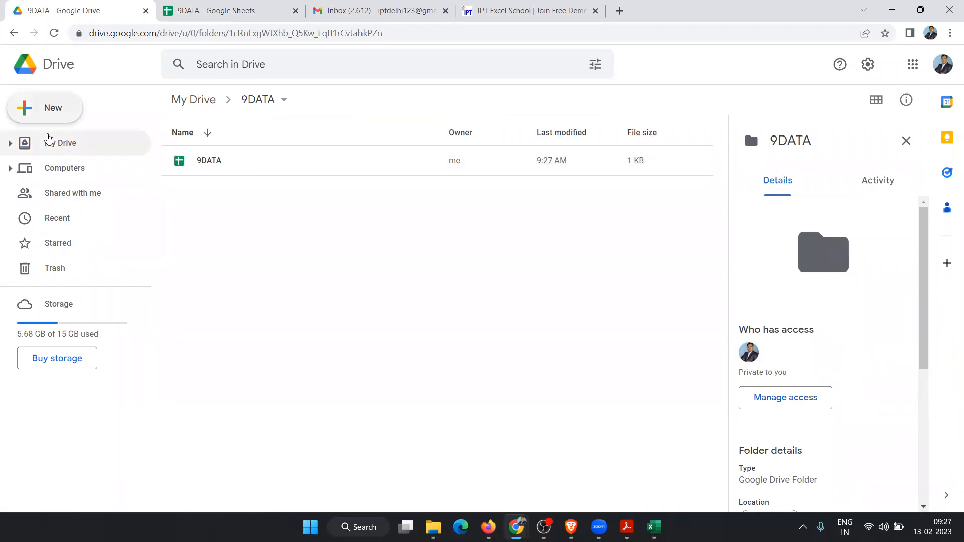
pyautogui.click(39, 110)
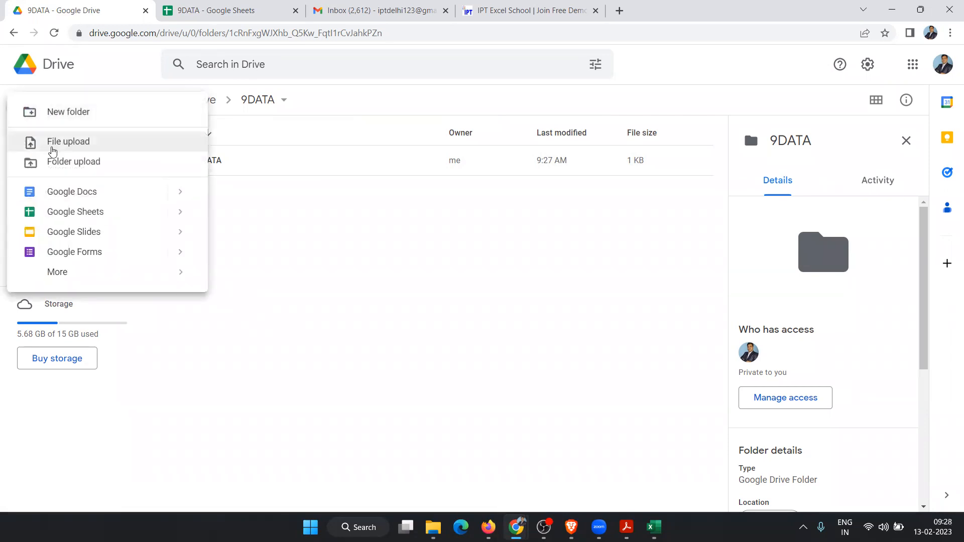
pyautogui.click(53, 142)
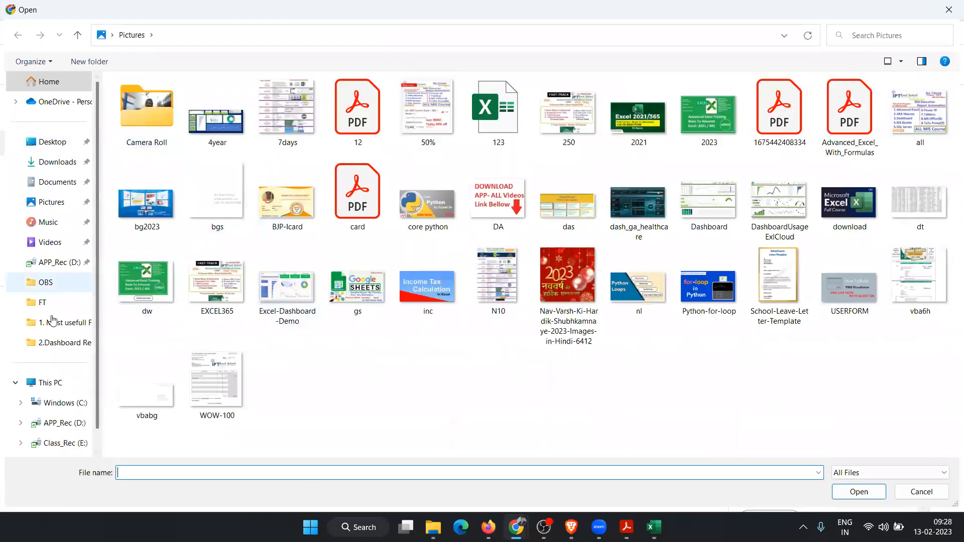
pyautogui.click(64, 422)
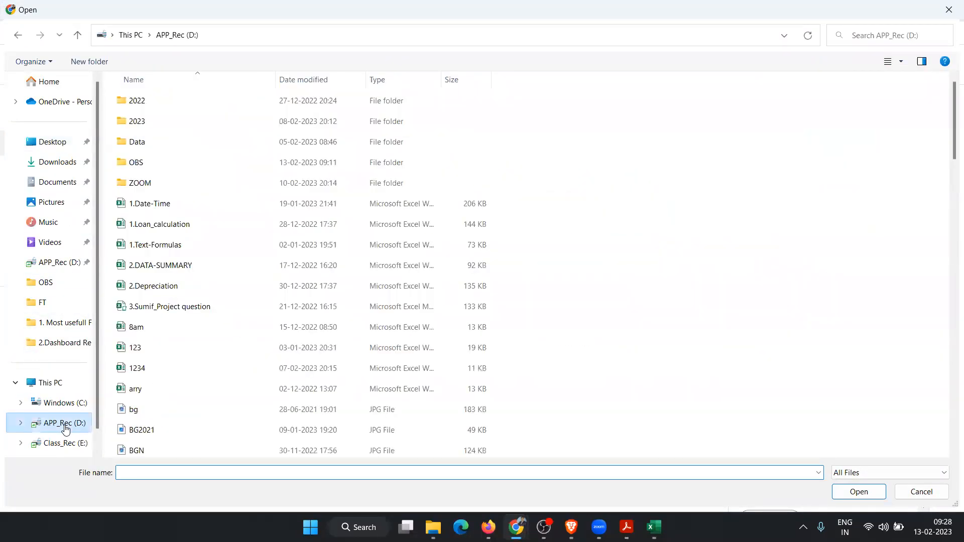
pyautogui.doubleClick(165, 141)
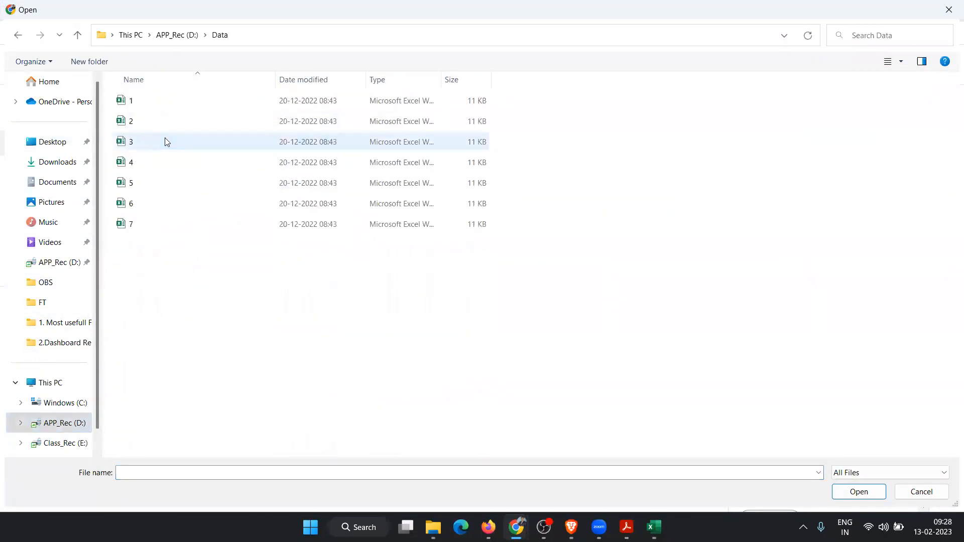
pyautogui.click(149, 227)
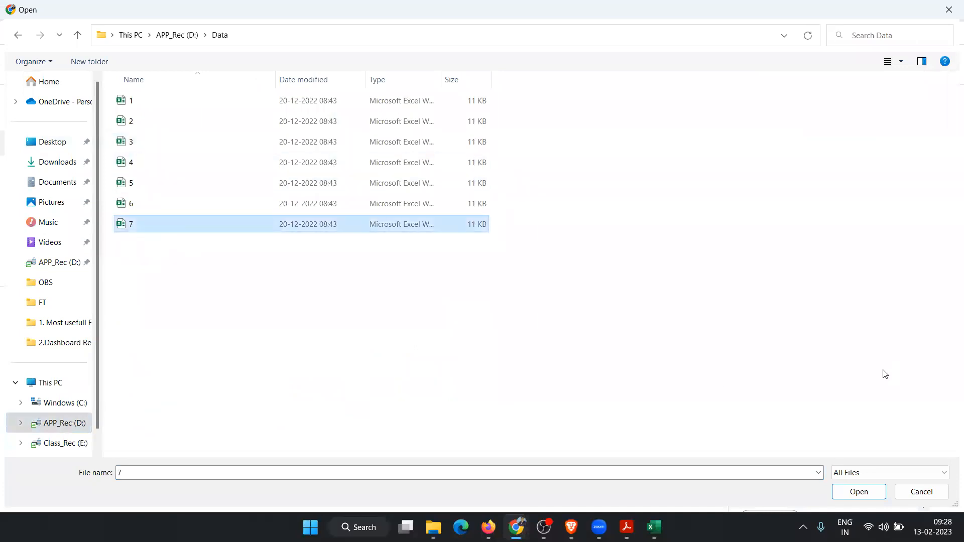
pyautogui.click(857, 492)
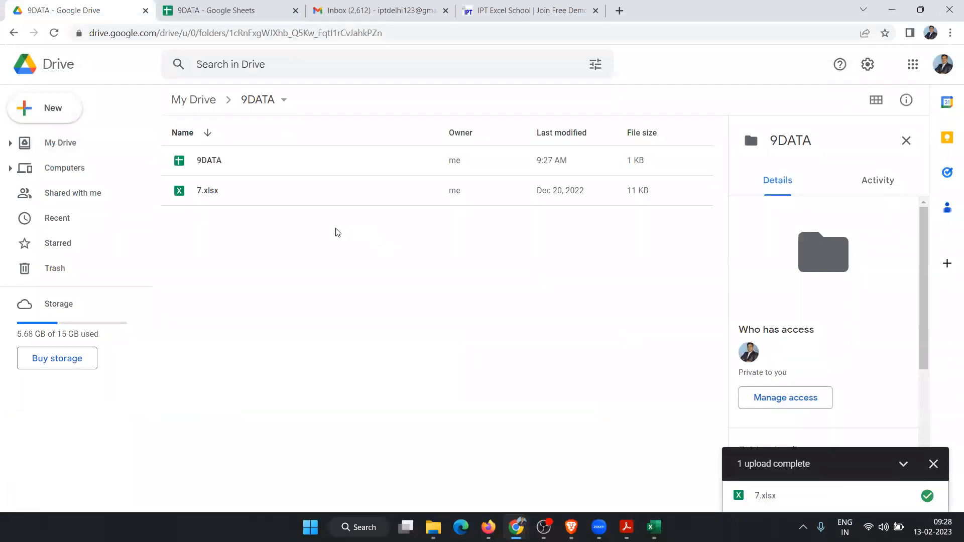
# Step: Open 7.xlsx as a spreadsheet and inspect cell N15 and the formula in L17
pyautogui.doubleClick(207, 194)
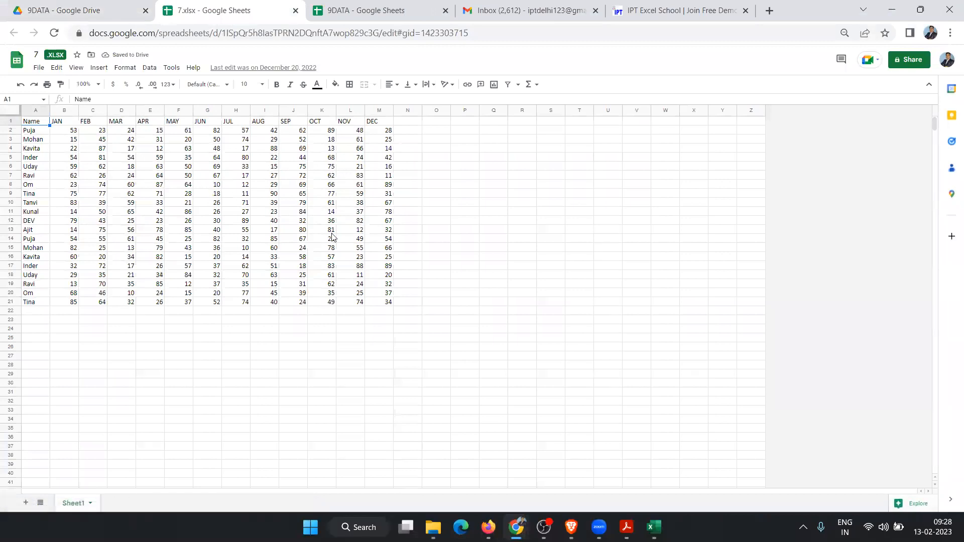
pyautogui.click(402, 251)
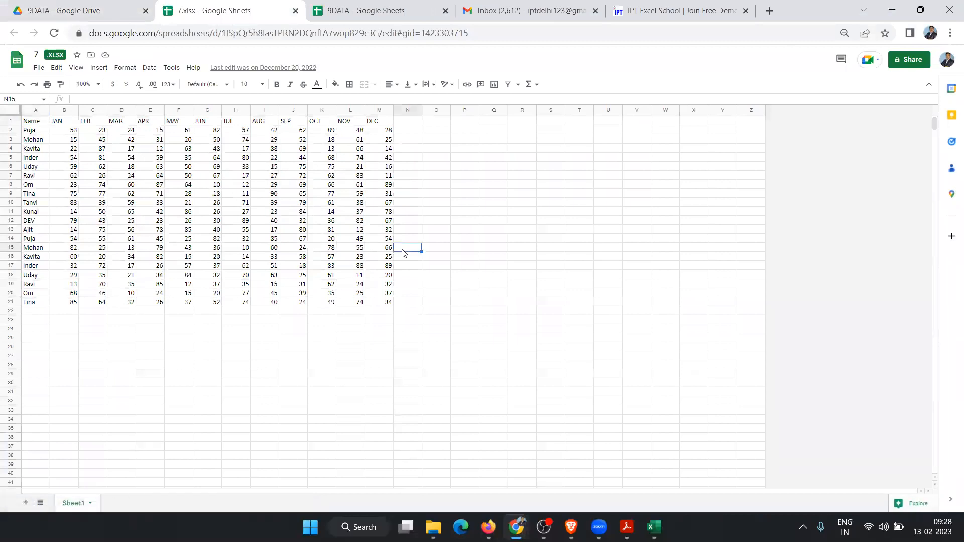
pyautogui.click(362, 266)
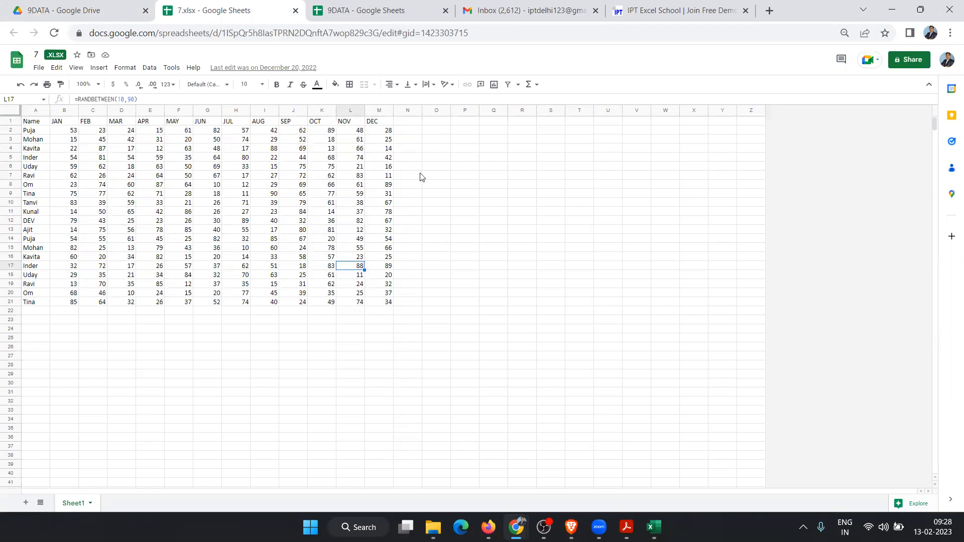
# Step: Compare 7.xlsx with the empty 9DATA sheet, then close 7.xlsx and return to Drive
pyautogui.click(369, 9)
pyautogui.click(249, 192)
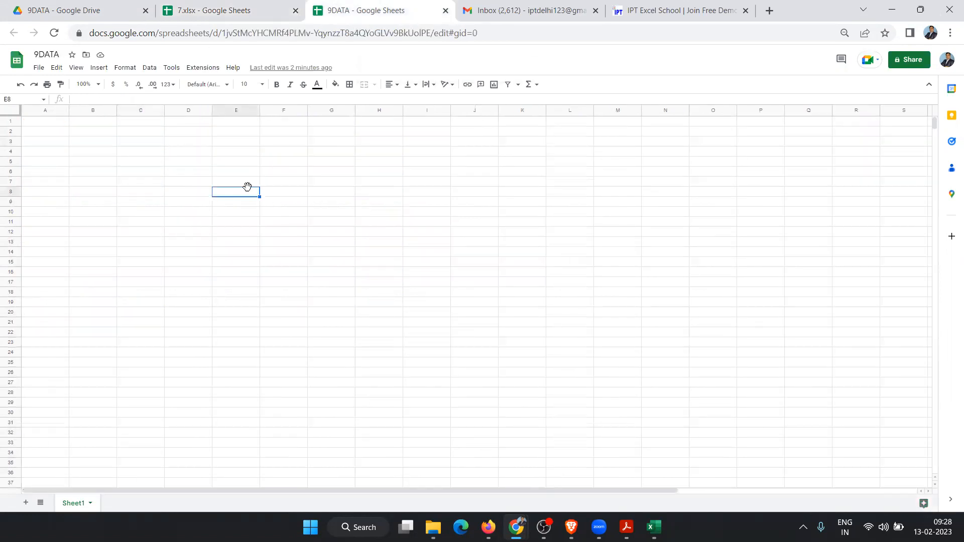
pyautogui.click(257, 15)
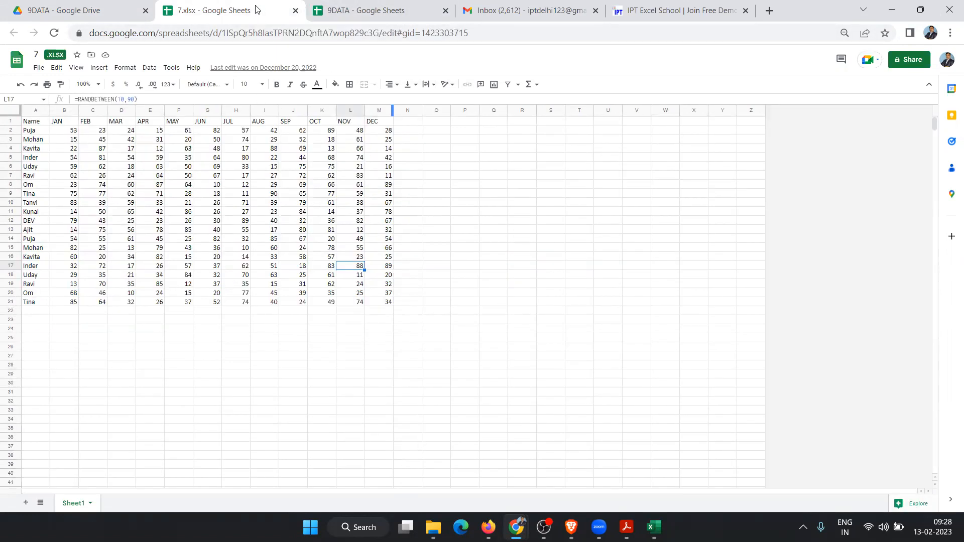
pyautogui.click(394, 20)
pyautogui.click(236, 6)
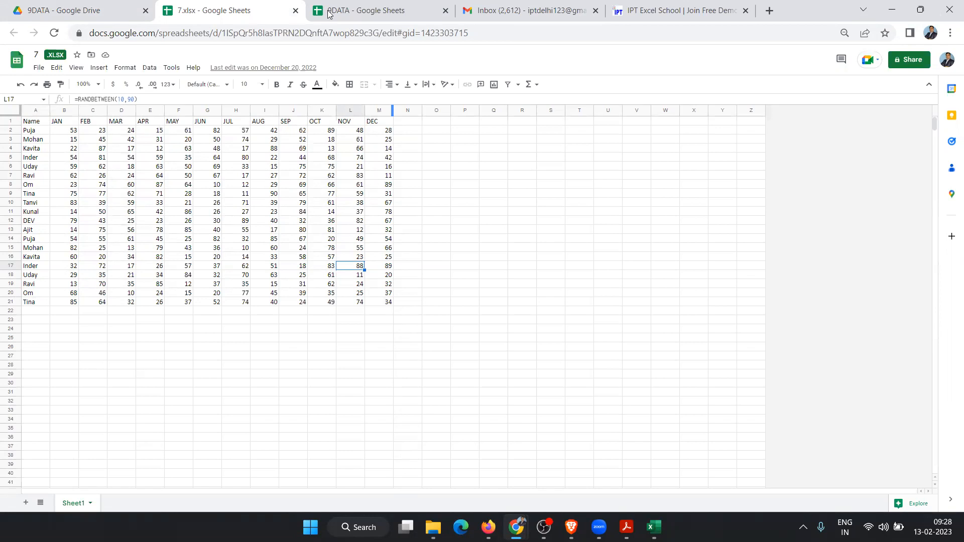
pyautogui.click(295, 14)
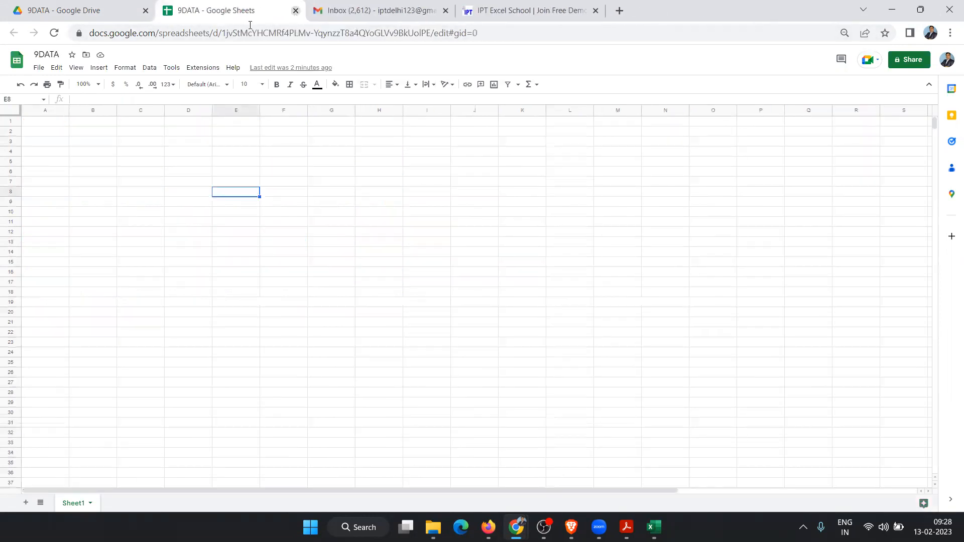
pyautogui.click(109, 19)
# Step: Deselect 7.xlsx in the 9DATA folder listing
pyautogui.click(344, 359)
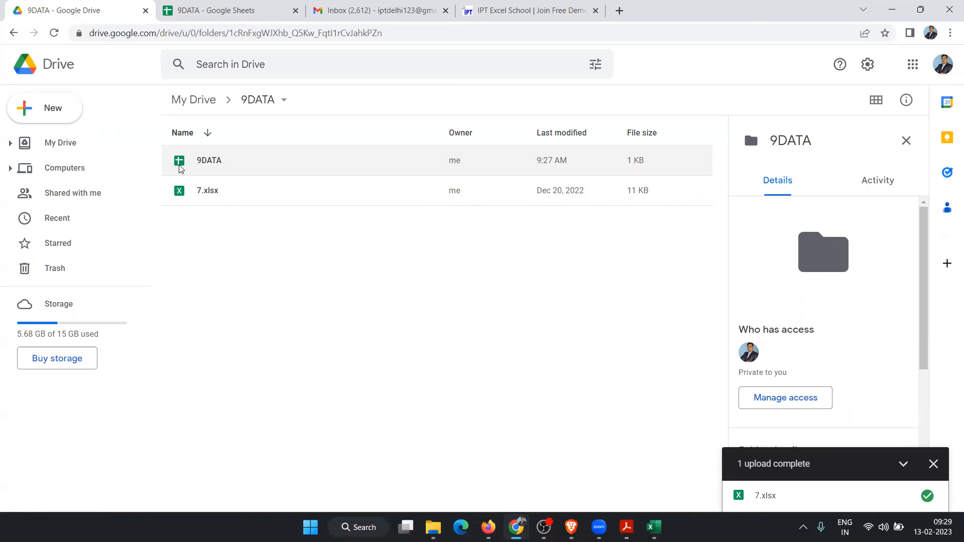
# Step: Download the 9DATA file from its right-click menu as 9DATA.xlsx, then return to the spreadsheet
pyautogui.click(77, 116)
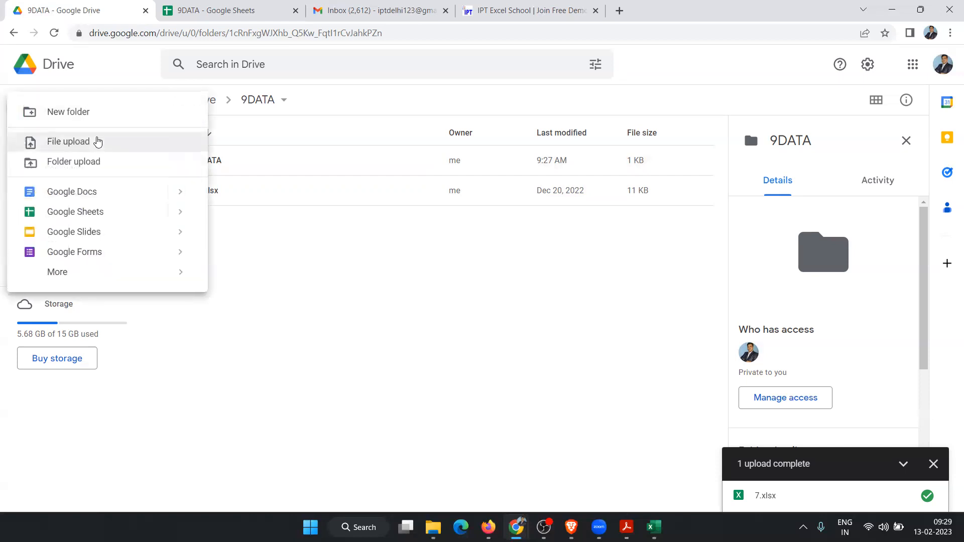
pyautogui.click(349, 274)
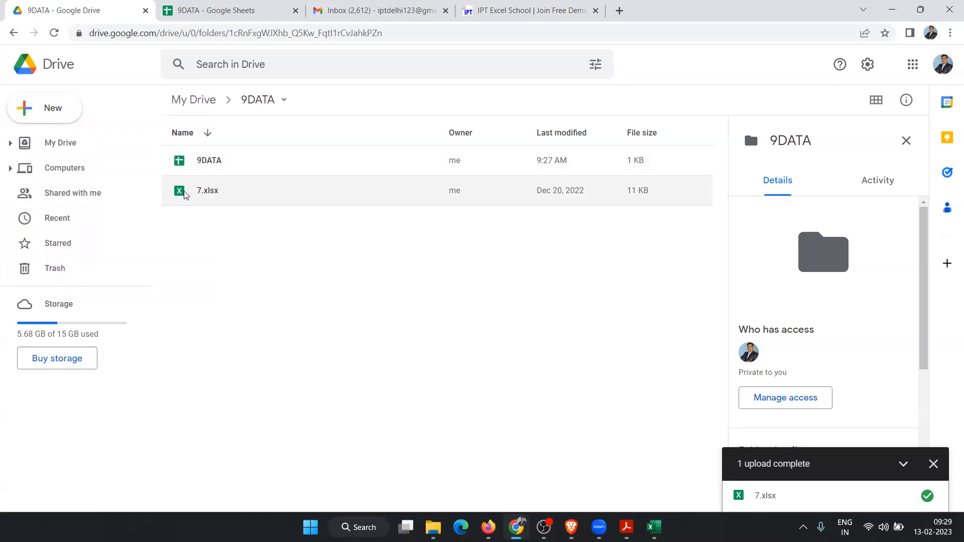
pyautogui.click(235, 164)
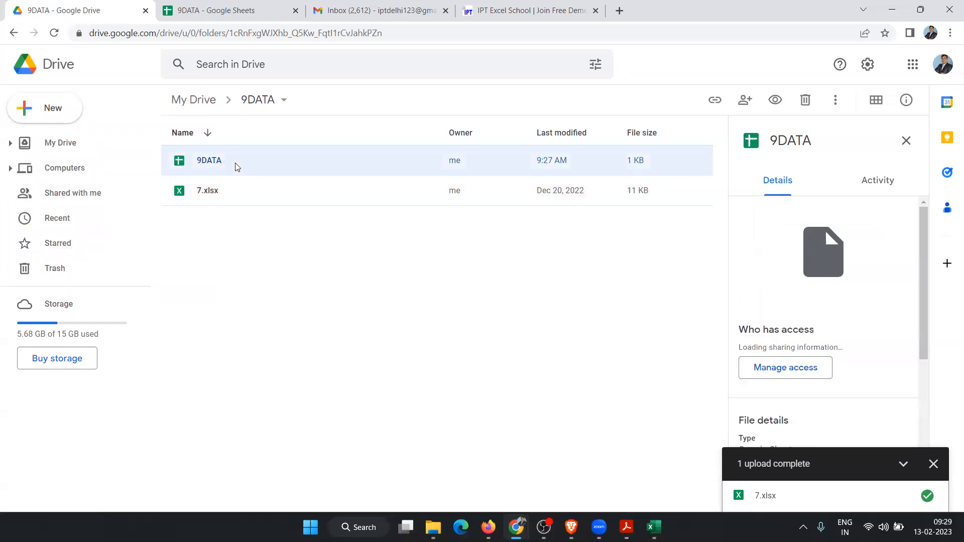
pyautogui.rightClick(236, 167)
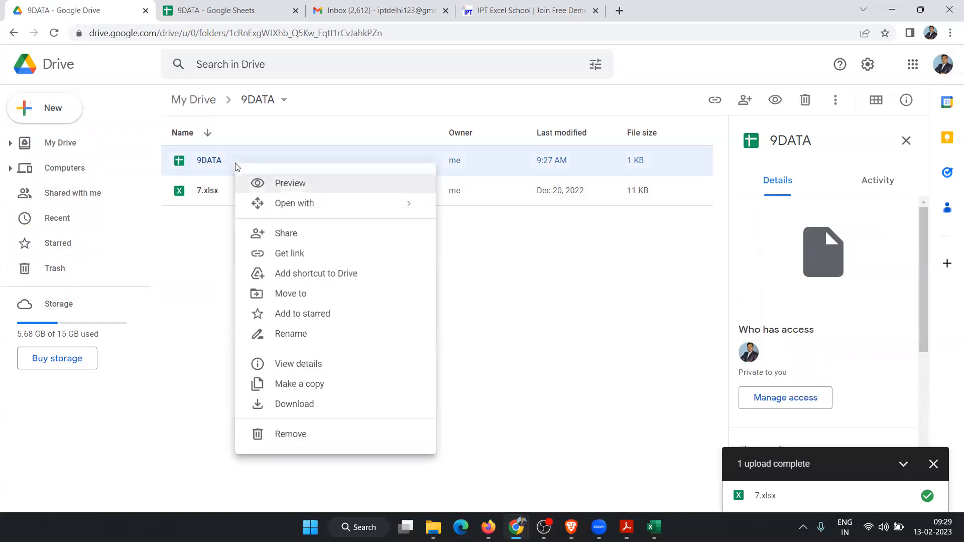
pyautogui.click(310, 410)
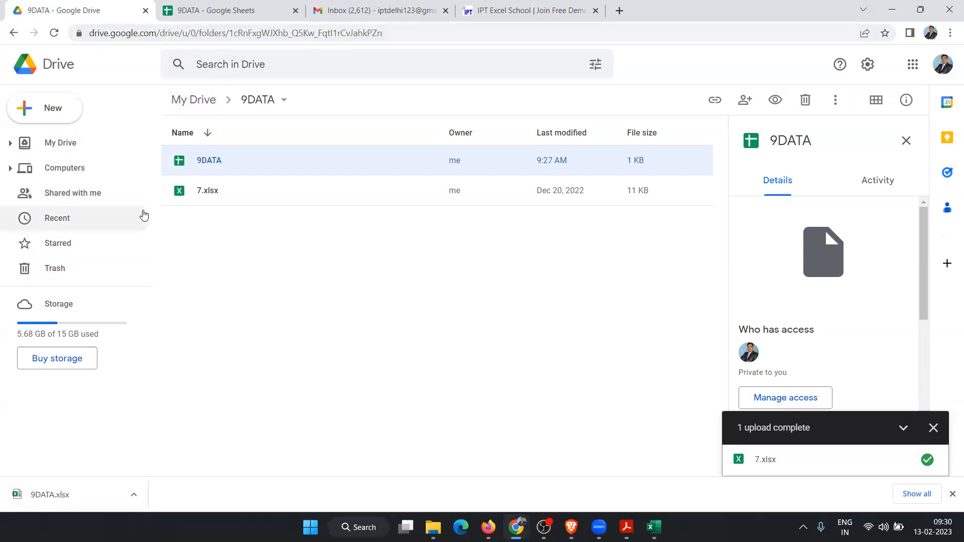
pyautogui.click(63, 115)
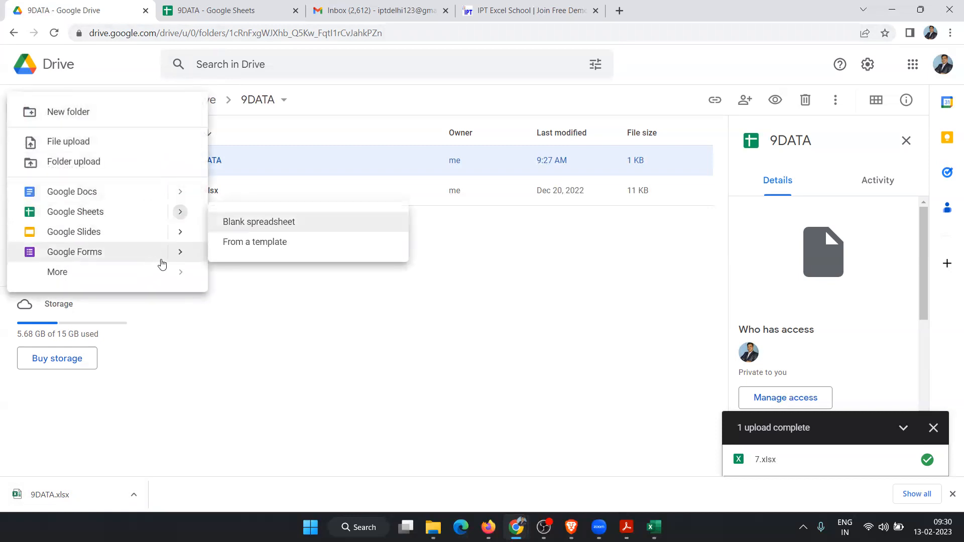
pyautogui.click(230, 334)
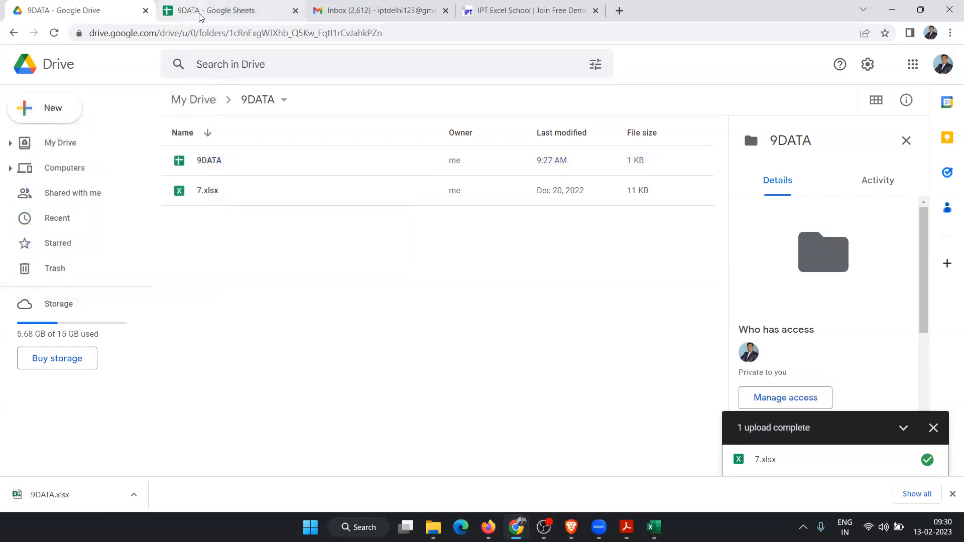
pyautogui.click(200, 17)
# Step: Check the Drive listing, select C11:C12 in the empty 9DATA sheet, and switch to Excel
pyautogui.click(45, 232)
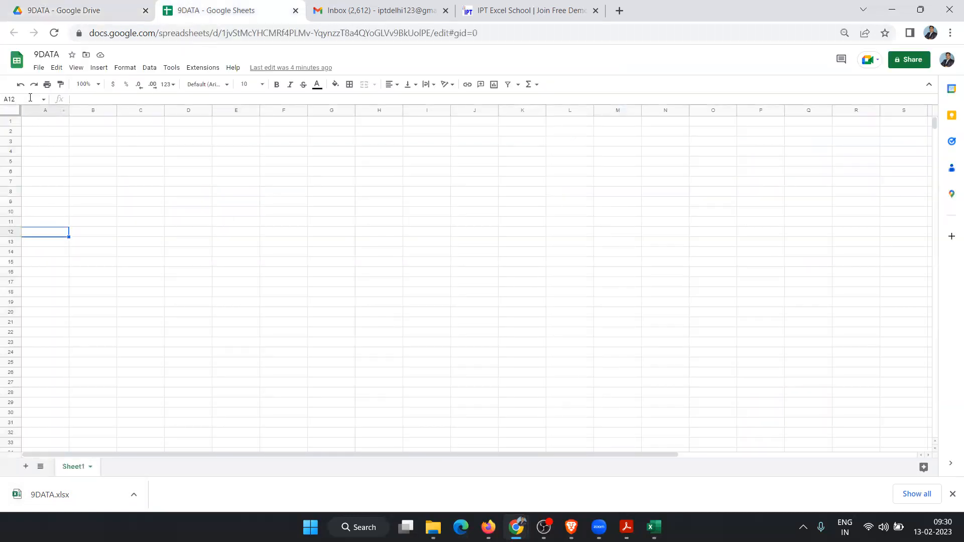
pyautogui.click(103, 14)
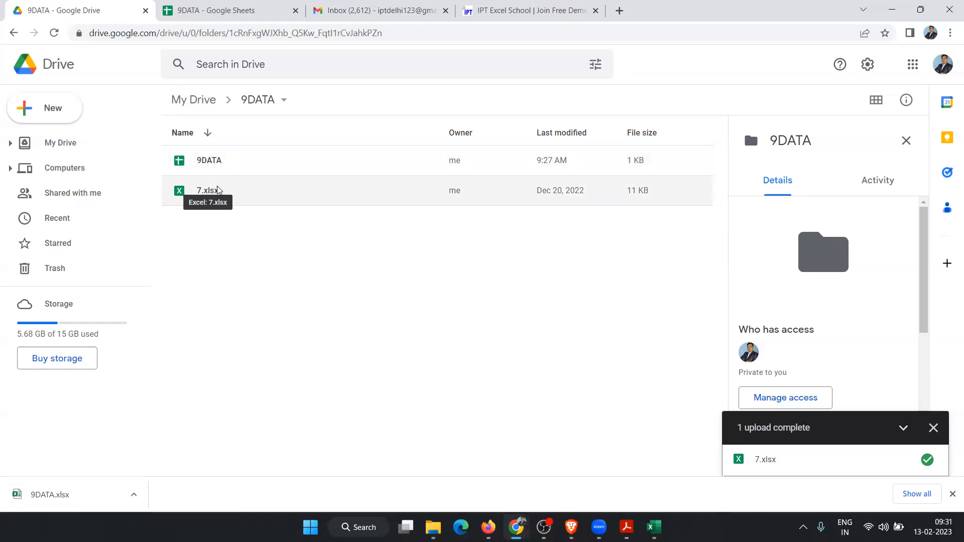
pyautogui.click(194, 13)
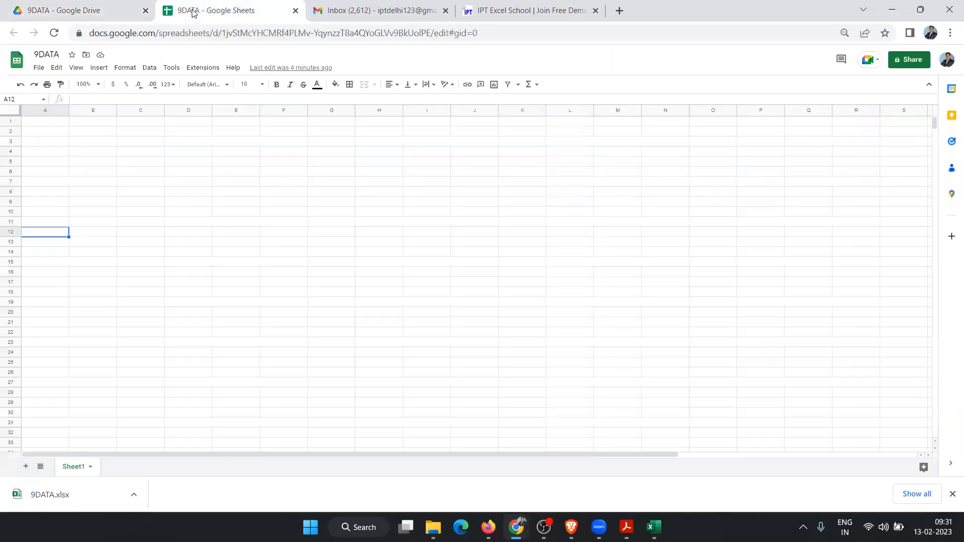
pyautogui.moveTo(163, 225); pyautogui.dragTo(163, 230)
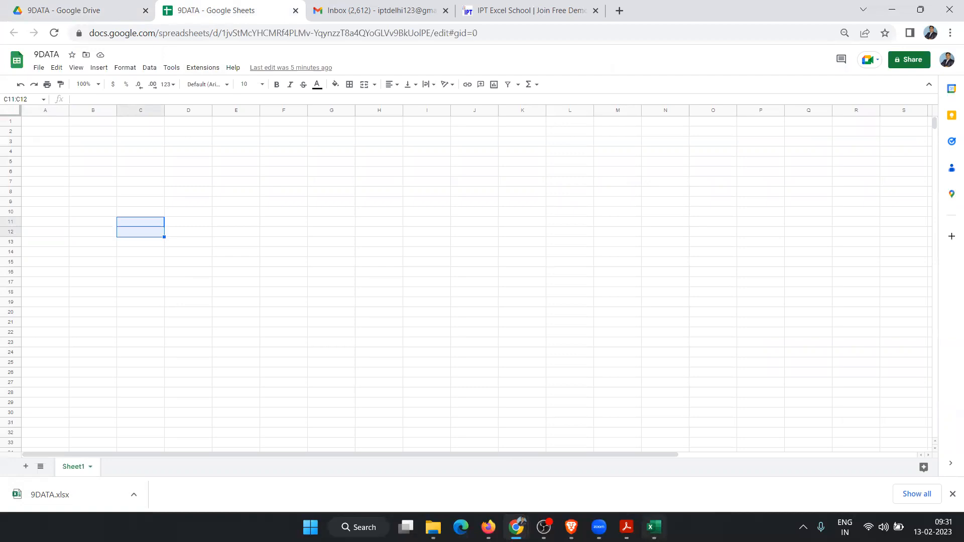
pyautogui.click(654, 526)
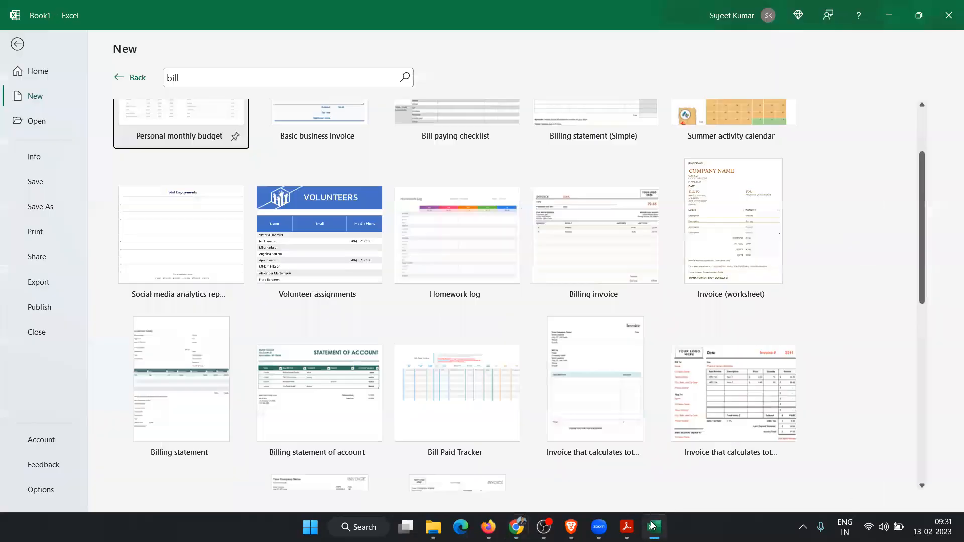
# Step: Open the recent SDATA workbook and go to its Sheet1 sales table
pyautogui.click(38, 121)
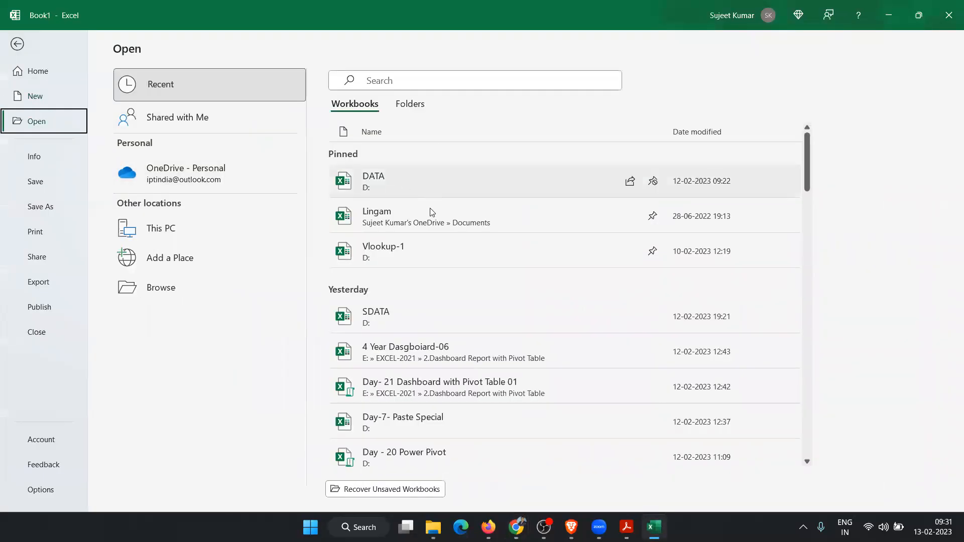
pyautogui.click(433, 318)
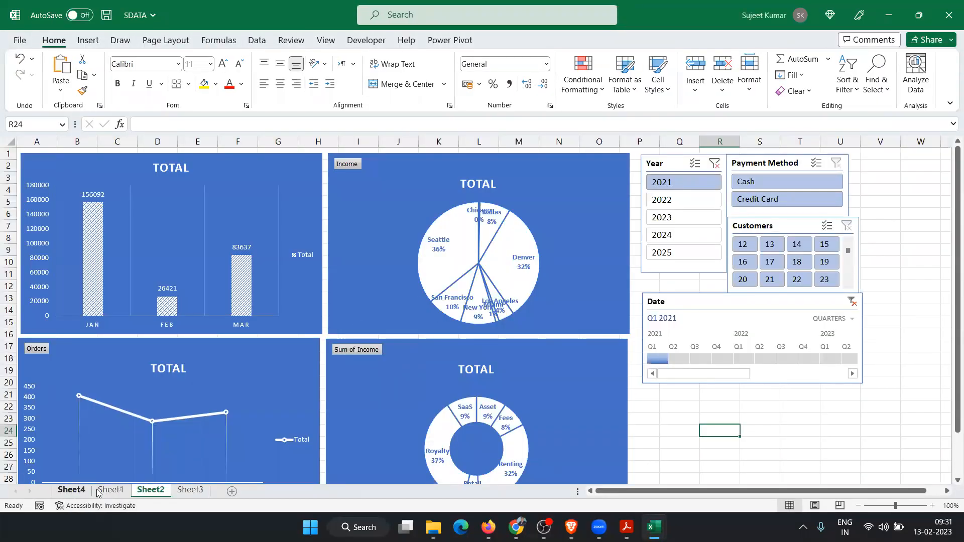
pyautogui.click(99, 491)
# Step: Copy the whole sales table from A1 down to row 481, then switch back to the 9DATA Google Sheet
pyautogui.moveTo(221, 246); pyautogui.dragTo(220, 238)
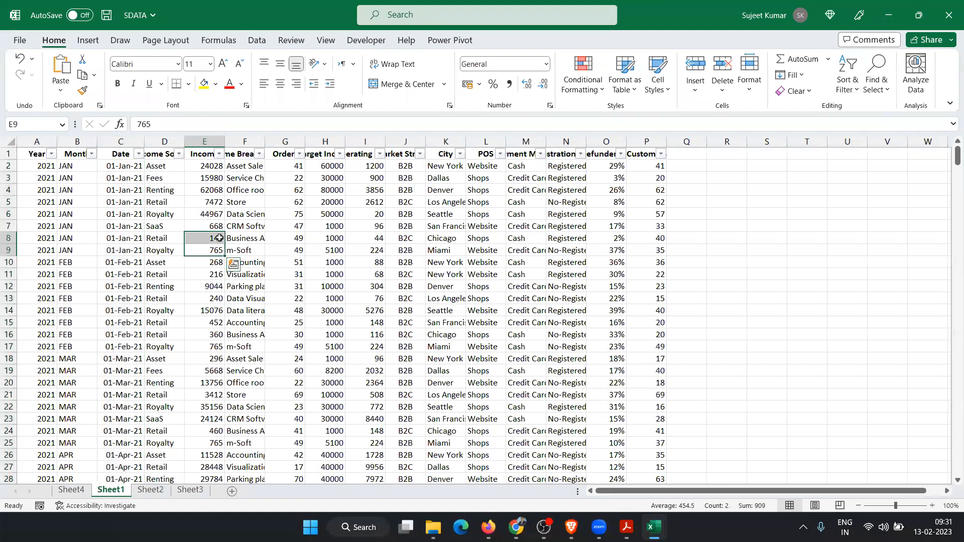
pyautogui.hotkey('ctrl', 'Home')
pyautogui.hotkey('ctrl', 'shift', 'Right')
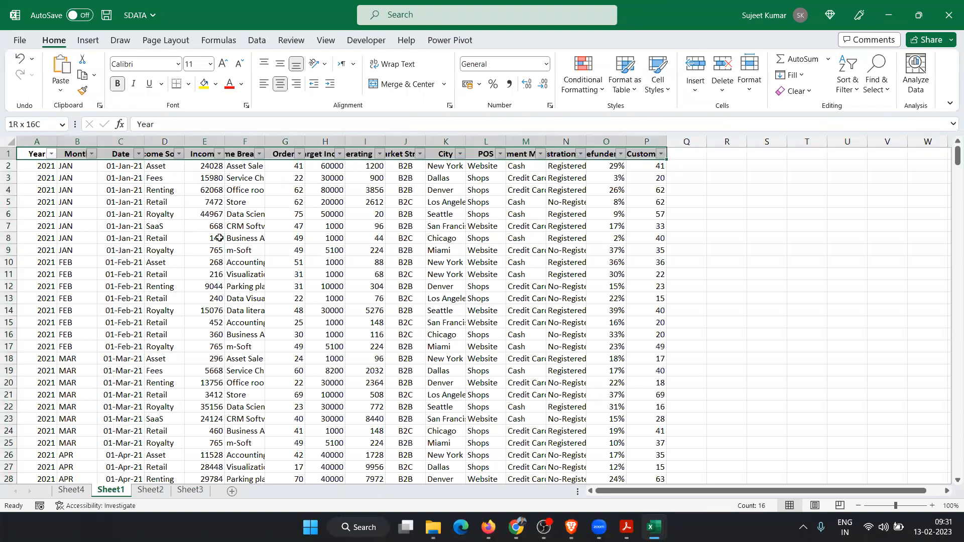
pyautogui.hotkey('ctrl', 'shift', 'Down')
pyautogui.hotkey('ctrl', 'c')
pyautogui.hotkey('alt', 'Tab')
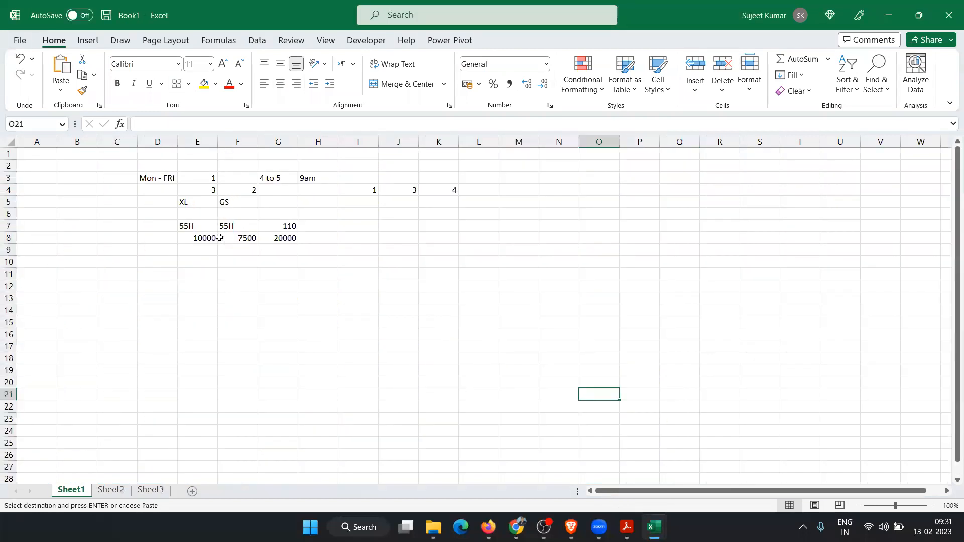
pyautogui.hotkey('alt', 'Tab')
pyautogui.press('Tab')
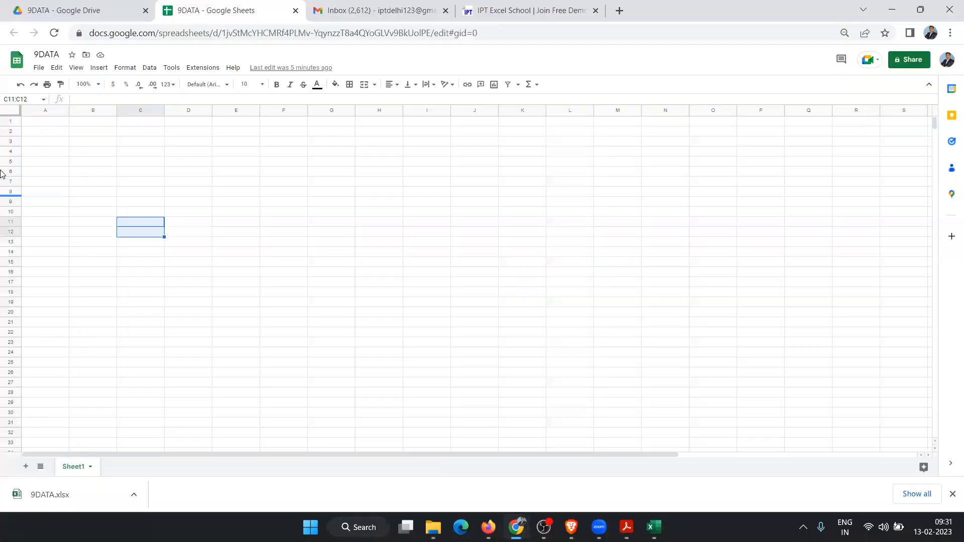
# Step: Paste the SDATA sales table at A1 and spot-check cells D4, I6 and M8
pyautogui.click(47, 125)
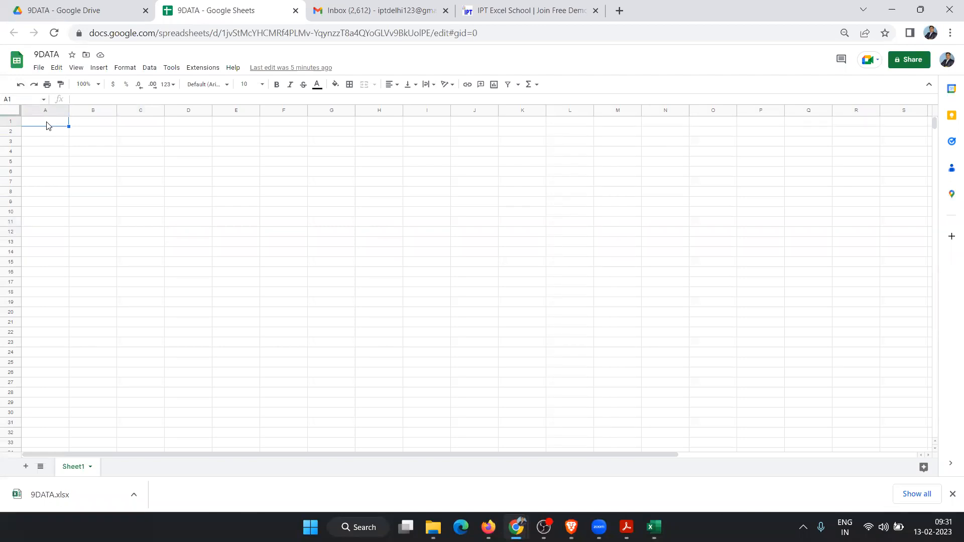
pyautogui.hotkey('ctrl', 'v')
pyautogui.rightClick(48, 125)
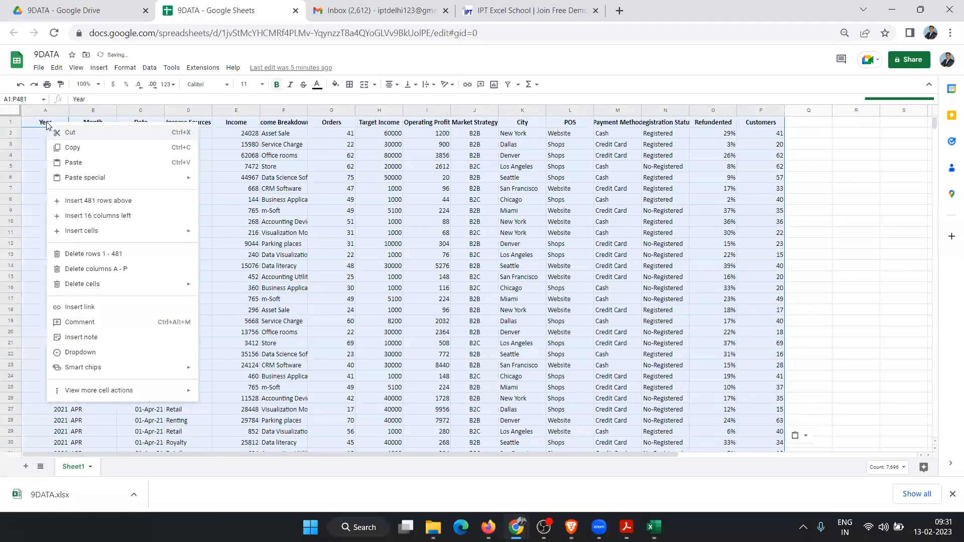
pyautogui.click(603, 203)
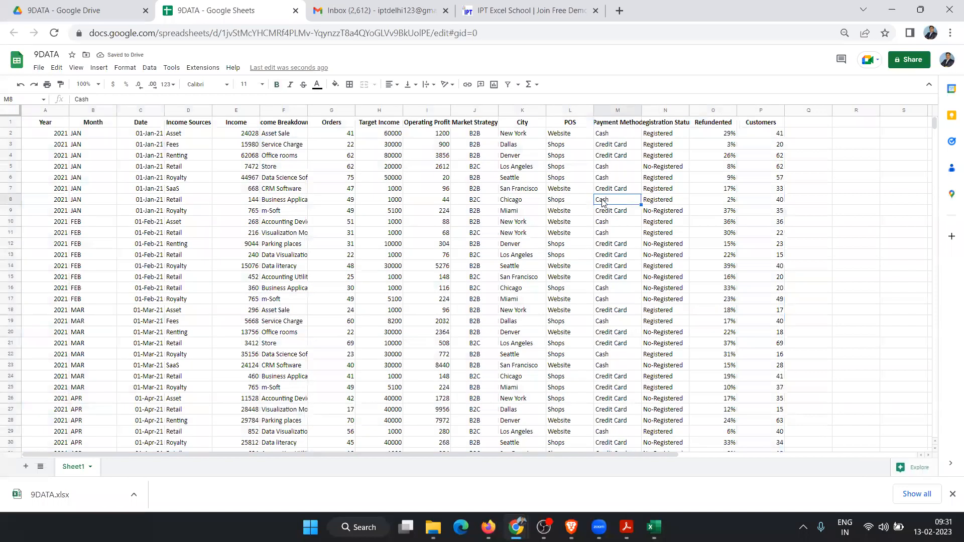
pyautogui.moveTo(214, 156); pyautogui.dragTo(210, 156)
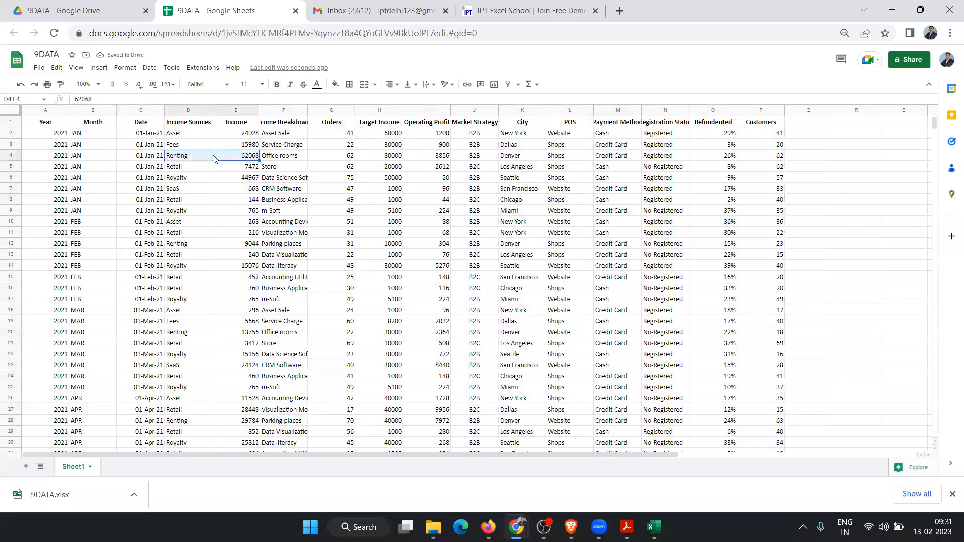
pyautogui.click(439, 179)
pyautogui.click(600, 203)
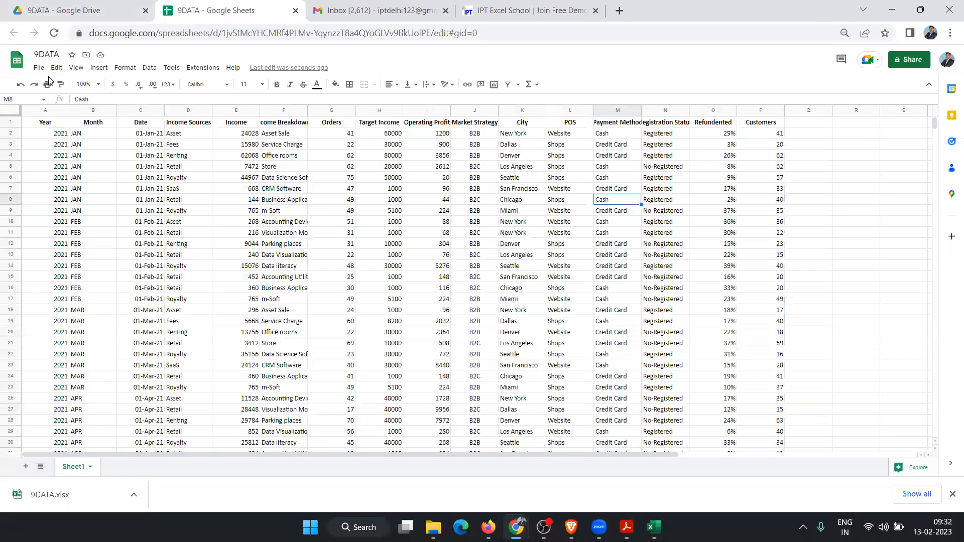
pyautogui.click(59, 124)
pyautogui.hotkey('alt', 'Tab')
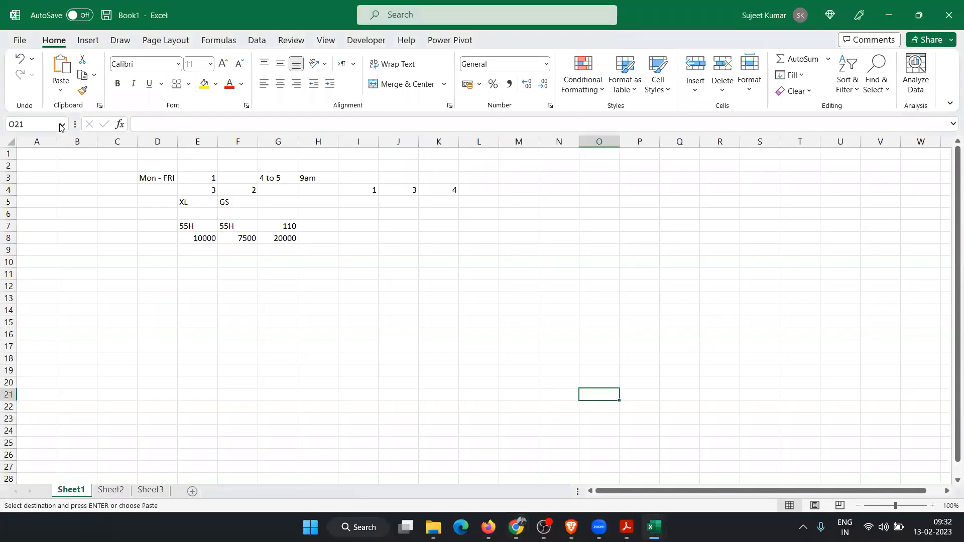
# Step: Cycle through the SDATA and Book1 workbooks with Alt+Tab, then return to the browser
pyautogui.hotkey('alt', 'Tab')
pyautogui.hotkey('alt', 'Tab')
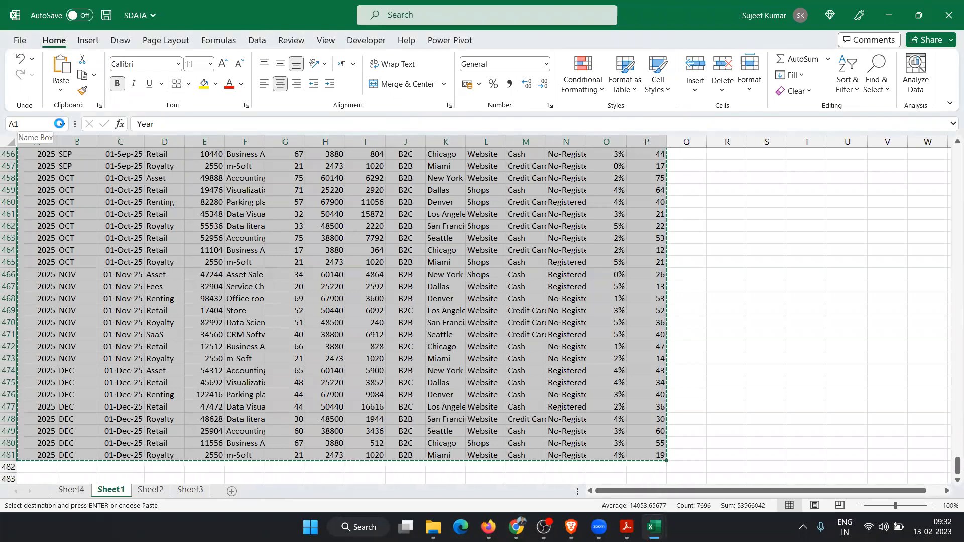
pyautogui.hotkey('alt', 'Tab')
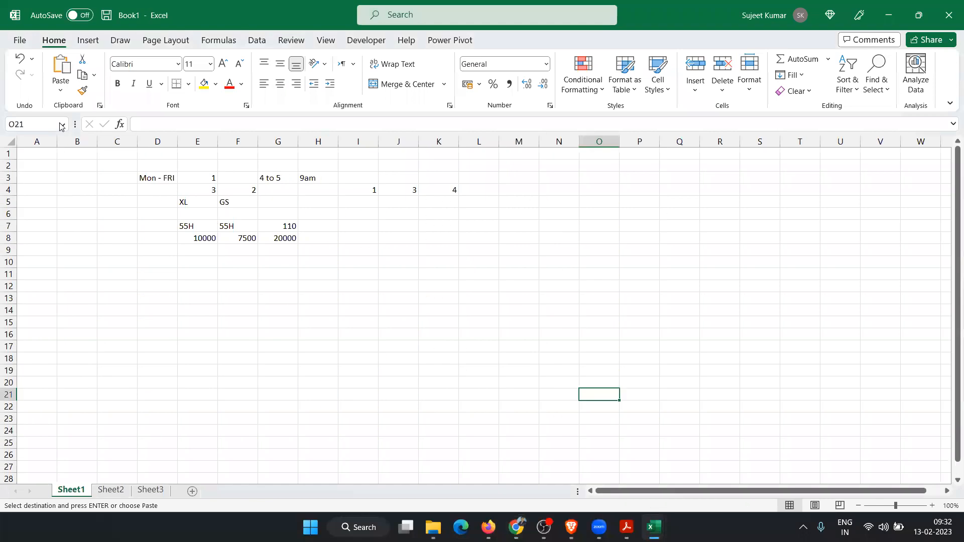
pyautogui.hotkey('alt', 'Tab')
pyautogui.hotkey('alt', 'Tab')
pyautogui.hotkey('alt', 'Tab')
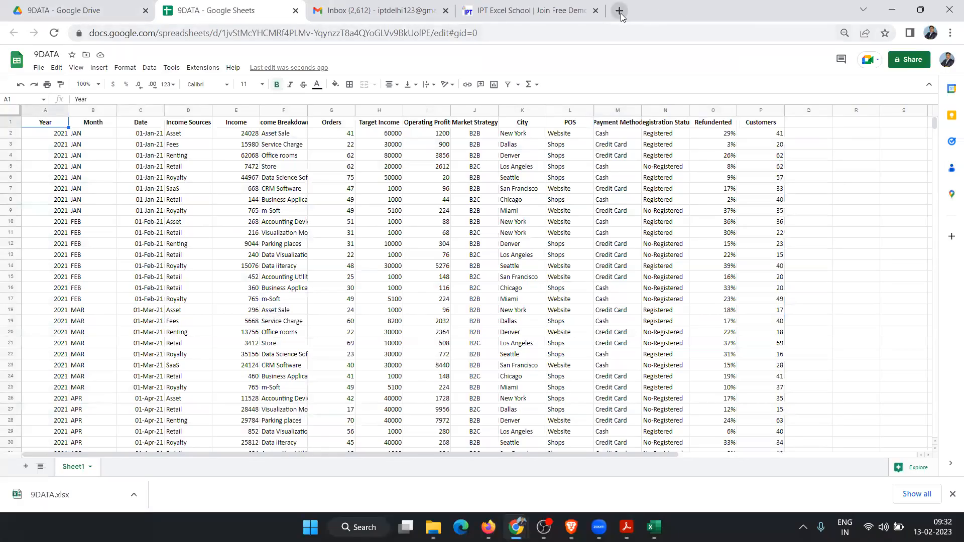
# Step: In a new tab, Google 'indian state with capital' and open the careerpower.in States and Capitals page
pyautogui.click(619, 10)
pyautogui.write('google.com')
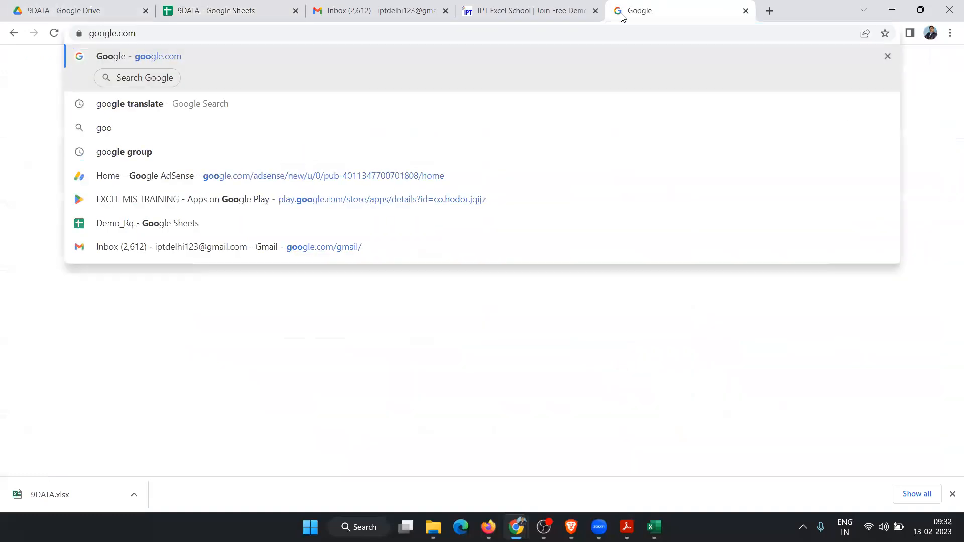
pyautogui.press('Return')
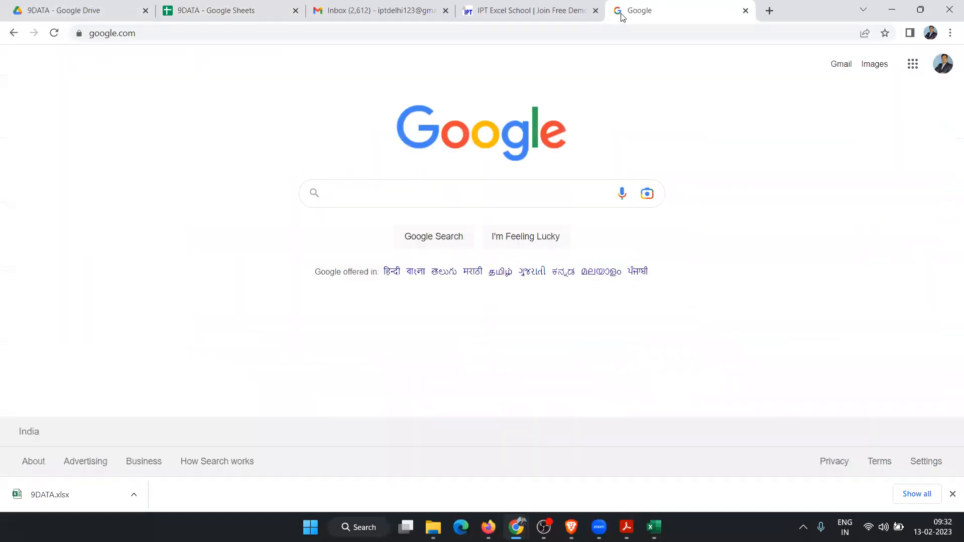
pyautogui.write('india')
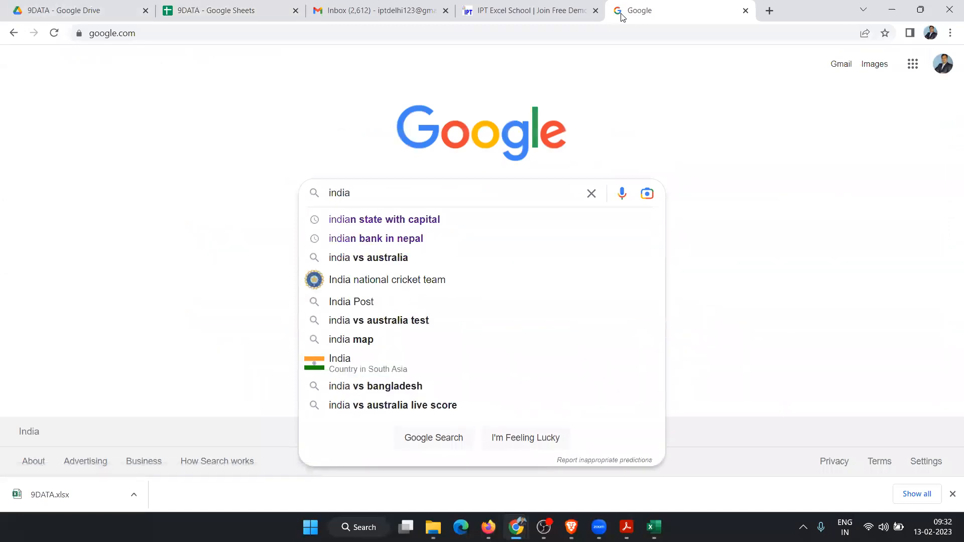
pyautogui.press('Down')
pyautogui.press('Return')
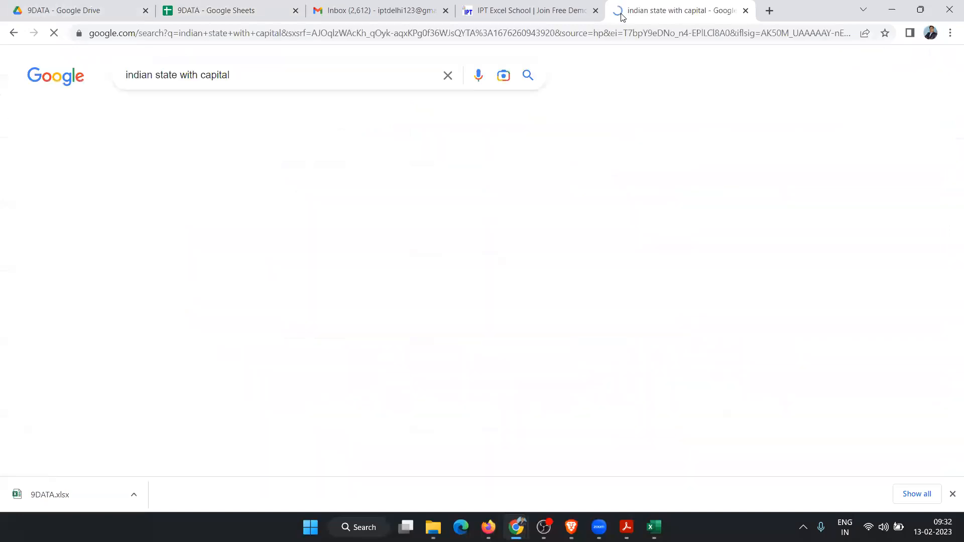
pyautogui.scroll(-1, 298, 383)
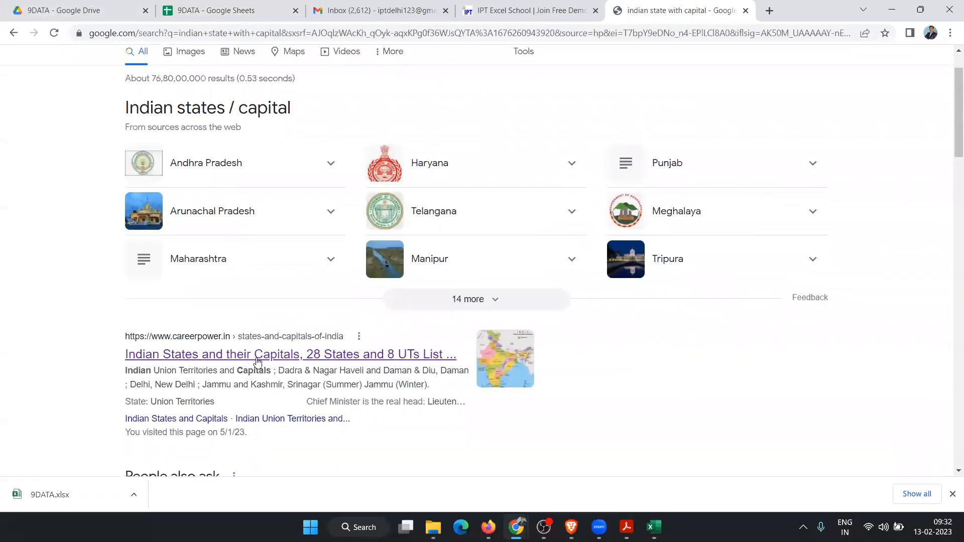
pyautogui.click(259, 362)
# Step: Select the states table from State Name down to West Bengal/Kolkata, then return to 9DATA
pyautogui.scroll(-5, 428, 357)
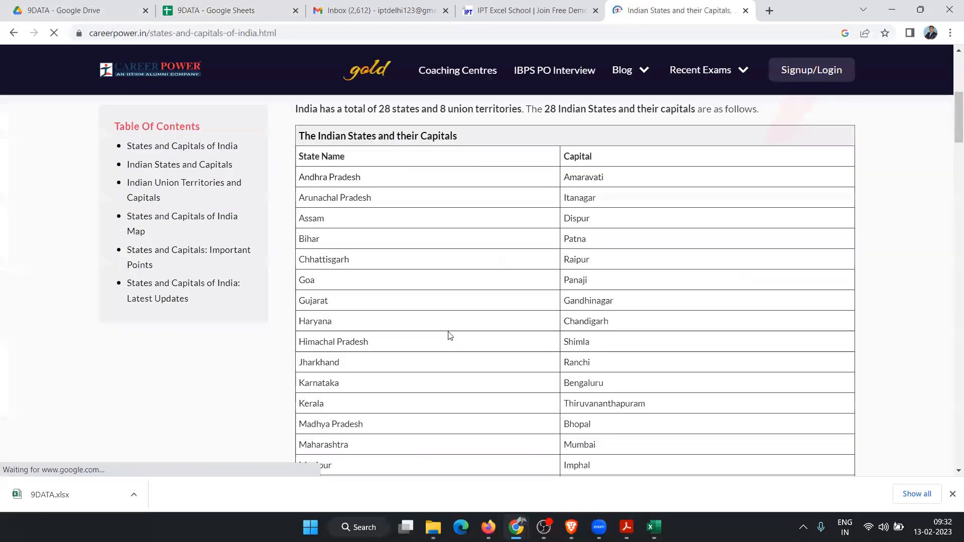
pyautogui.scroll(2, 450, 334)
pyautogui.moveTo(296, 279); pyautogui.dragTo(603, 290)
pyautogui.scroll(-14, 633, 317)
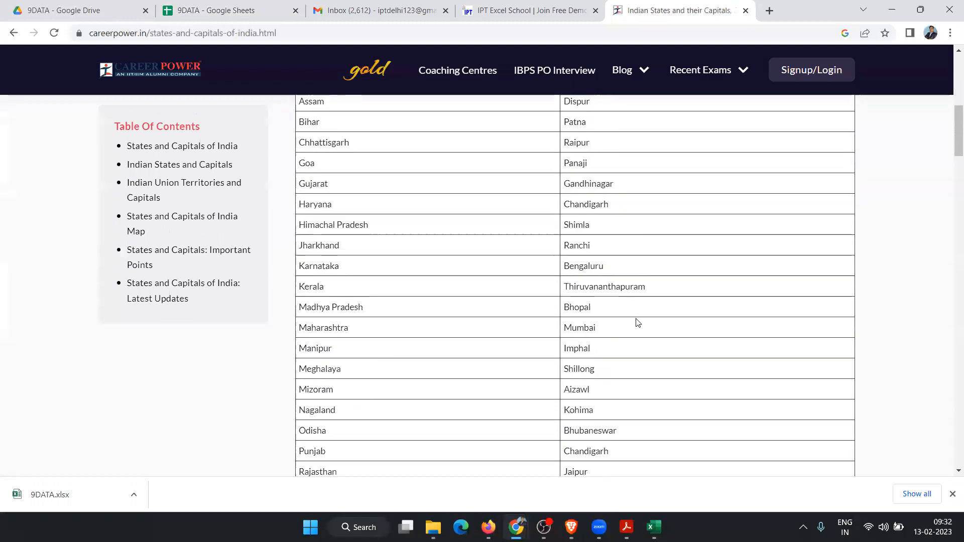
pyautogui.scroll(2, 605, 301)
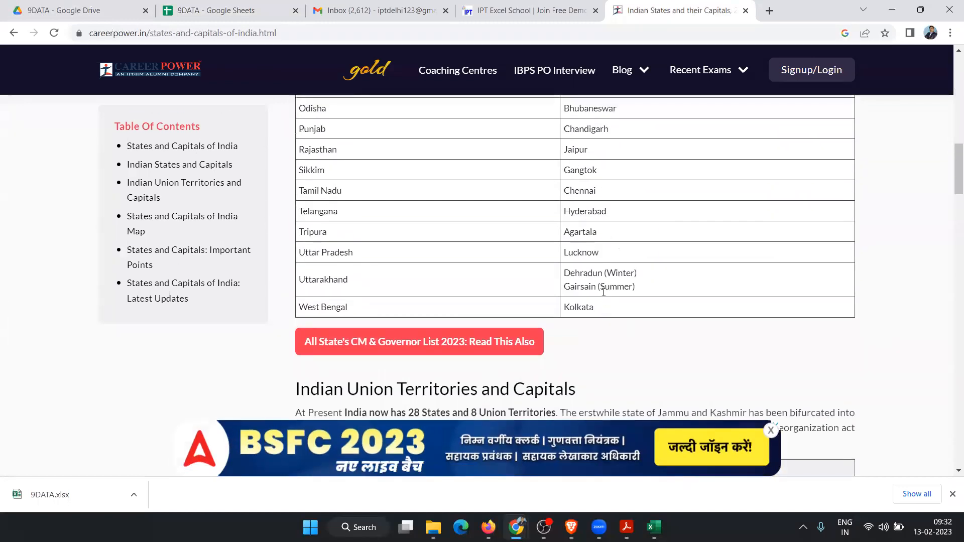
pyautogui.keyDown('shift'); pyautogui.click(595, 310); pyautogui.keyUp('shift')
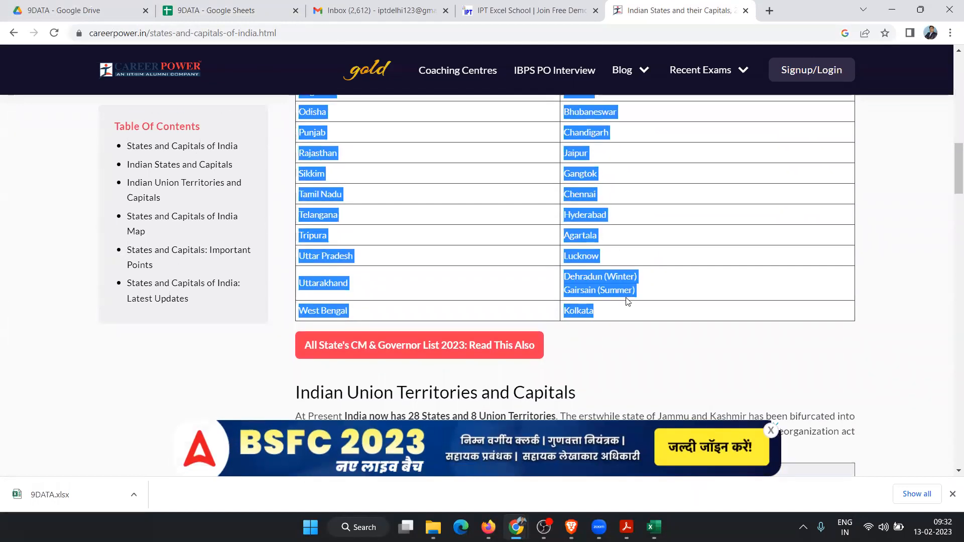
pyautogui.scroll(12, 627, 301)
pyautogui.scroll(-2, 627, 302)
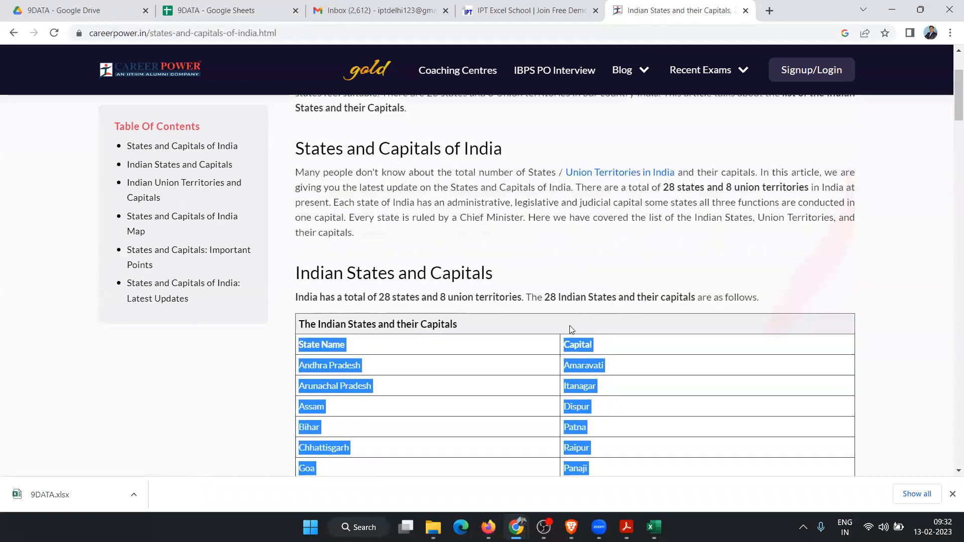
pyautogui.click(236, 14)
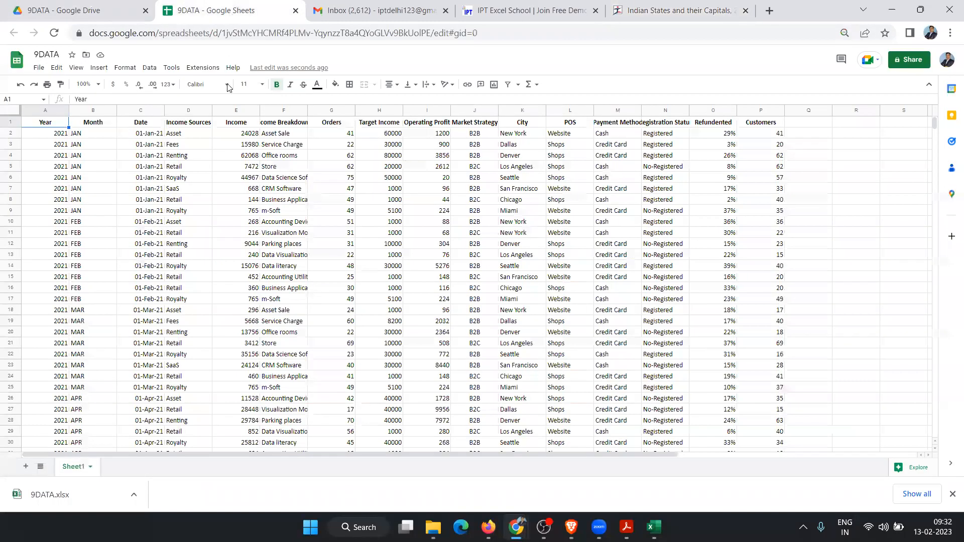
# Step: Add Sheet2 and paste the State Name and Capital table into A1
pyautogui.click(25, 468)
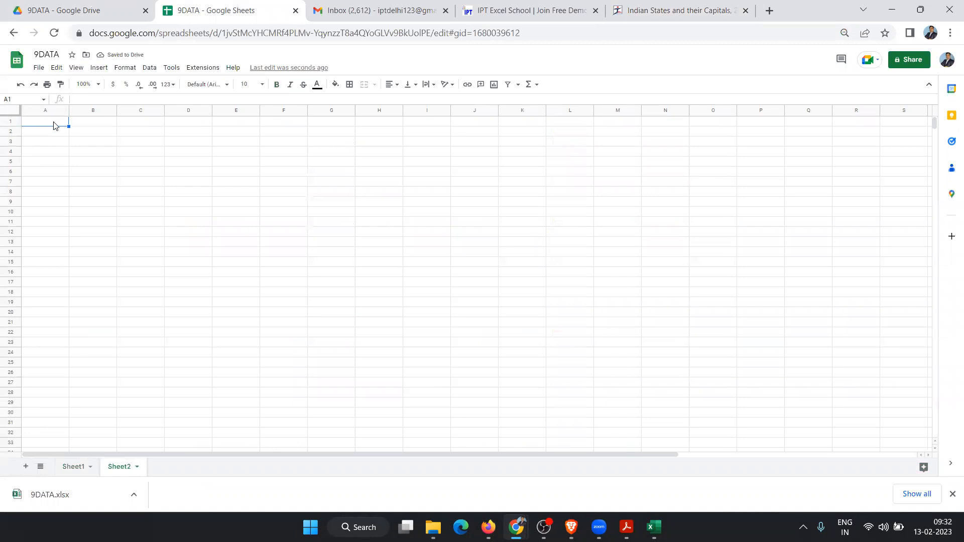
pyautogui.hotkey('ctrl', 'v')
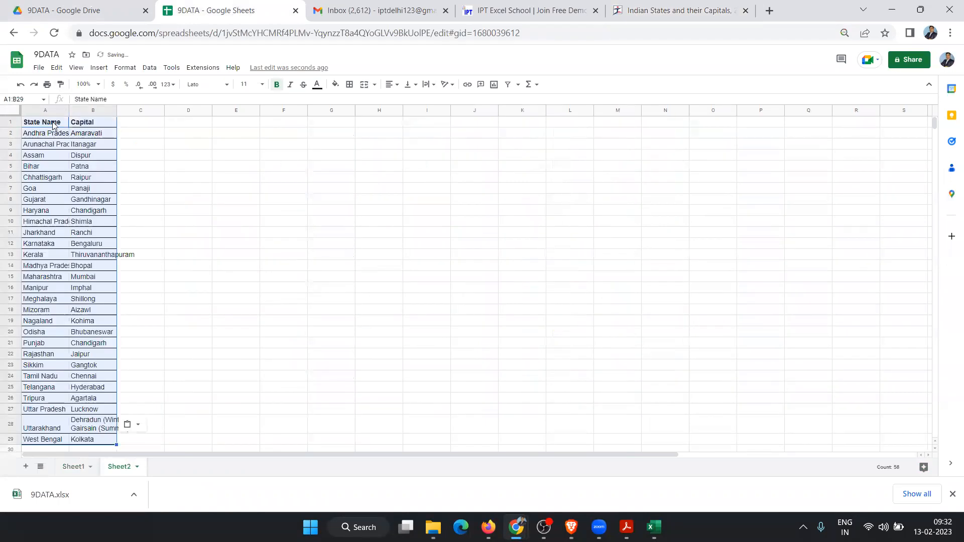
pyautogui.click(71, 146)
# Step: Review the pasted cells, such as Kerala/Thiruvananthapuram in row 13 and Uttarakhand's two-line capital in B28
pyautogui.click(78, 256)
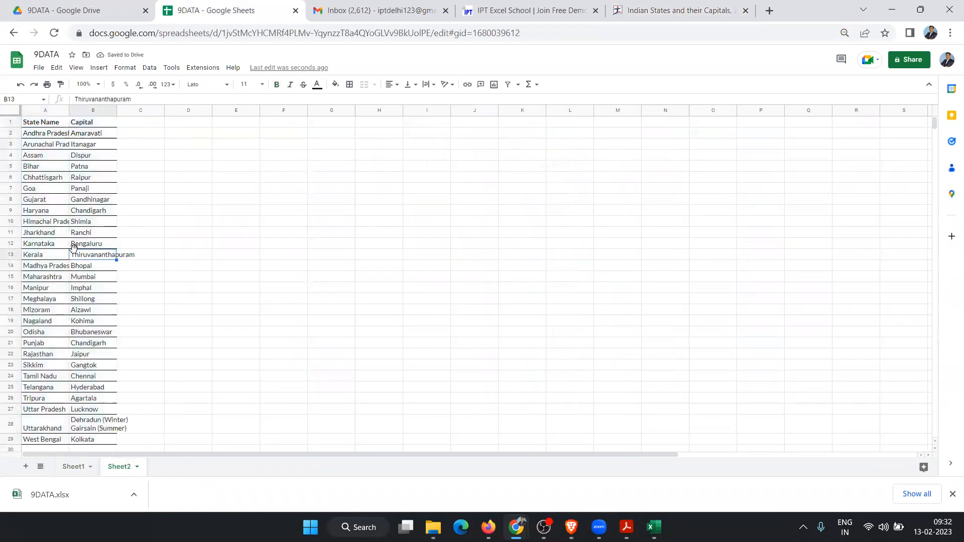
pyautogui.click(55, 258)
pyautogui.click(75, 312)
pyautogui.scroll(-3, 94, 322)
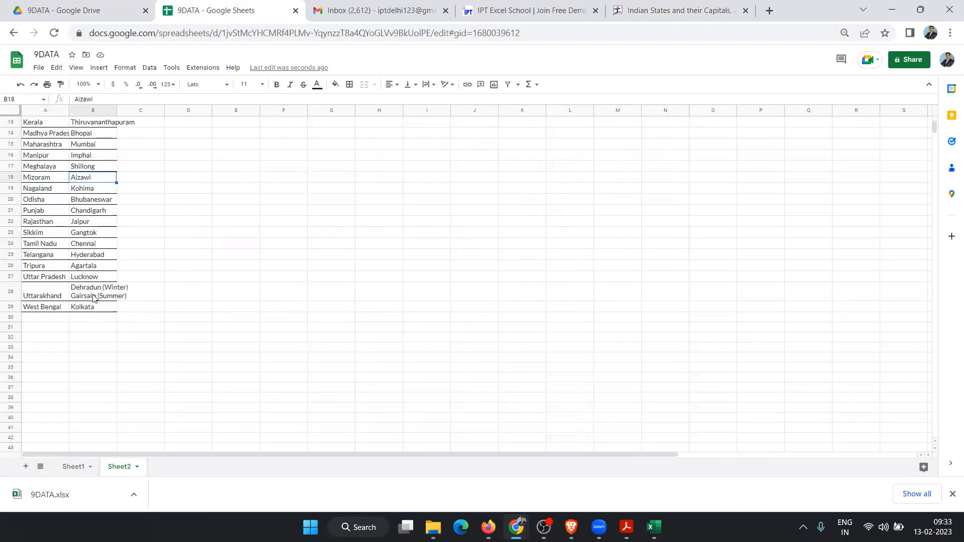
pyautogui.click(84, 301)
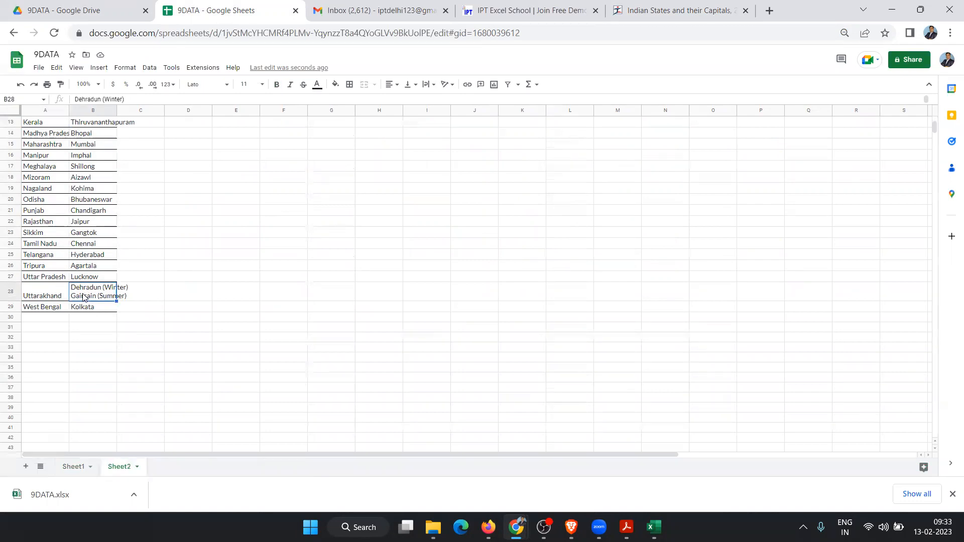
pyautogui.scroll(3, 227, 247)
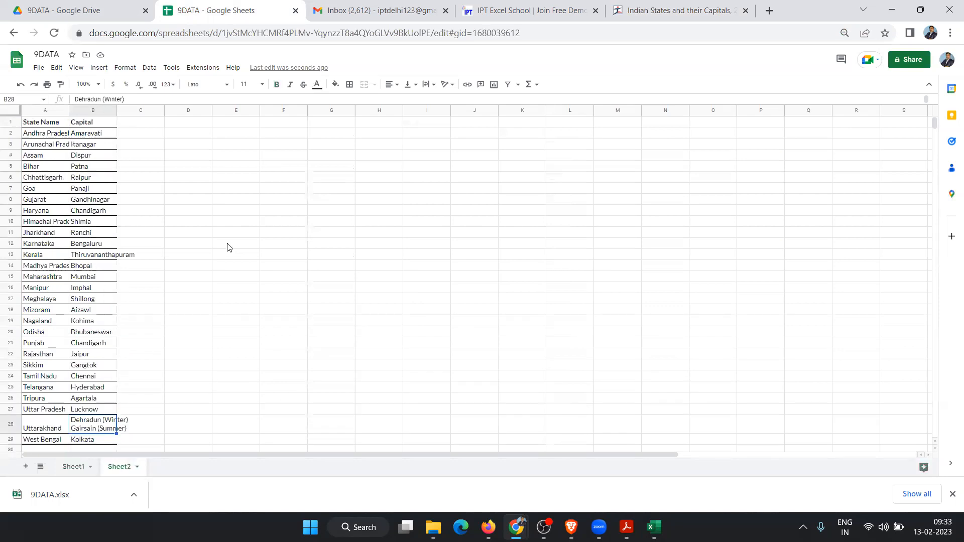
pyautogui.click(112, 111)
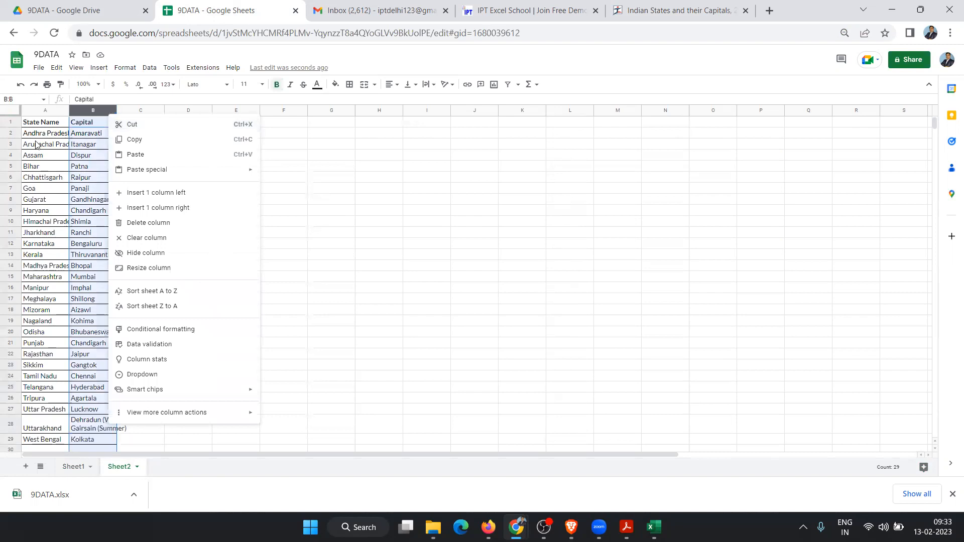
pyautogui.click(76, 146)
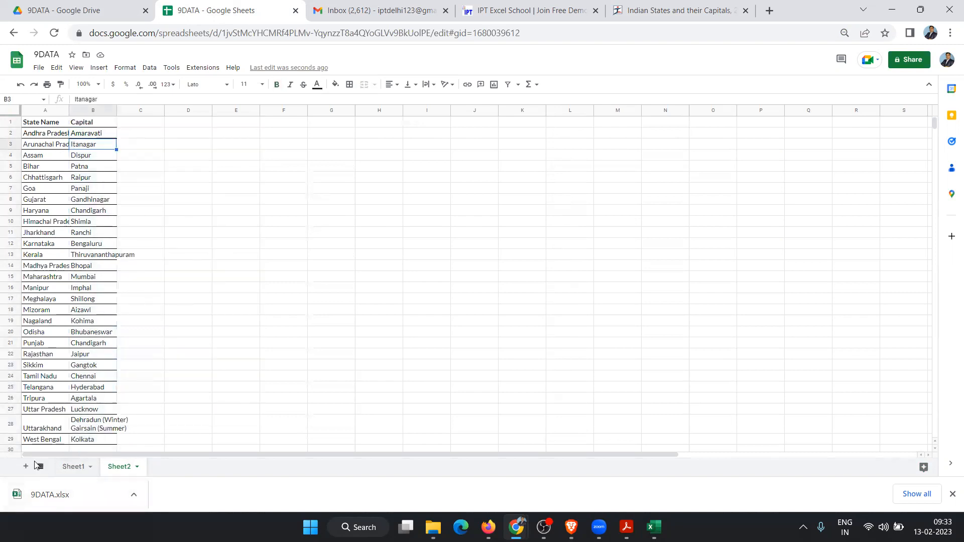
pyautogui.click(237, 203)
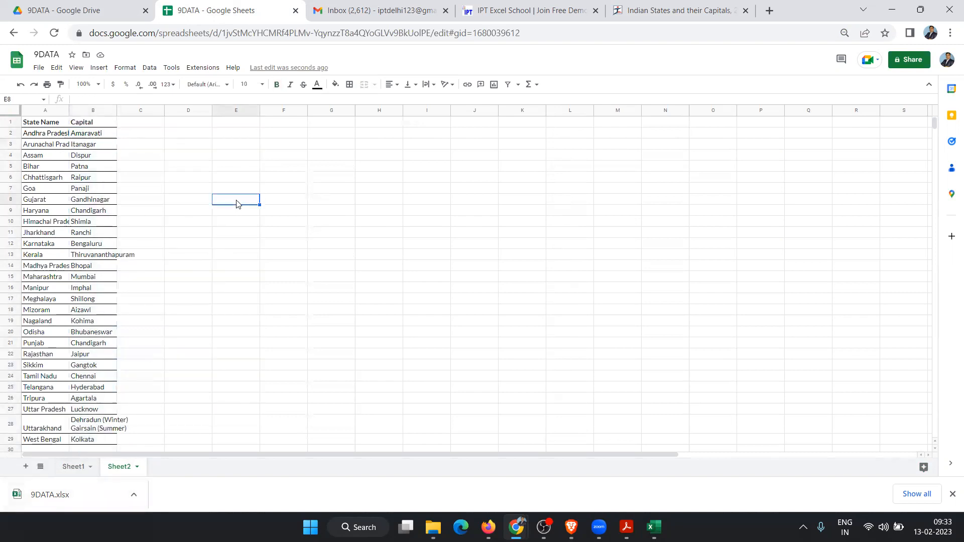
# Step: Add Sheet3, rename it to 'Data', and select its cell A1
pyautogui.click(25, 468)
pyautogui.doubleClick(171, 468)
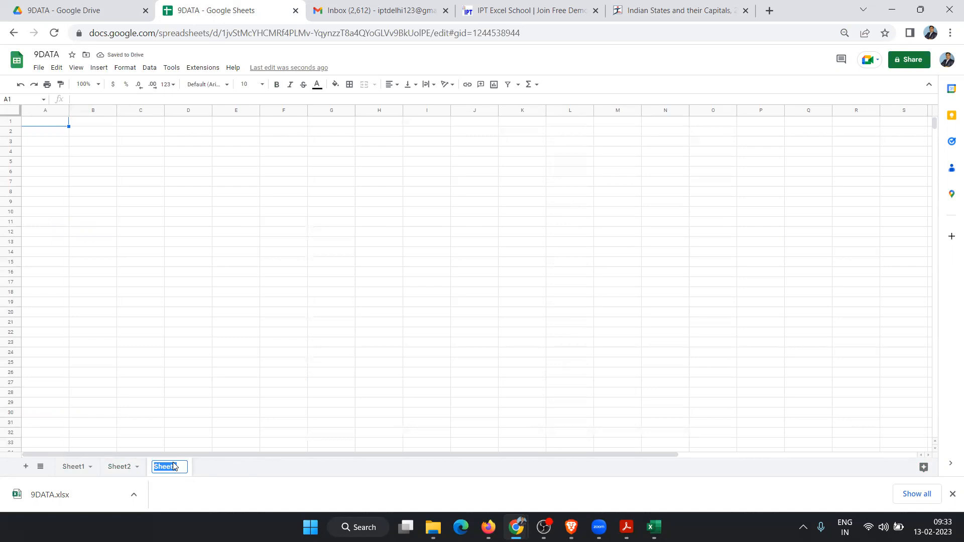
pyautogui.write('Data')
pyautogui.click(172, 349)
pyautogui.click(30, 121)
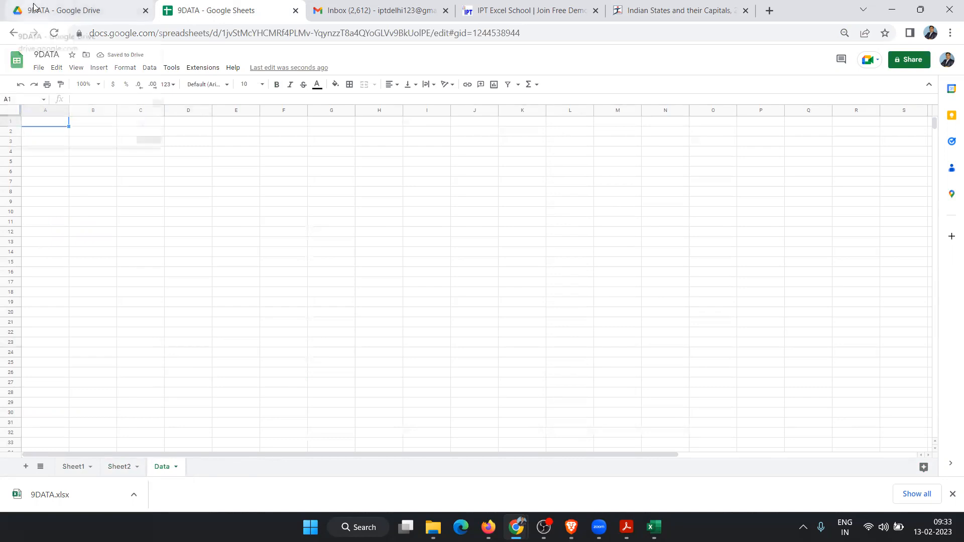
pyautogui.moveTo(34, 6)
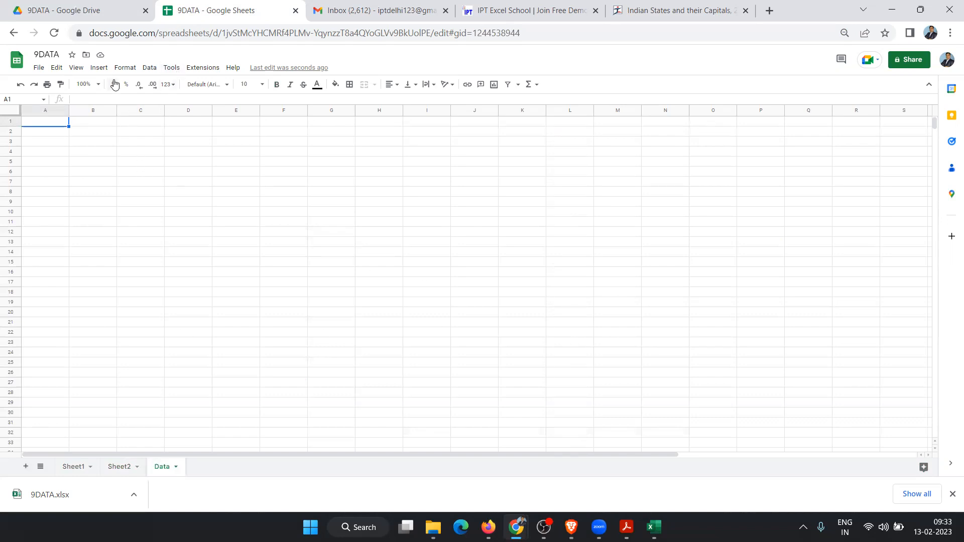
# Step: Zoom the sheet to 200% and merge A1:F2 into one title cell
pyautogui.click(98, 85)
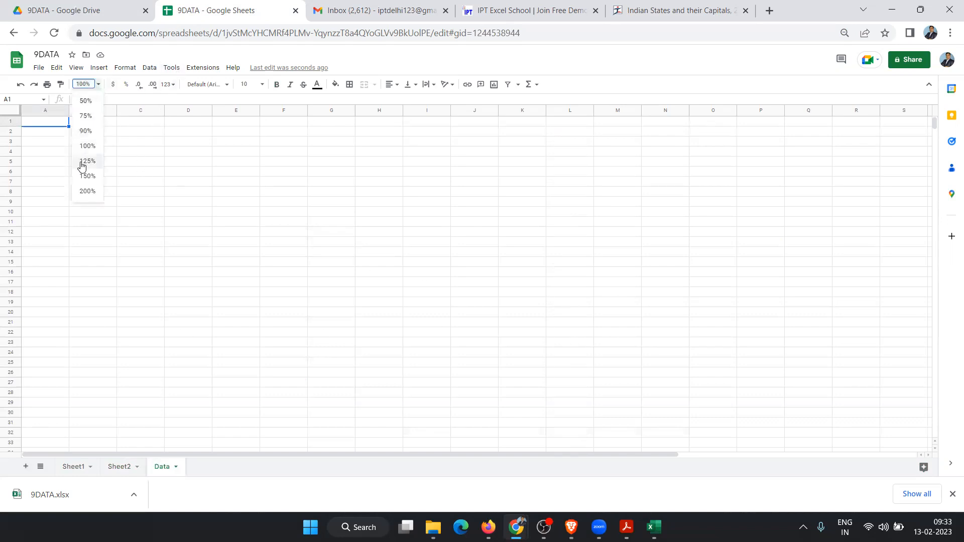
pyautogui.click(87, 192)
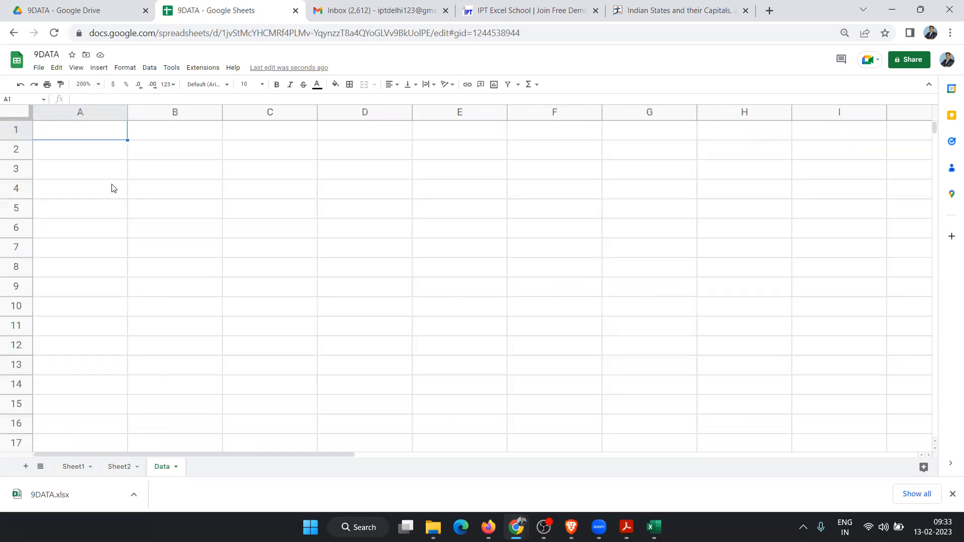
pyautogui.moveTo(84, 132); pyautogui.dragTo(540, 159)
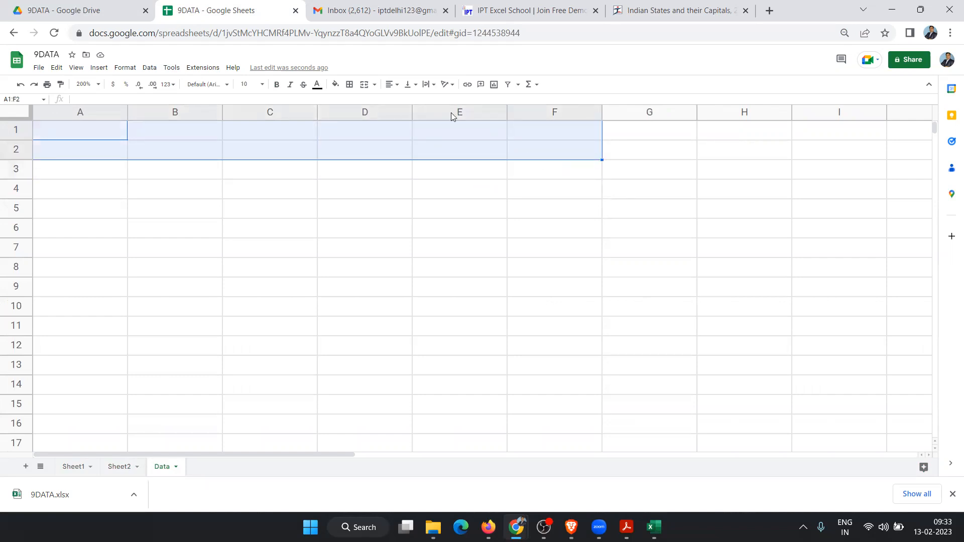
pyautogui.click(366, 85)
# Step: Enter the title 'Daly Cash Collection Report' in the merged cell
pyautogui.click(351, 247)
pyautogui.click(333, 155)
pyautogui.write('Daly Cahs')
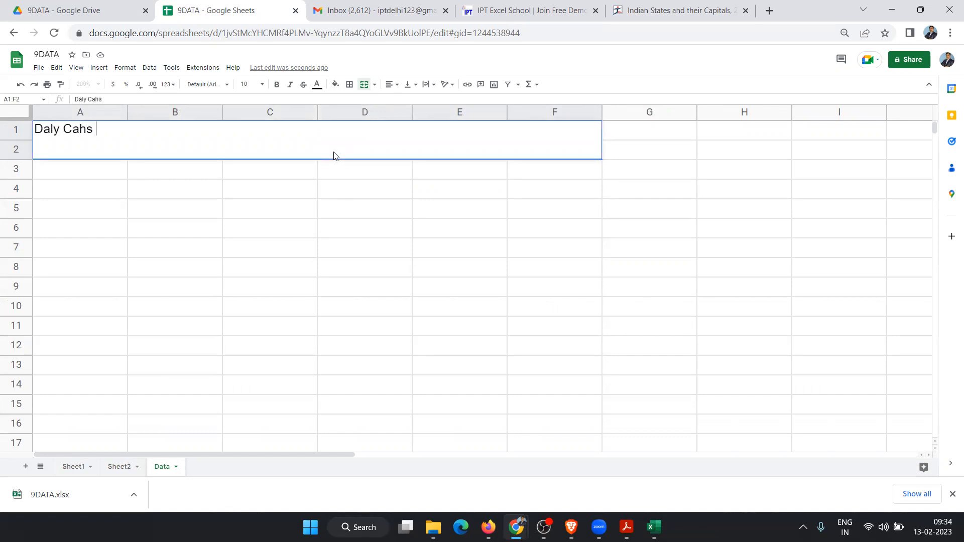
pyautogui.press('BackSpace')
pyautogui.write('sh Collection ')
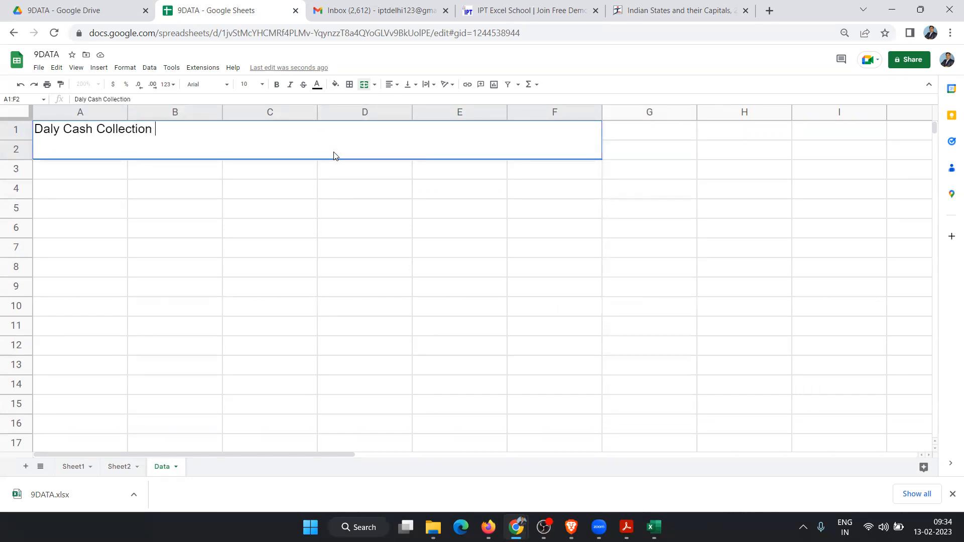
pyautogui.write('Report')
pyautogui.click(334, 155)
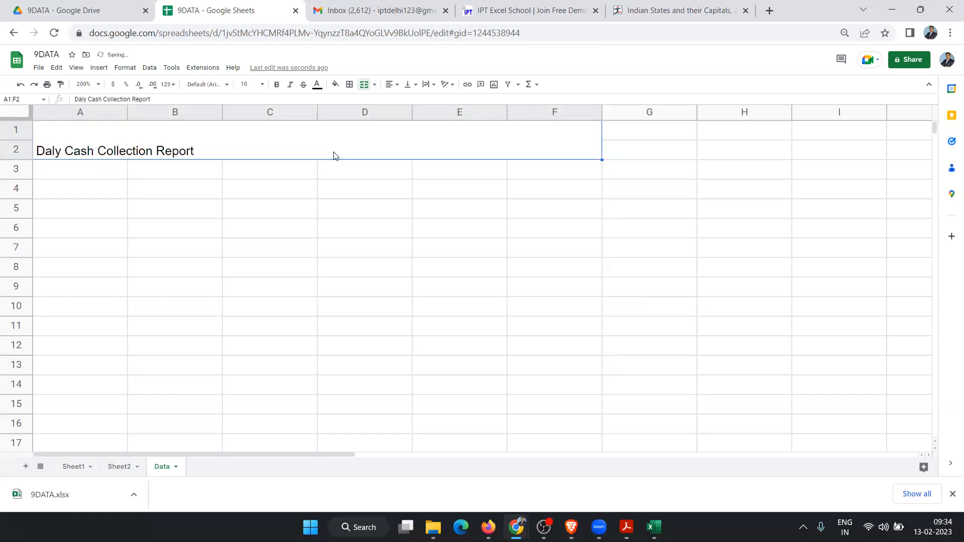
pyautogui.click(572, 262)
pyautogui.click(213, 158)
# Step: Centre the title horizontally and make it 24-point, blue and bold
pyautogui.click(397, 87)
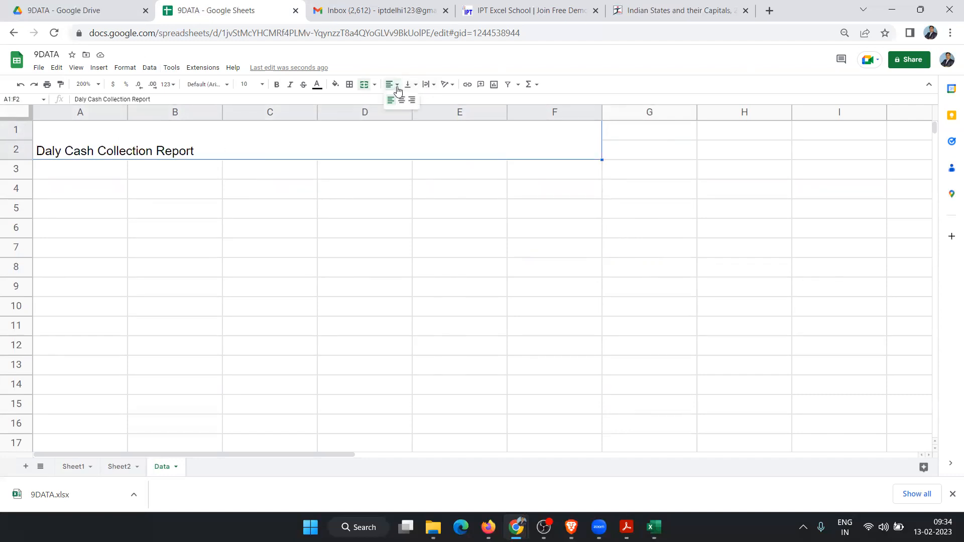
pyautogui.click(402, 97)
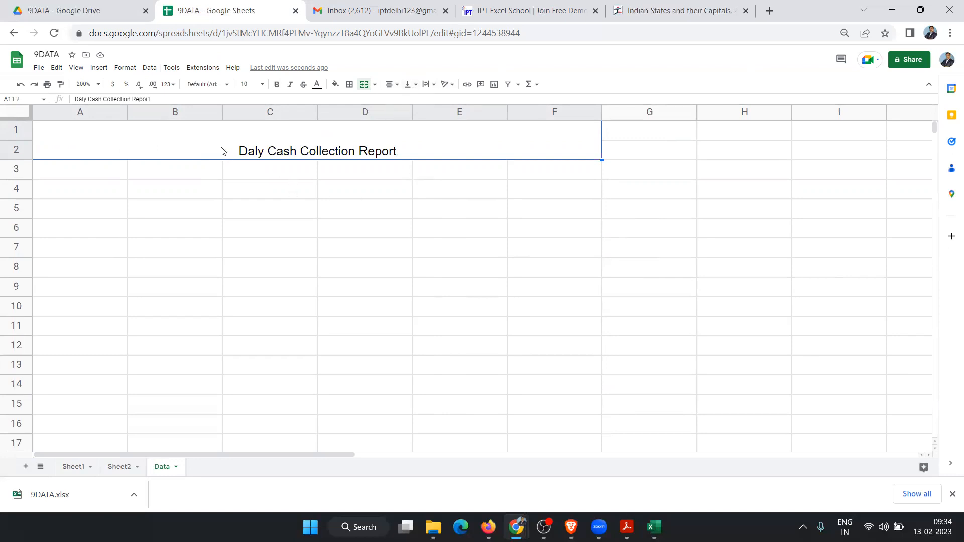
pyautogui.click(262, 84)
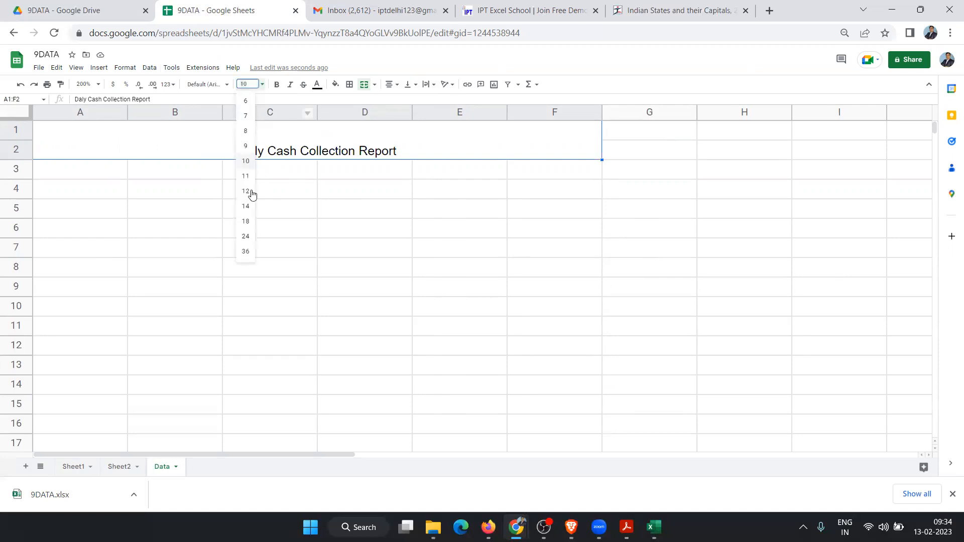
pyautogui.click(245, 237)
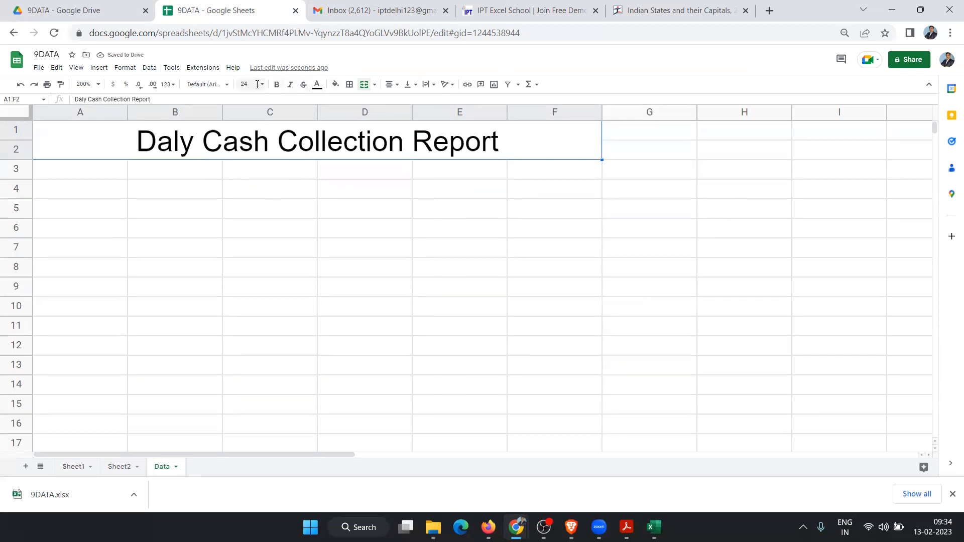
pyautogui.click(317, 86)
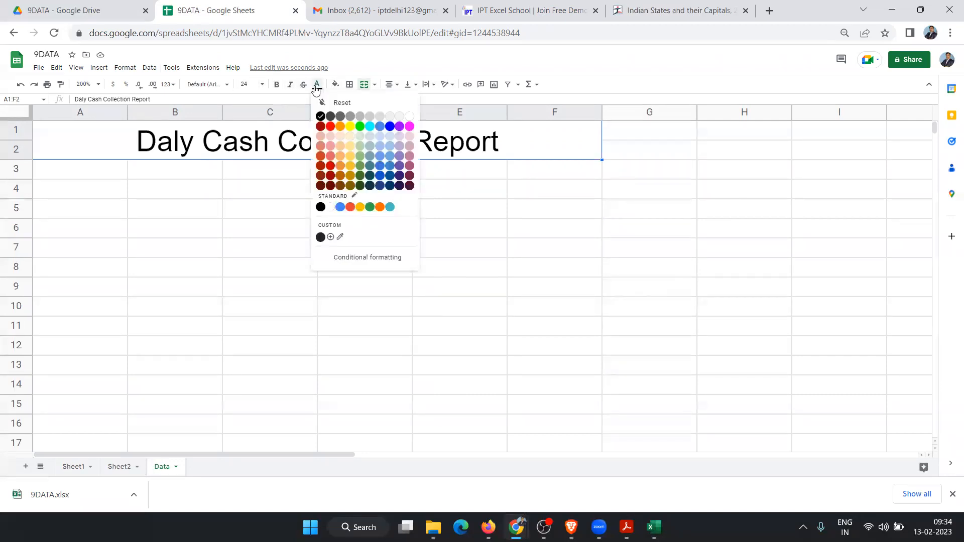
pyautogui.click(390, 127)
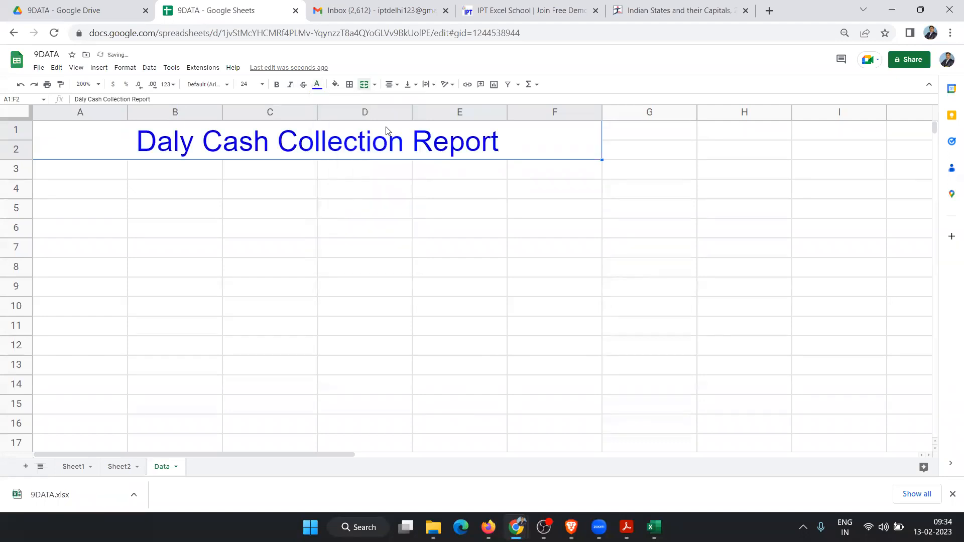
pyautogui.click(280, 86)
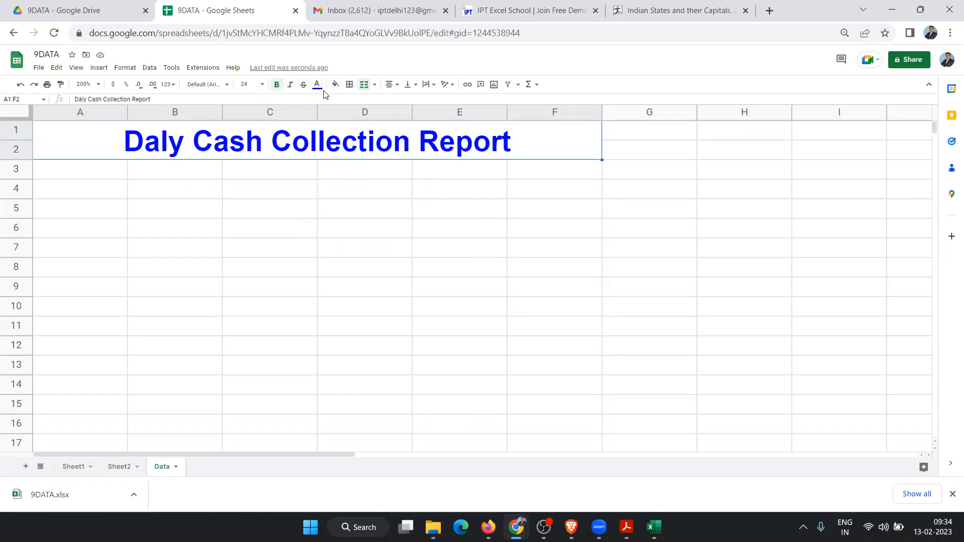
# Step: Centre the title vertically within the merged A1:F2 block
pyautogui.click(408, 87)
pyautogui.click(420, 100)
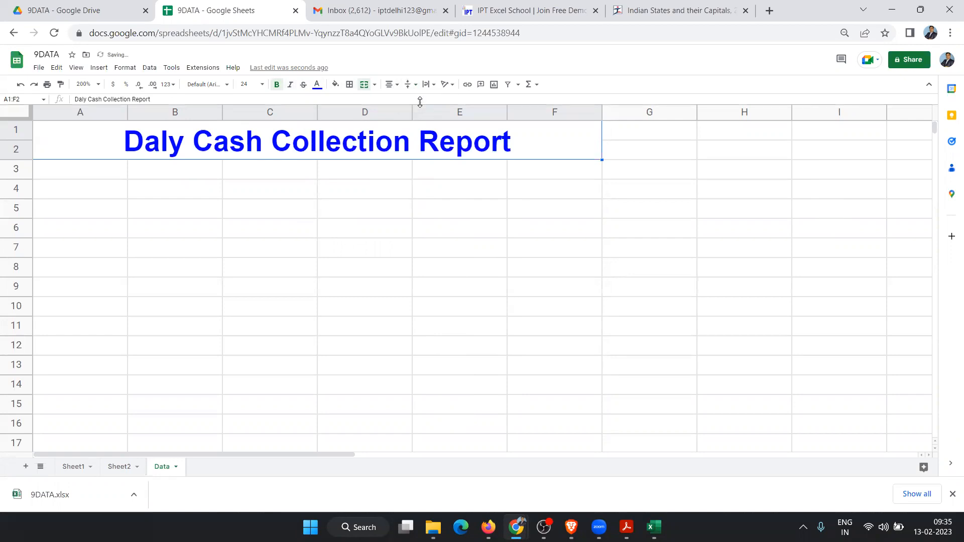
pyautogui.click(264, 199)
pyautogui.moveTo(149, 169); pyautogui.dragTo(472, 175)
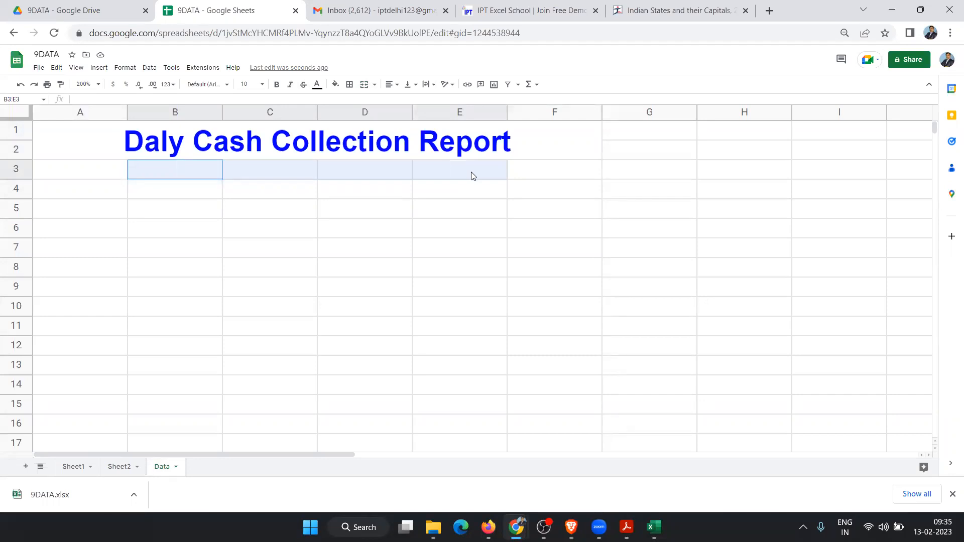
# Step: Add a top border along B3:E3 beneath the title
pyautogui.moveTo(471, 172); pyautogui.dragTo(471, 172)
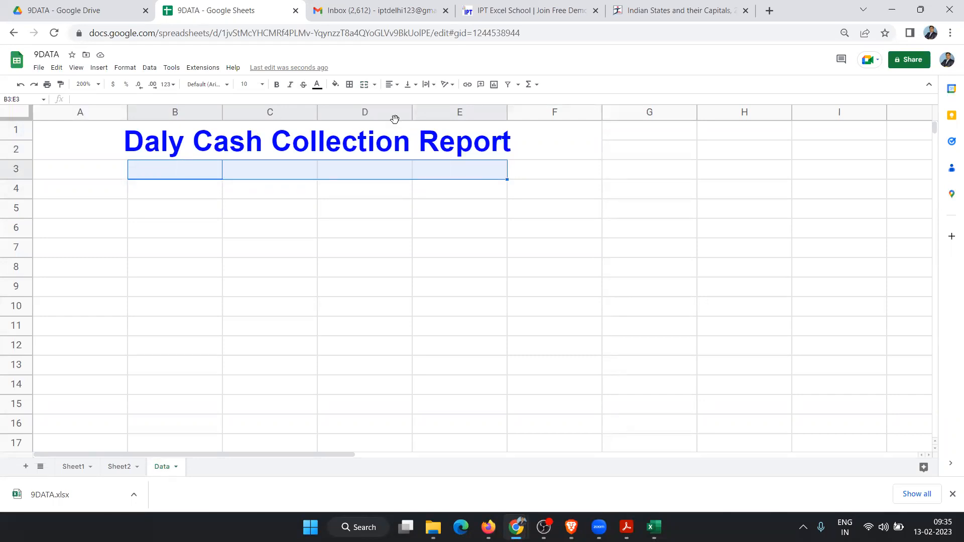
pyautogui.click(353, 89)
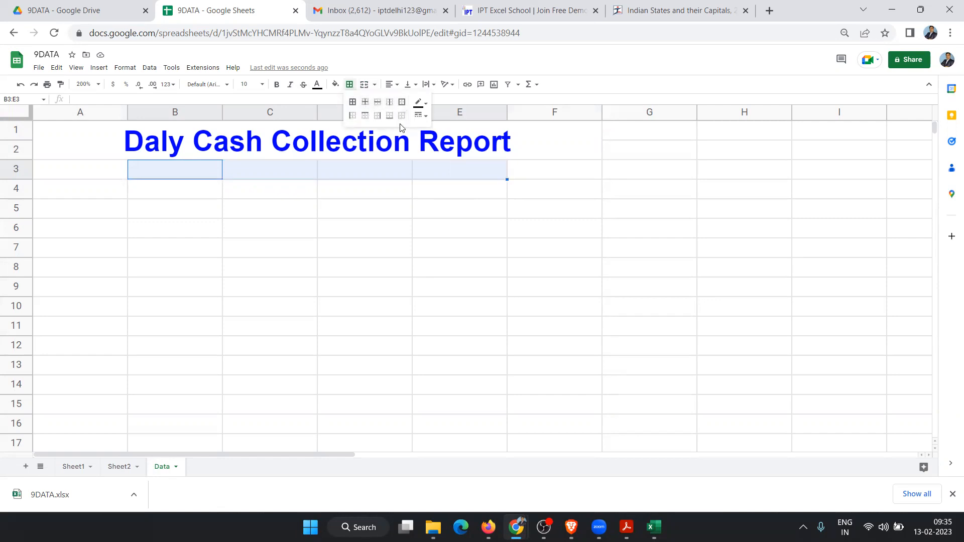
pyautogui.click(366, 118)
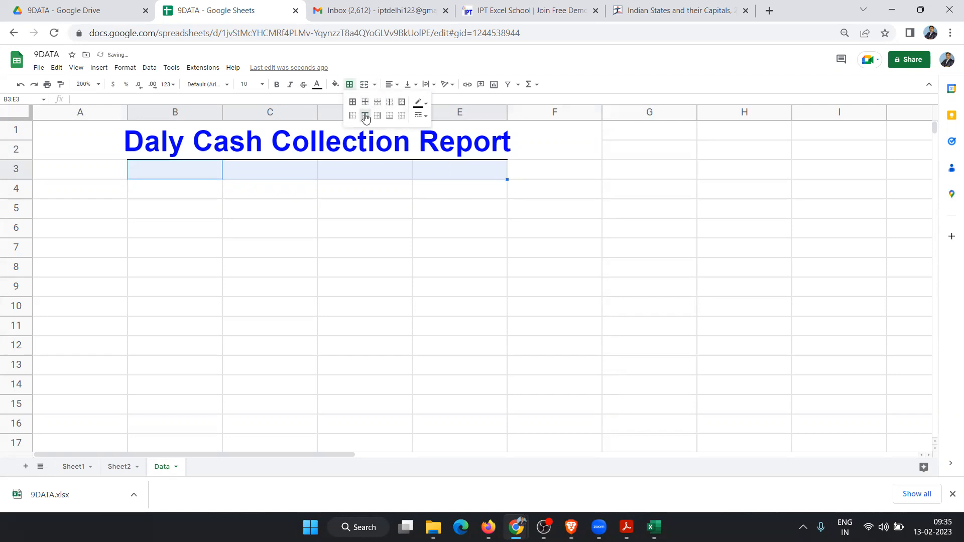
pyautogui.click(338, 249)
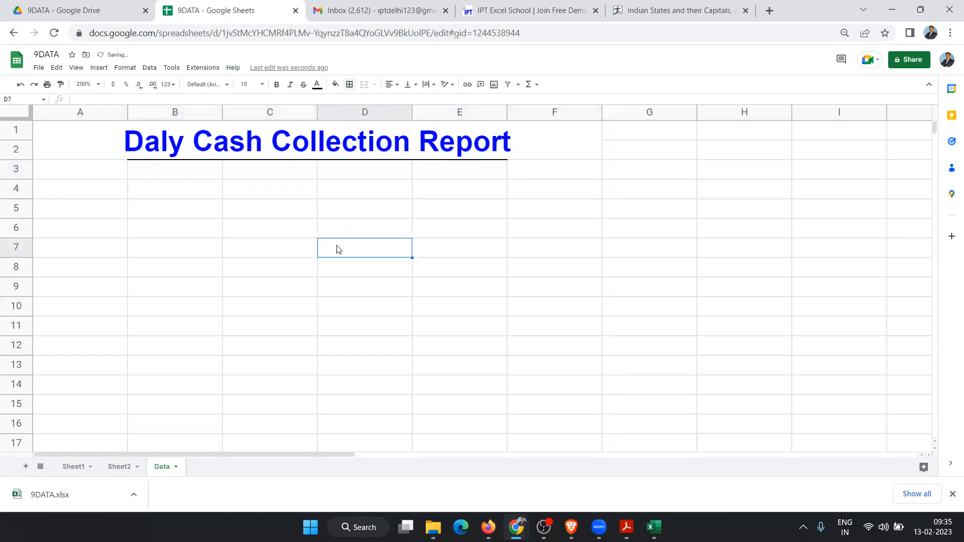
# Step: Enter the label 'Date' in A5
pyautogui.click(56, 190)
pyautogui.click(71, 203)
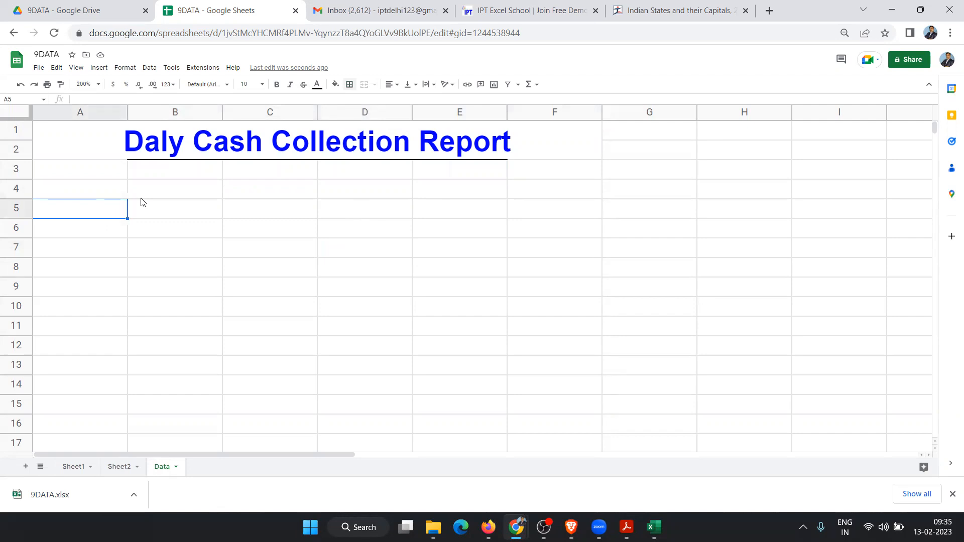
pyautogui.write('Date')
pyautogui.press('Tab')
# Step: Underline the Date label with a top border along A6:B6
pyautogui.moveTo(90, 209); pyautogui.dragTo(140, 200)
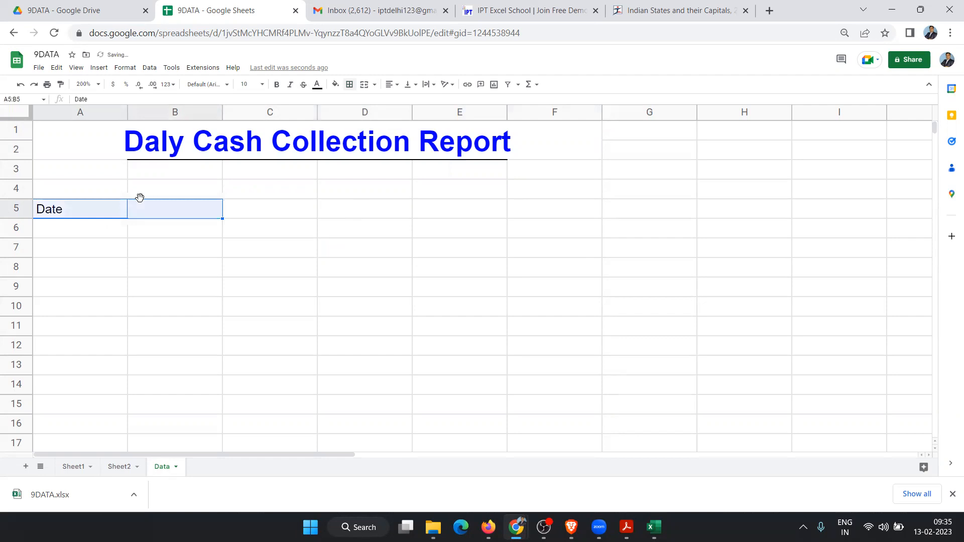
pyautogui.click(349, 85)
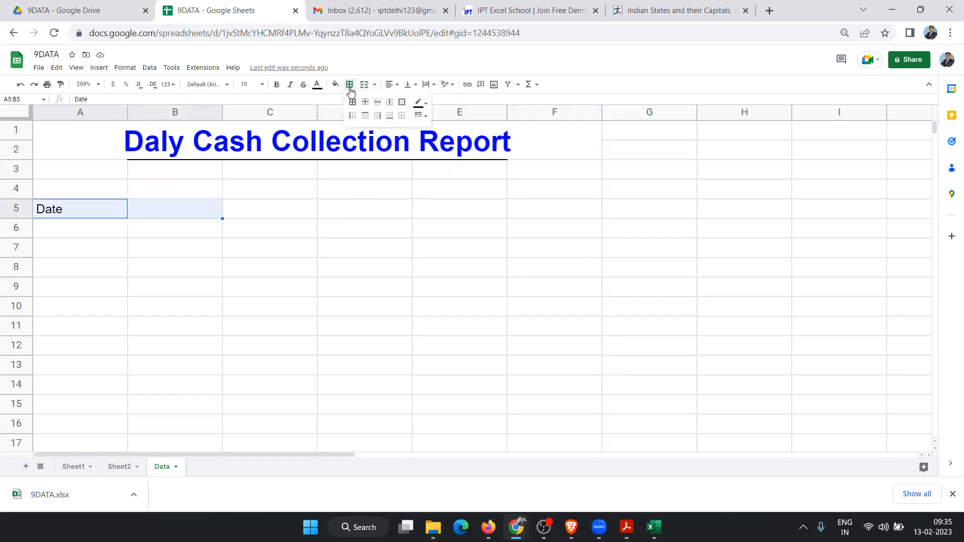
pyautogui.click(365, 116)
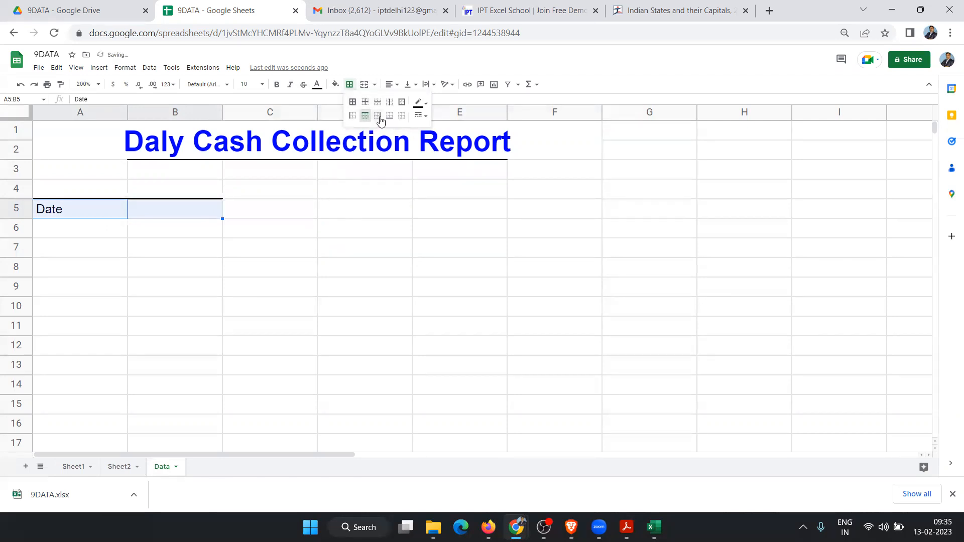
pyautogui.click(228, 269)
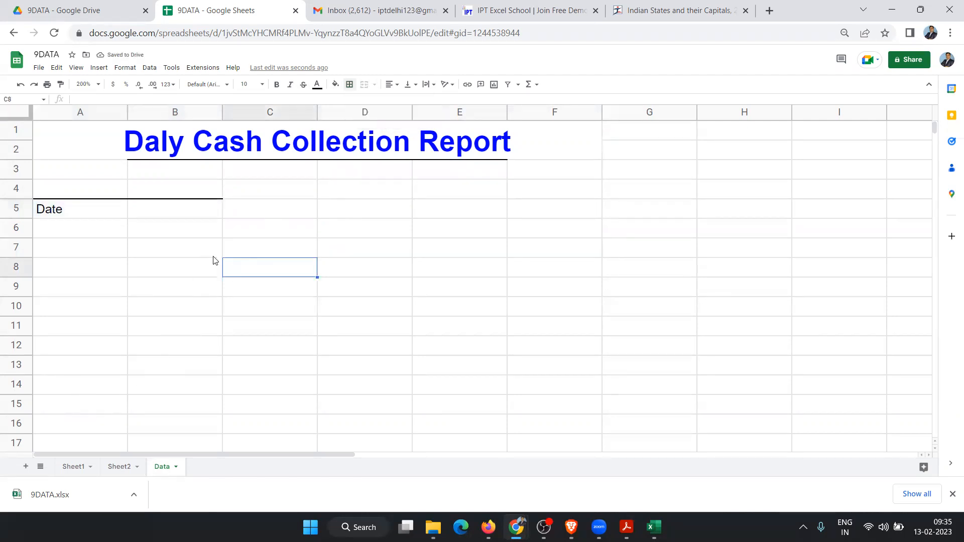
pyautogui.hotkey('ctrl', 'z')
pyautogui.click(160, 250)
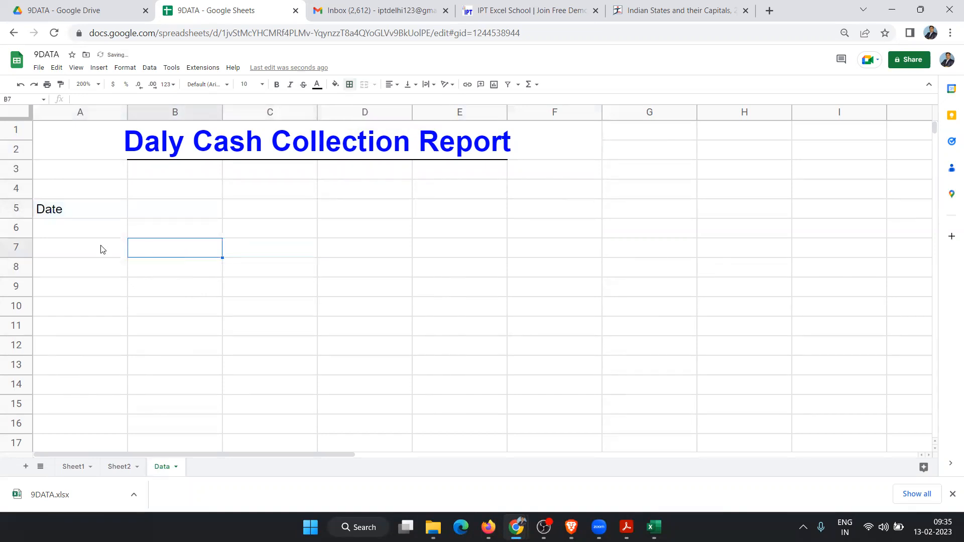
pyautogui.moveTo(98, 226); pyautogui.dragTo(152, 230)
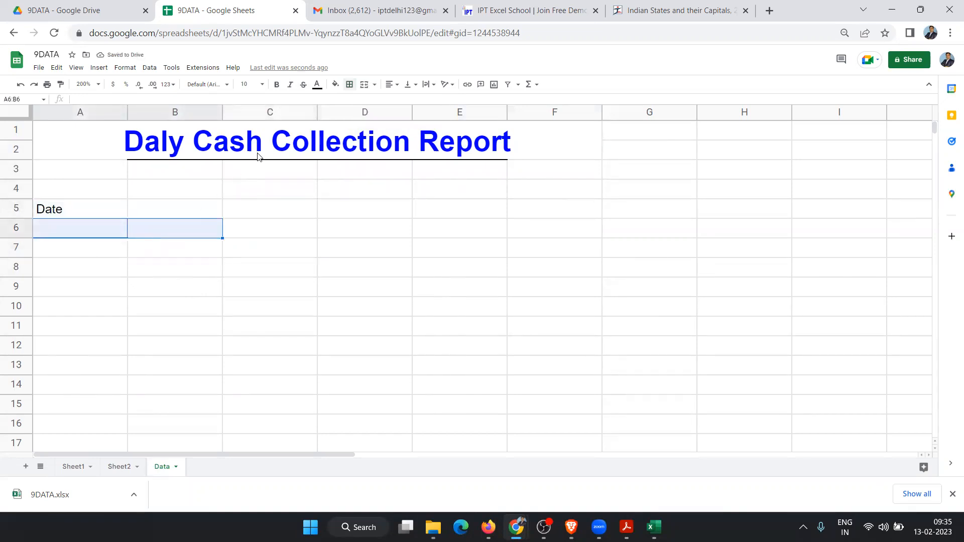
pyautogui.click(350, 84)
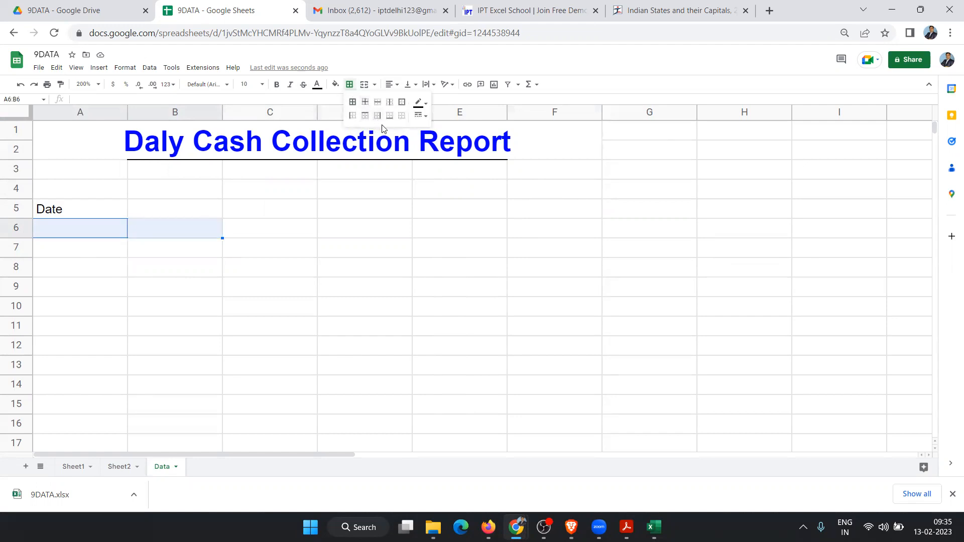
pyautogui.click(365, 116)
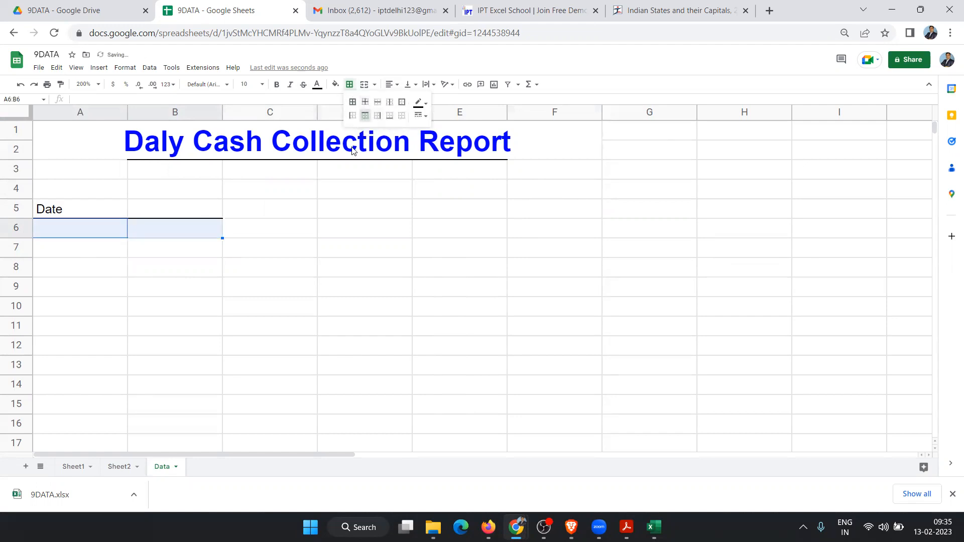
pyautogui.click(350, 171)
# Step: Enter 'Location' in D5, give D5:E5 a bottom border, and type 'Sr' in A9
pyautogui.click(384, 215)
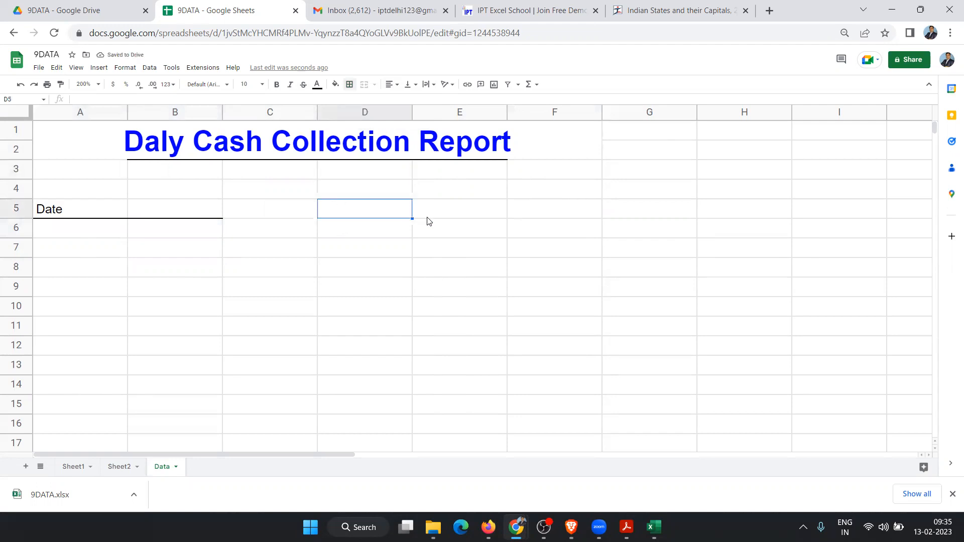
pyautogui.write('Location')
pyautogui.press('Return')
pyautogui.press('Up')
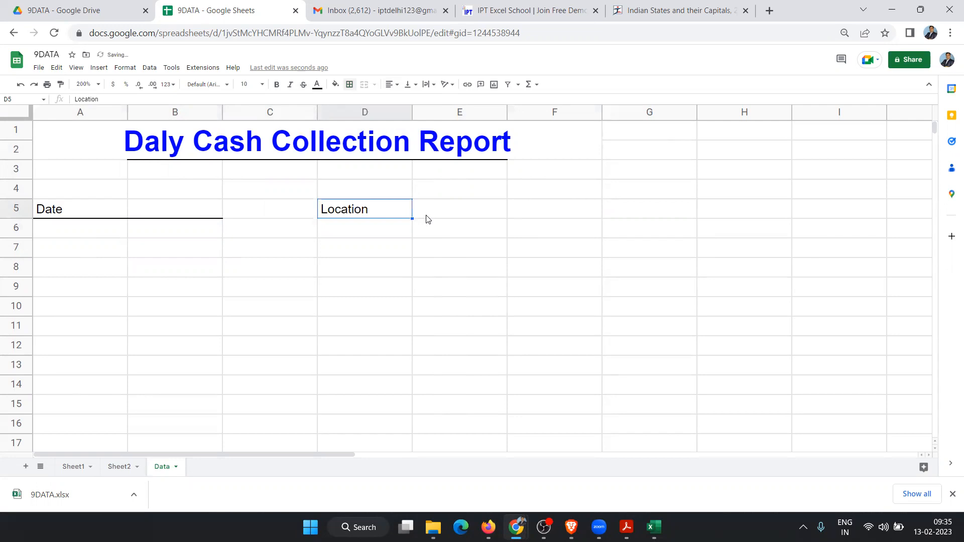
pyautogui.keyDown('shift'); pyautogui.click(426, 215); pyautogui.keyUp('shift')
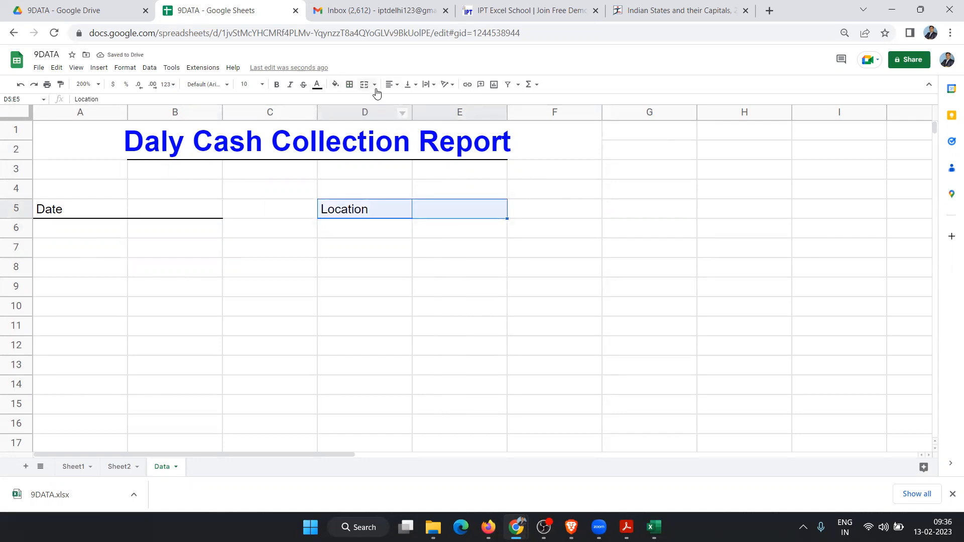
pyautogui.click(350, 84)
pyautogui.click(390, 116)
pyautogui.click(385, 308)
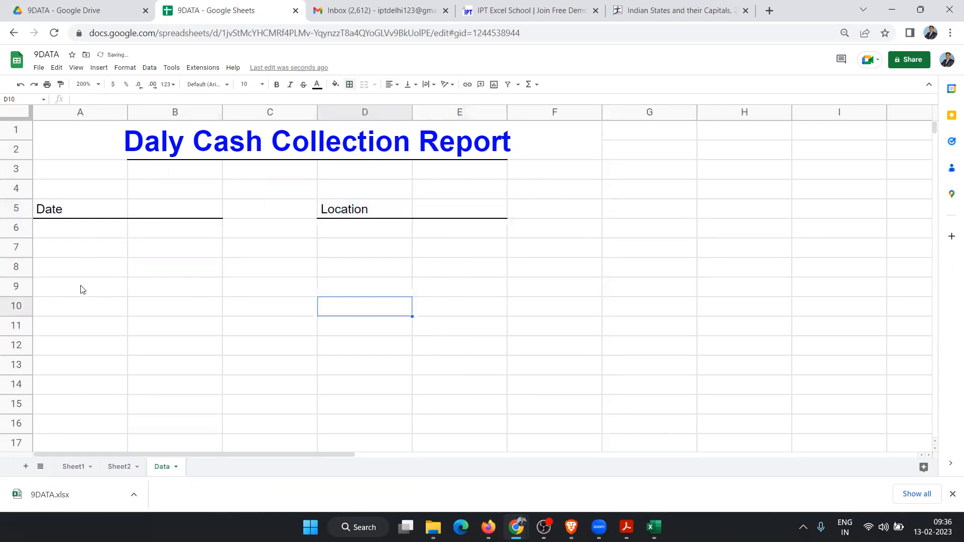
pyautogui.click(98, 290)
pyautogui.write('Sr')
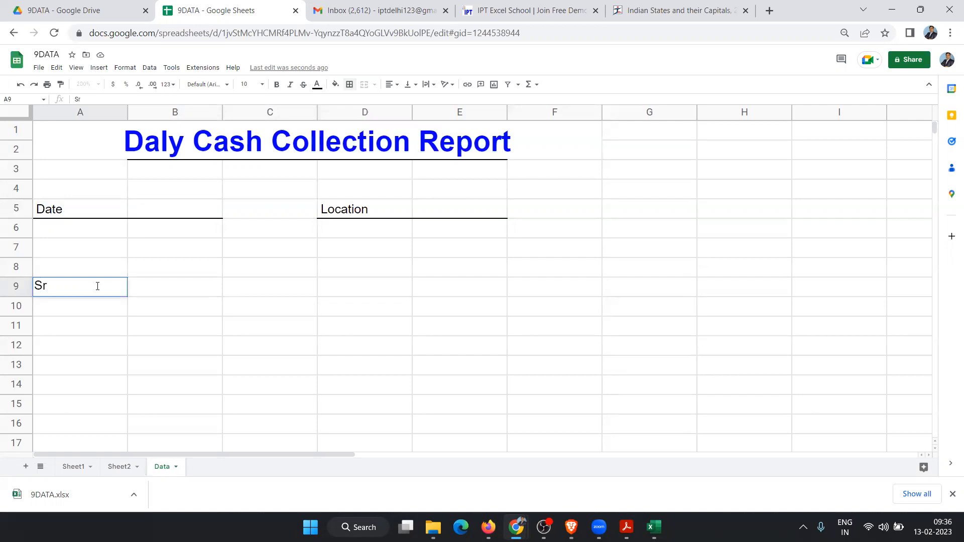
# Step: Commit 'Sr' in A9 and recheck the ranges under the Date and Location labels
pyautogui.press('Return')
pyautogui.moveTo(76, 233); pyautogui.dragTo(179, 227)
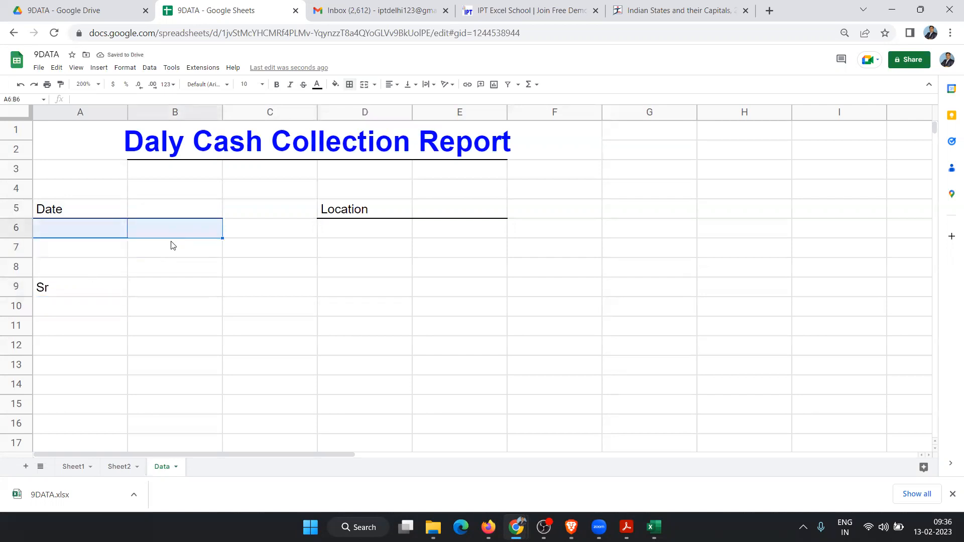
pyautogui.click(305, 236)
pyautogui.moveTo(326, 214); pyautogui.dragTo(440, 212)
pyautogui.click(416, 230)
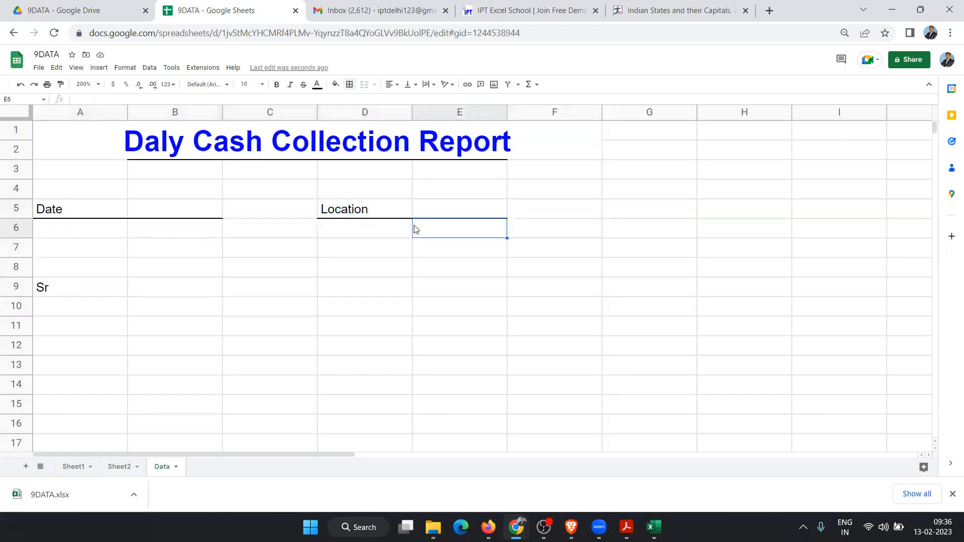
# Step: Type the headers Shop, Manager, Dr, Cr and Balance across B9:F9
pyautogui.click(152, 295)
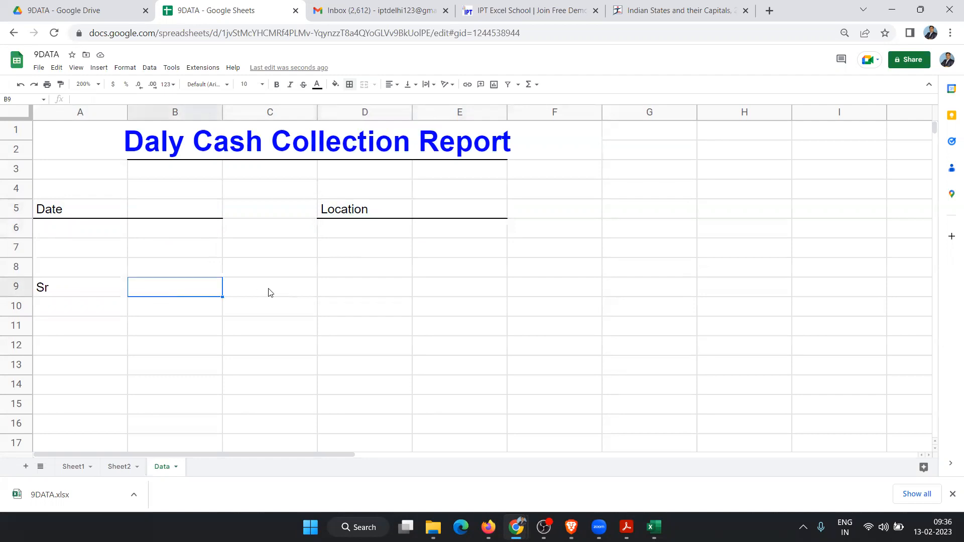
pyautogui.write('Shop')
pyautogui.press('Tab')
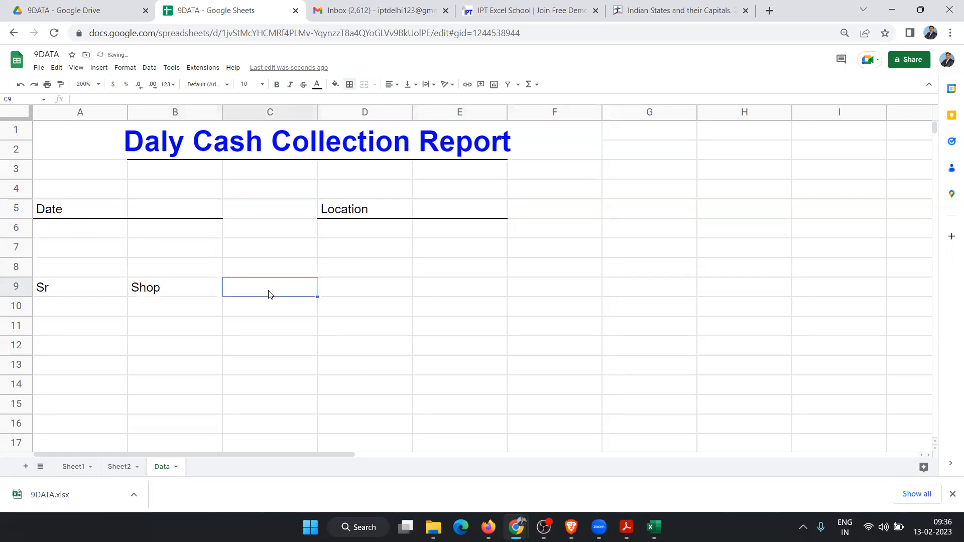
pyautogui.write('Ma')
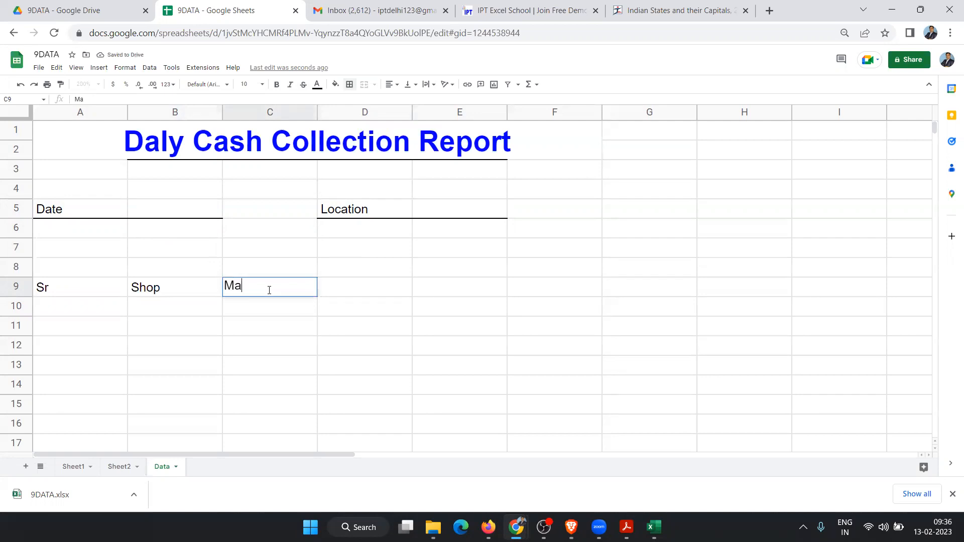
pyautogui.write('nager')
pyautogui.press('Tab')
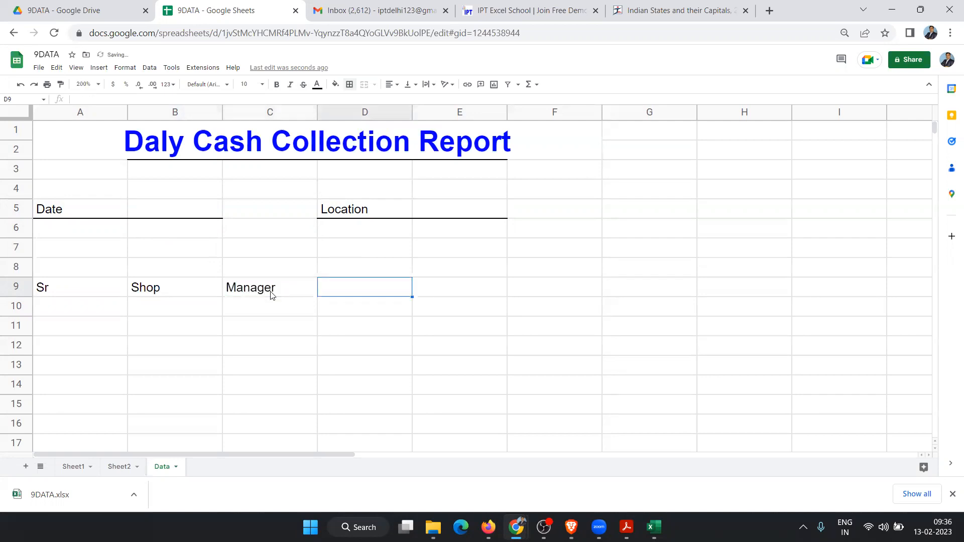
pyautogui.write('Dr')
pyautogui.press('Tab')
pyautogui.write('Cr')
pyautogui.press('Tab')
pyautogui.write('Balance')
pyautogui.press('Return')
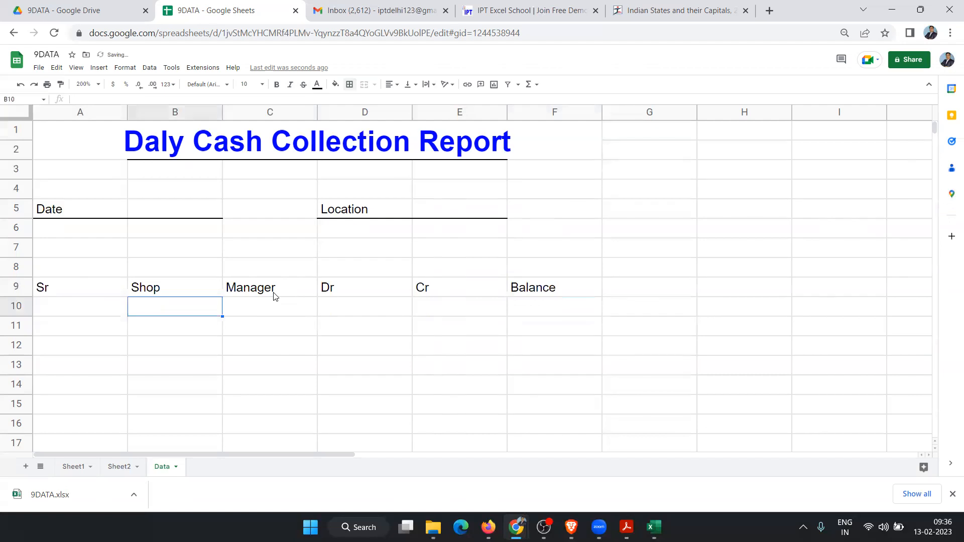
# Step: Apply all borders to A9:F21 to form the table grid
pyautogui.moveTo(90, 291); pyautogui.dragTo(480, 338)
pyautogui.scroll(-5, 482, 340)
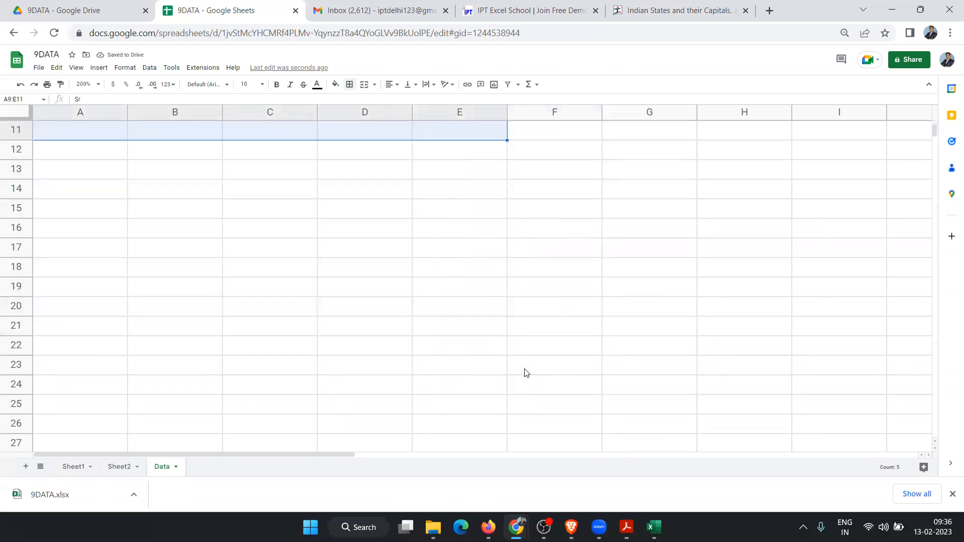
pyautogui.moveTo(541, 339); pyautogui.dragTo(540, 338)
pyautogui.scroll(3, 538, 334)
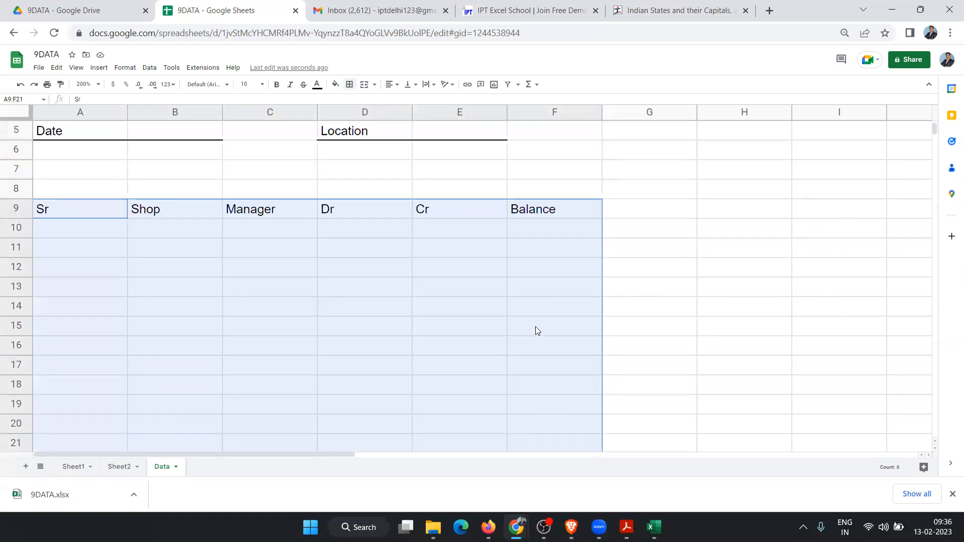
pyautogui.click(352, 86)
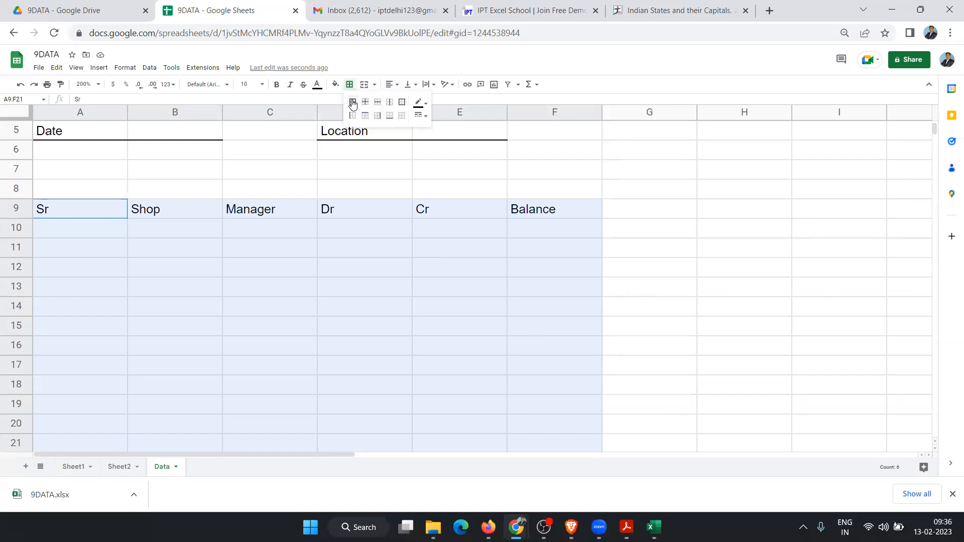
pyautogui.click(353, 101)
pyautogui.click(171, 291)
pyautogui.moveTo(79, 209); pyautogui.dragTo(541, 222)
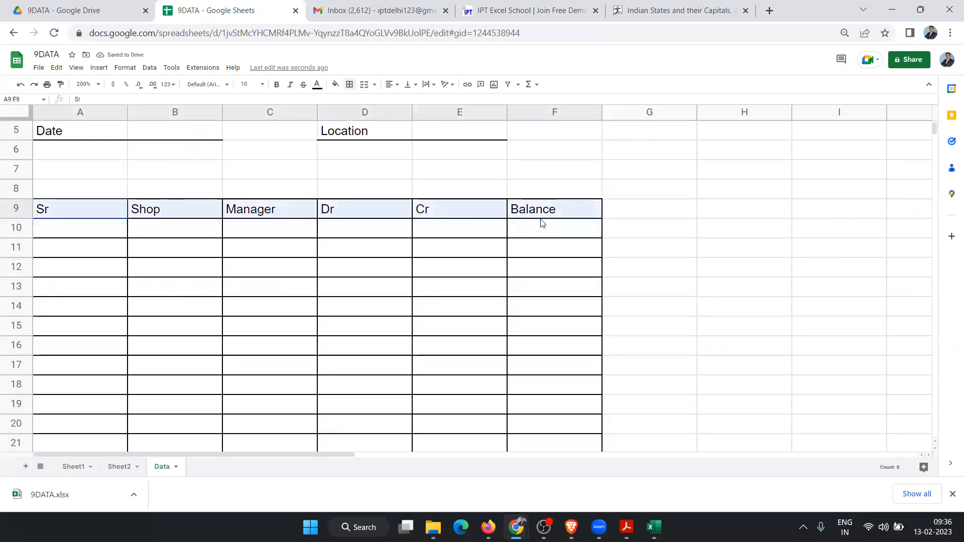
pyautogui.click(335, 84)
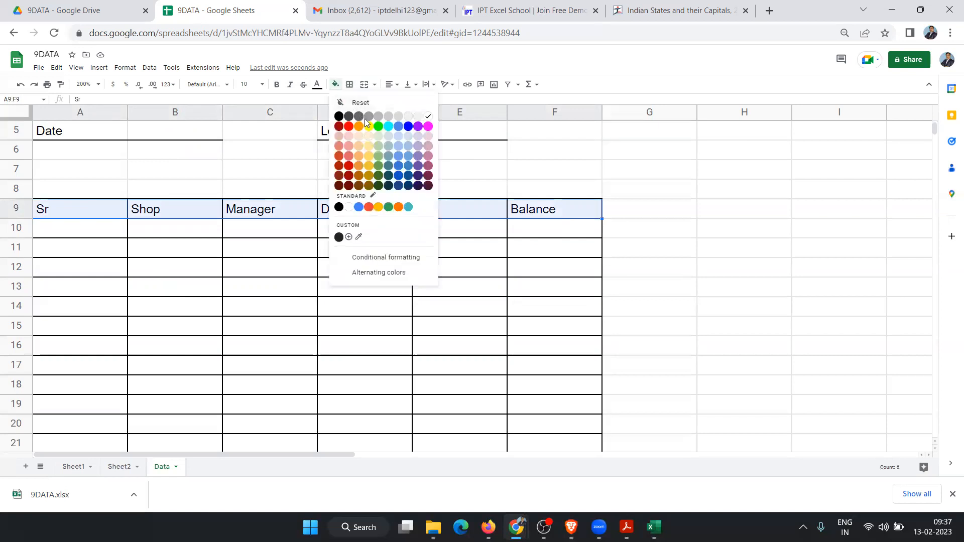
# Step: Give the A9:F9 header row a cyan fill and centre its text
pyautogui.click(388, 127)
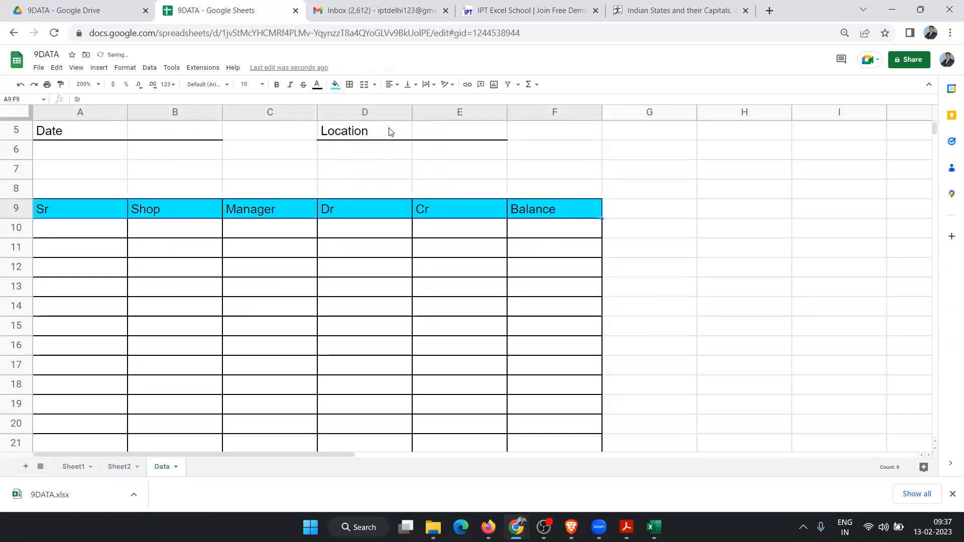
pyautogui.click(391, 84)
pyautogui.click(401, 100)
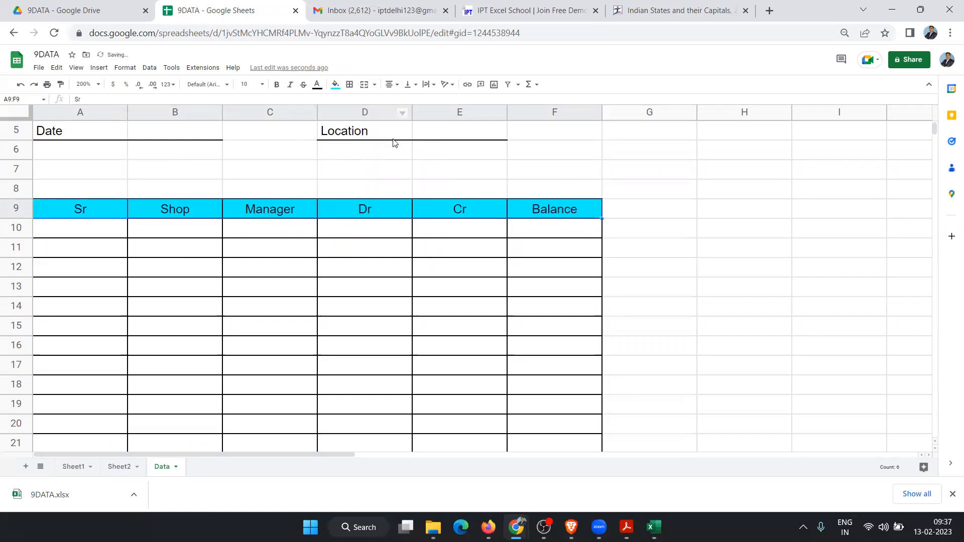
pyautogui.click(346, 257)
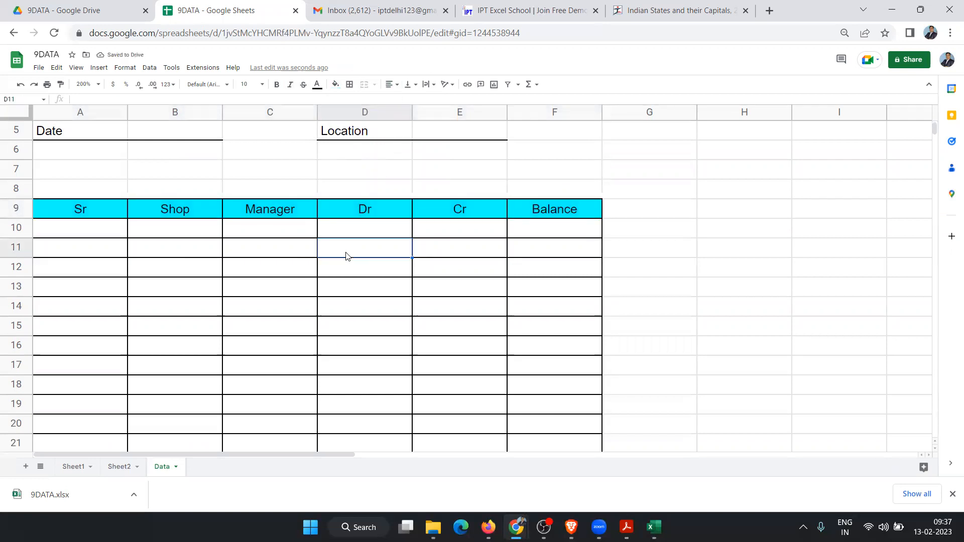
# Step: Label A21 as TOTAL and begin a =sum( formula in D21
pyautogui.scroll(-2, 367, 259)
pyautogui.click(111, 367)
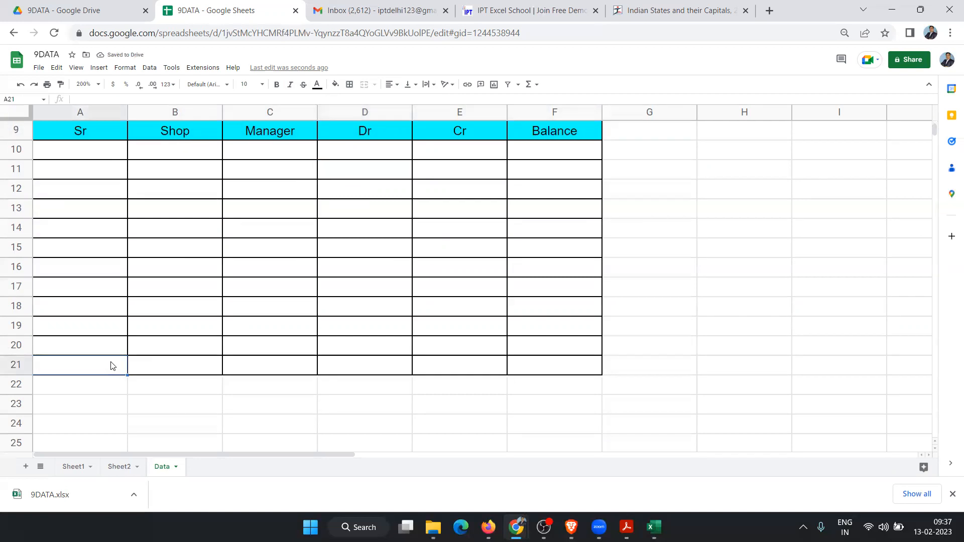
pyautogui.write('TOTAL')
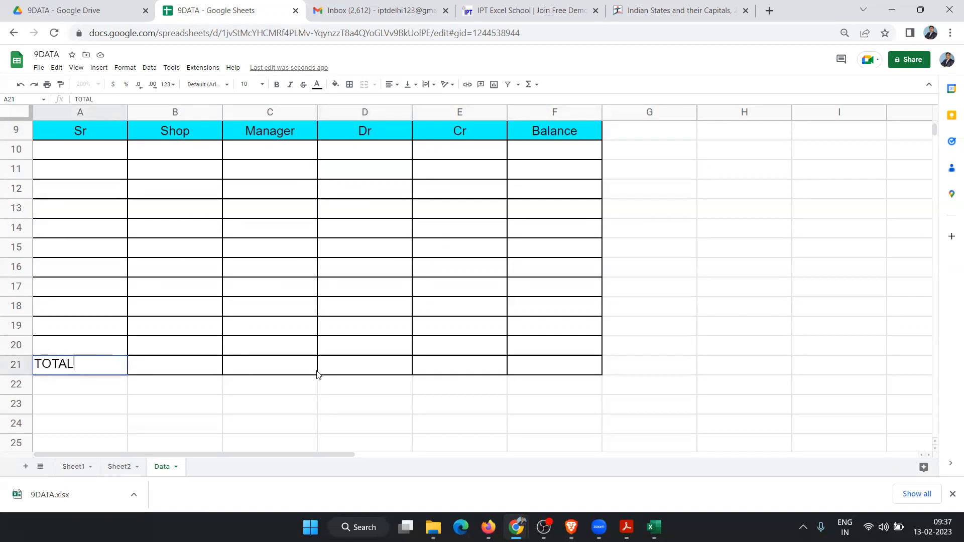
pyautogui.click(347, 370)
pyautogui.write('=sum(')
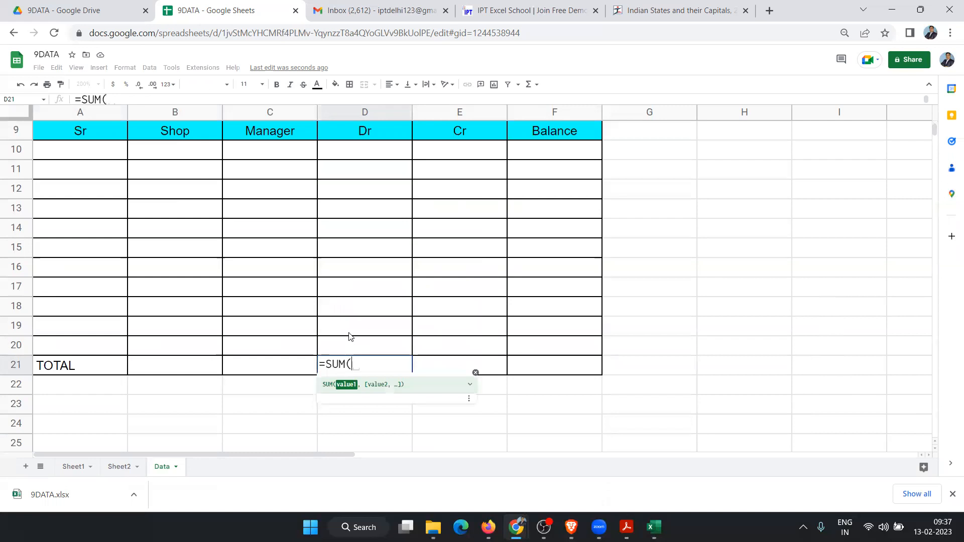
# Step: Complete the Dr total in D21 as =SUM(D10:D20)
pyautogui.moveTo(351, 349); pyautogui.dragTo(348, 153)
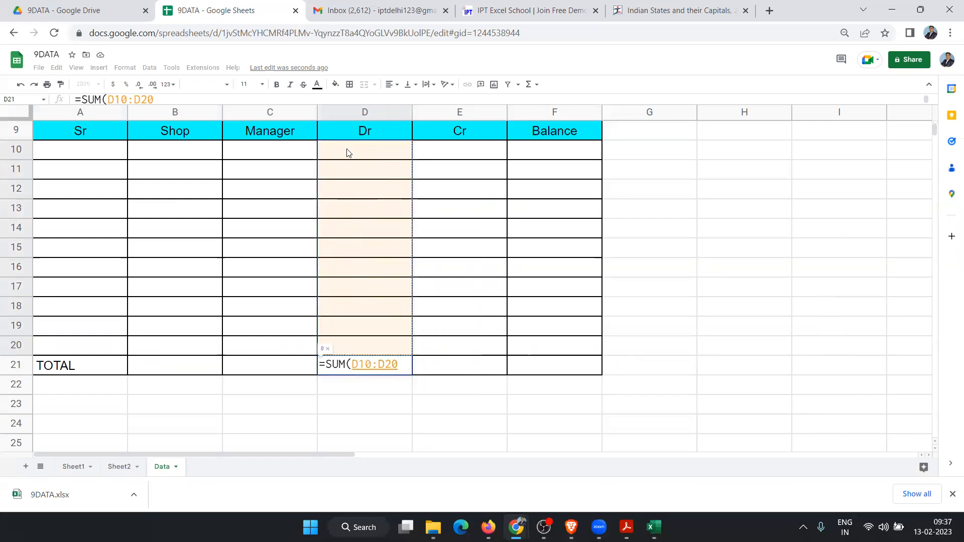
pyautogui.write(')')
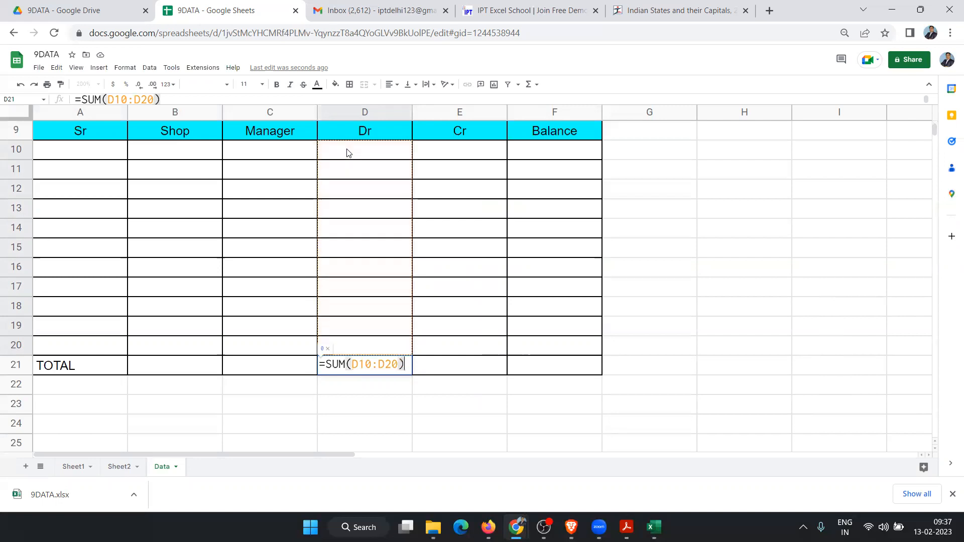
pyautogui.press('Return')
pyautogui.press('Up')
# Step: Enter the Cr total =SUM(E10:E20) in E21
pyautogui.press('Right')
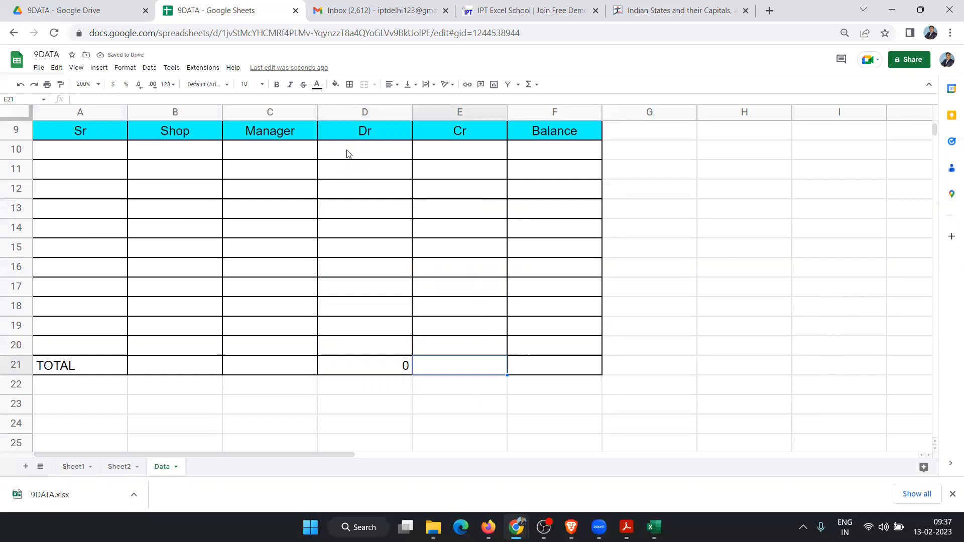
pyautogui.write('=SUM(')
pyautogui.press('Up')
pyautogui.hotkey('shift', 'Up')
pyautogui.hotkey('shift', 'Up')
pyautogui.hotkey('shift', 'Up')
pyautogui.hotkey('shift', 'Up')
pyautogui.hotkey('shift', 'Up')
pyautogui.hotkey('shift', 'Up')
pyautogui.hotkey('shift', 'Up')
pyautogui.hotkey('shift', 'Up')
pyautogui.hotkey('shift', 'Up')
pyautogui.hotkey('shift', 'Up')
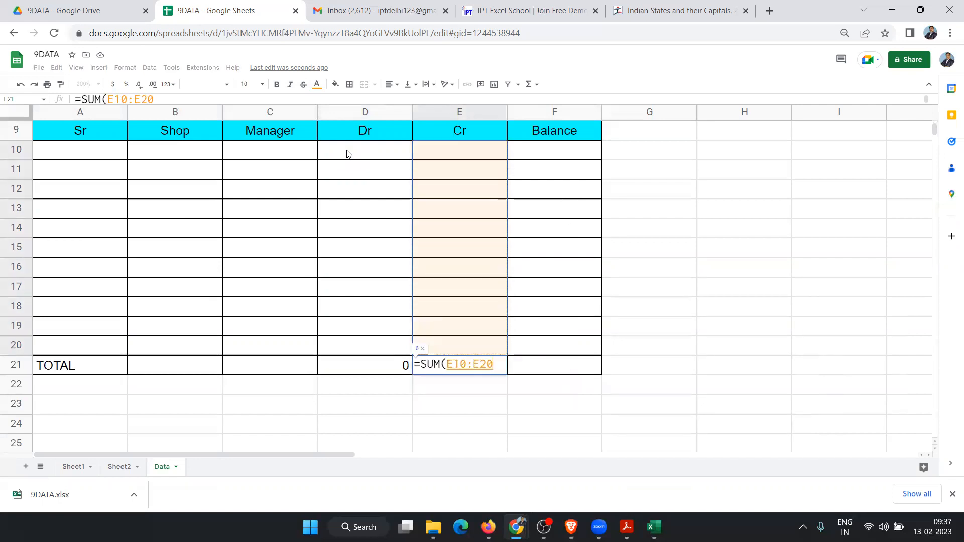
pyautogui.write(')')
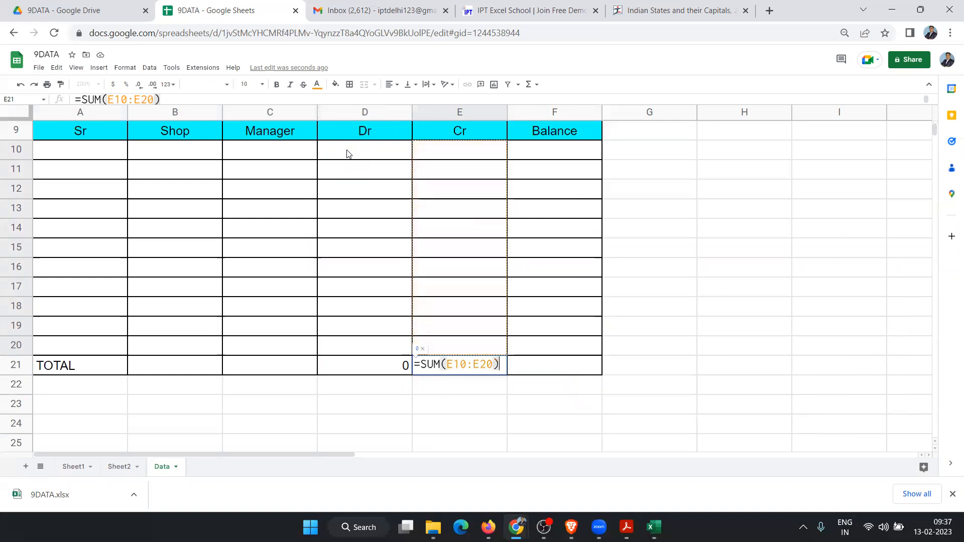
pyautogui.press('Return')
# Step: Enter the balance formula =E21-D21 in F21
pyautogui.press('Up')
pyautogui.press('Up')
pyautogui.press('Right')
pyautogui.press('Down')
pyautogui.press('Up')
pyautogui.press('Up')
pyautogui.press('Down')
pyautogui.press('Down')
pyautogui.press('Up')
pyautogui.press('Down')
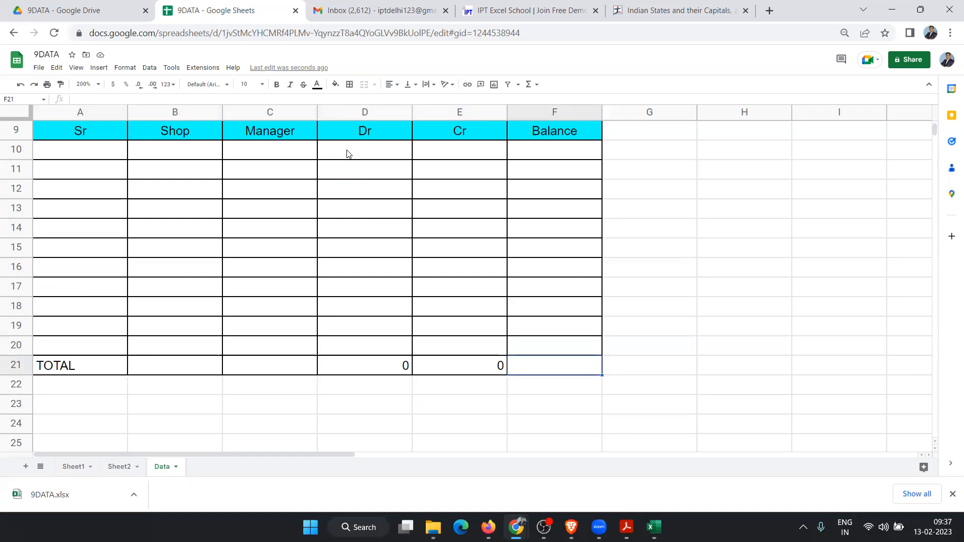
pyautogui.write('=')
pyautogui.press('Left')
pyautogui.write('-')
pyautogui.press('Left')
pyautogui.press('Return')
pyautogui.press('Up')
pyautogui.press('Up')
pyautogui.hotkey('ctrl', 'Up')
pyautogui.press('Up')
pyautogui.press('Up')
pyautogui.press('Up')
pyautogui.press('Up')
pyautogui.press('Up')
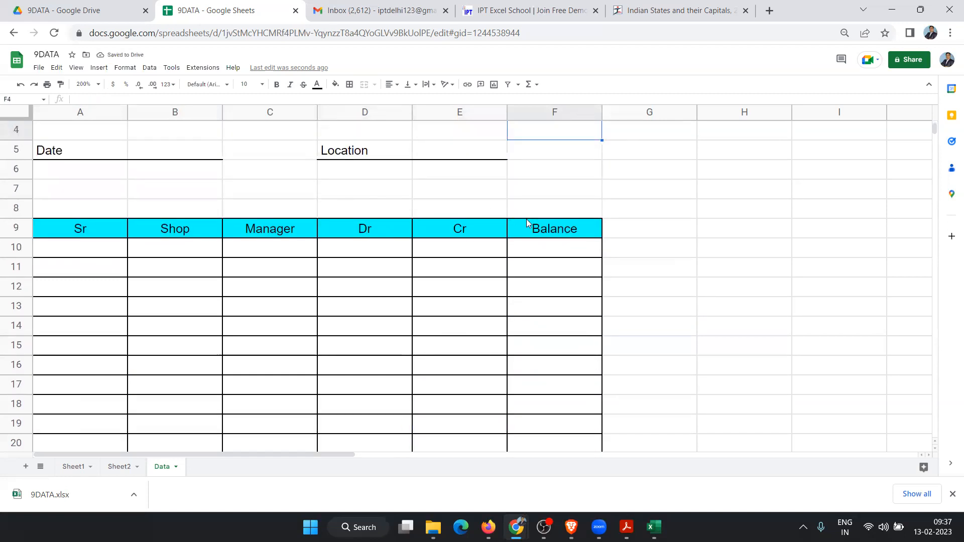
# Step: Enter the first balance formula =E10-D10 in F10
pyautogui.click(541, 246)
pyautogui.write('=')
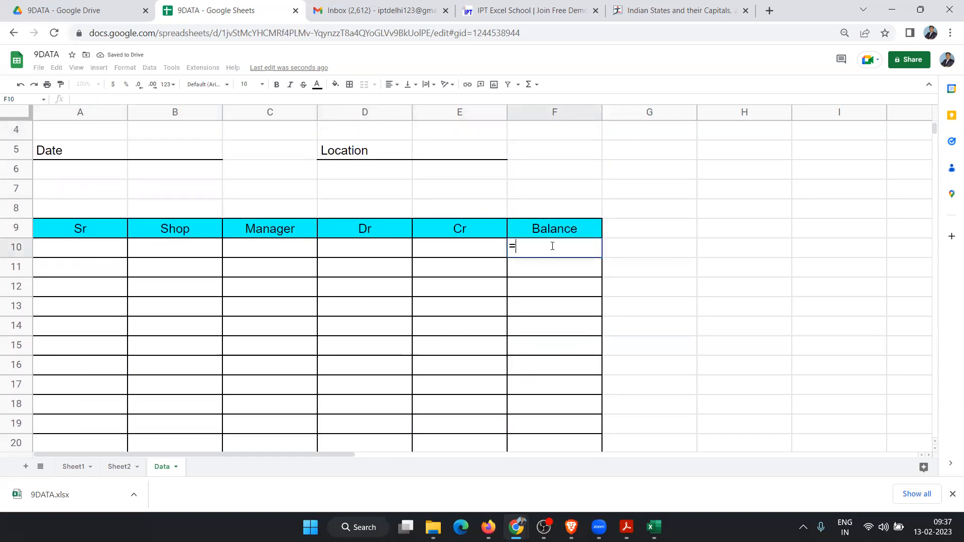
pyautogui.press('Left')
pyautogui.write('-')
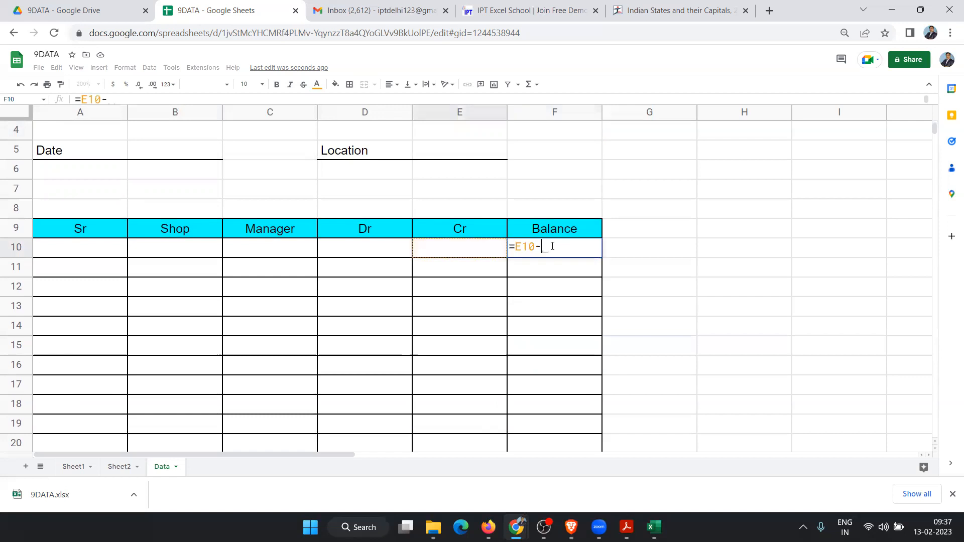
pyautogui.click(382, 251)
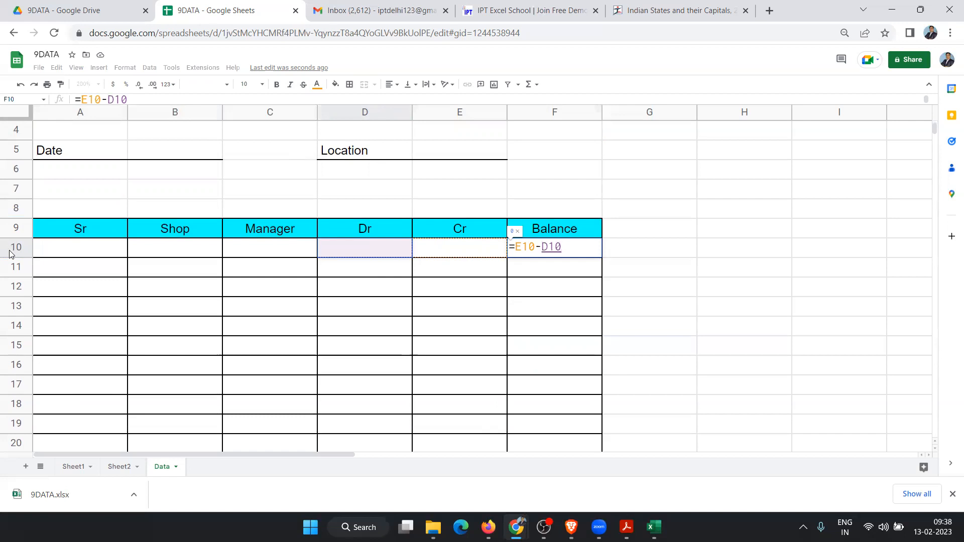
pyautogui.press('Return')
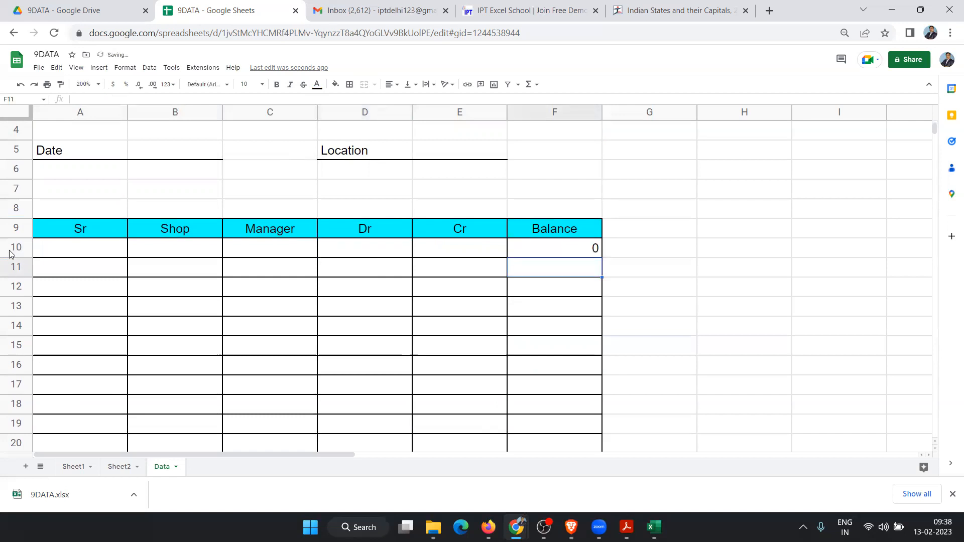
# Step: Enter the running balance formula =F10+E11-D11 in F11
pyautogui.write('=')
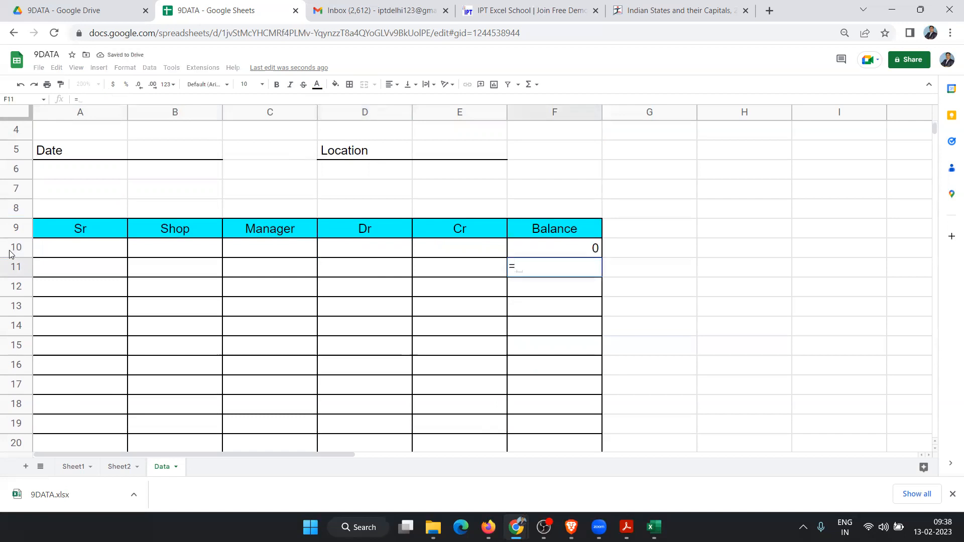
pyautogui.click(594, 251)
pyautogui.write('+')
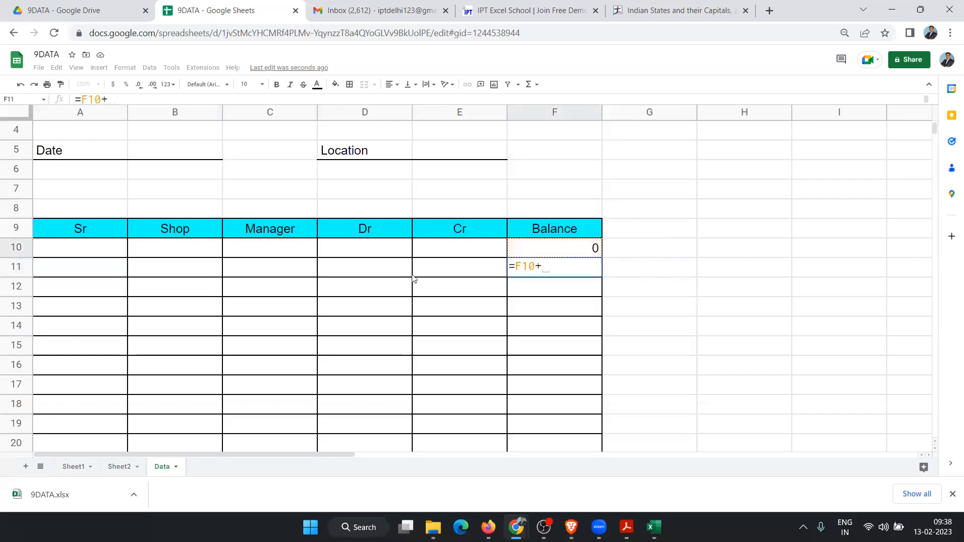
pyautogui.click(454, 267)
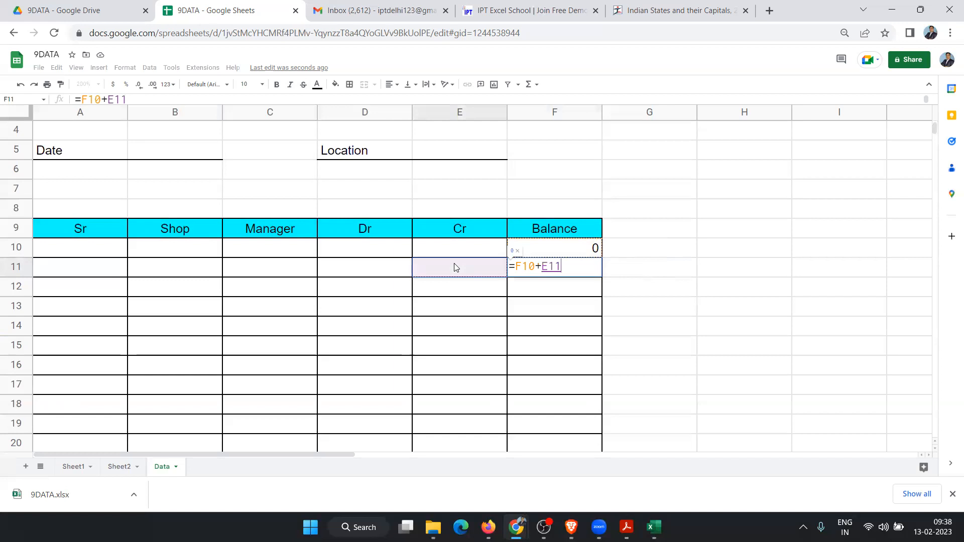
pyautogui.write('-')
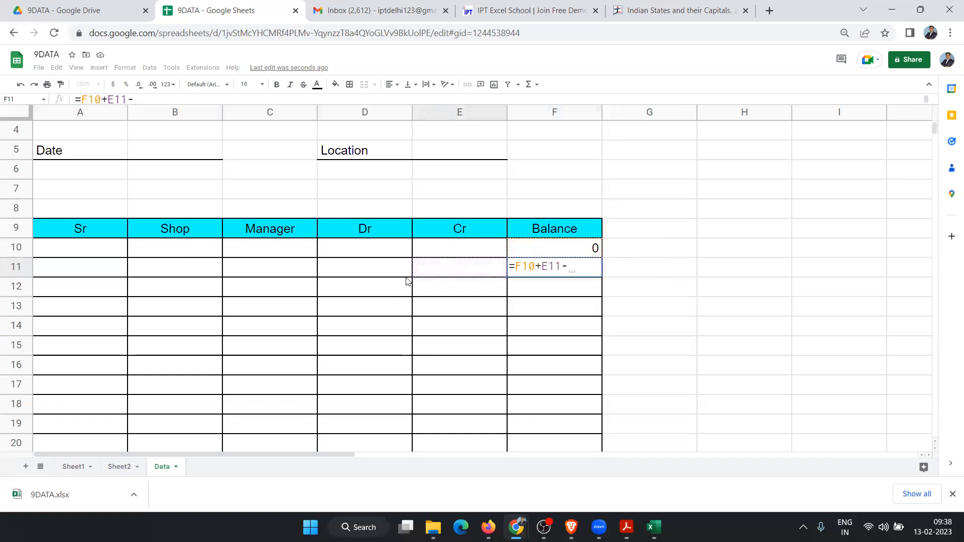
pyautogui.click(397, 274)
pyautogui.press('Return')
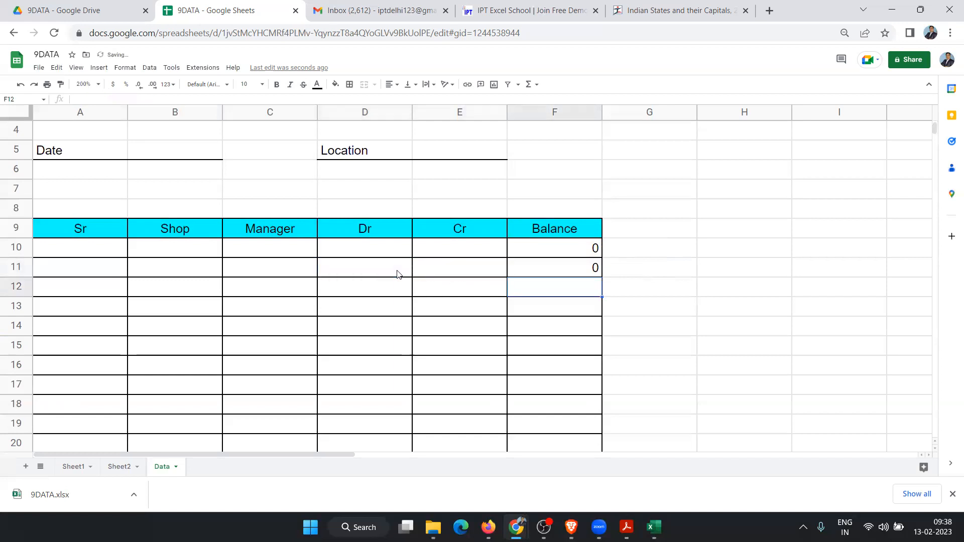
# Step: Drag the F11 formula down, then review the F10 and F11 formulas' references unchanged
pyautogui.moveTo(594, 265); pyautogui.dragTo(575, 376)
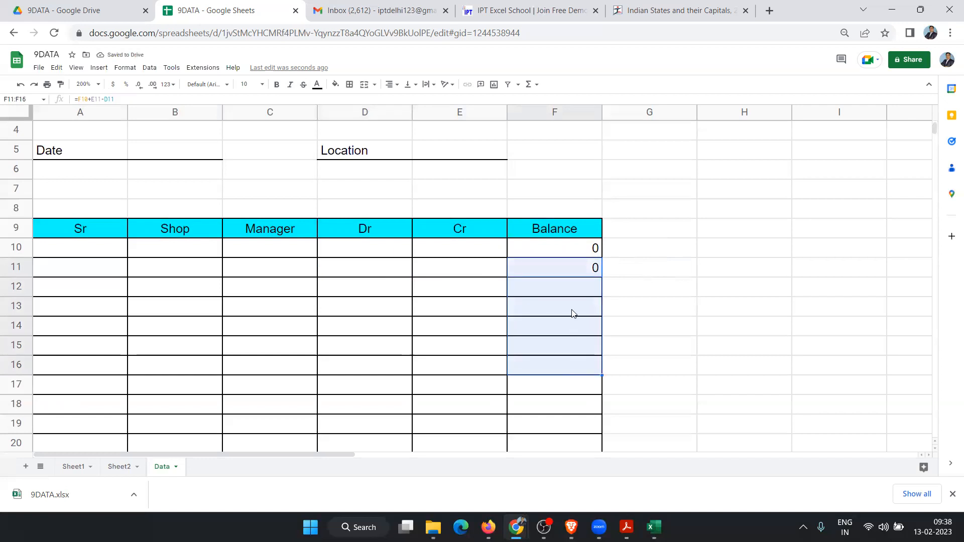
pyautogui.click(574, 251)
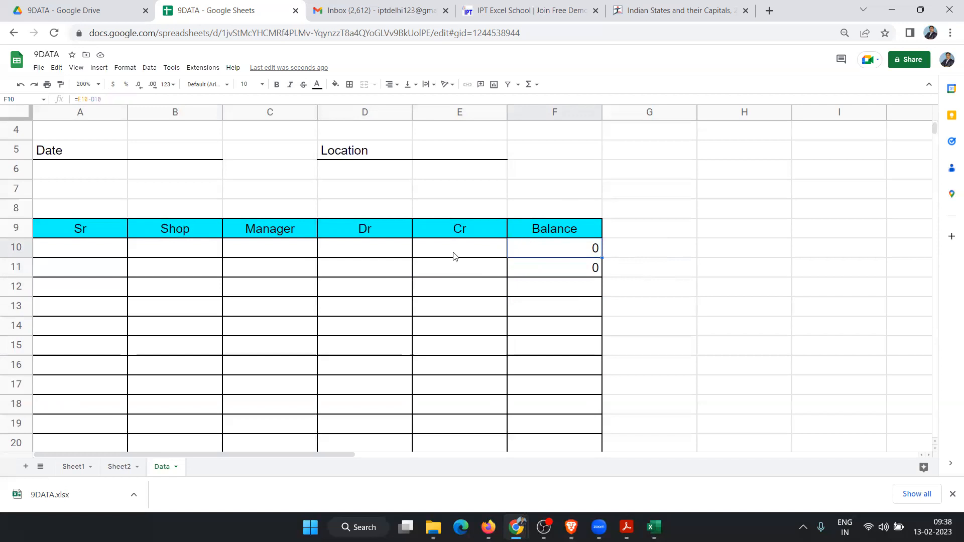
pyautogui.click(576, 269)
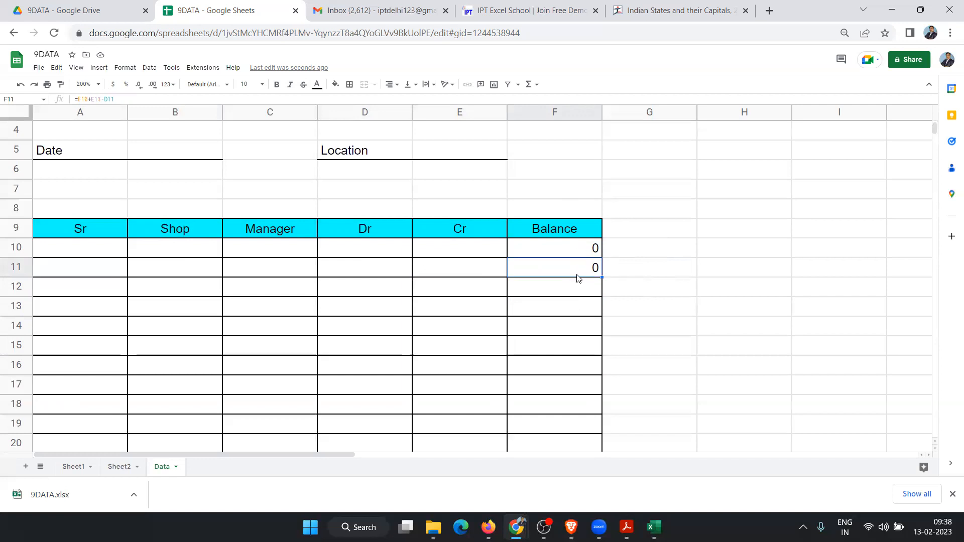
pyautogui.doubleClick(562, 270)
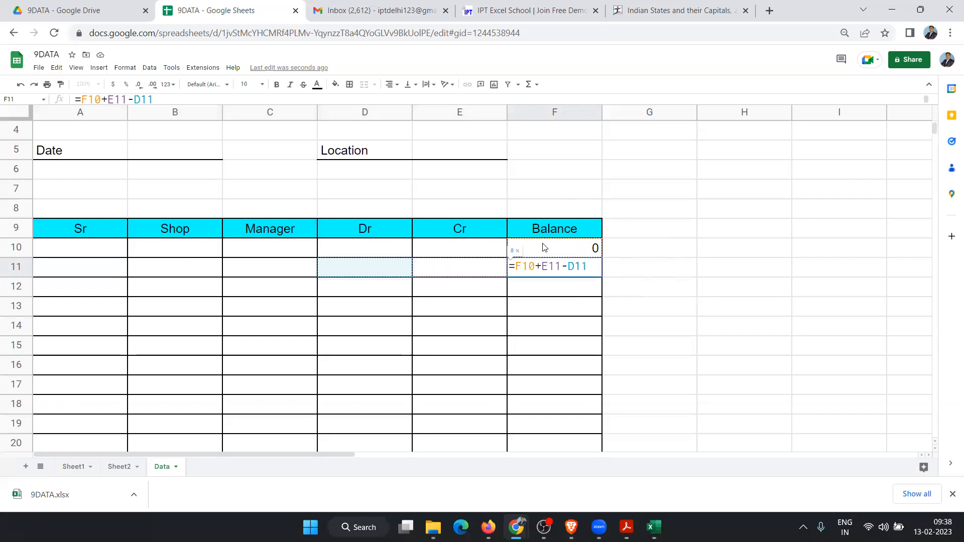
pyautogui.doubleClick(529, 272)
pyautogui.doubleClick(547, 267)
pyautogui.doubleClick(565, 268)
pyautogui.click(579, 269)
pyautogui.doubleClick(579, 270)
pyautogui.press('Return')
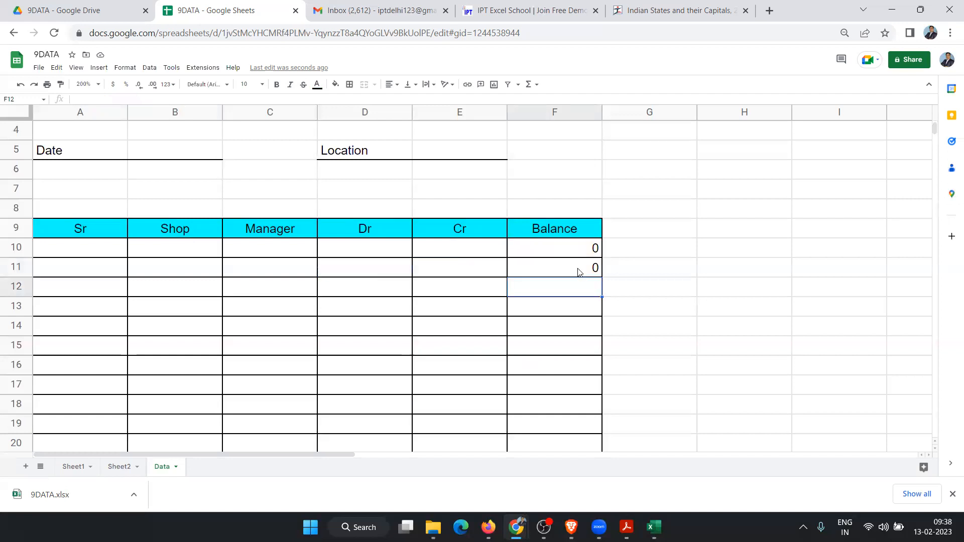
# Step: Copy F11's running balance formula down to F20 and verify the F20 formula
pyautogui.click(570, 270)
pyautogui.scroll(-1, 574, 383)
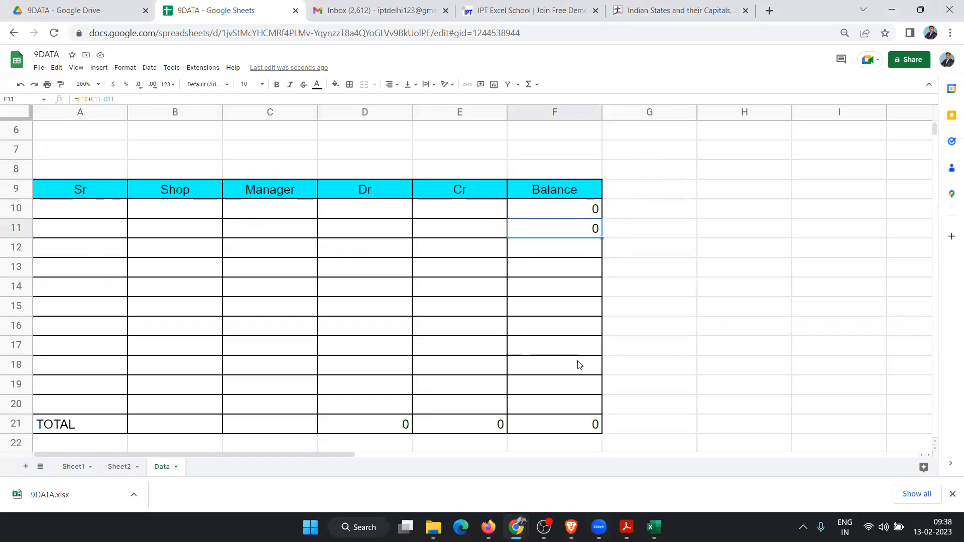
pyautogui.moveTo(602, 237); pyautogui.dragTo(594, 410)
pyautogui.click(595, 407)
pyautogui.doubleClick(595, 407)
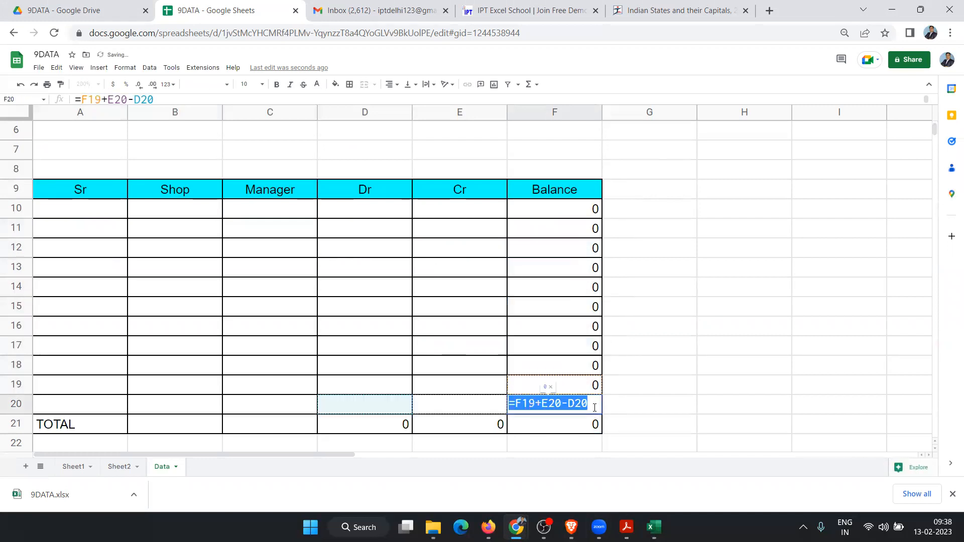
pyautogui.press('Escape')
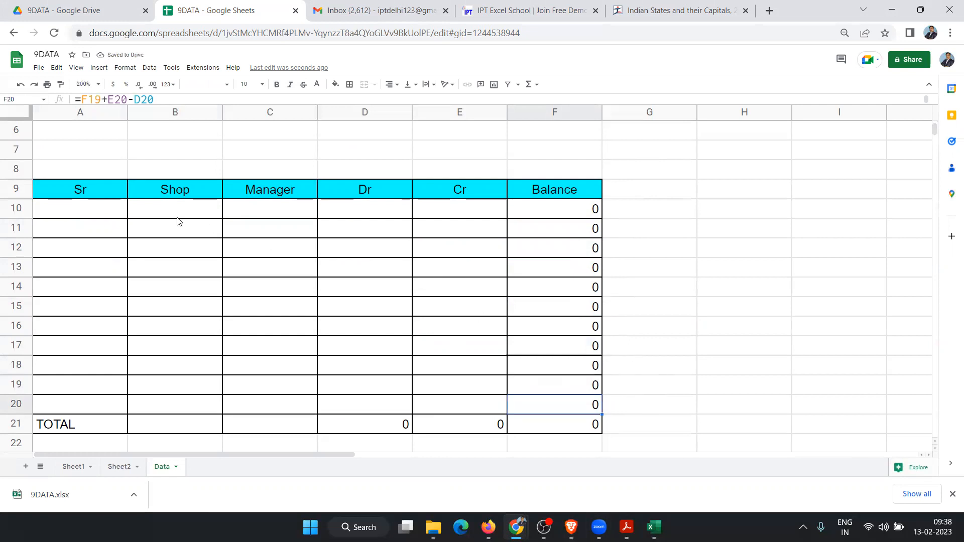
pyautogui.click(159, 211)
pyautogui.press('Up')
pyautogui.press('Left')
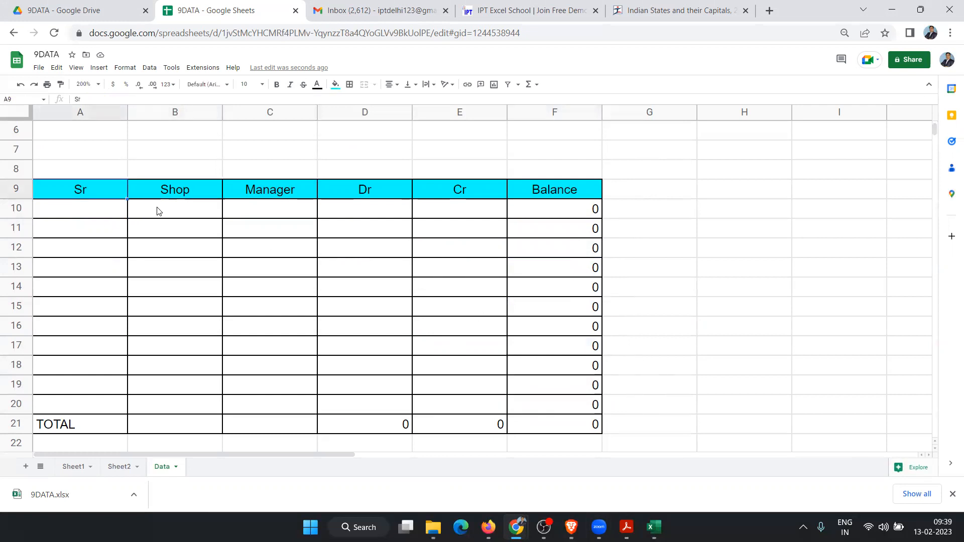
# Step: Fill row 10 with Sr 1, shop ABC, the manager's name, Dr 500 and Cr 1500
pyautogui.click(90, 217)
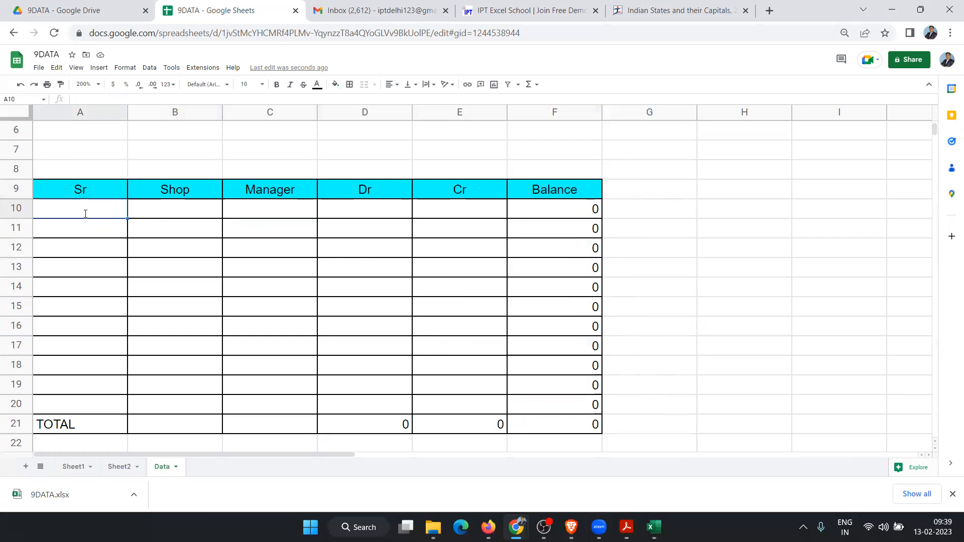
pyautogui.write('1')
pyautogui.press('Tab')
pyautogui.write('ABC')
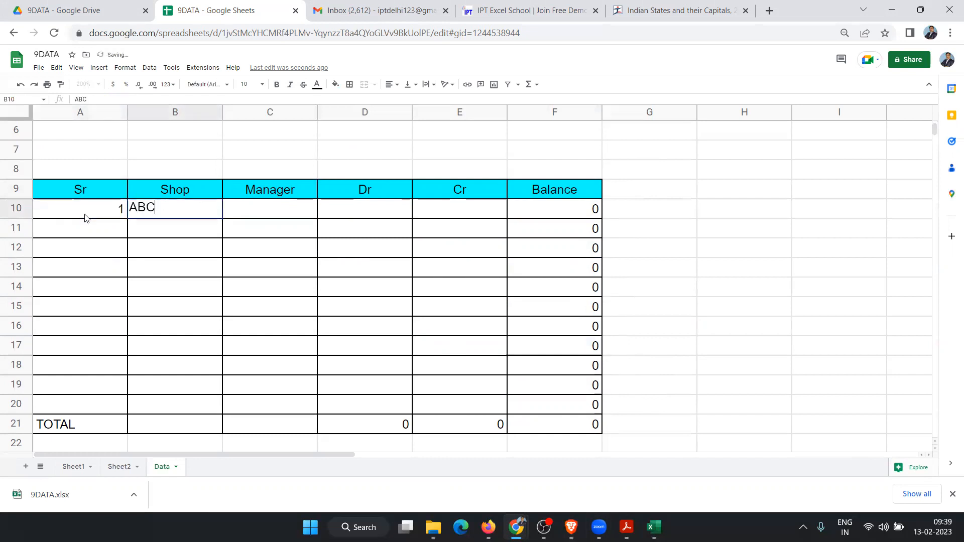
pyautogui.press('Tab')
pyautogui.write('Ravi')
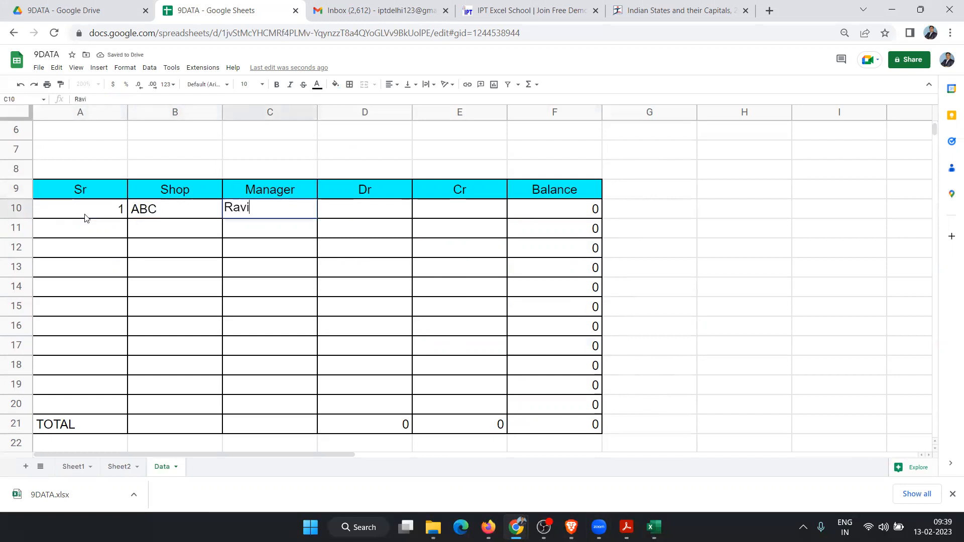
pyautogui.press('Tab')
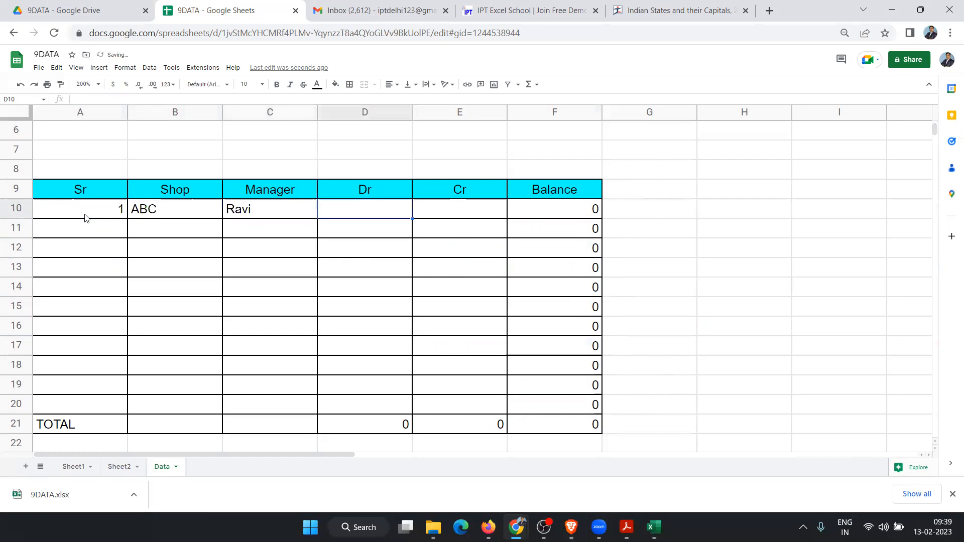
pyautogui.write('500')
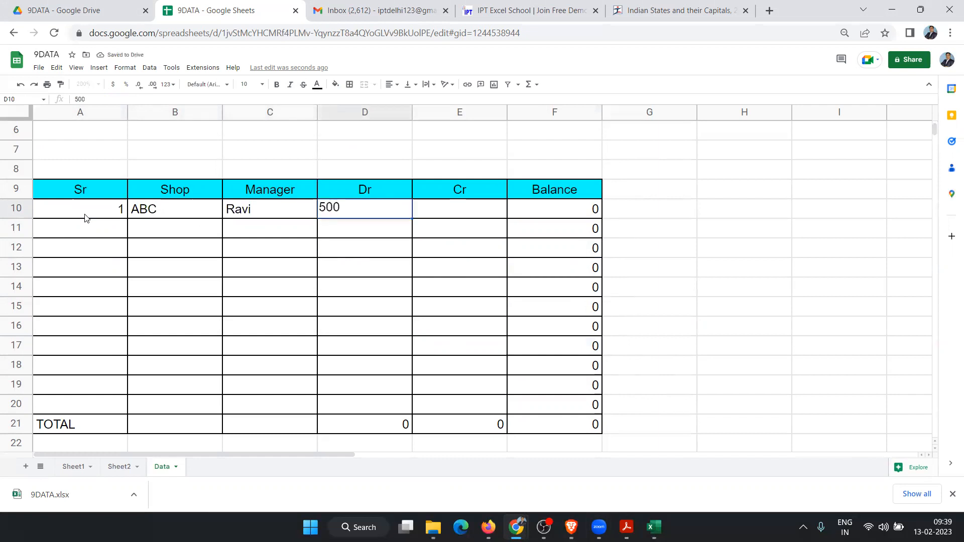
pyautogui.press('Tab')
pyautogui.write('1500')
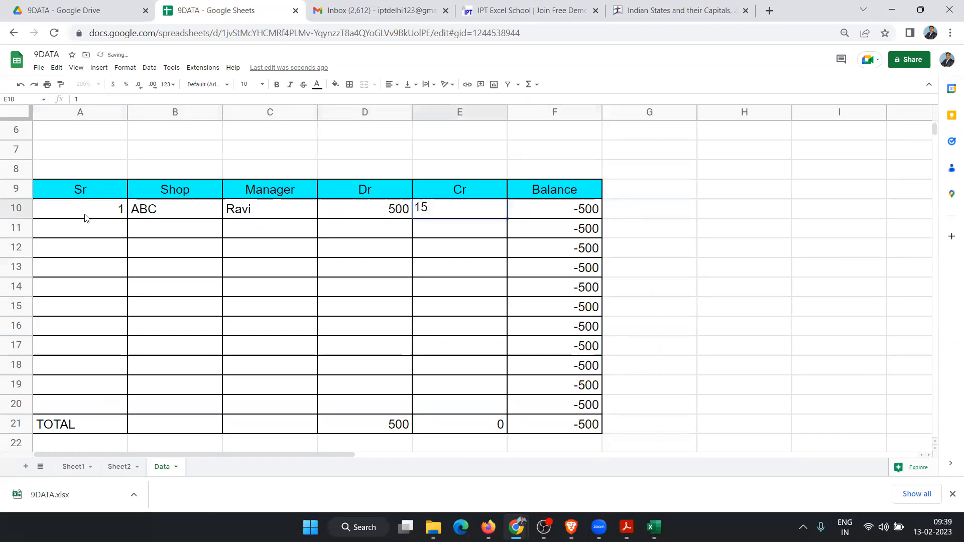
pyautogui.press('Return')
pyautogui.press('Right')
pyautogui.press('Right')
pyautogui.press('Up')
pyautogui.press('Left')
pyautogui.press('Left')
pyautogui.press('Left')
pyautogui.press('Left')
pyautogui.press('Left')
pyautogui.press('Down')
pyautogui.press('Left')
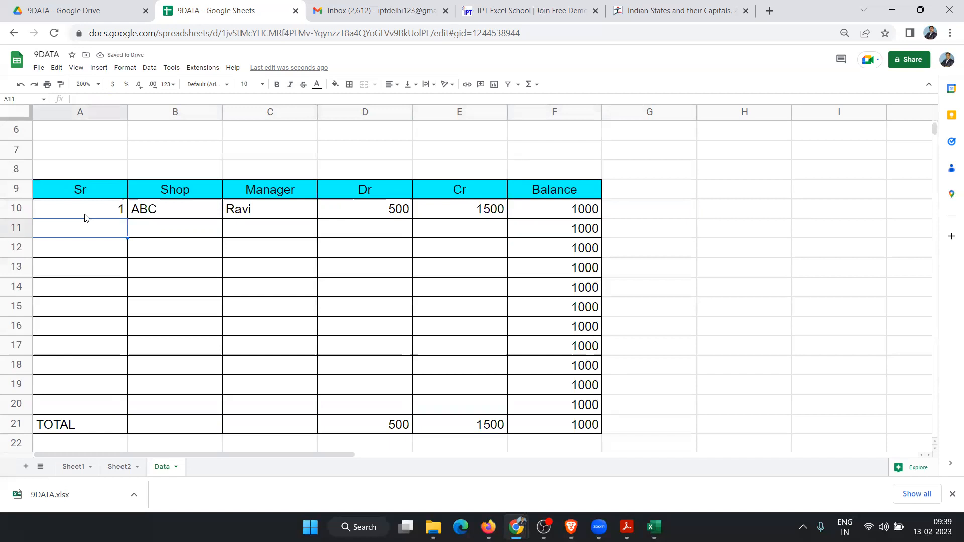
# Step: Fill row 11 with Sr 2, shop XYZ, the manager's name, Dr 1500 and Cr 4500
pyautogui.write('2')
pyautogui.press('Tab')
pyautogui.write('XYZ')
pyautogui.press('Tab')
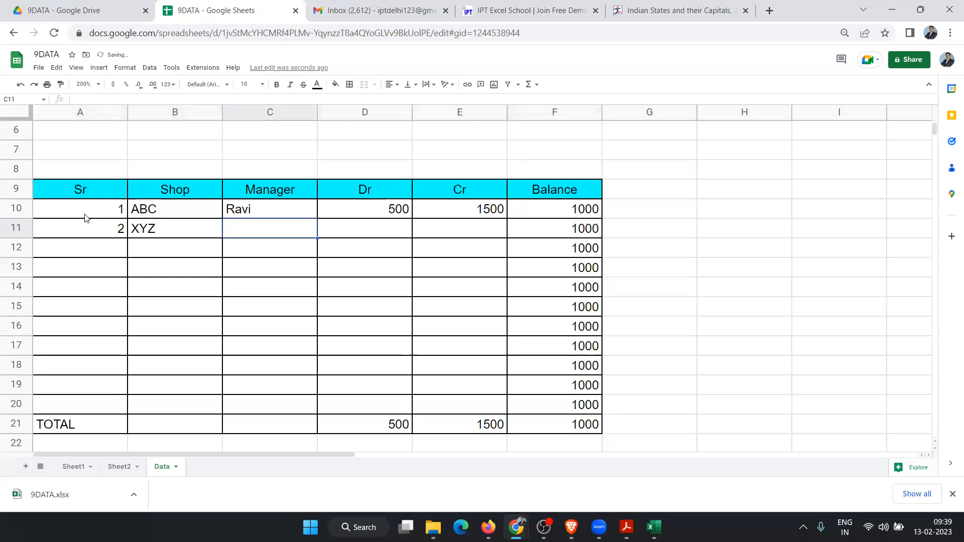
pyautogui.write('KAvita')
pyautogui.press('Tab')
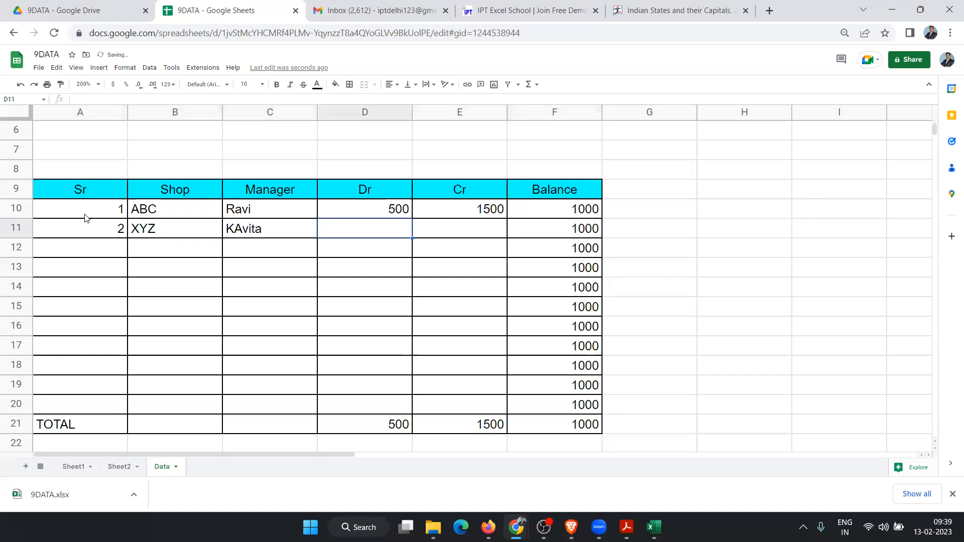
pyautogui.write('1500')
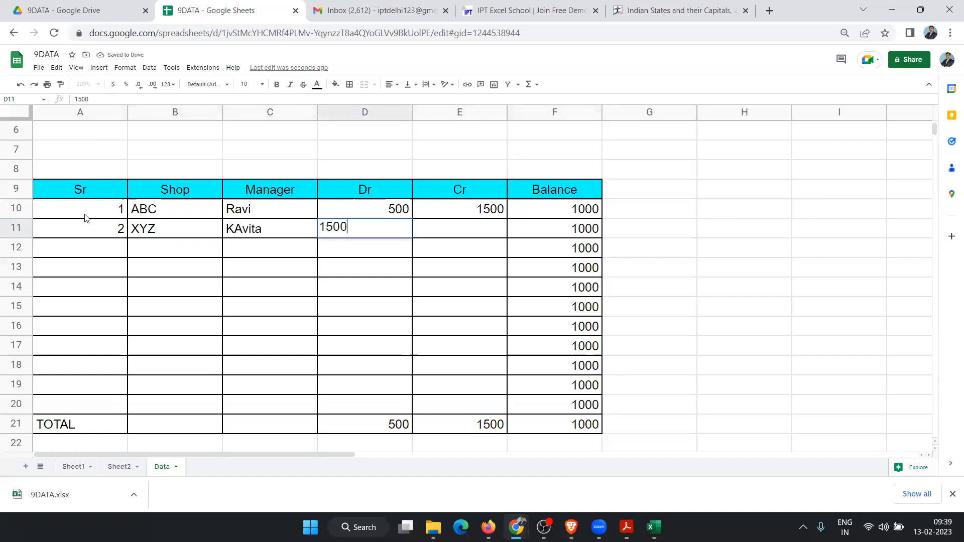
pyautogui.press('Tab')
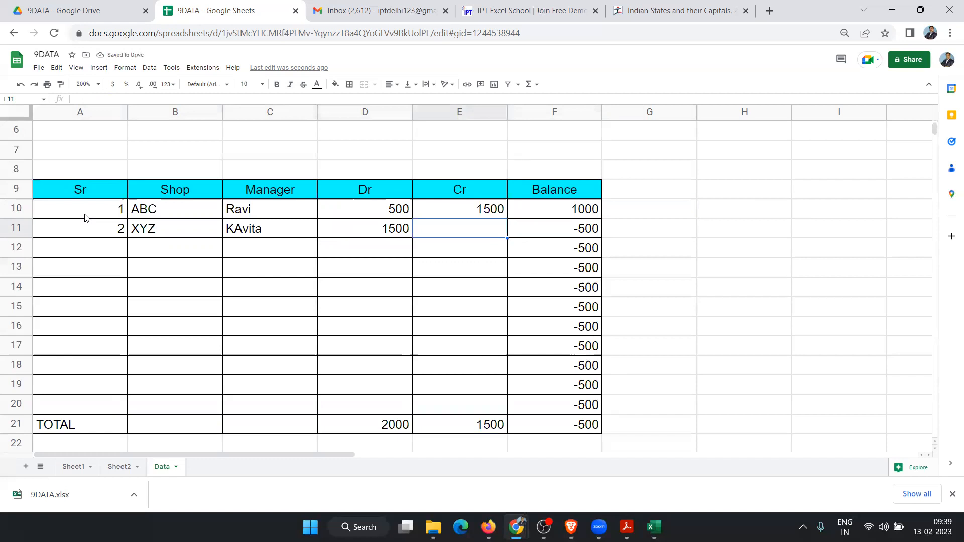
pyautogui.write('4500')
pyautogui.press('Tab')
pyautogui.press('Left')
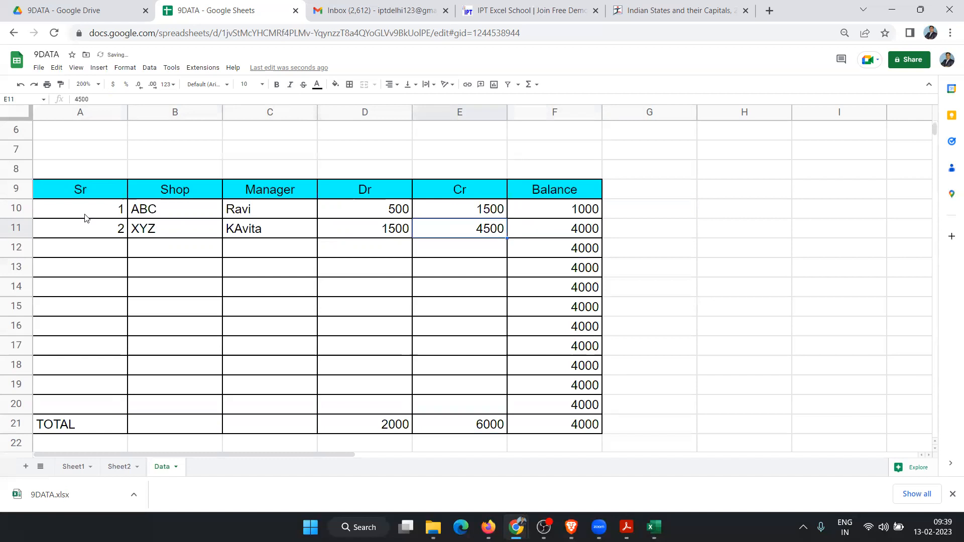
pyautogui.press('Right')
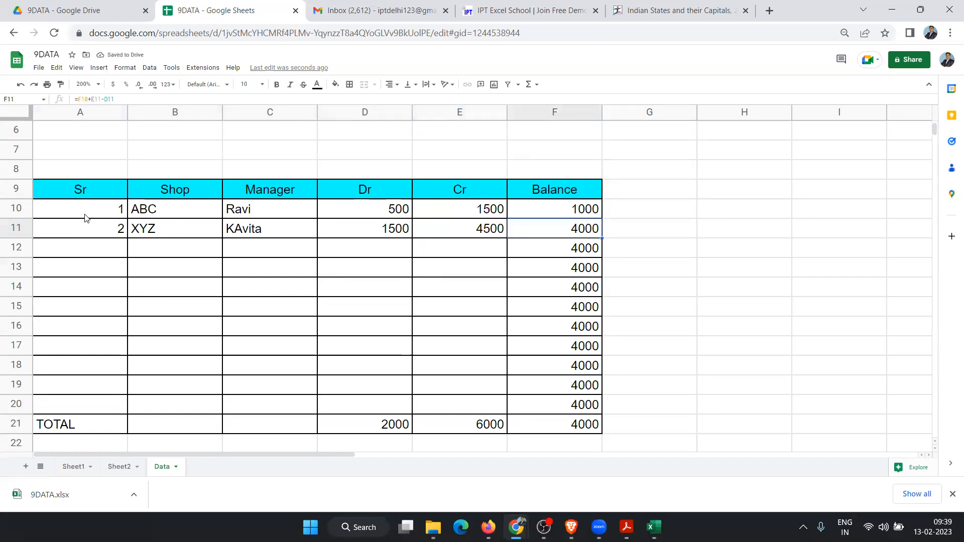
pyautogui.press('Left')
pyautogui.press('Left')
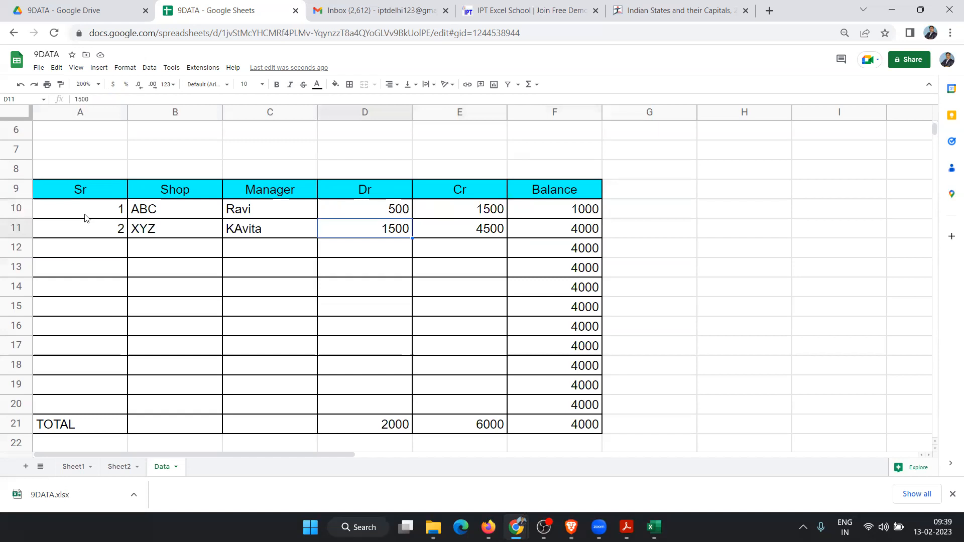
pyautogui.press('Right')
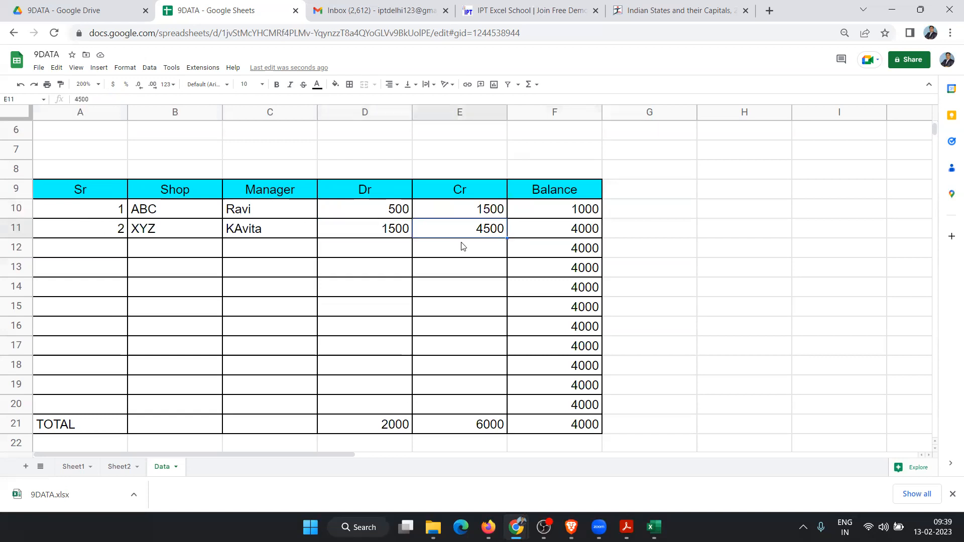
pyautogui.keyDown('ctrl'); pyautogui.click(581, 215); pyautogui.keyUp('ctrl')
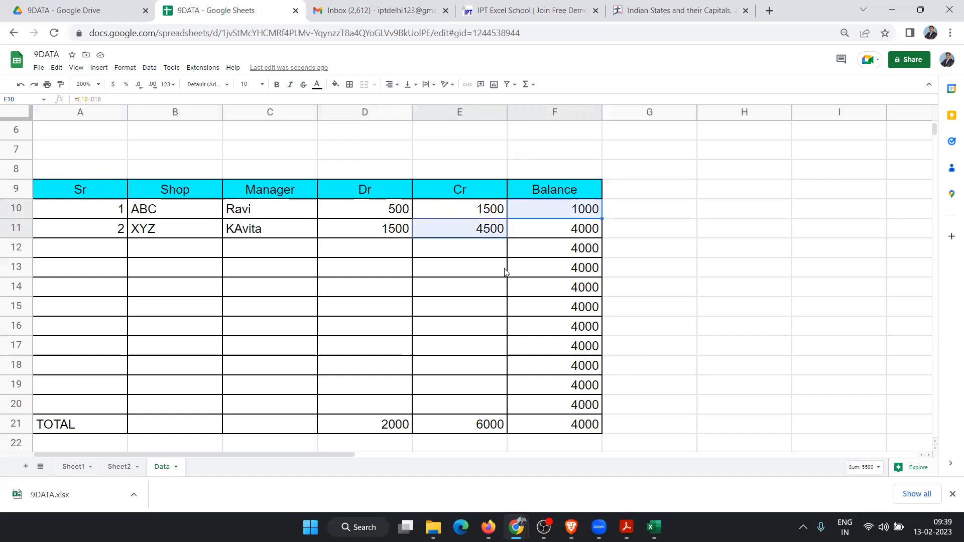
pyautogui.click(380, 227)
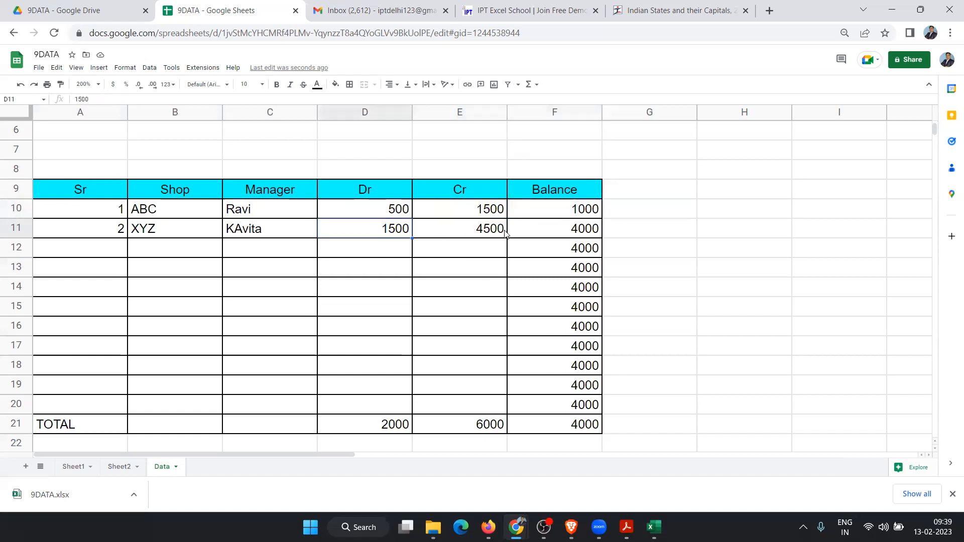
pyautogui.click(567, 234)
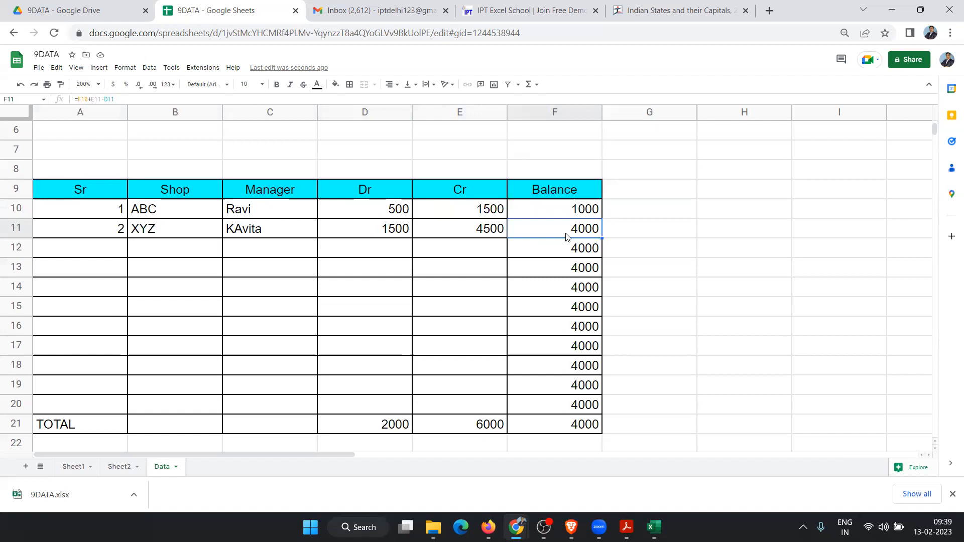
pyautogui.click(119, 246)
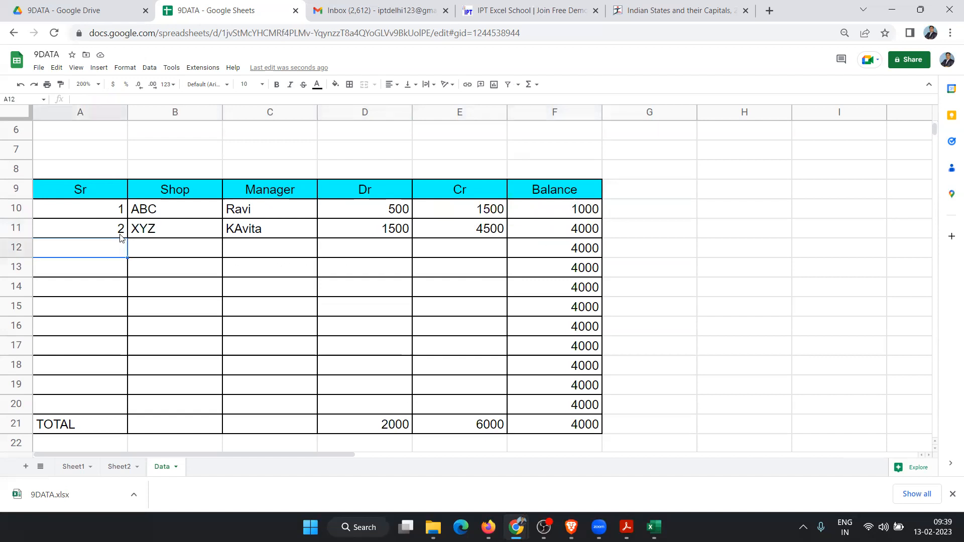
pyautogui.click(452, 422)
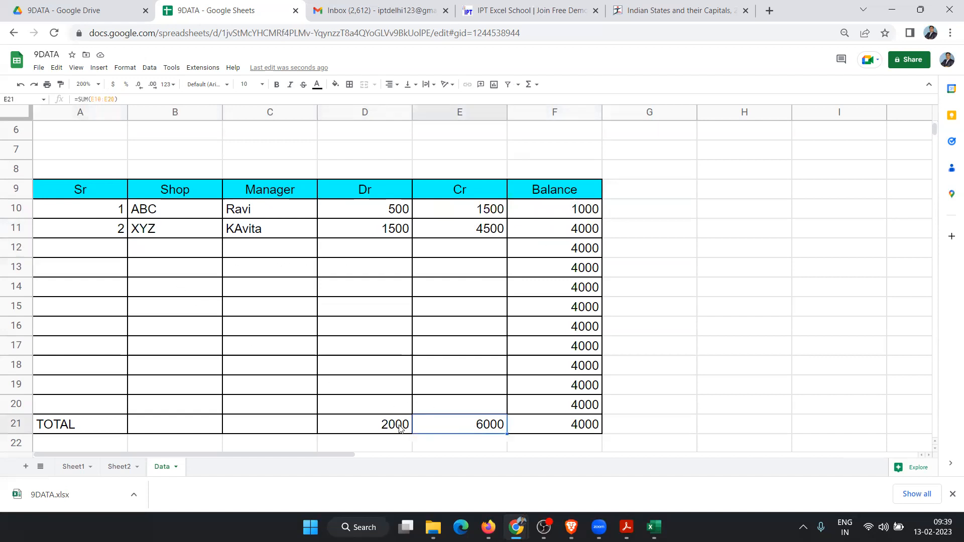
pyautogui.click(400, 427)
pyautogui.click(463, 431)
pyautogui.click(545, 431)
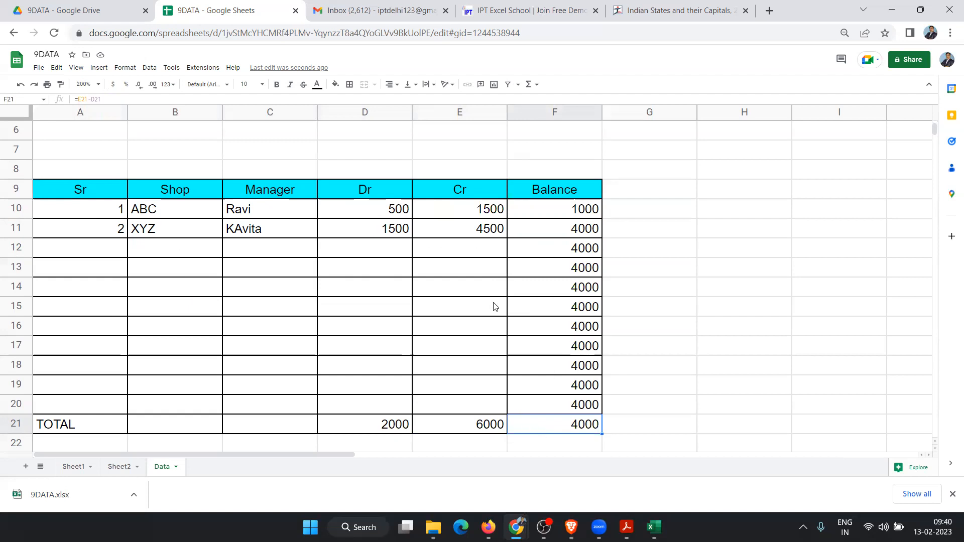
pyautogui.scroll(2, 495, 307)
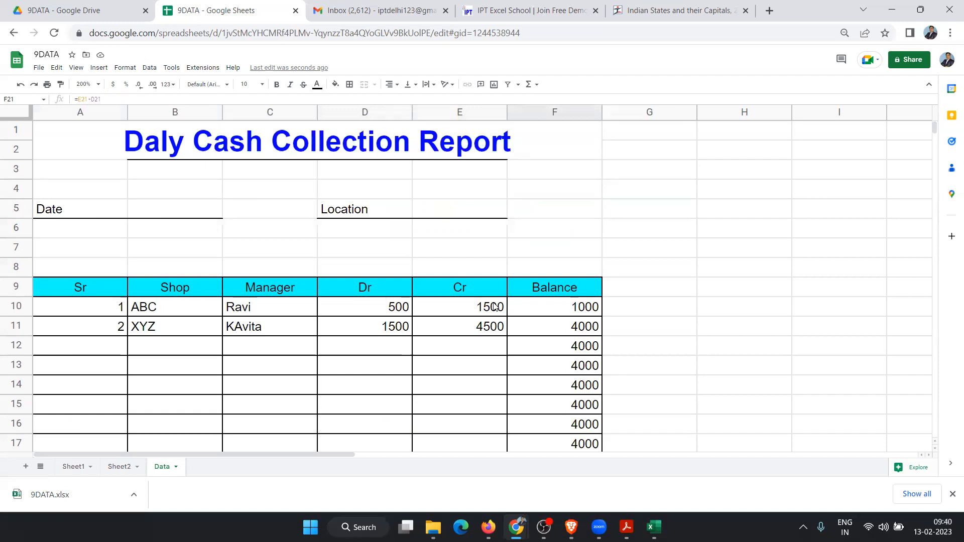
pyautogui.scroll(-2, 495, 310)
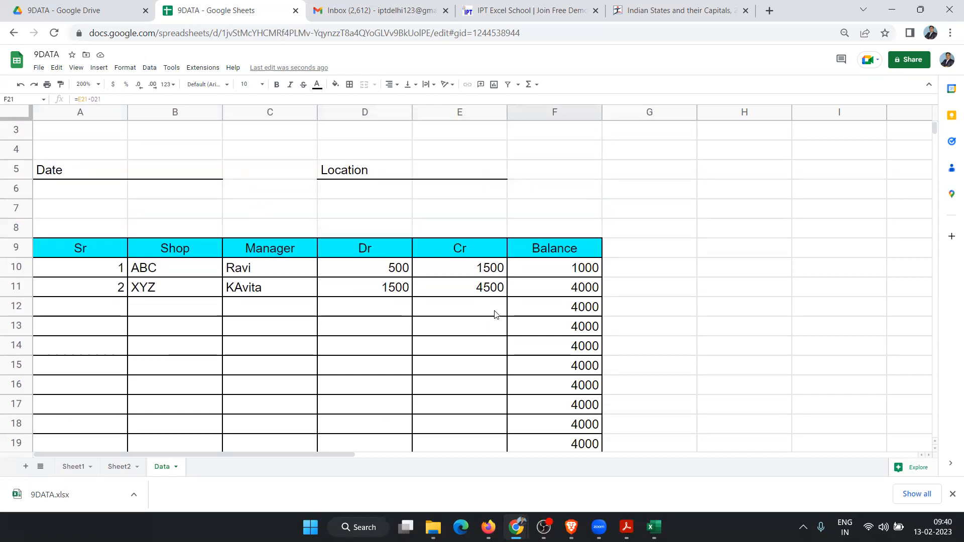
pyautogui.scroll(-1, 495, 314)
pyautogui.scroll(3, 495, 315)
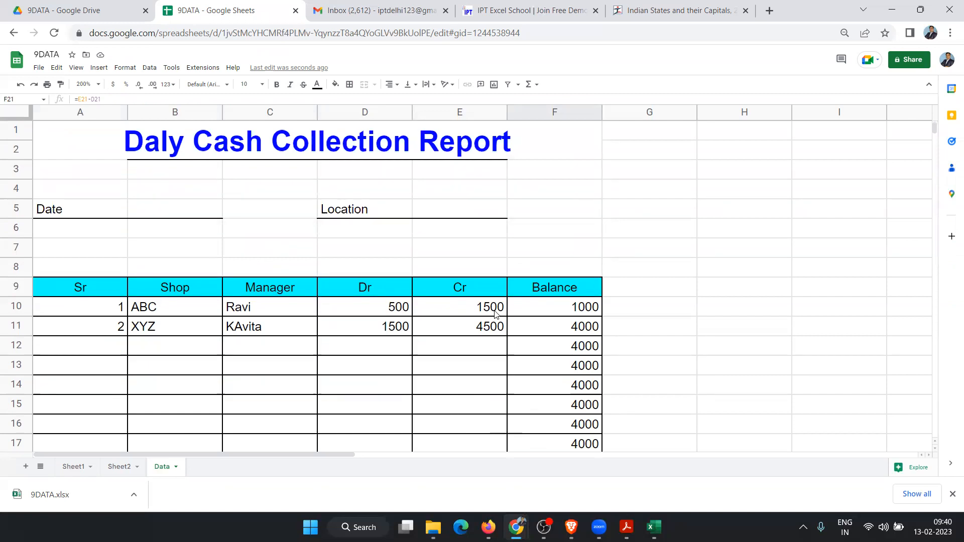
pyautogui.scroll(-3, 495, 314)
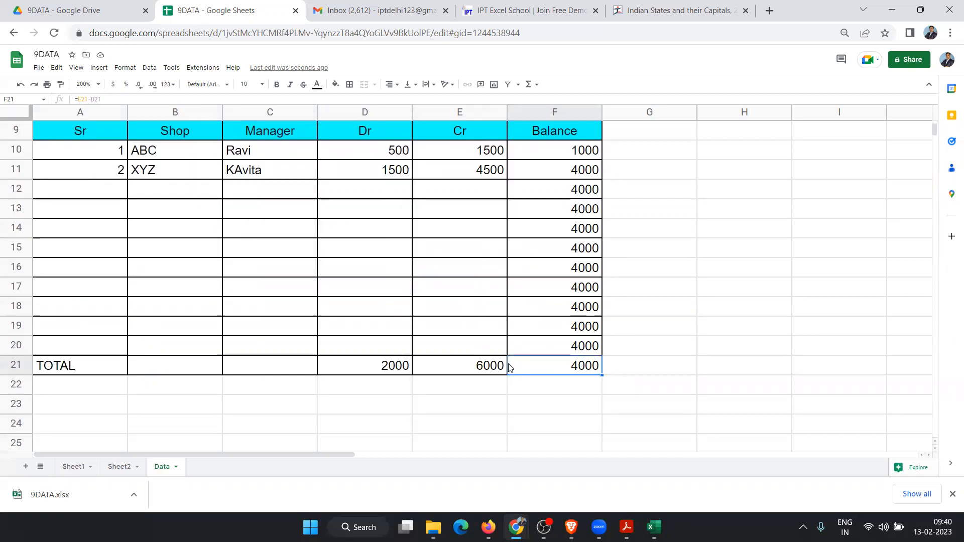
pyautogui.scroll(3, 428, 365)
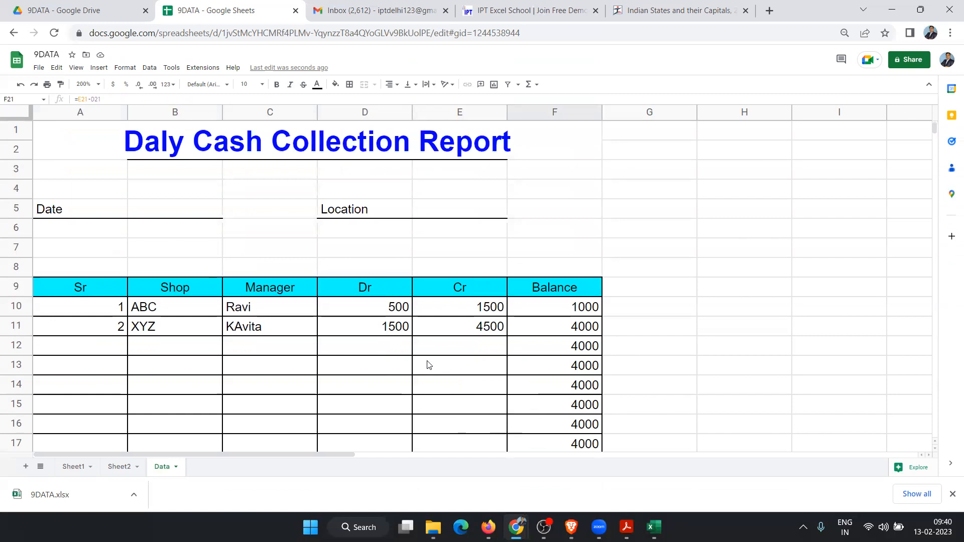
pyautogui.scroll(-3, 428, 365)
pyautogui.scroll(3, 427, 367)
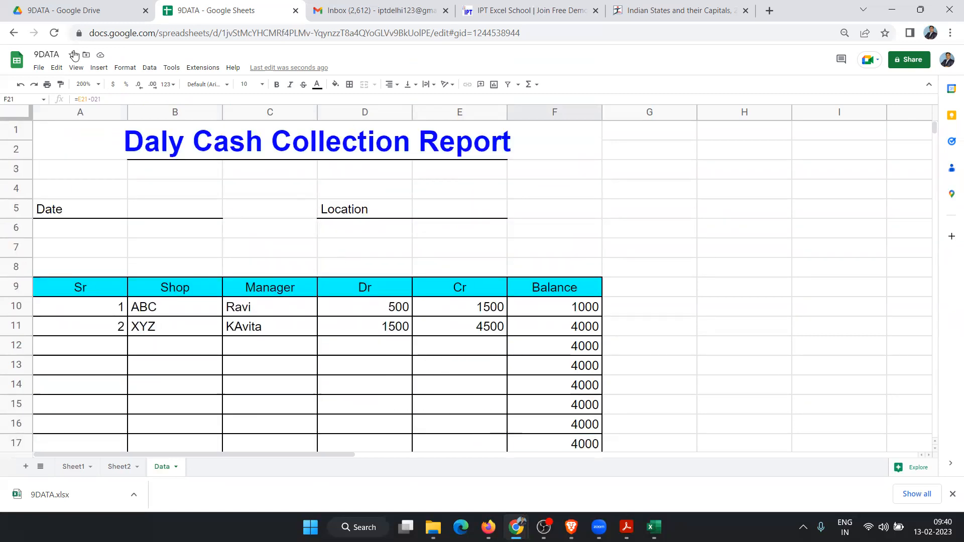
pyautogui.moveTo(725, 190); pyautogui.dragTo(834, 329)
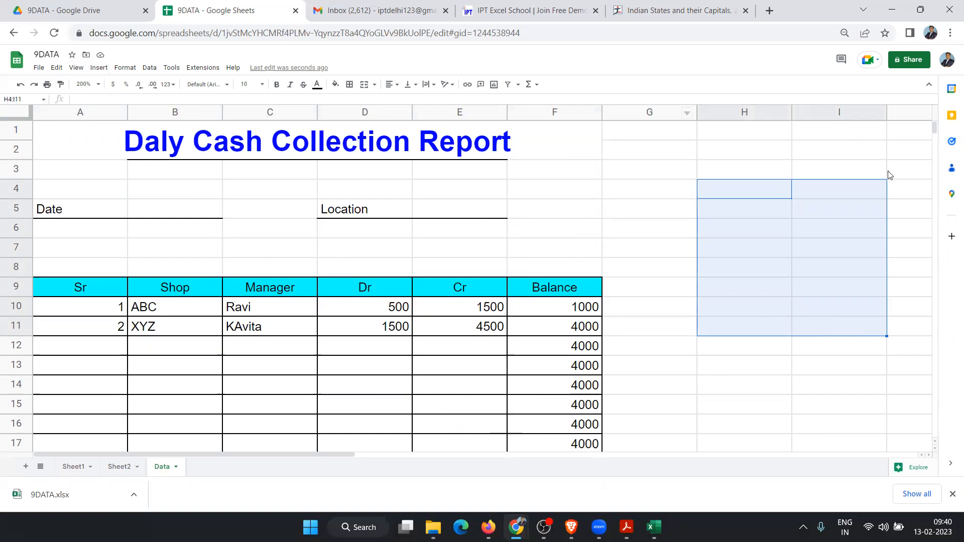
pyautogui.click(842, 217)
pyautogui.moveTo(572, 179); pyautogui.dragTo(695, 258)
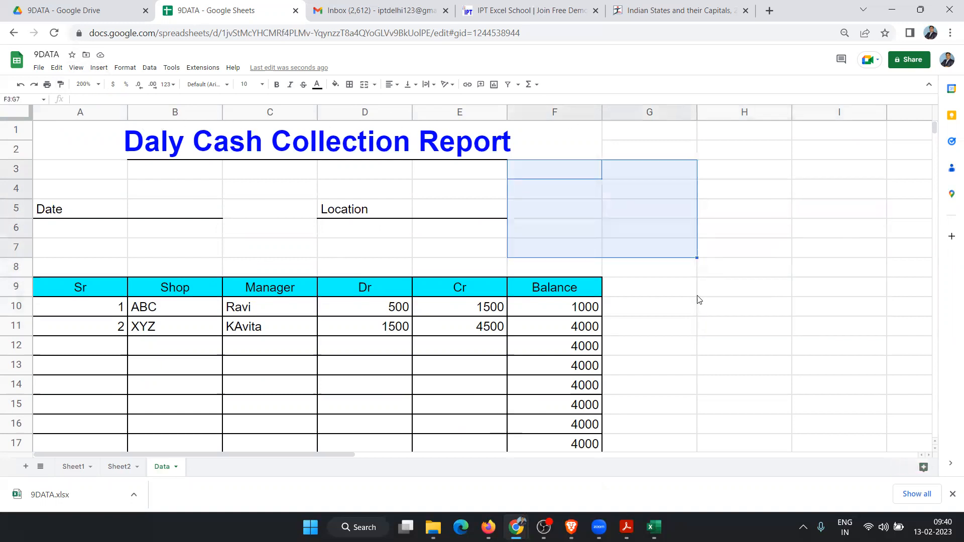
pyautogui.moveTo(696, 297); pyautogui.dragTo(744, 326)
pyautogui.moveTo(288, 332); pyautogui.dragTo(332, 412)
pyautogui.moveTo(680, 213); pyautogui.dragTo(780, 295)
pyautogui.click(751, 273)
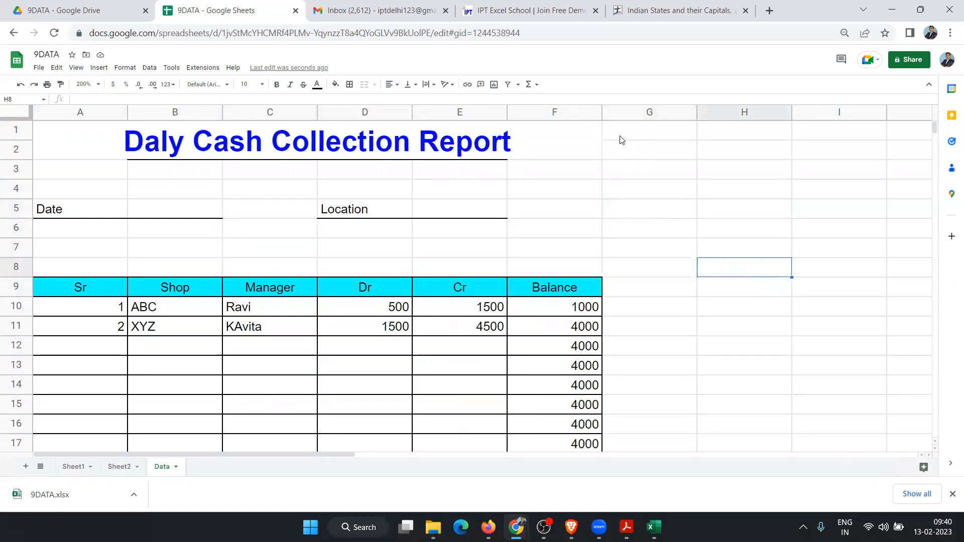
# Step: Preview print settings, then turn off gridlines via View > Show > Gridlines
pyautogui.hotkey('ctrl', 'p')
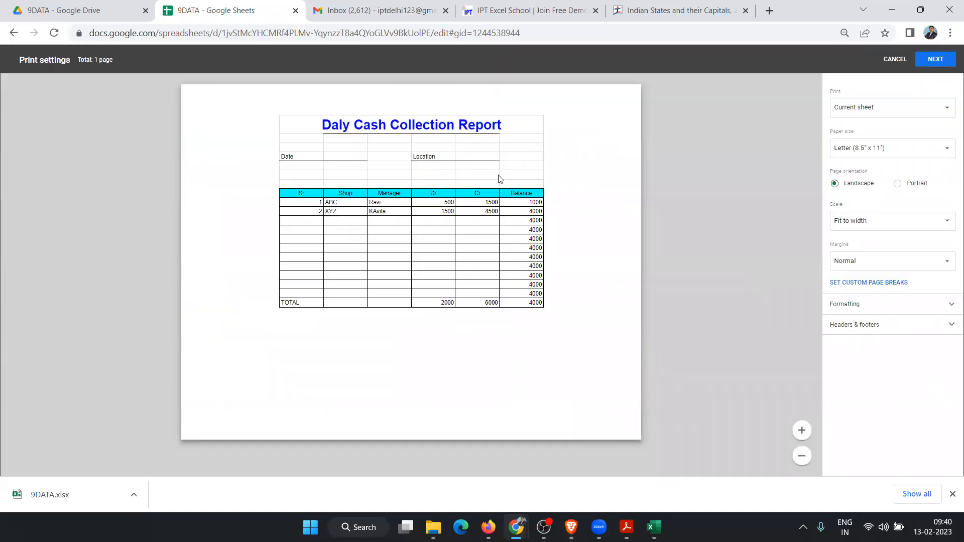
pyautogui.press('Escape')
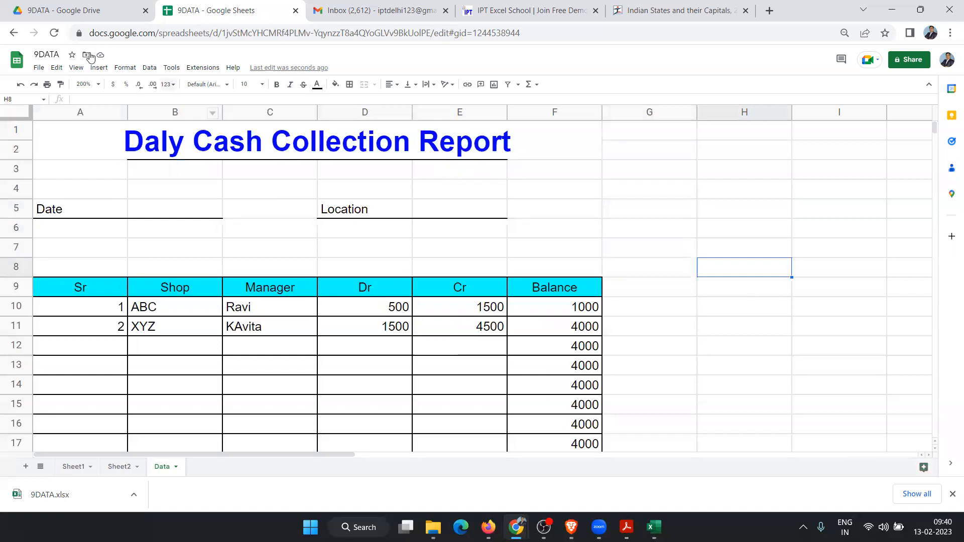
pyautogui.click(78, 68)
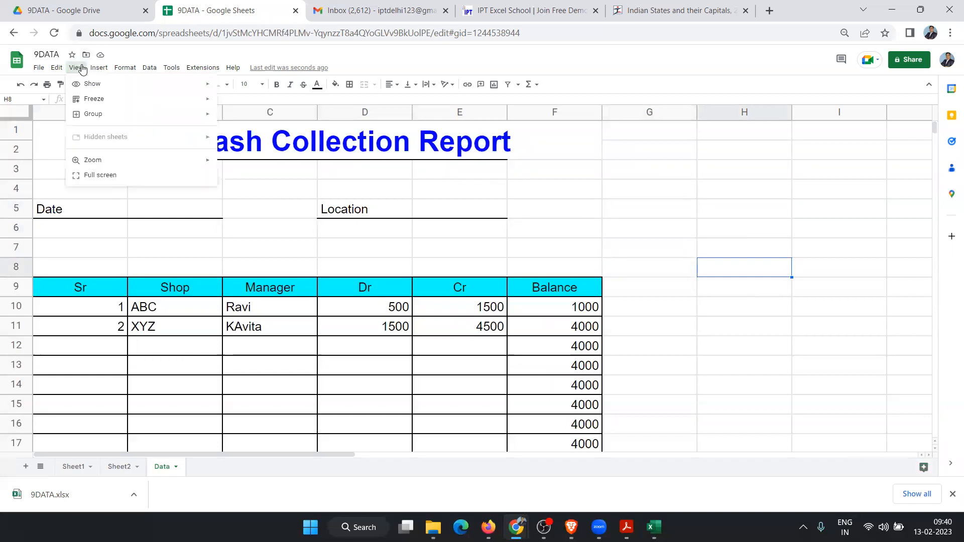
pyautogui.moveTo(95, 89)
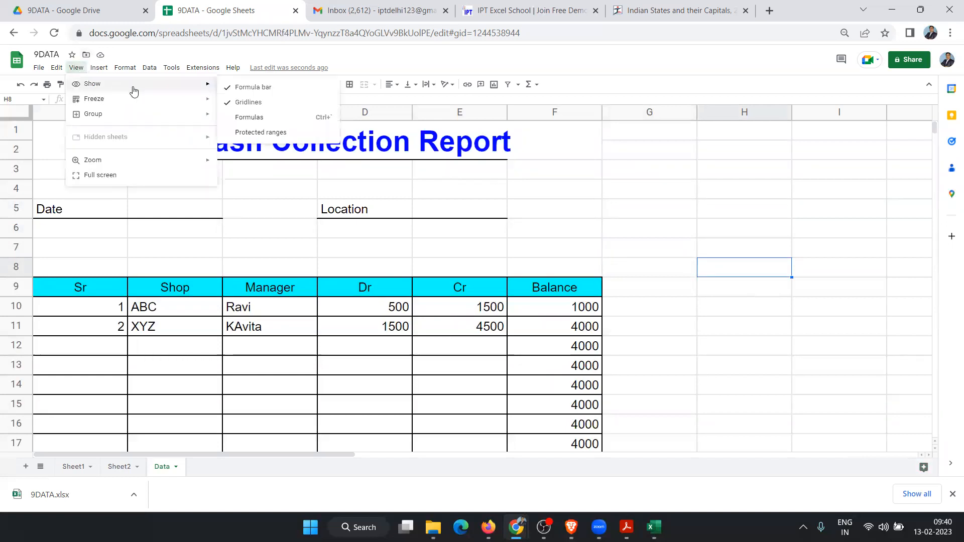
pyautogui.moveTo(125, 67)
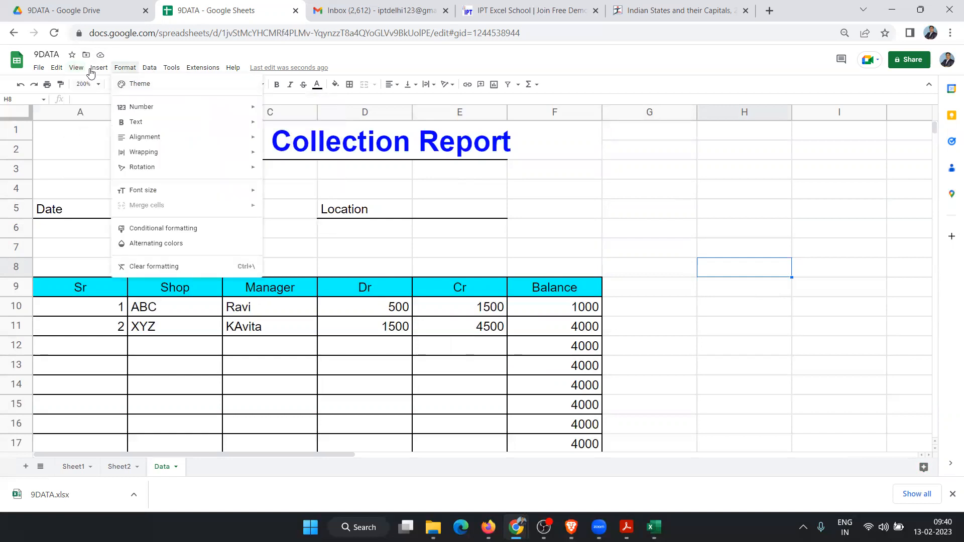
pyautogui.moveTo(76, 68)
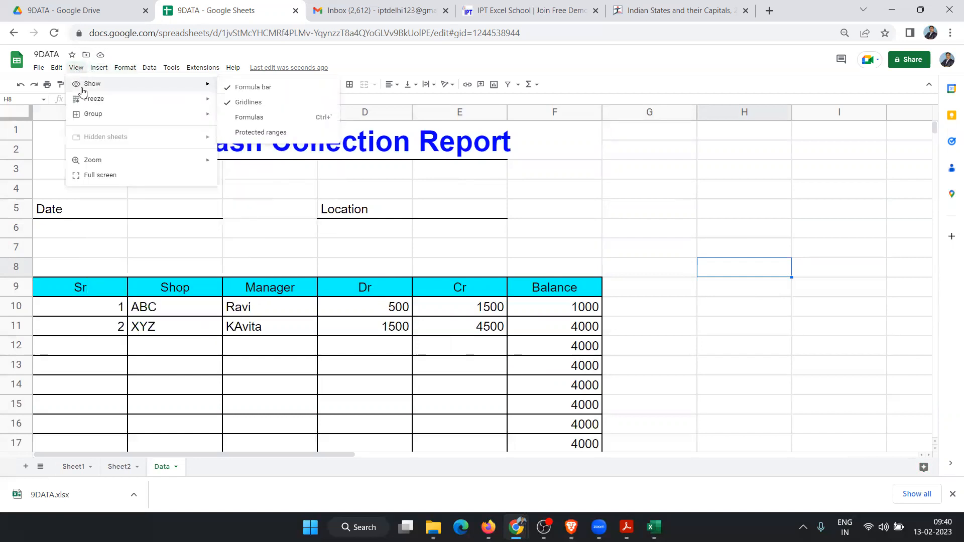
pyautogui.click(227, 103)
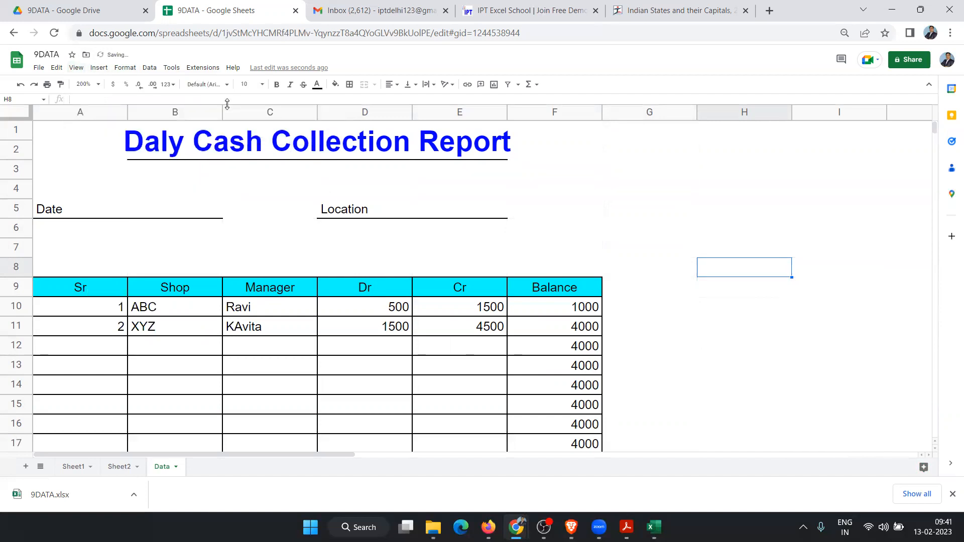
pyautogui.click(678, 230)
pyautogui.scroll(-3, 676, 241)
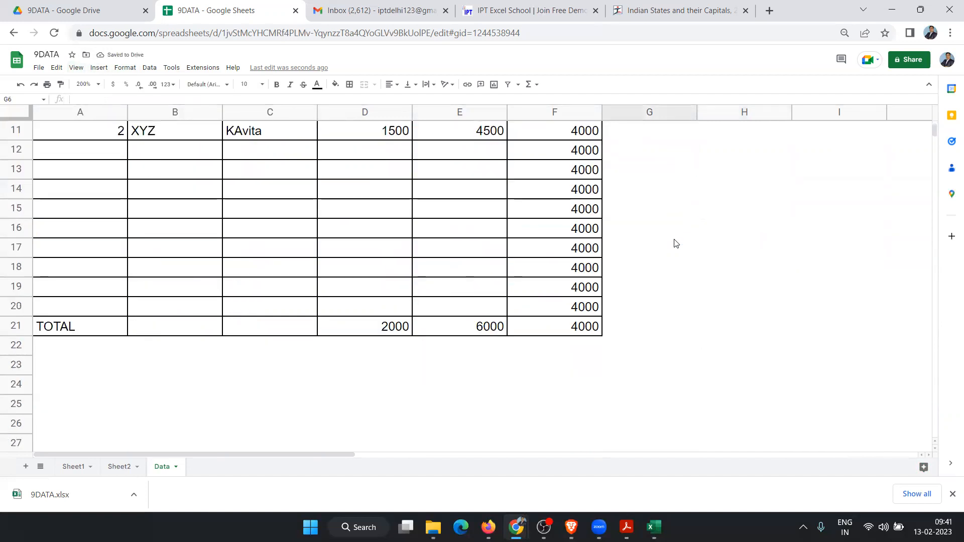
# Step: Set the sheet zoom to 100% and switch to the 9DATA Google Drive tab
pyautogui.scroll(3, 675, 243)
pyautogui.click(99, 84)
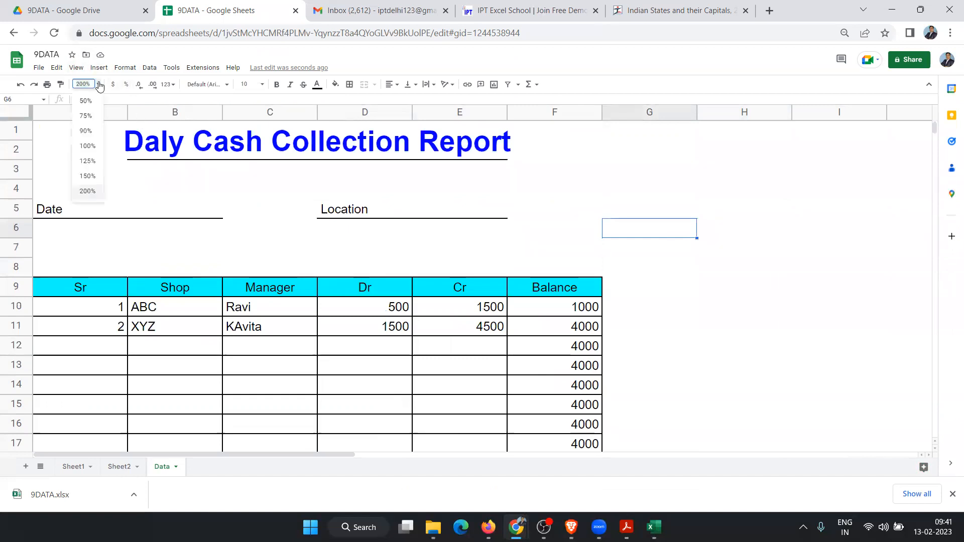
pyautogui.click(88, 146)
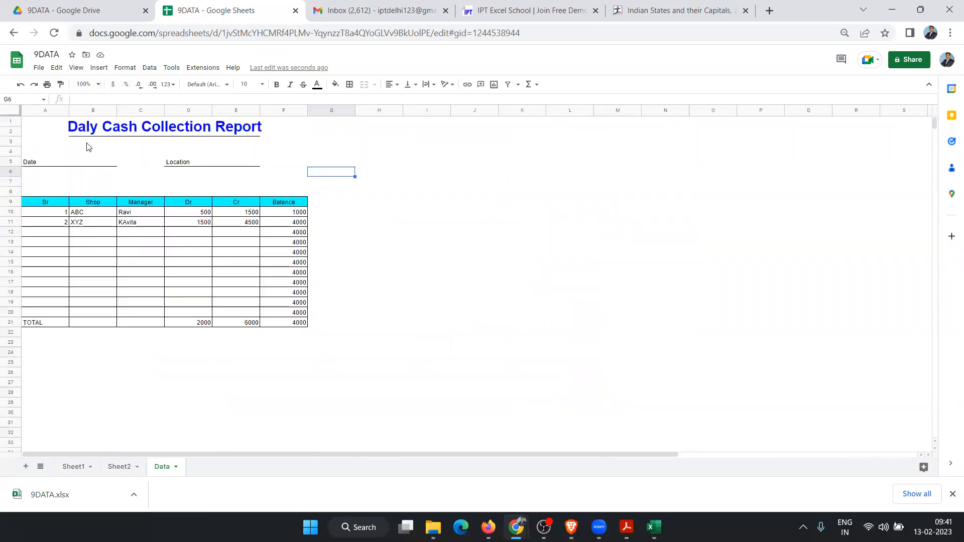
pyautogui.click(423, 204)
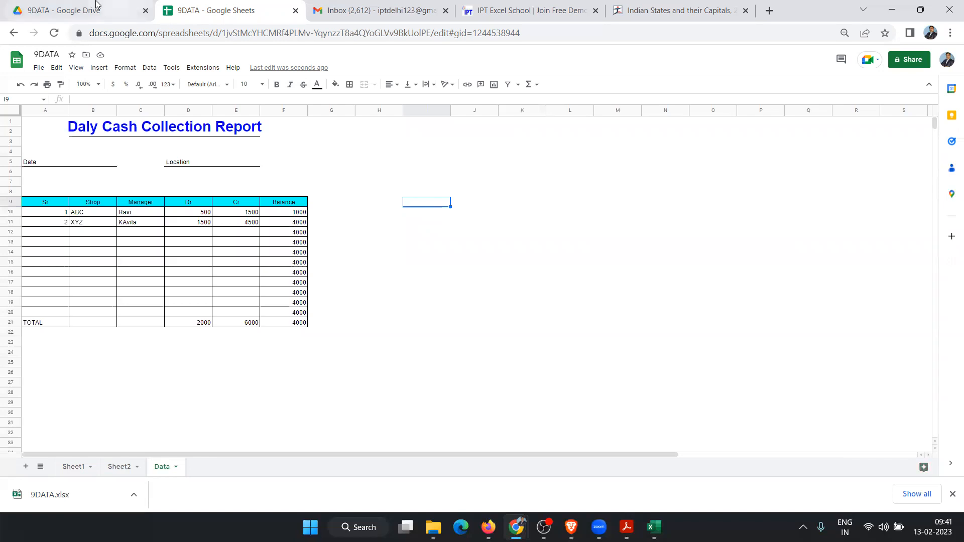
pyautogui.click(96, 9)
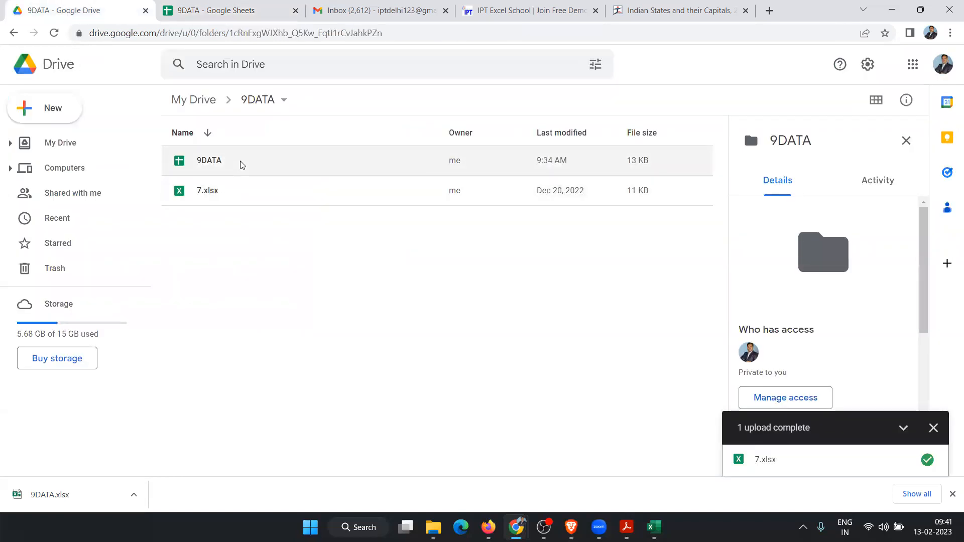
# Step: Return to the 9DATA spreadsheet tab
pyautogui.click(202, 15)
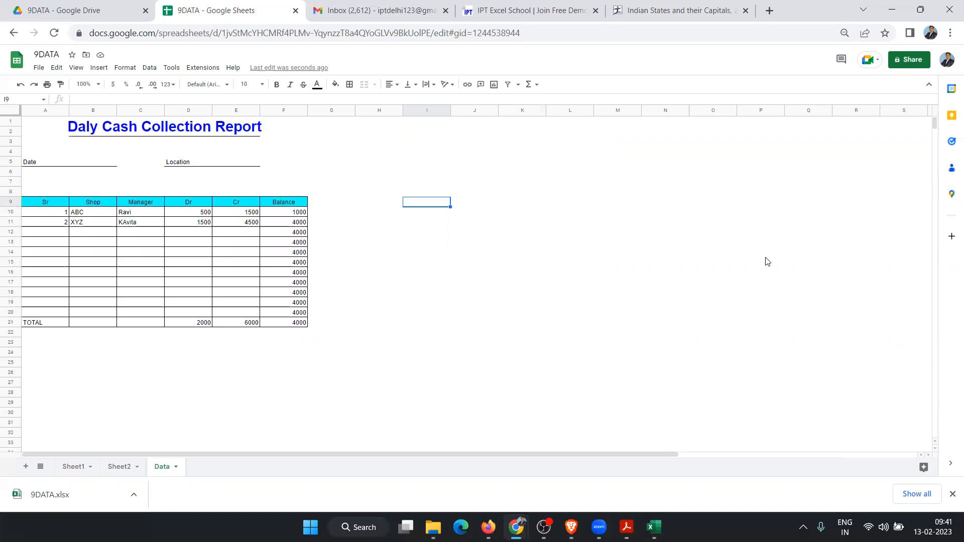
# Step: Open the 9DATA Share dialog and add the collaborator's e-mail address as a recipient
pyautogui.click(902, 60)
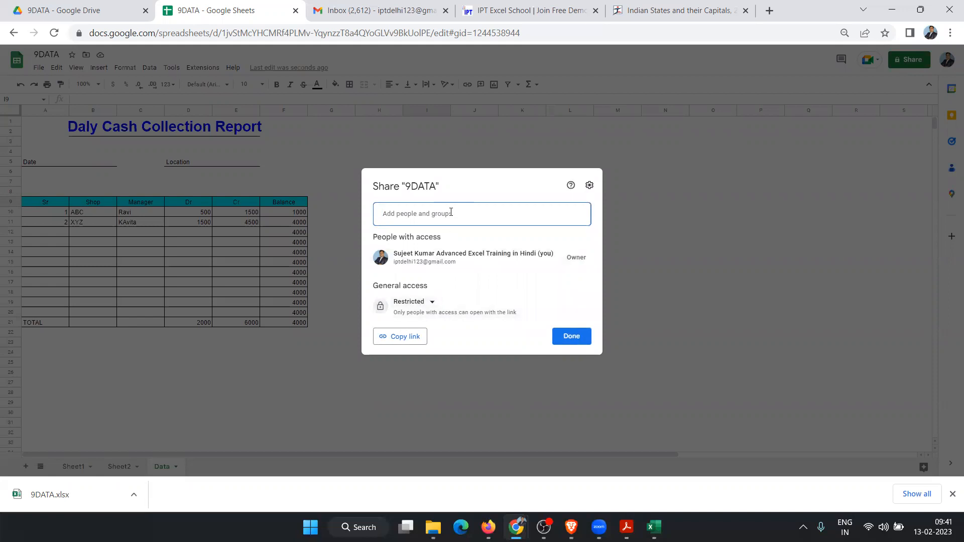
pyautogui.click(450, 149)
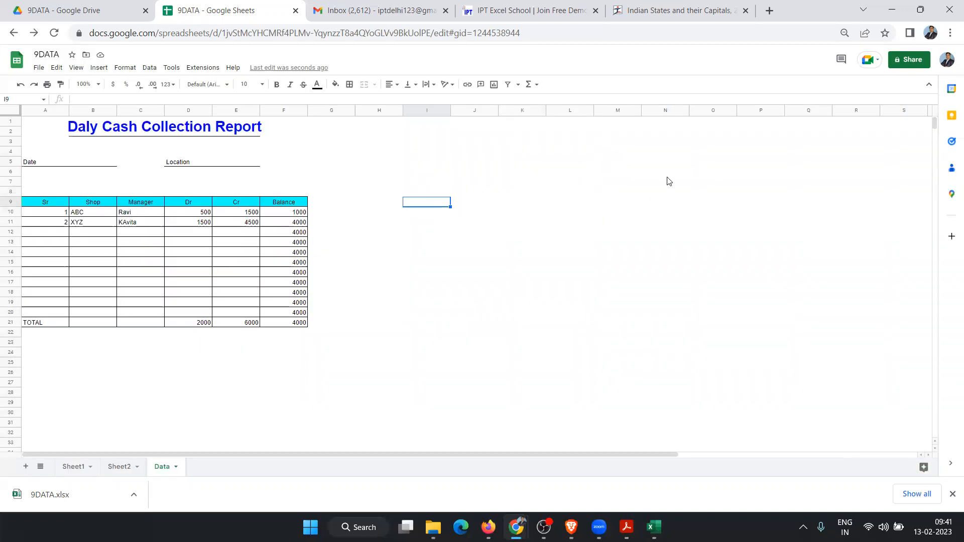
pyautogui.click(913, 63)
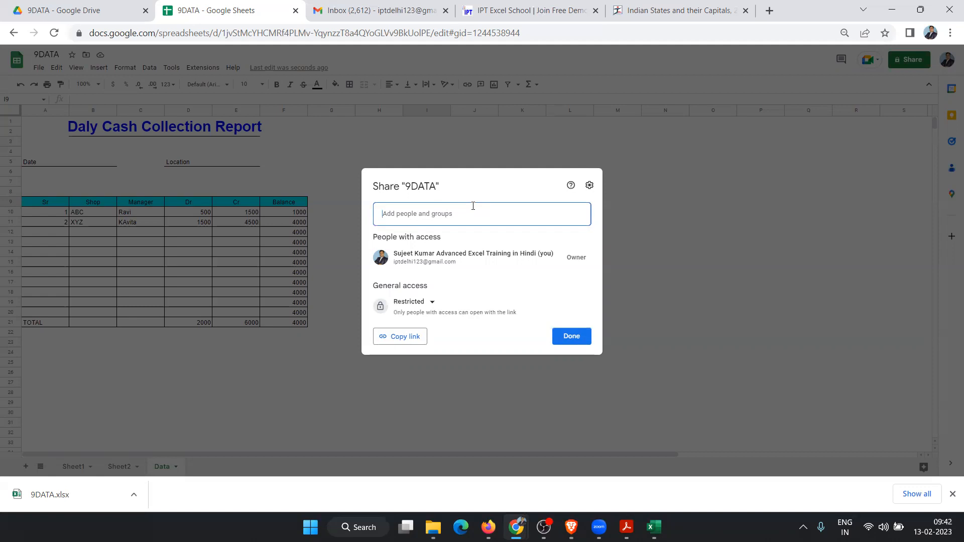
pyautogui.write('a')
pyautogui.press('BackSpace')
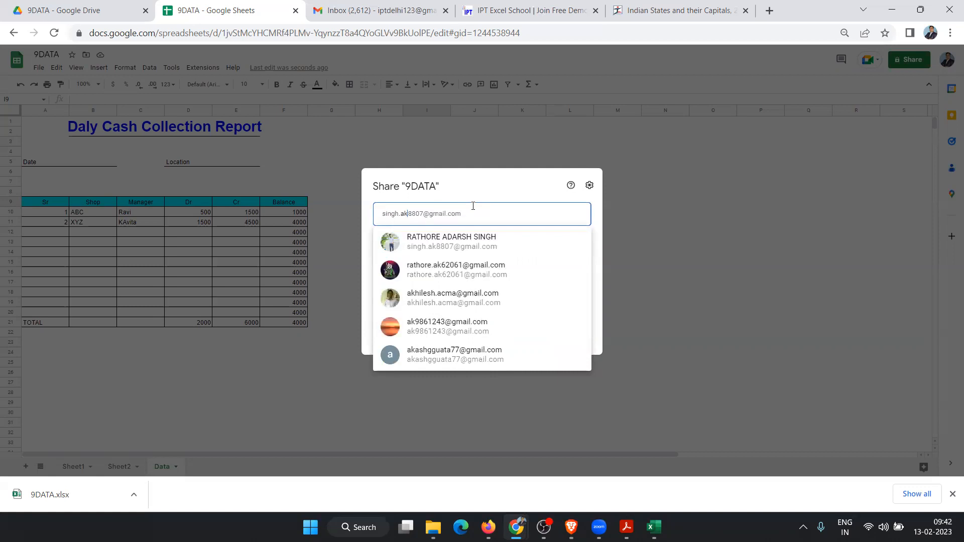
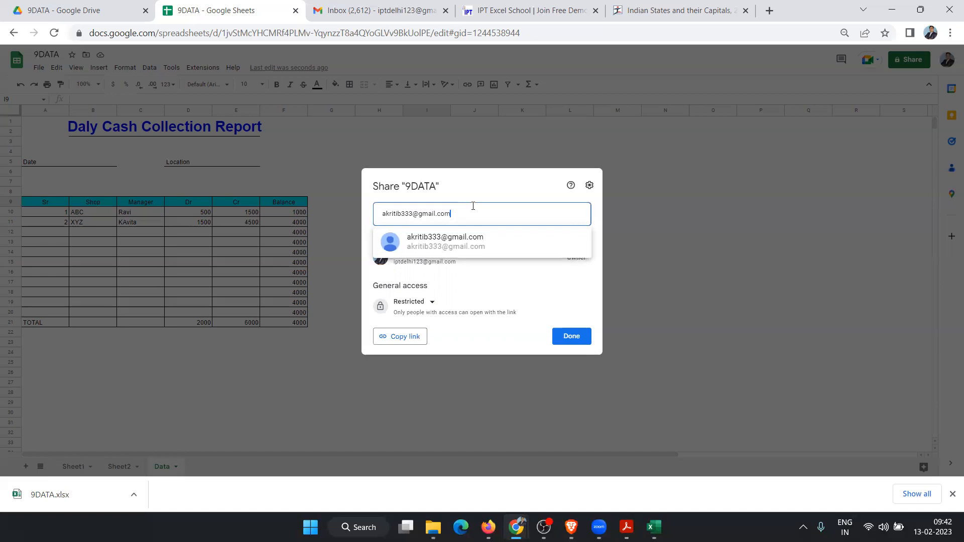
pyautogui.click(469, 247)
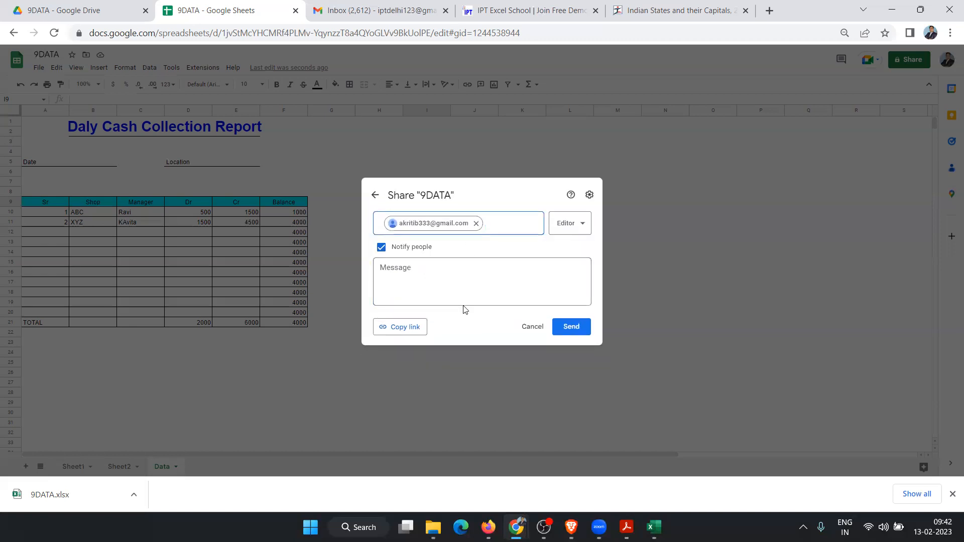
# Step: Keep the recipient's role as Editor and send the sharing invitation
pyautogui.click(582, 229)
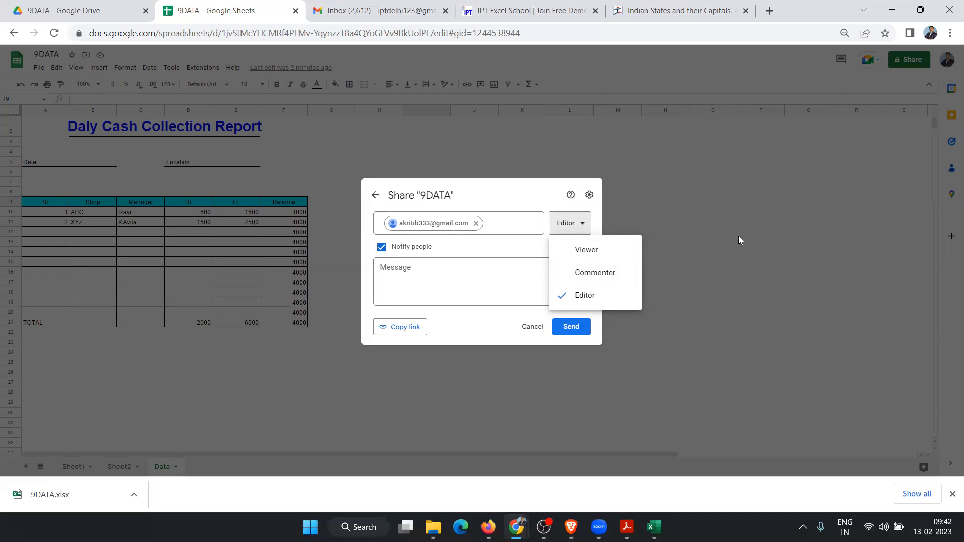
pyautogui.click(590, 296)
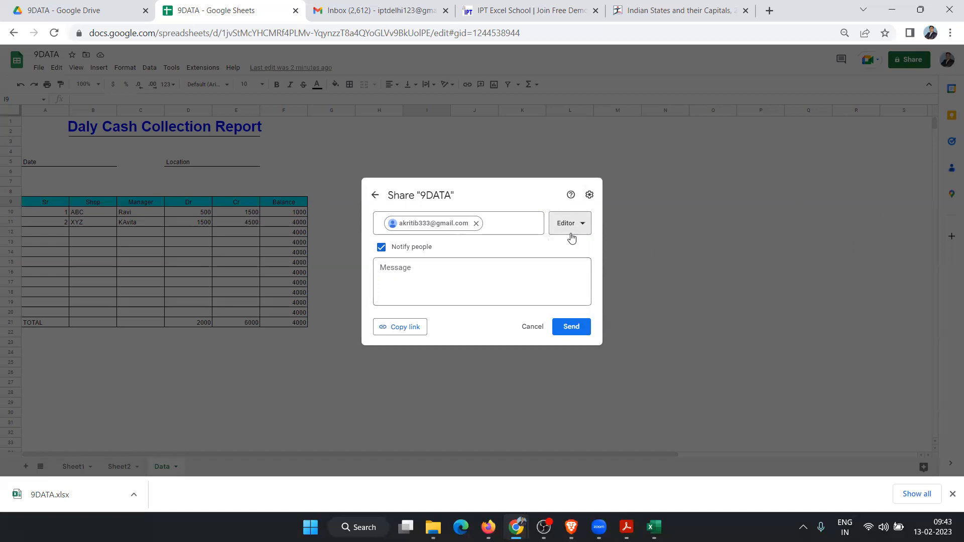
pyautogui.click(561, 325)
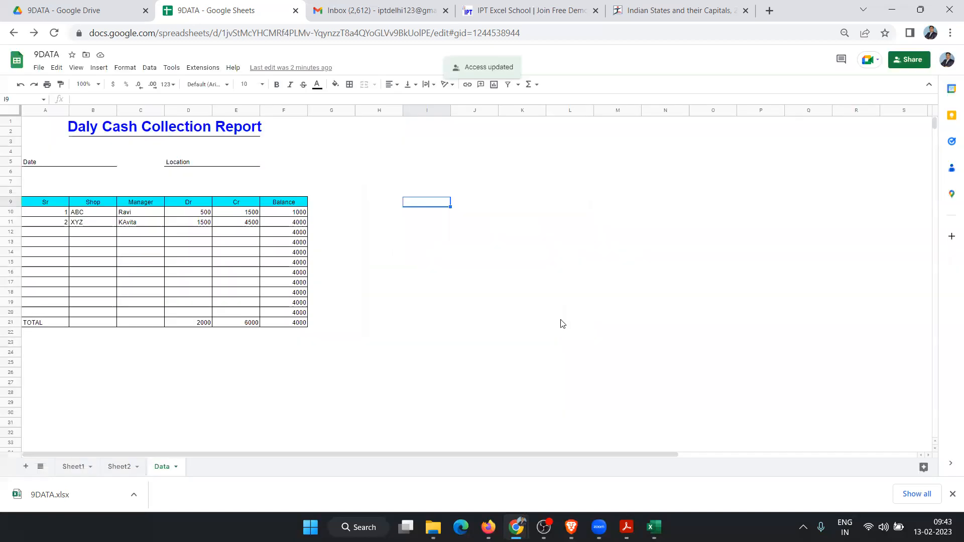
# Step: Go to Google Drive and open the Shared with me list
pyautogui.click(658, 254)
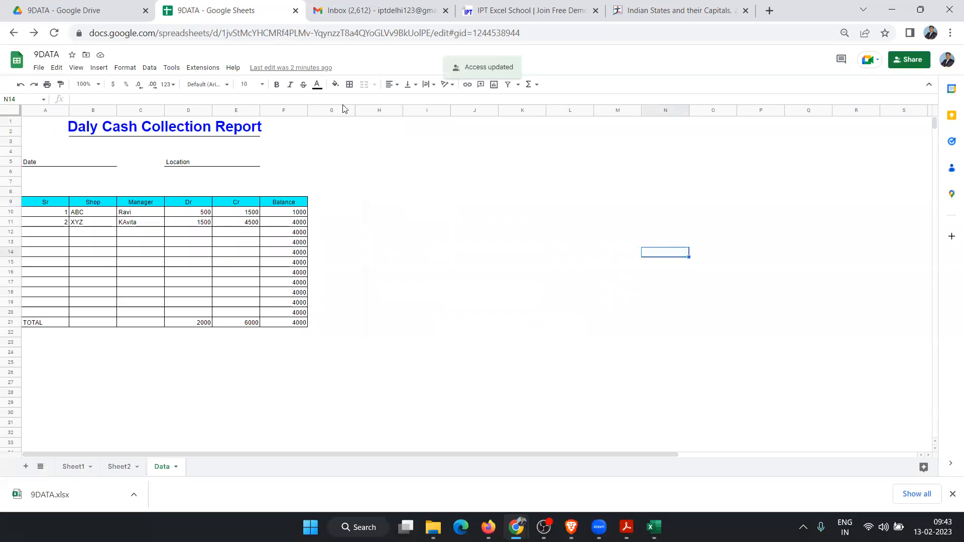
pyautogui.click(88, 8)
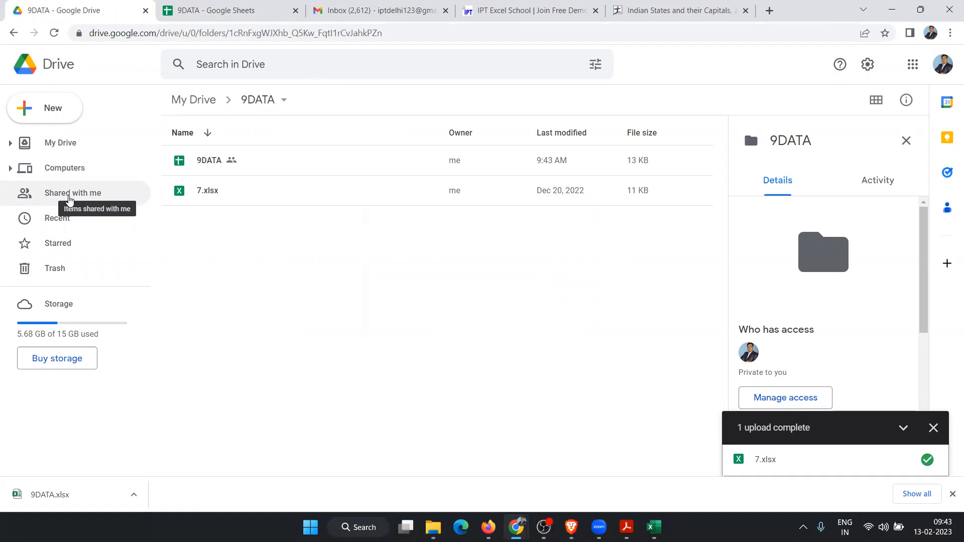
pyautogui.click(70, 200)
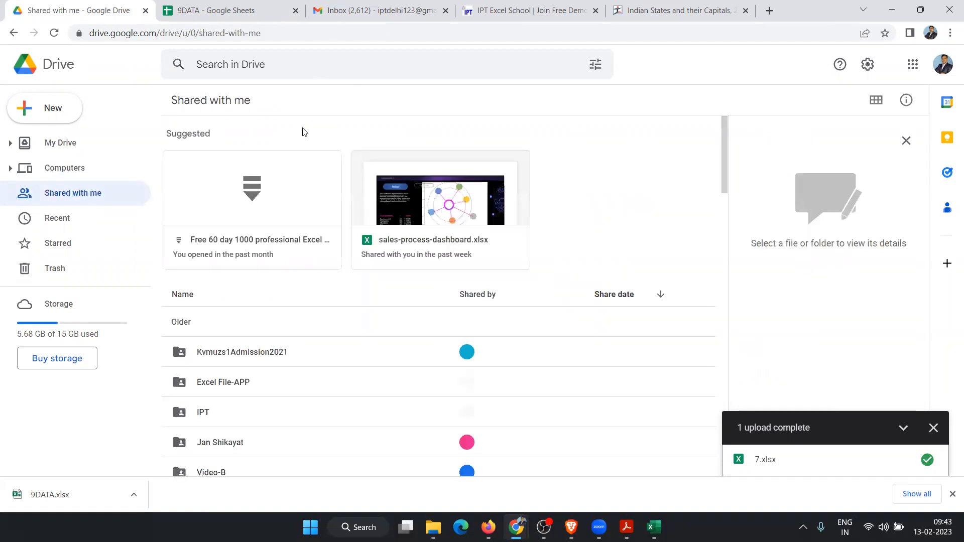
# Step: Scroll through the Shared with me file list, briefly revisiting the 9DATA spreadsheet
pyautogui.scroll(-9, 327, 381)
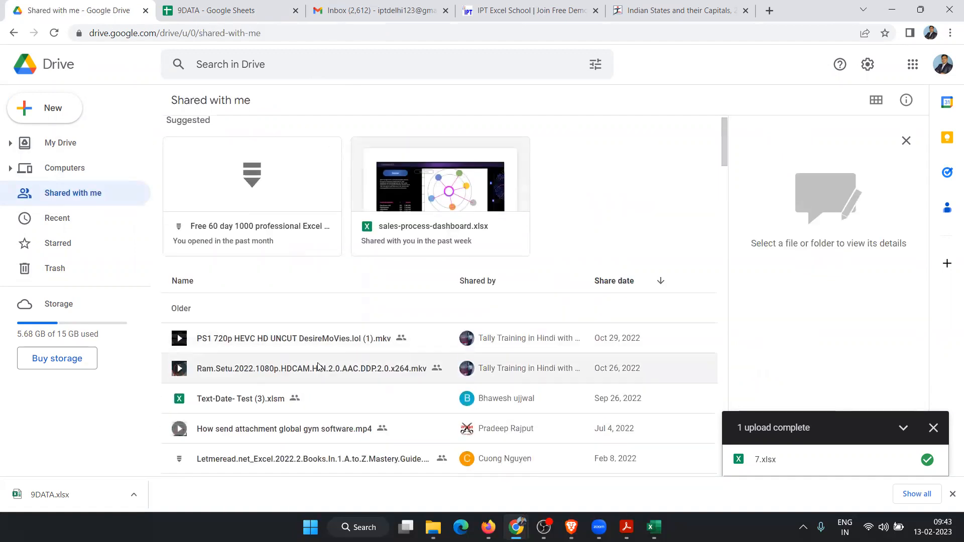
pyautogui.scroll(-12, 313, 350)
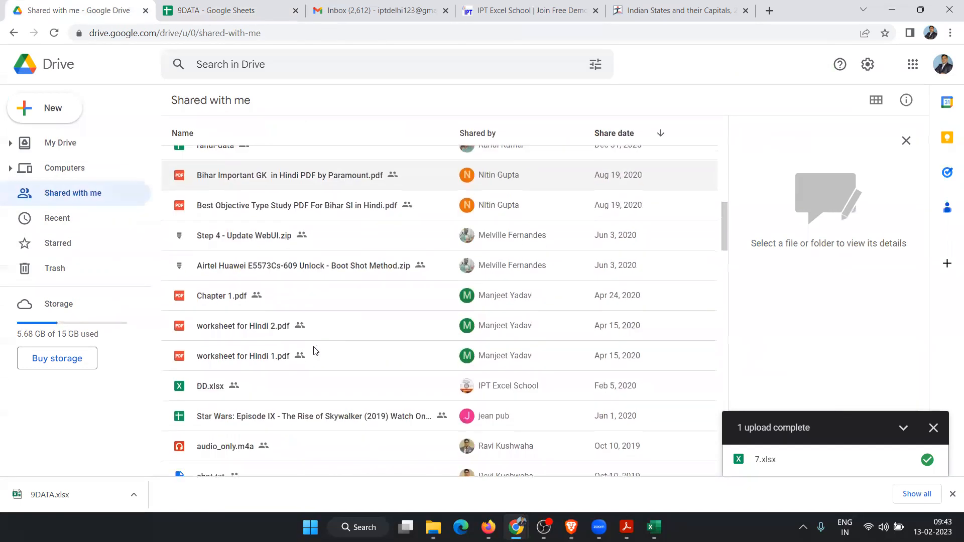
pyautogui.scroll(7, 314, 349)
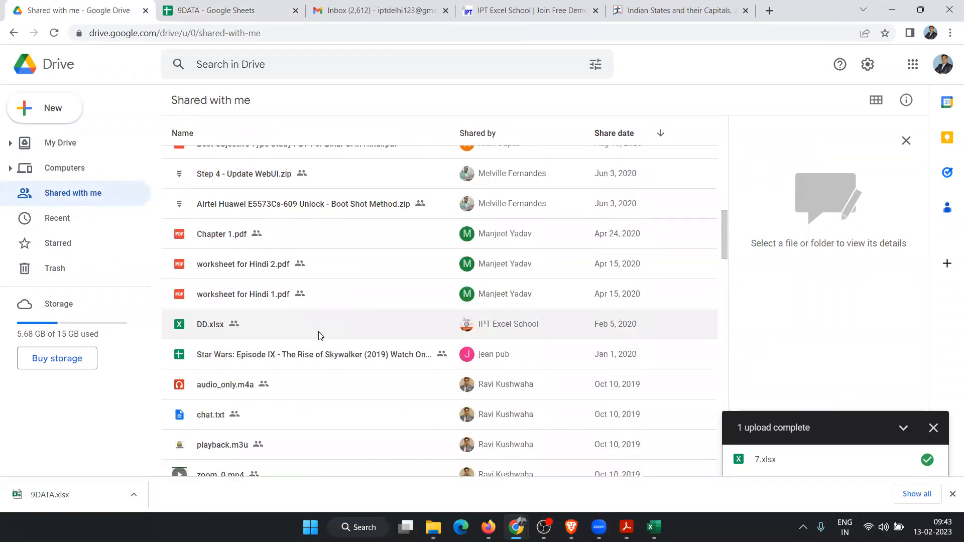
pyautogui.scroll(5, 319, 335)
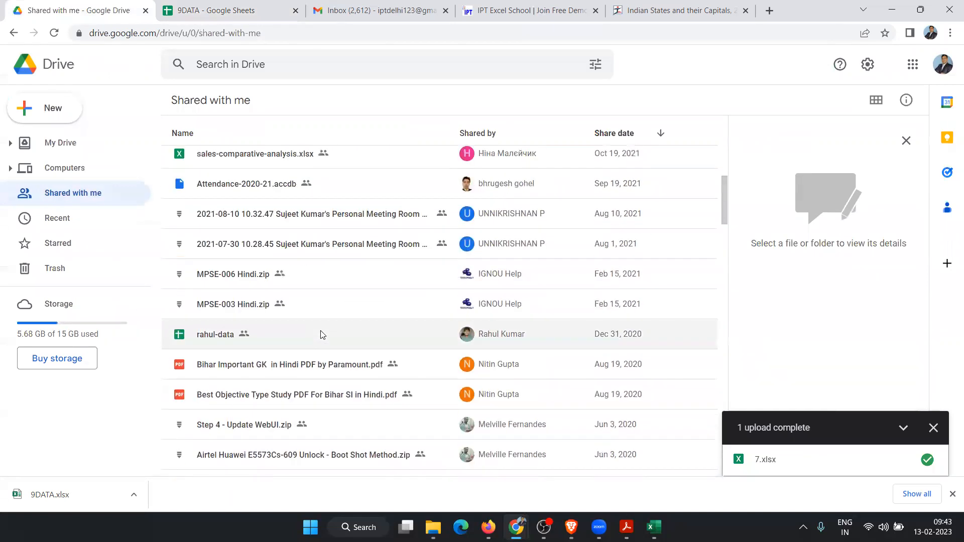
pyautogui.scroll(1, 323, 335)
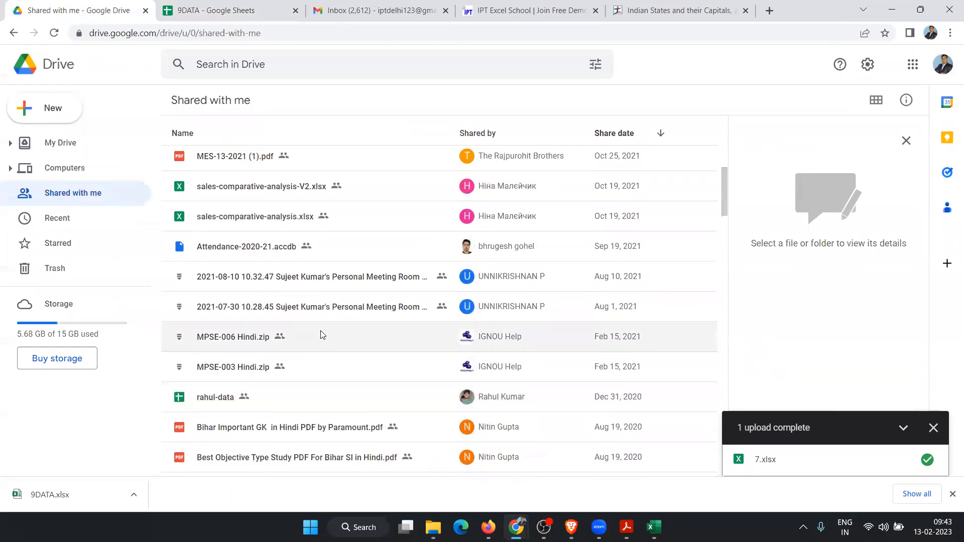
pyautogui.scroll(5, 323, 335)
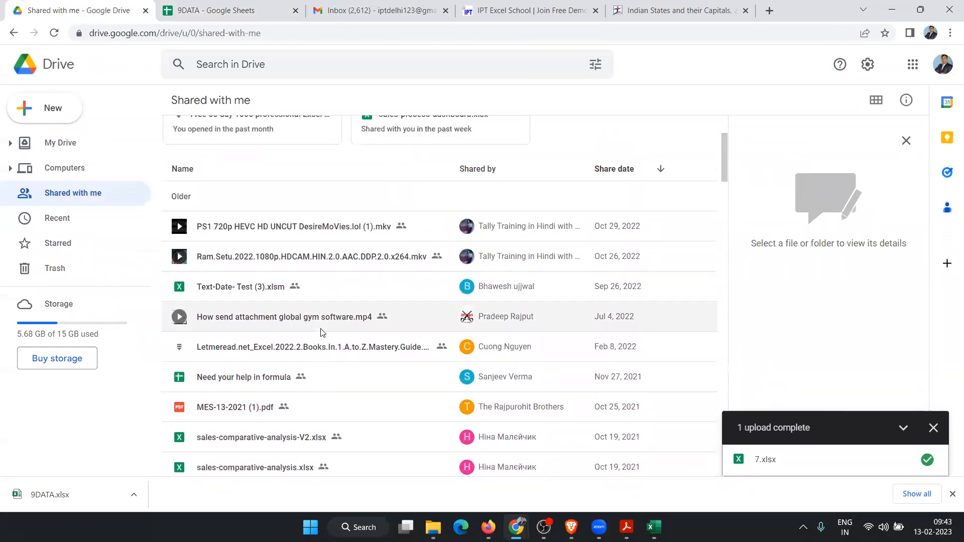
pyautogui.scroll(-5, 322, 333)
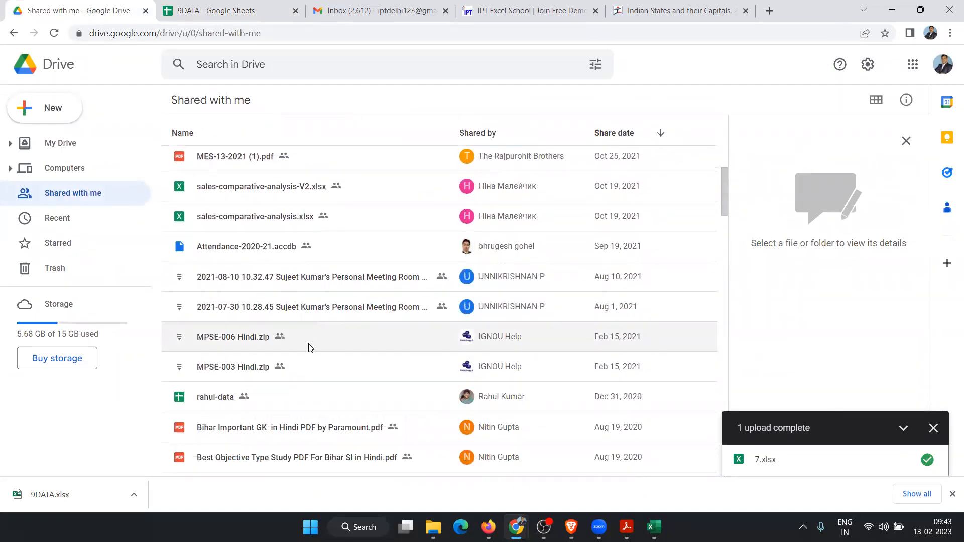
pyautogui.scroll(-6, 345, 331)
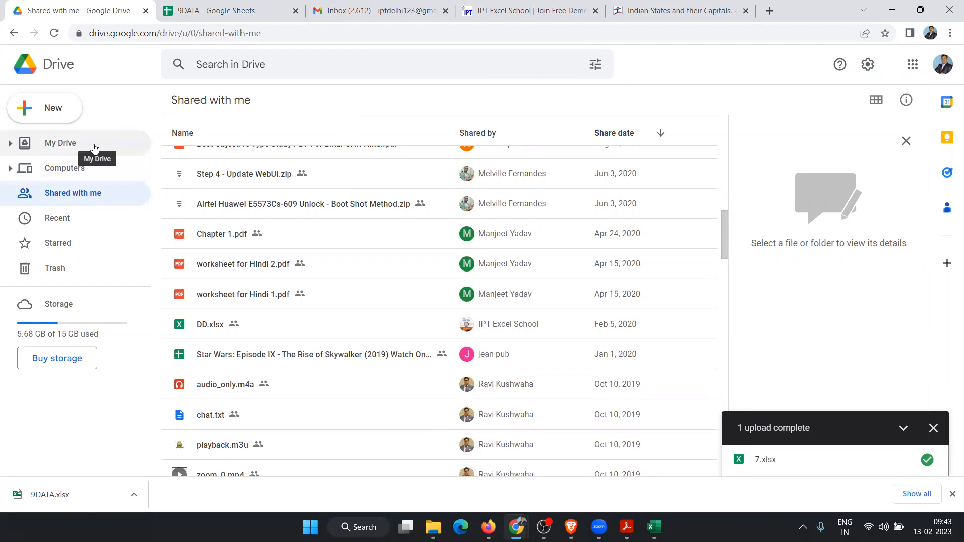
pyautogui.scroll(7, 412, 241)
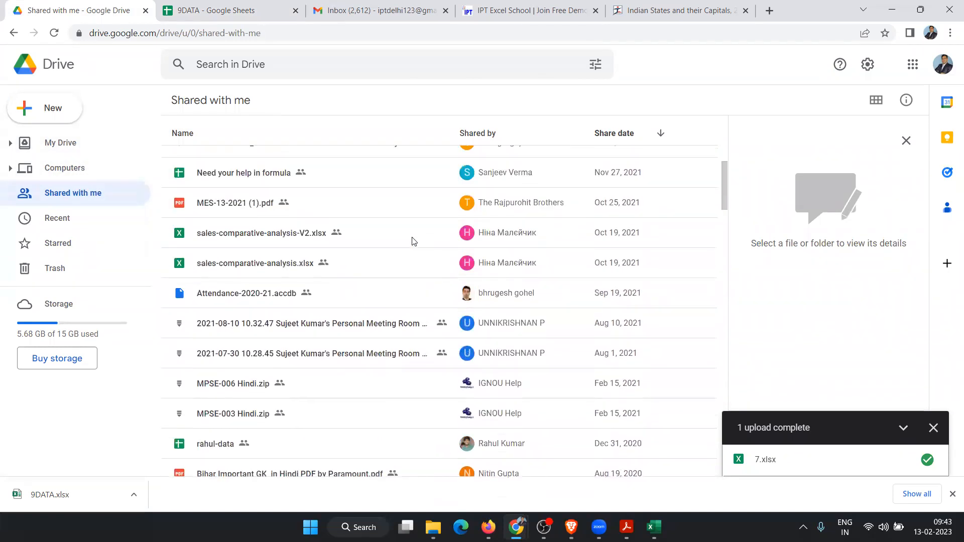
pyautogui.scroll(10, 411, 241)
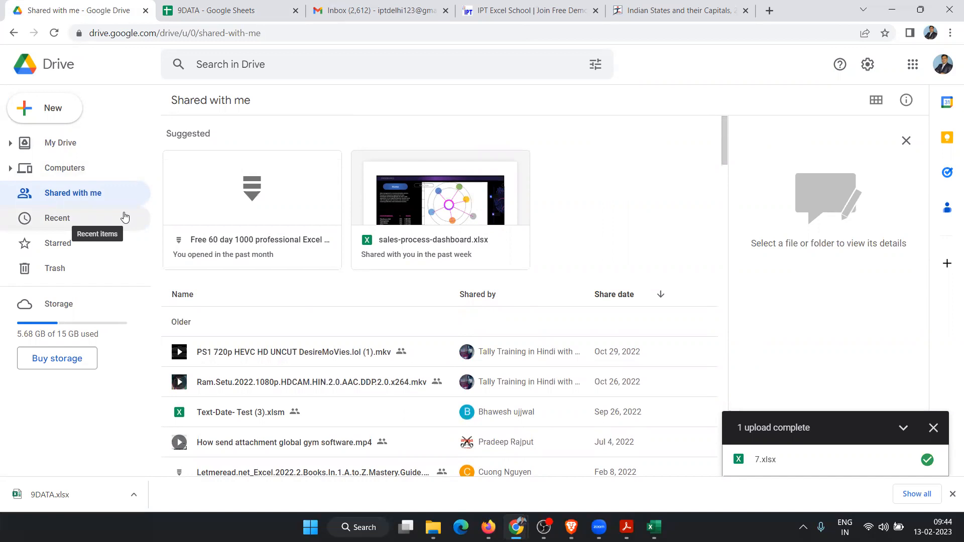
pyautogui.click(226, 8)
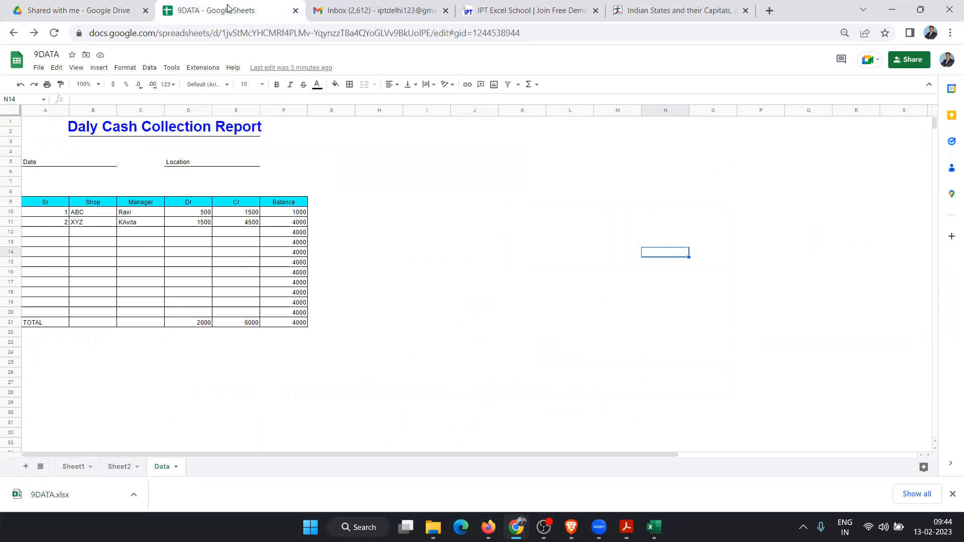
pyautogui.click(80, 10)
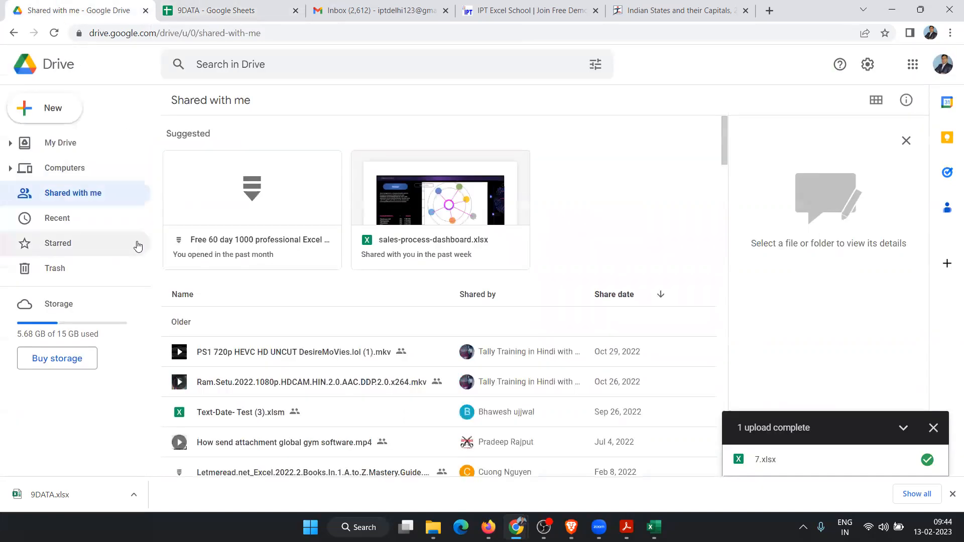
pyautogui.scroll(-3, 226, 336)
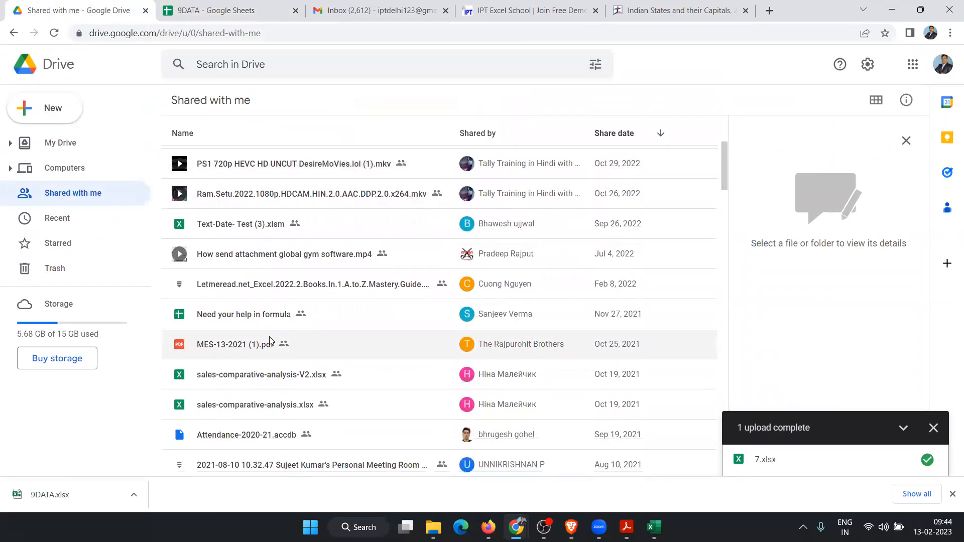
# Step: Open the shared Text-Date- Test (3).xlsm file in Google Sheets
pyautogui.rightClick(387, 229)
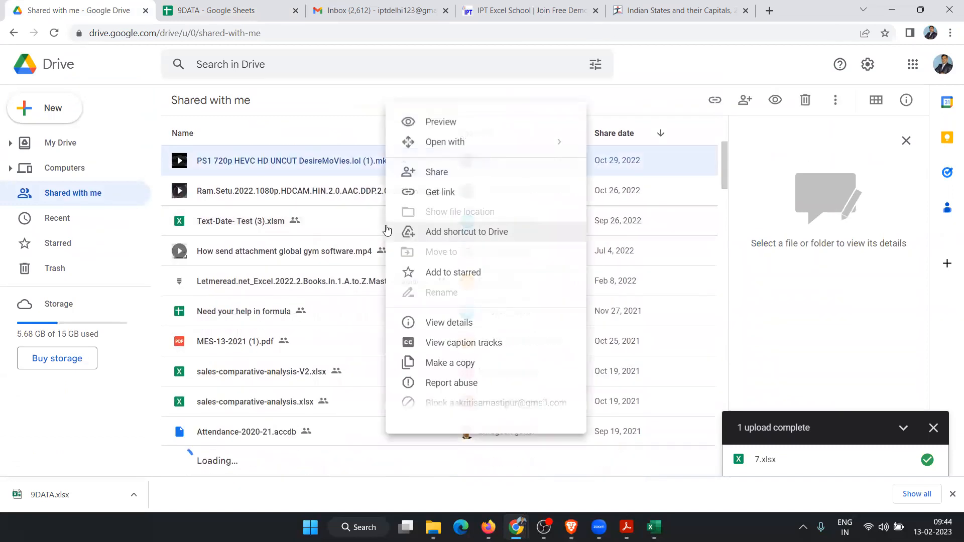
pyautogui.rightClick(327, 235)
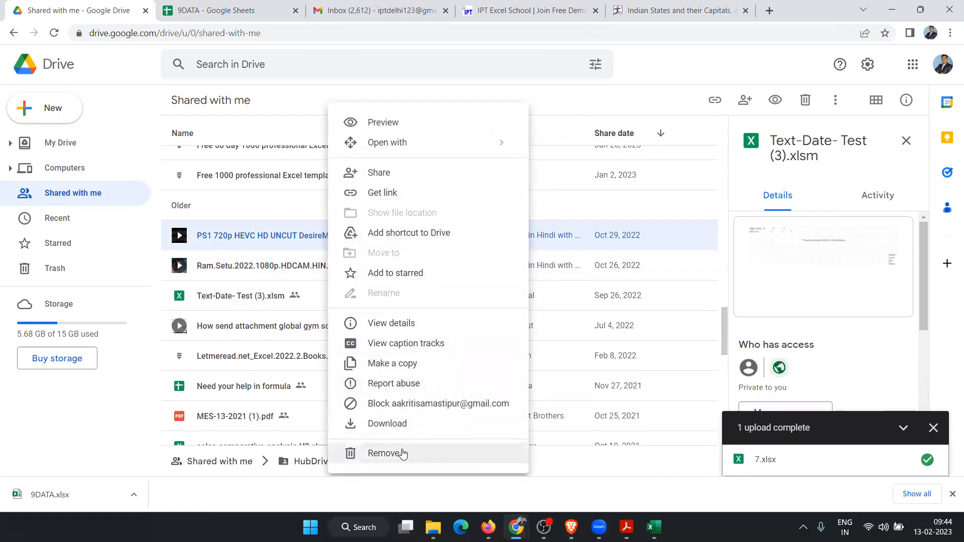
pyautogui.rightClick(225, 301)
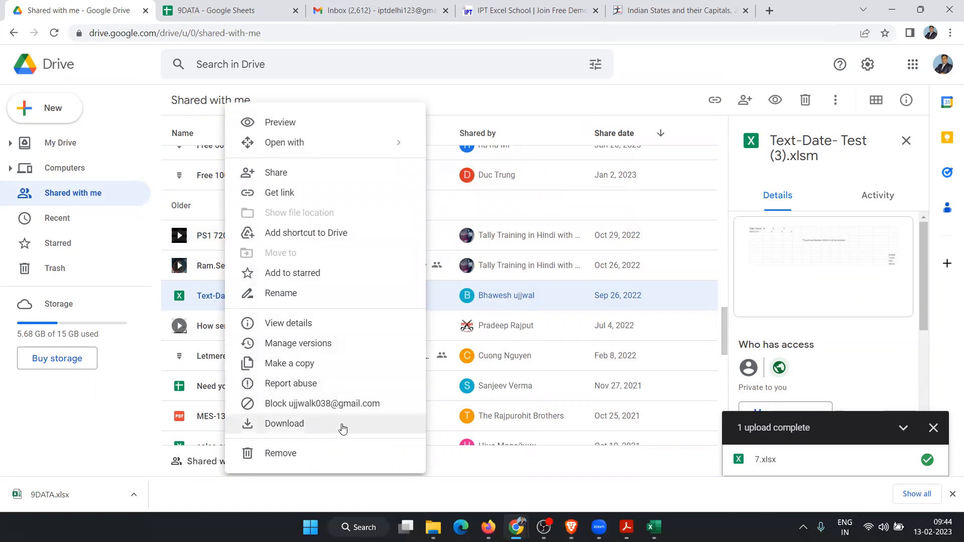
pyautogui.click(207, 305)
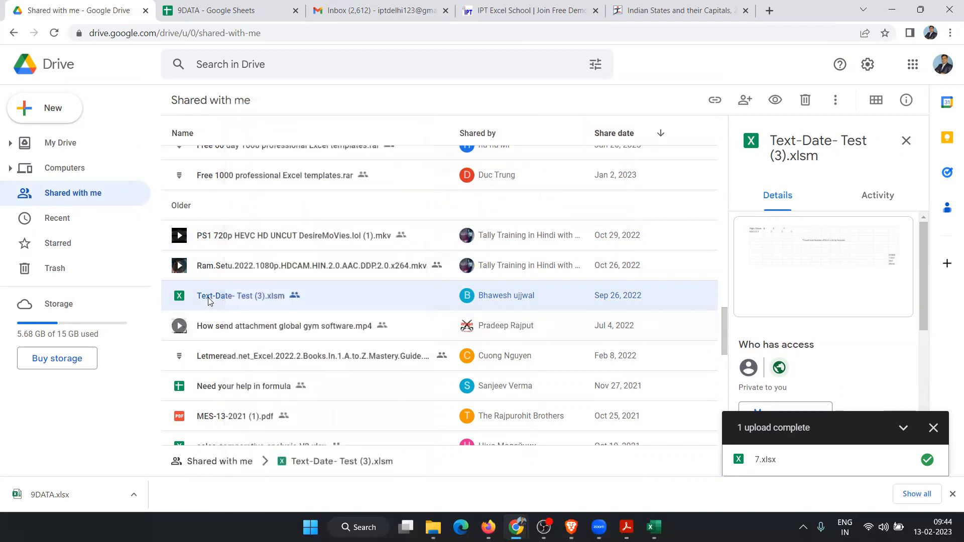
pyautogui.doubleClick(209, 295)
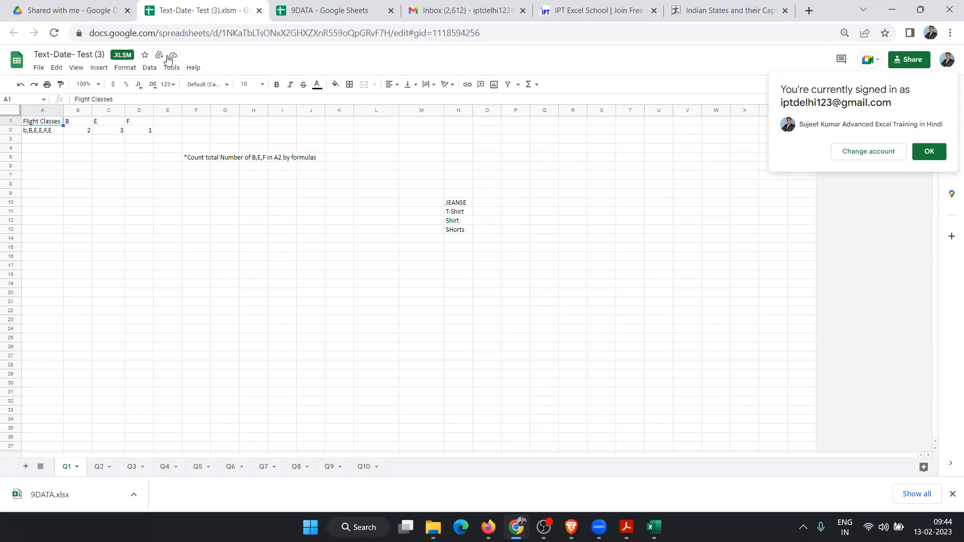
# Step: Return to Drive's Shared with me list and bring up the options for Text-Date- Test (3).xlsm
pyautogui.click(90, 11)
pyautogui.rightClick(240, 295)
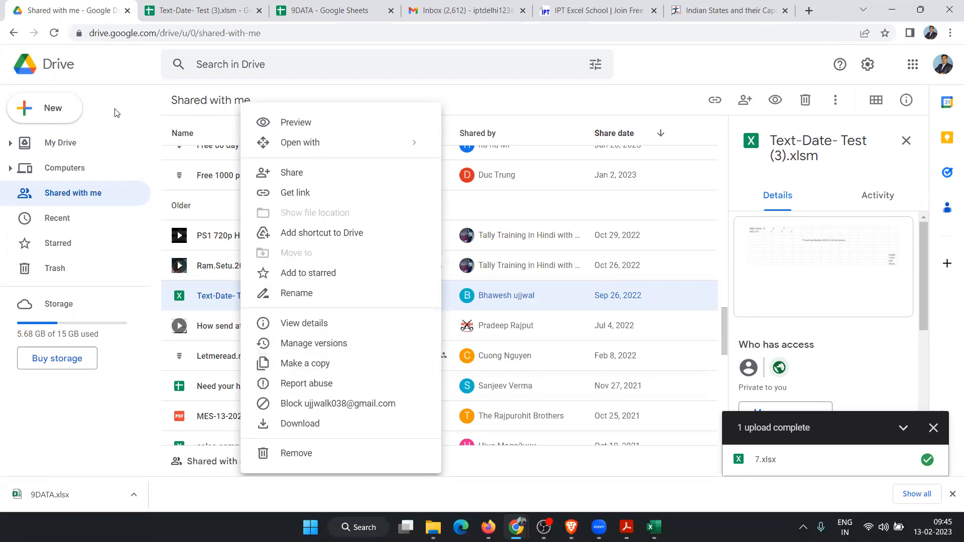
# Step: Go to My Drive, close the Text-Date- Test (3).xlsm tab, and return to the 9DATA workbook
pyautogui.click(66, 150)
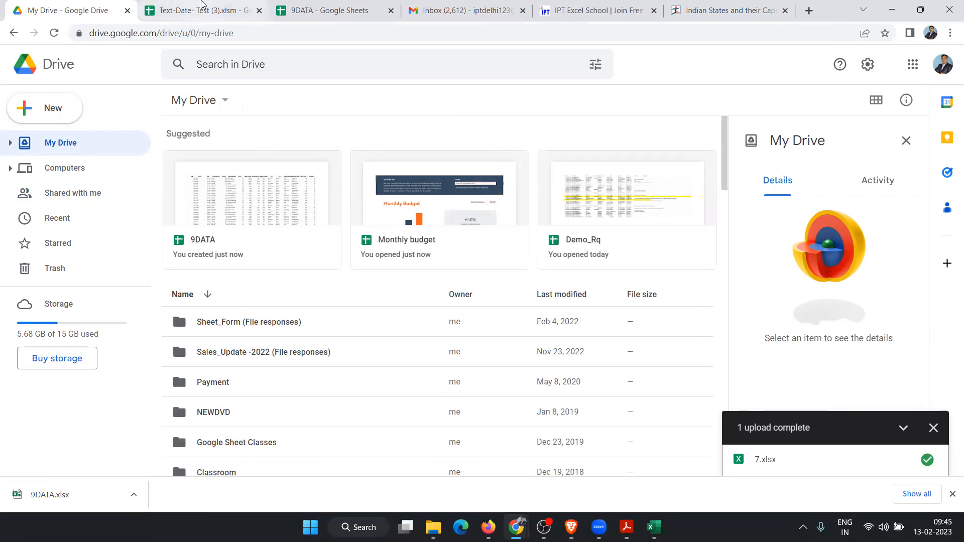
pyautogui.click(203, 8)
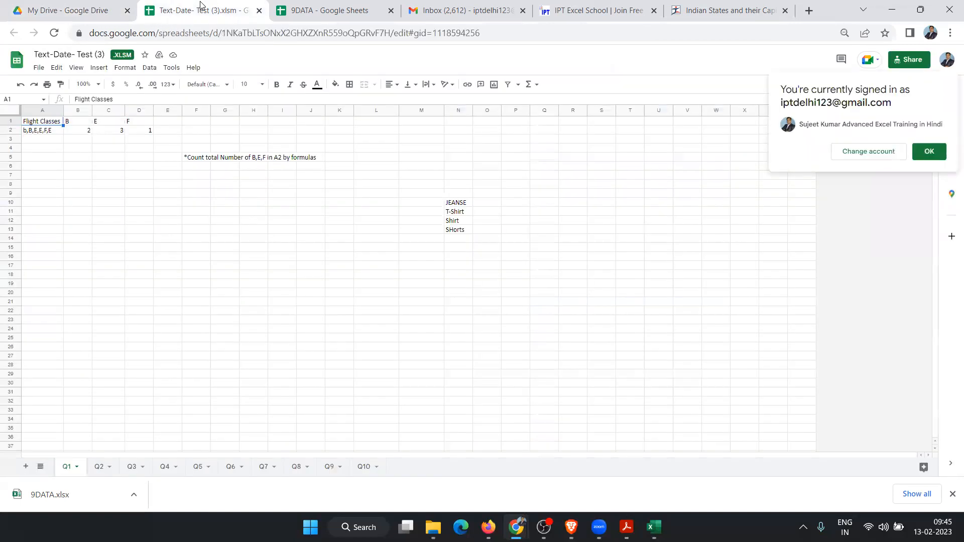
pyautogui.click(259, 11)
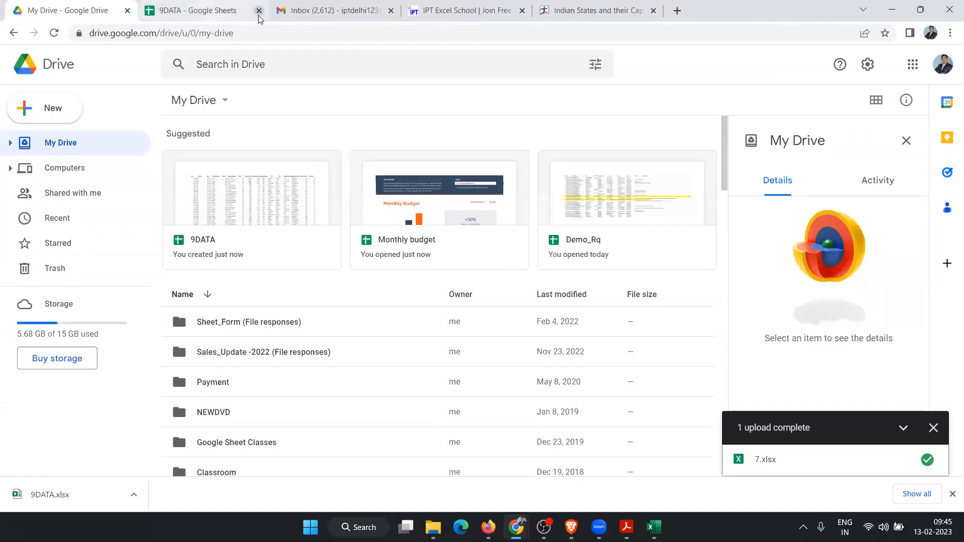
pyautogui.click(198, 11)
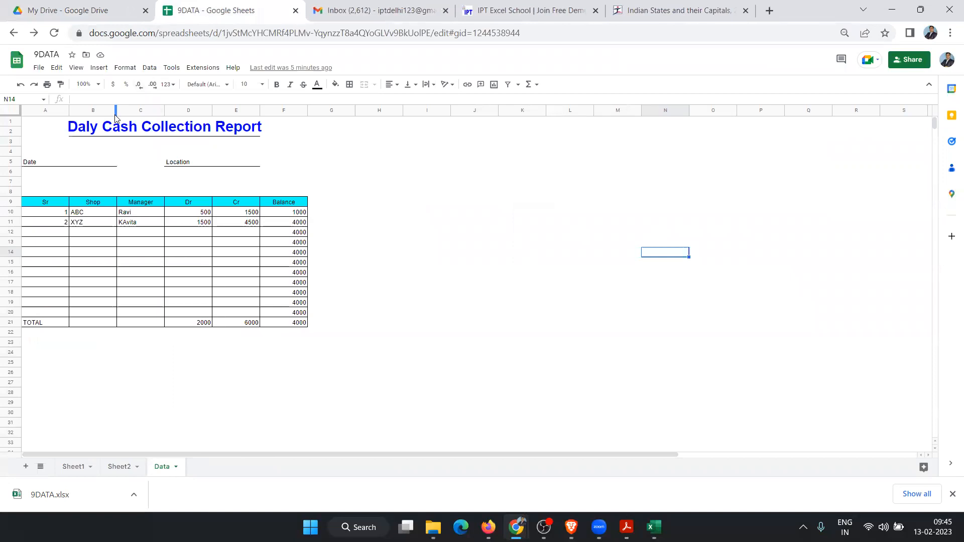
pyautogui.click(386, 275)
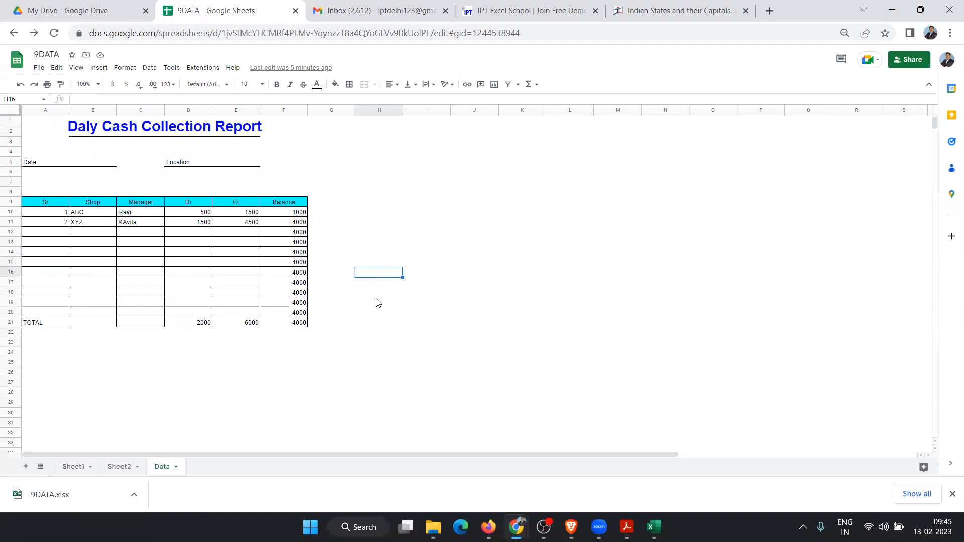
pyautogui.click(303, 383)
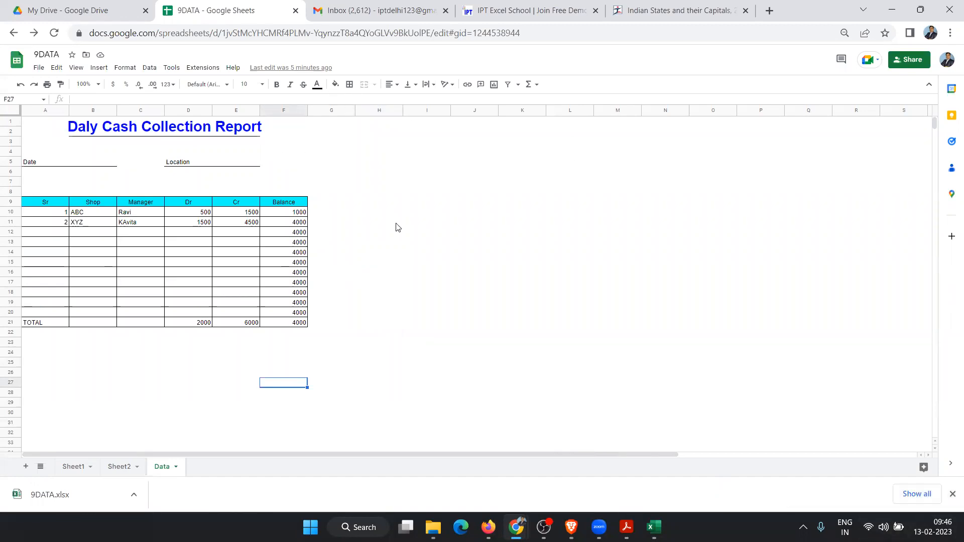
pyautogui.click(517, 210)
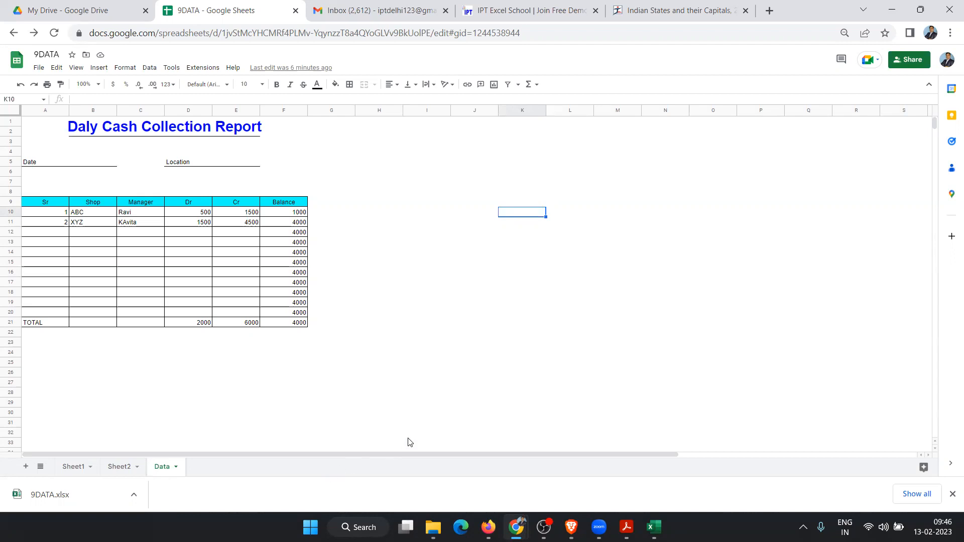
pyautogui.hotkey('ctrl', 'l')
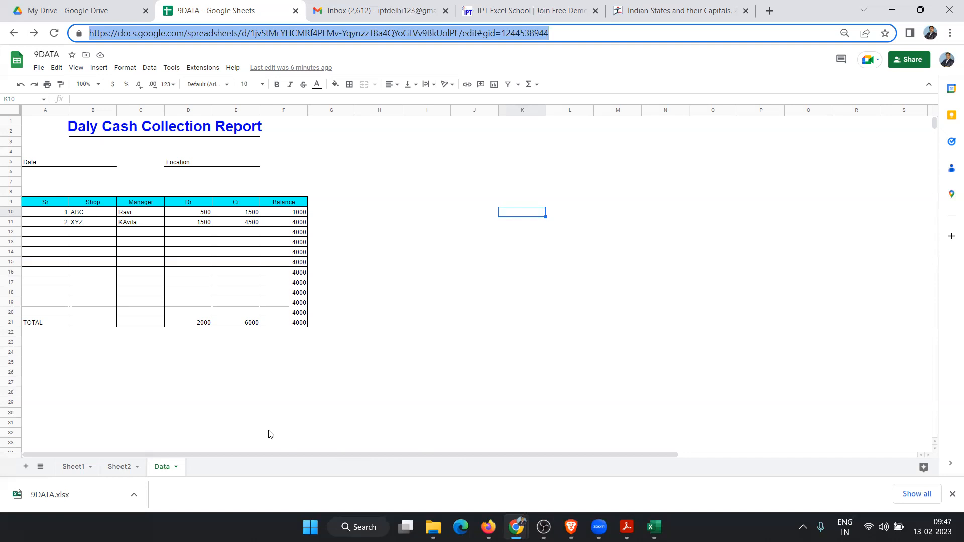
pyautogui.click(672, 345)
pyautogui.click(432, 233)
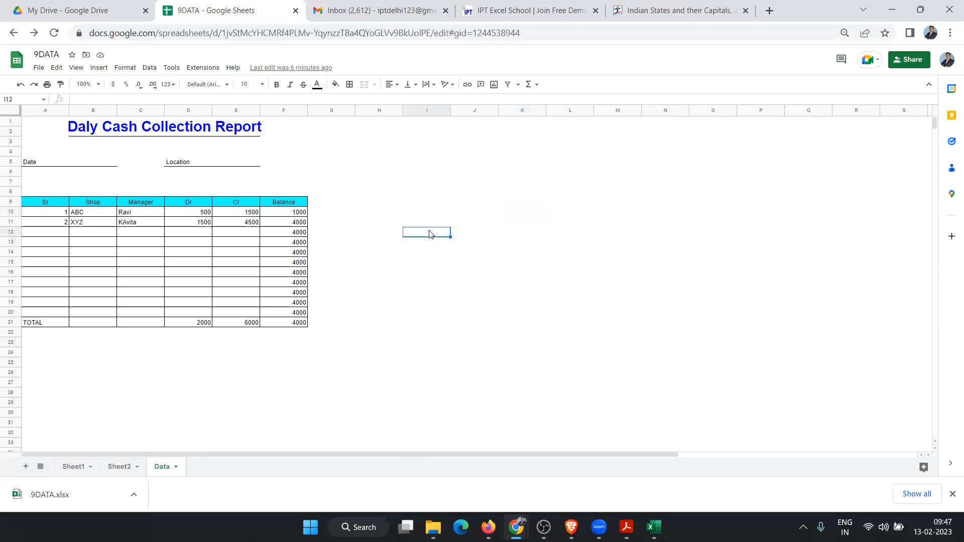
pyautogui.click(635, 234)
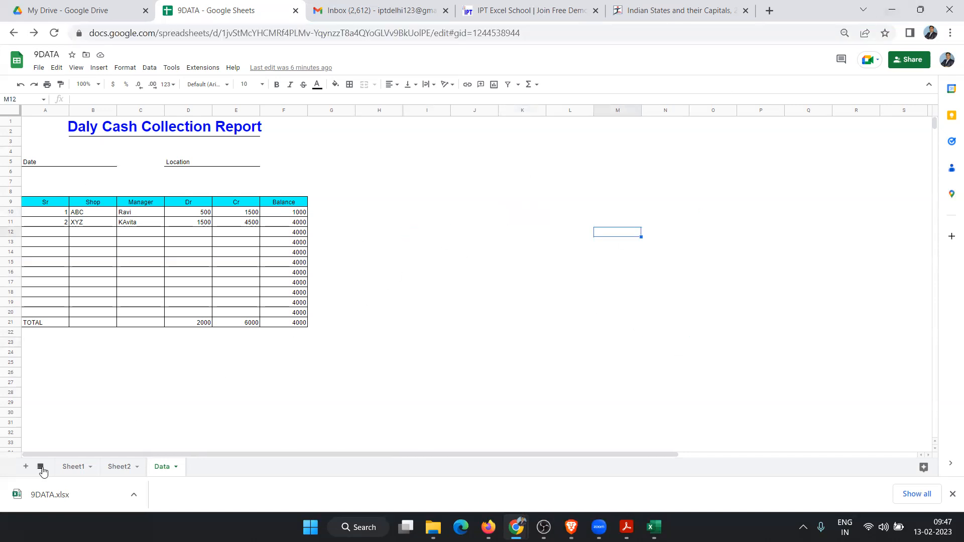
# Step: Switch to the Sheet1 2021 income dataset, select header cell A1, and open the Data menu
pyautogui.click(87, 467)
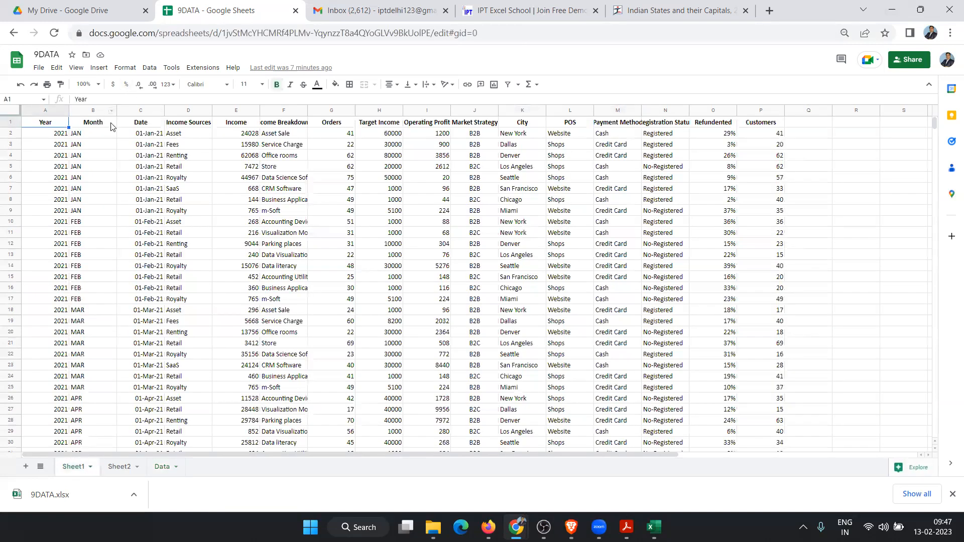
pyautogui.click(100, 69)
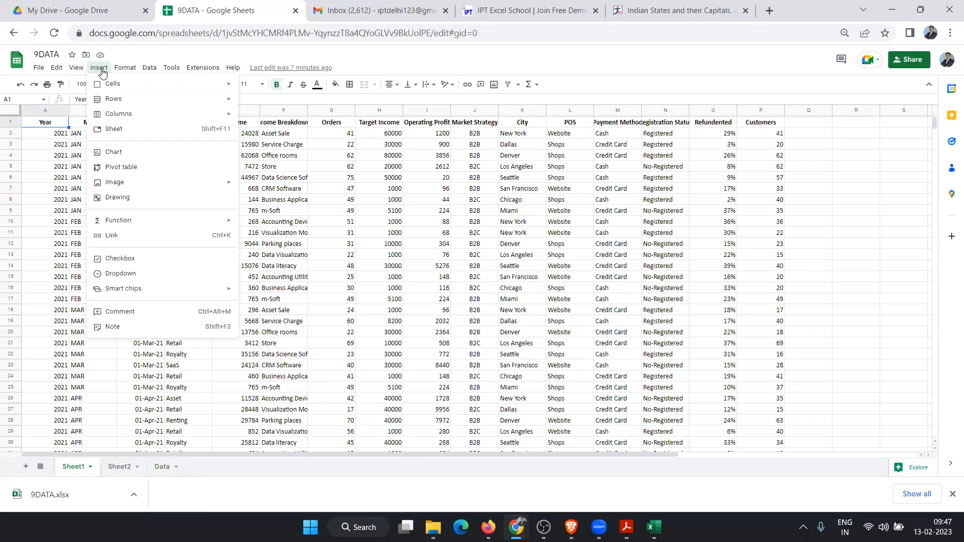
pyautogui.click(402, 224)
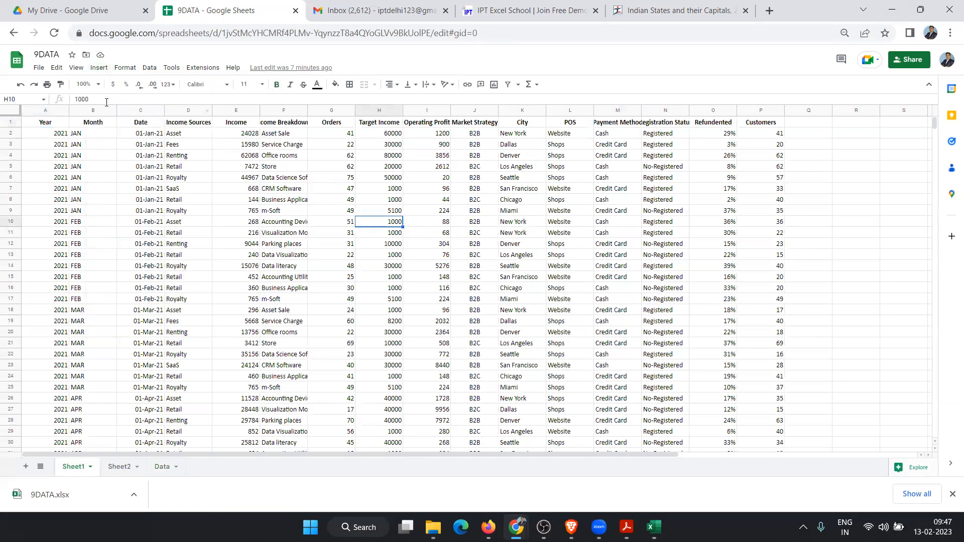
pyautogui.click(67, 122)
pyautogui.click(150, 68)
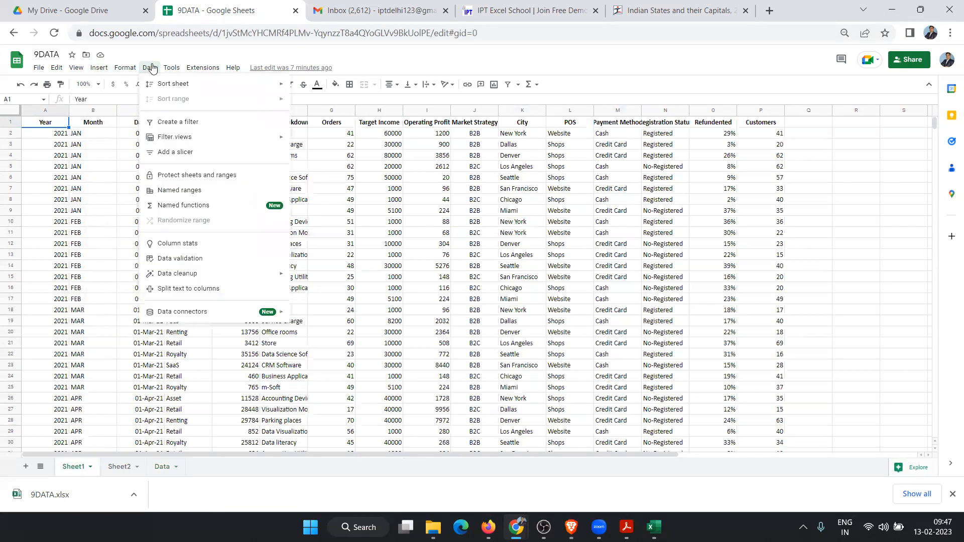
# Step: Create a filter on the dataset's header row
pyautogui.click(182, 123)
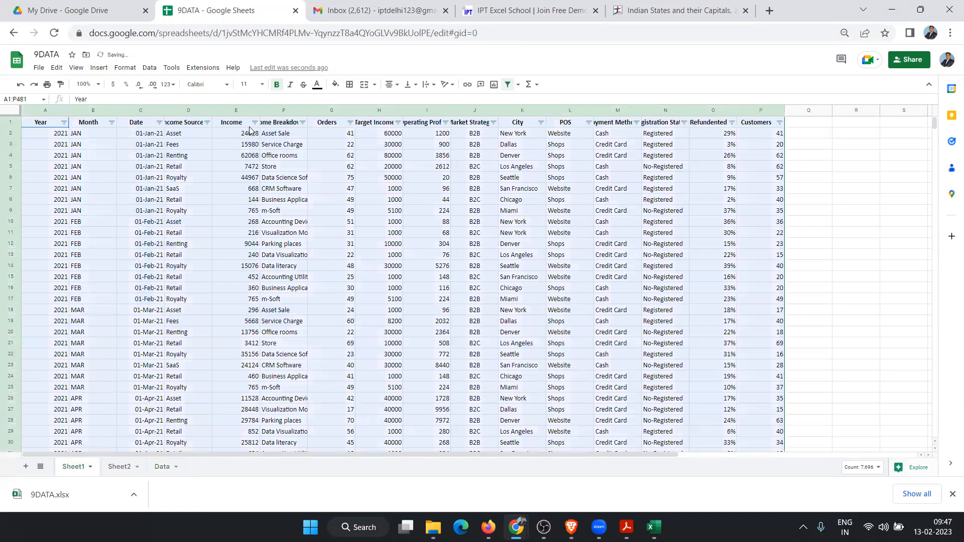
pyautogui.click(254, 123)
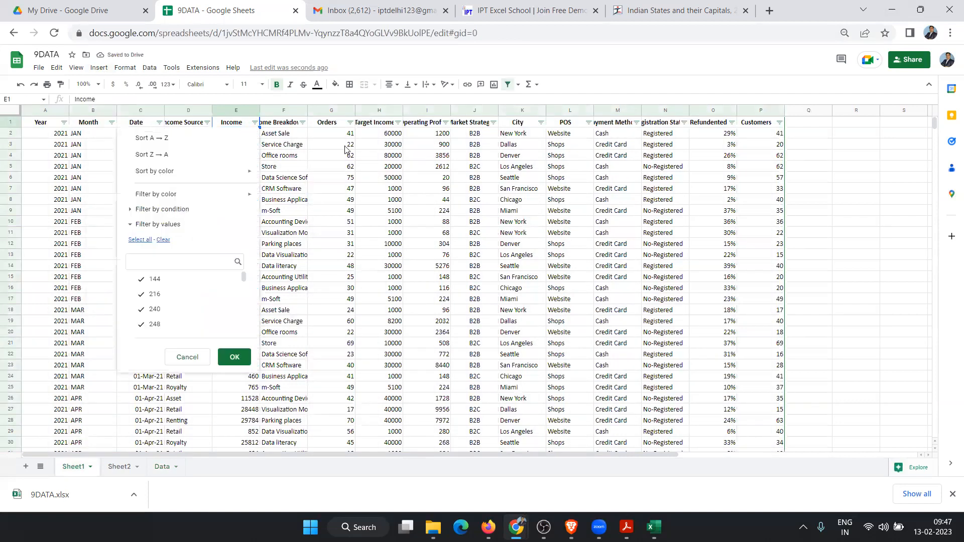
pyautogui.click(327, 145)
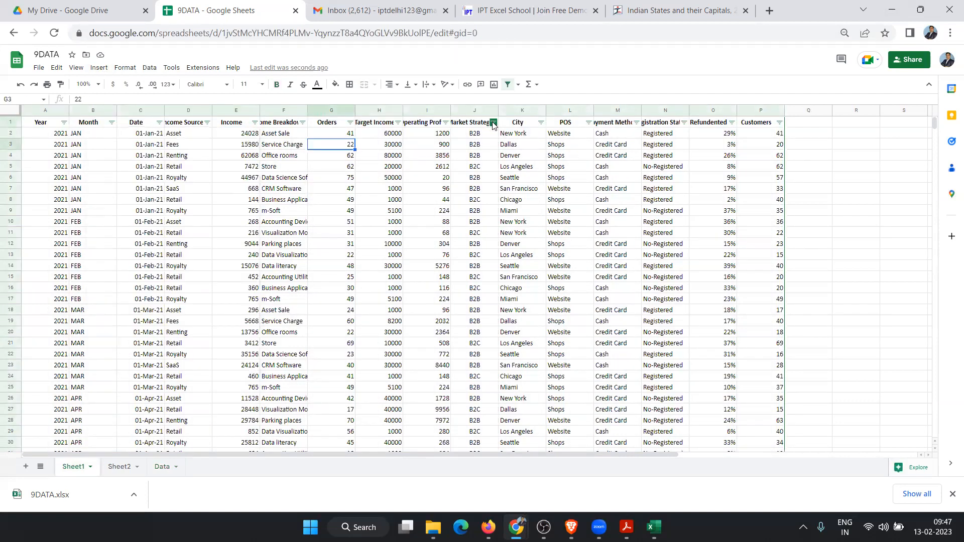
# Step: Filter the City column to Chicago only, then restore down Chrome to reveal the 5DATA Excel workbook
pyautogui.click(537, 125)
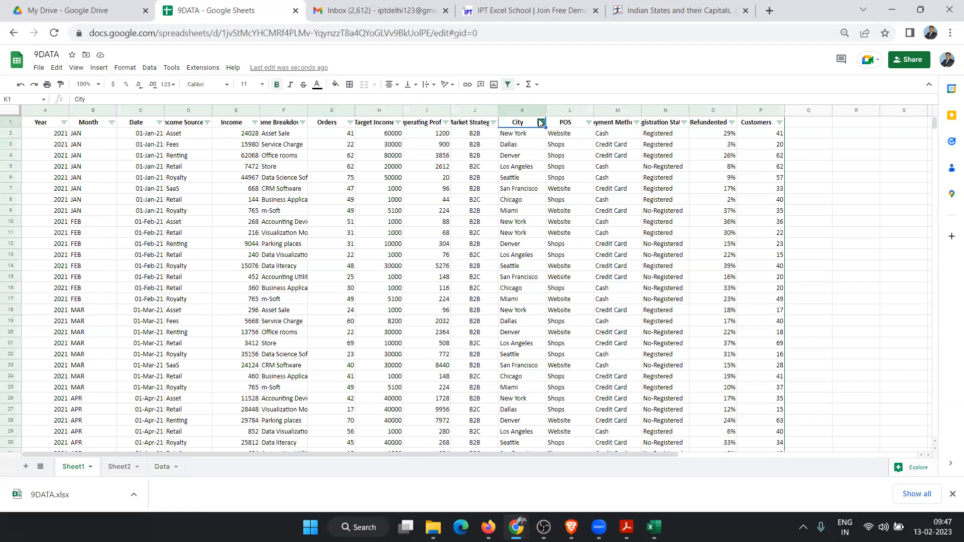
pyautogui.click(541, 123)
pyautogui.click(432, 281)
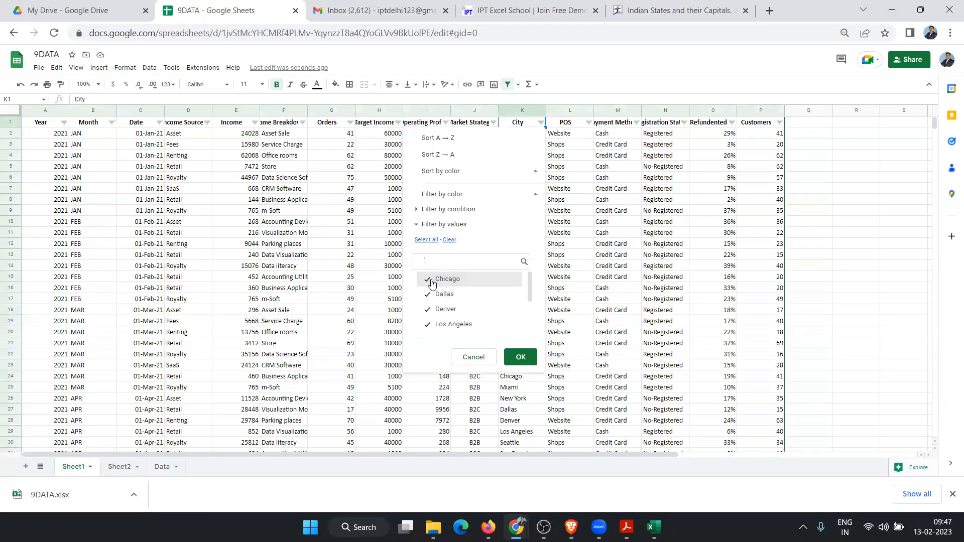
pyautogui.click(449, 240)
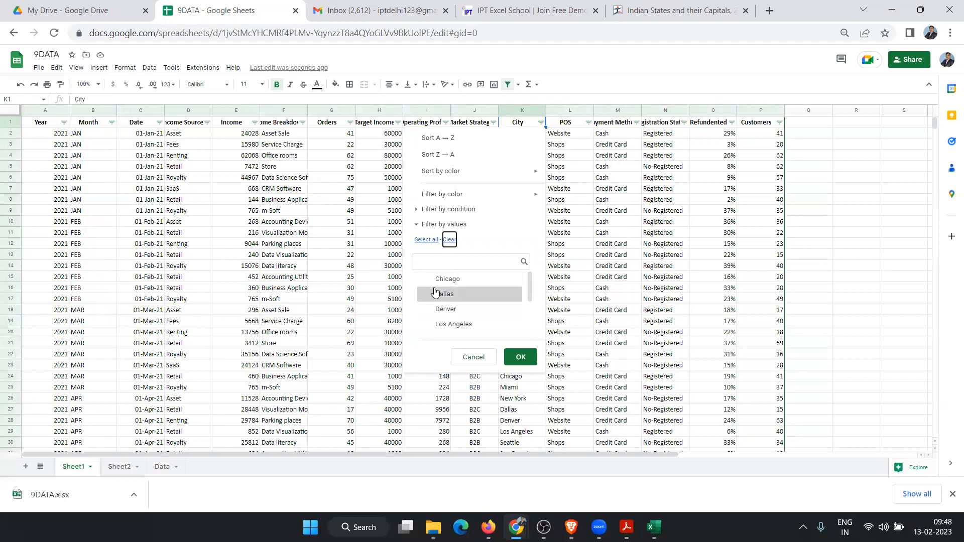
pyautogui.click(445, 279)
pyautogui.click(512, 356)
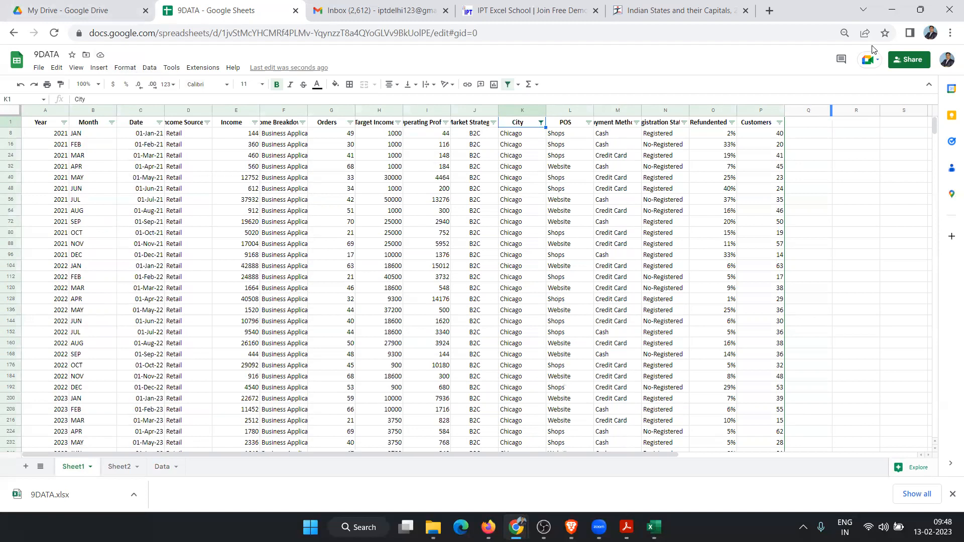
pyautogui.click(899, 12)
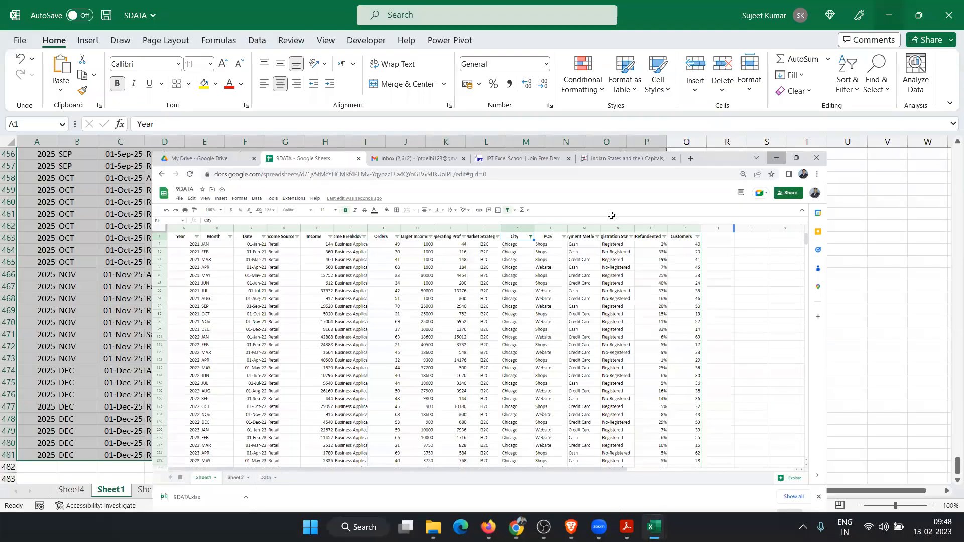